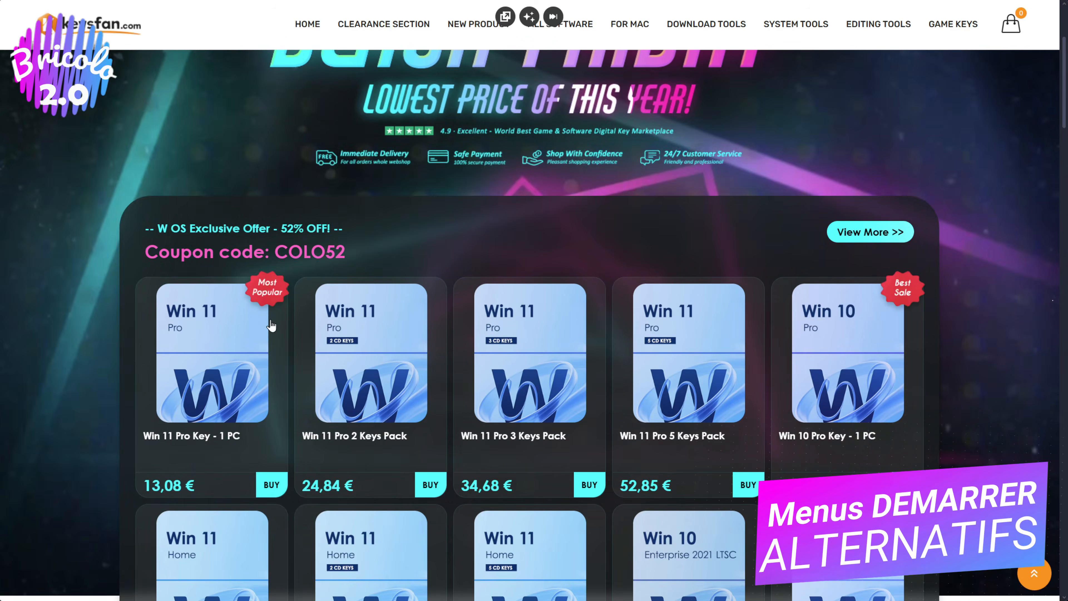
- Add one Win 11 Pro Key - 1 PC to the shopping cart and view the cart
click(245, 479)
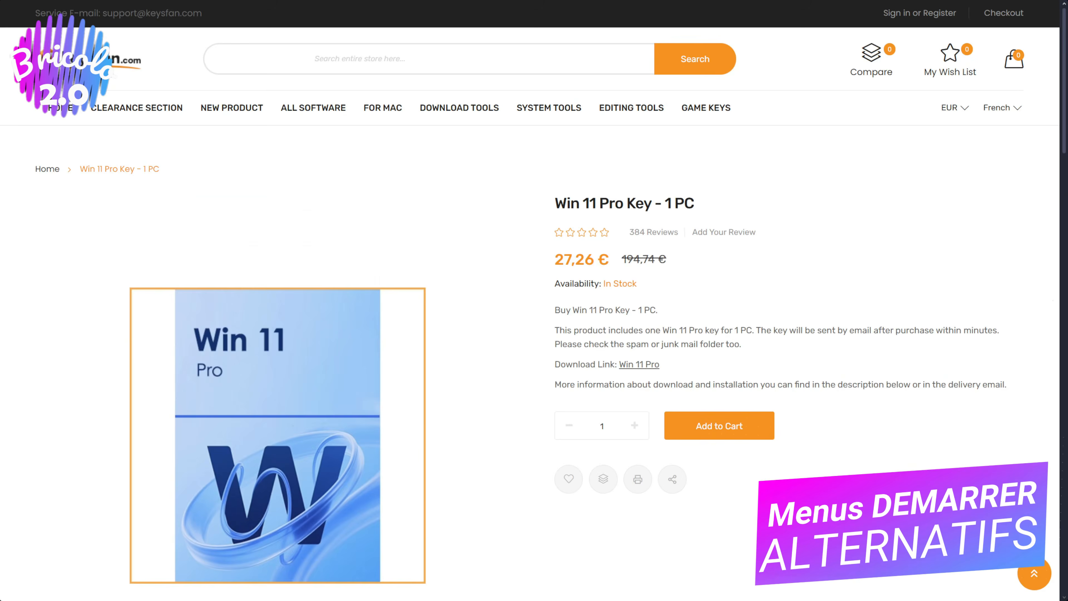
click(725, 426)
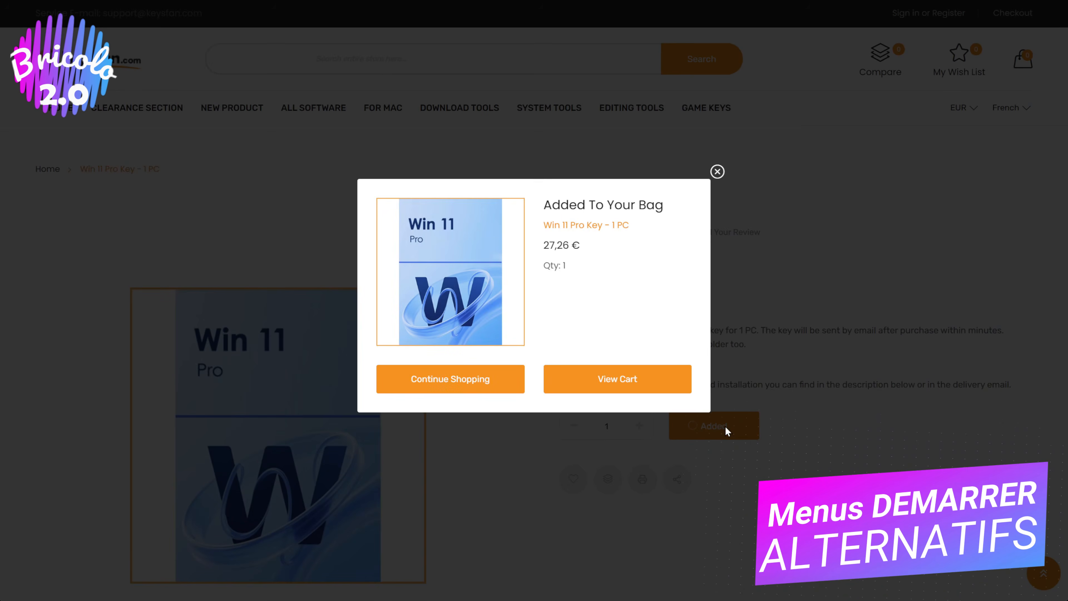
click(617, 395)
- Apply the discount code COLO52 to the cart and proceed to checkout
click(877, 381)
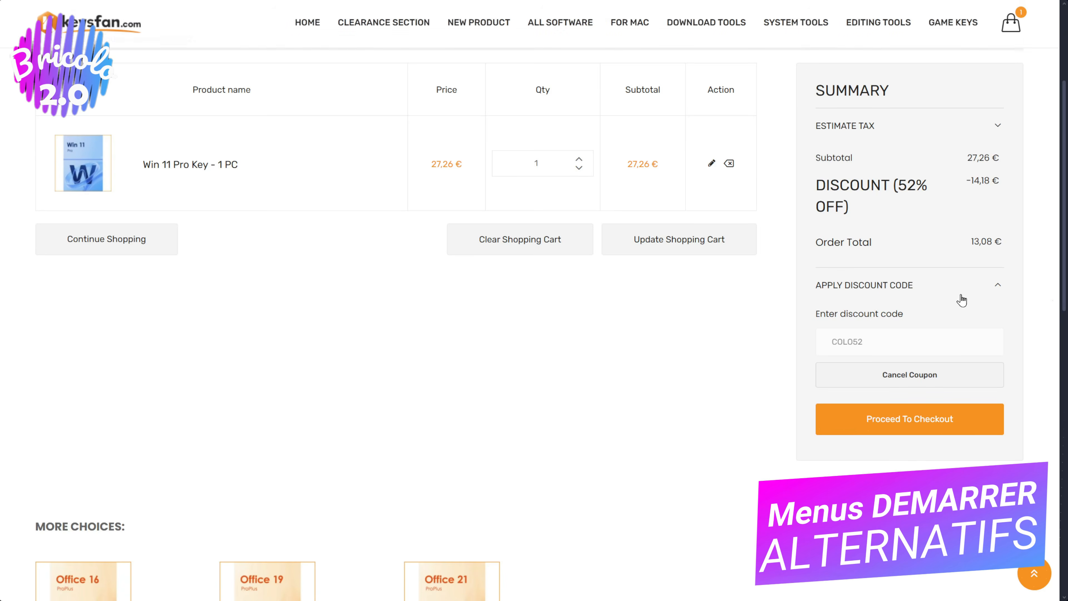
click(898, 430)
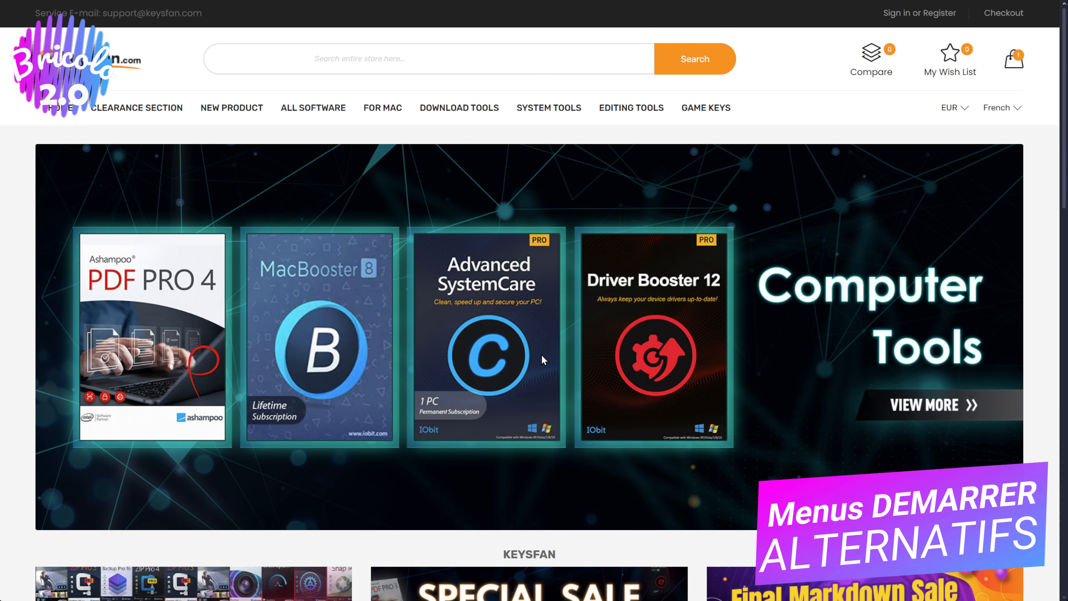
- Locate the shop's contact e-mail in the home page footer and highlight it
scroll(541, 354, down, 15)
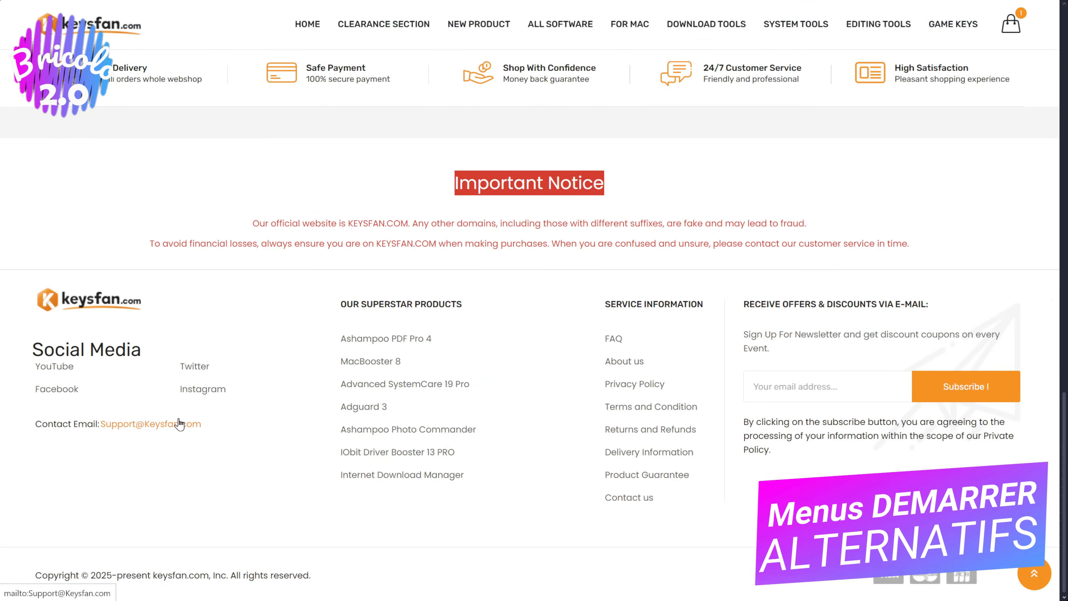
drag(218, 422, 101, 426)
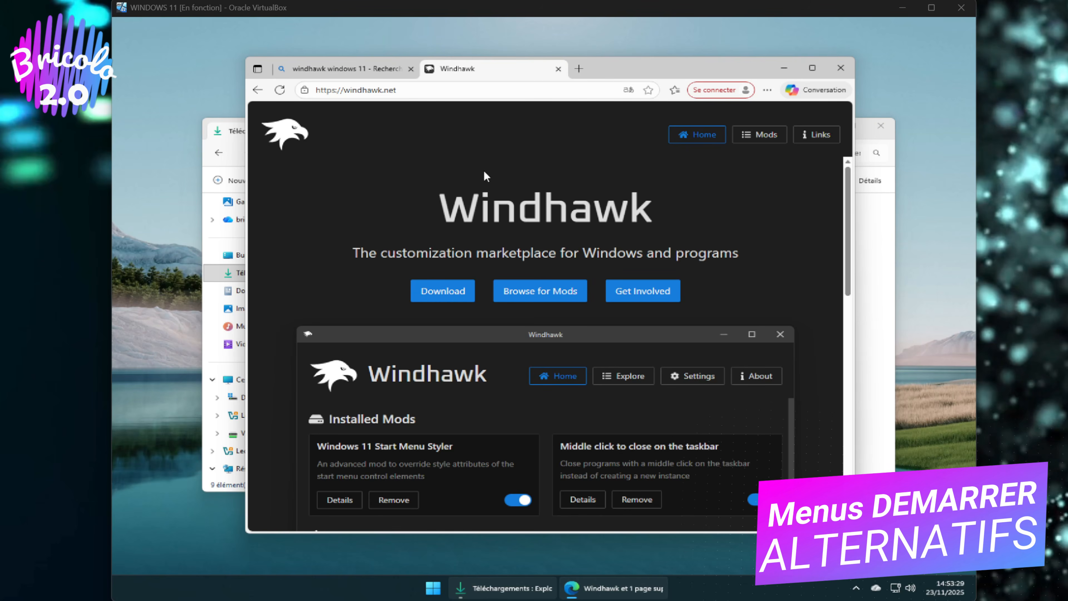
- Highlight the Windhawk website's address, look through its mods catalogue, and return to the "windhawk windows 11" search results
drag(410, 91, 300, 97)
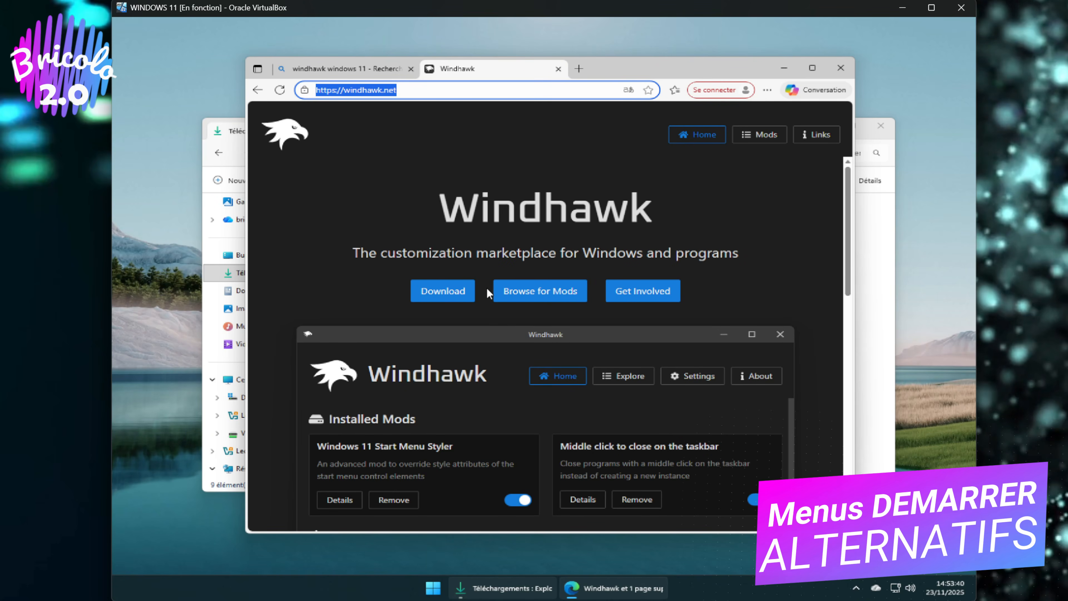
click(527, 295)
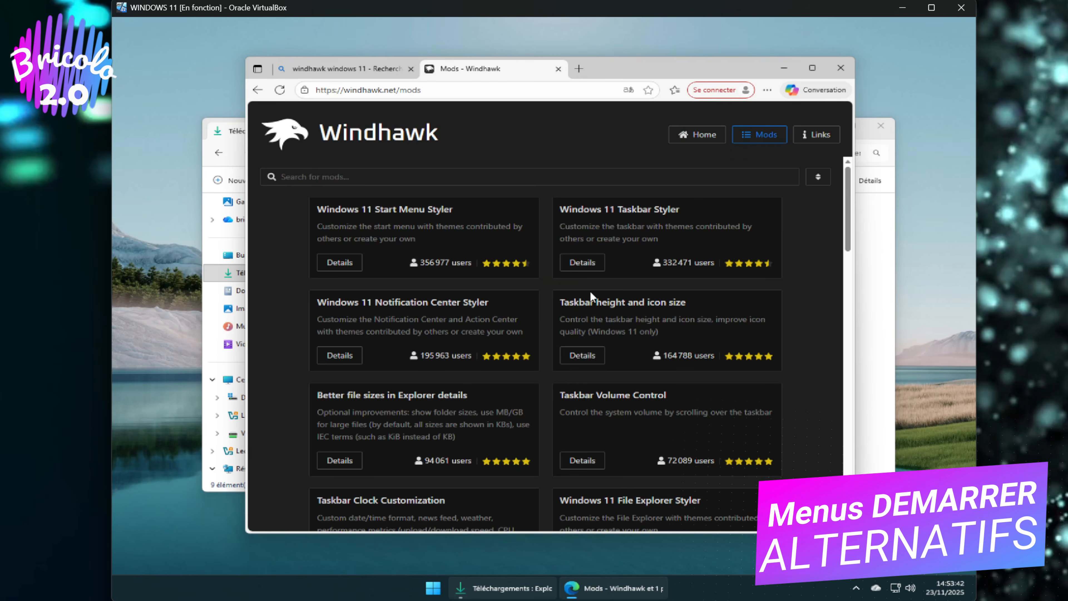
scroll(590, 291, down, 10)
scroll(590, 291, down, 7)
scroll(589, 290, up, 15)
click(351, 71)
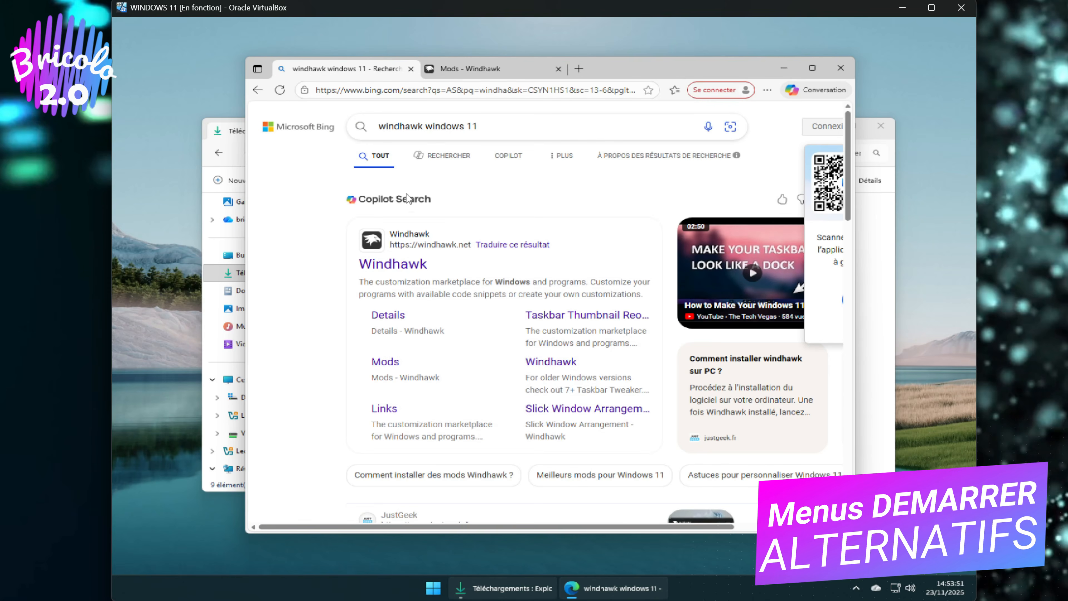
- Run windhawk_setup from the Téléchargements folder and install Windhawk with the standard installation type
click(237, 154)
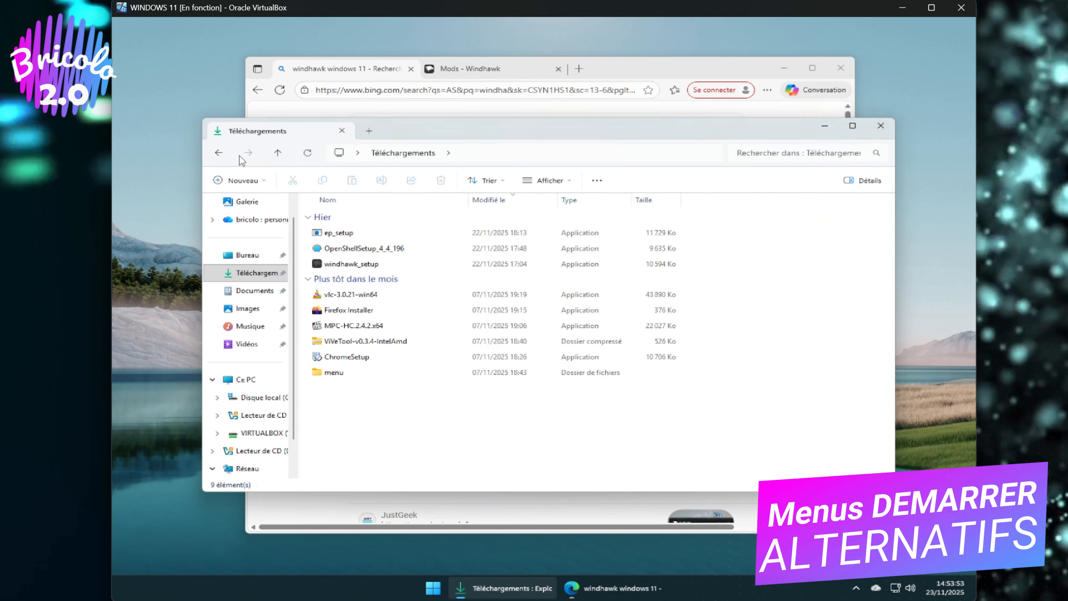
double_click(350, 266)
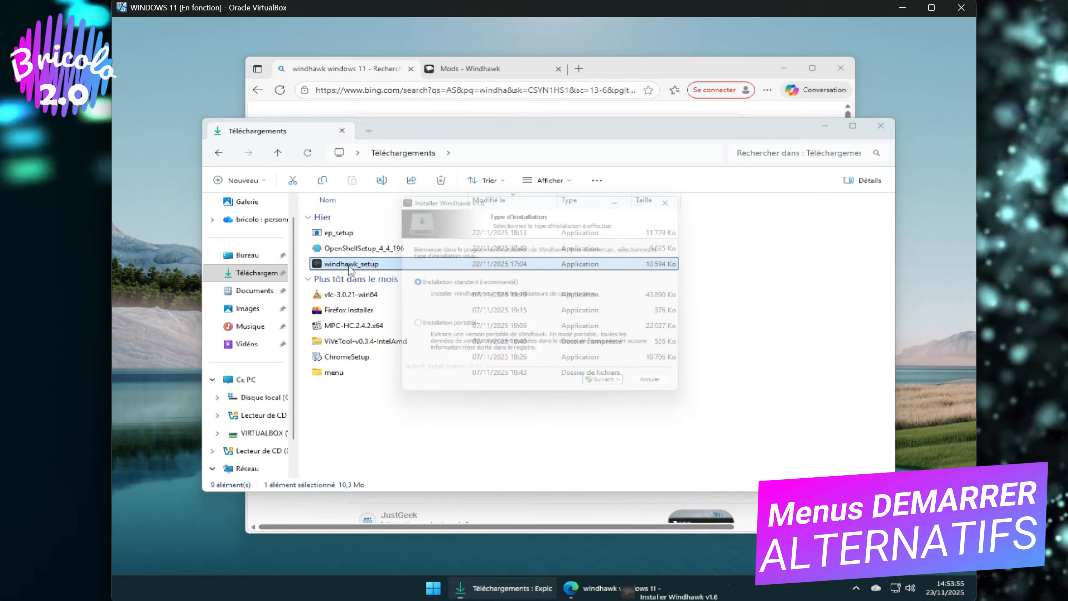
click(609, 391)
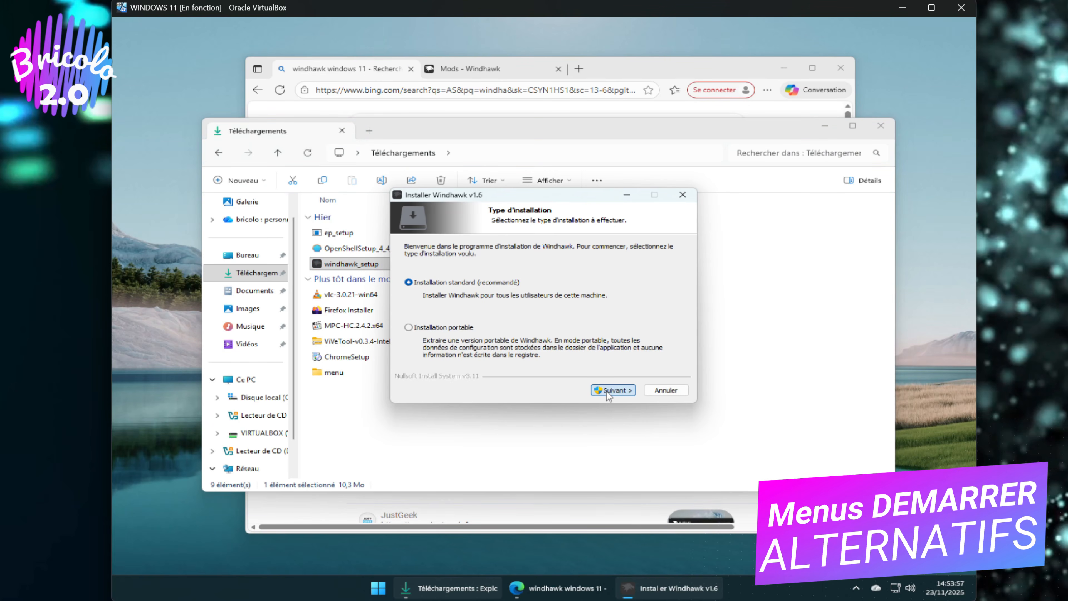
click(521, 406)
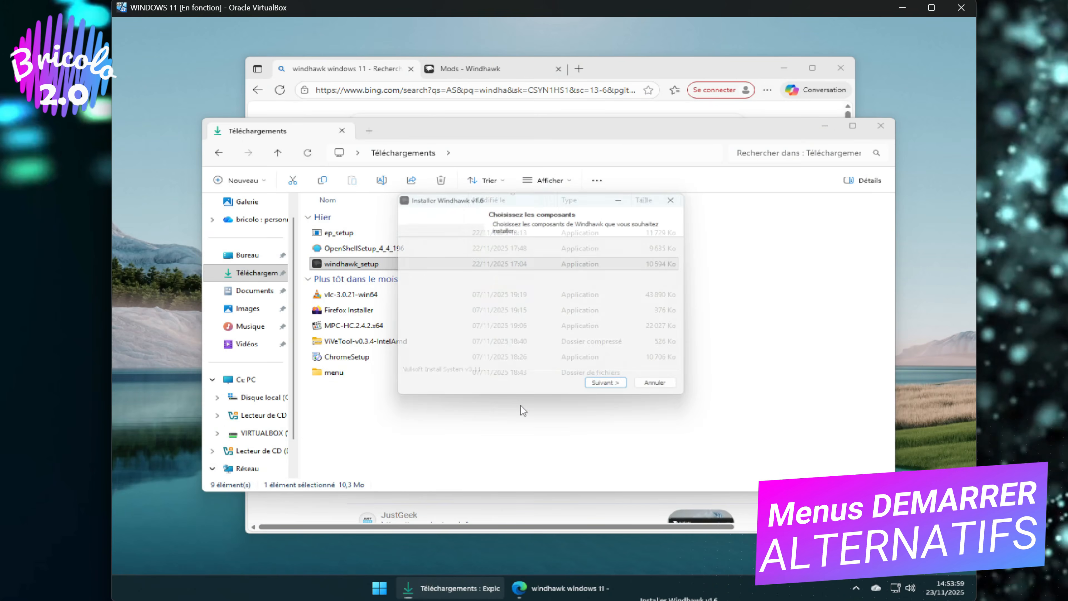
click(613, 391)
click(613, 390)
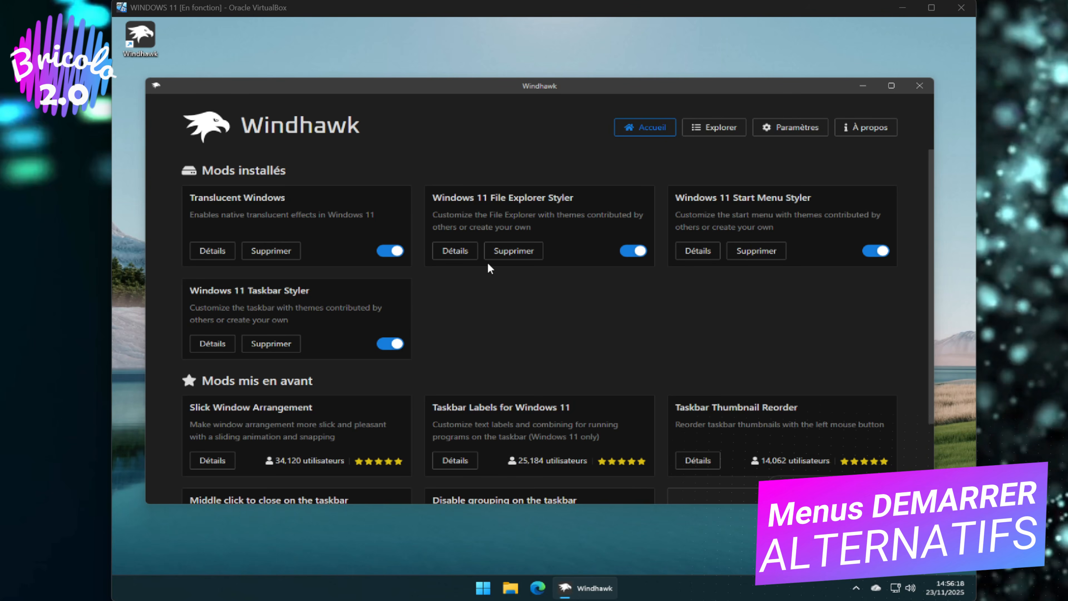
- Browse the catalogue of available mods inside Windhawk
click(711, 131)
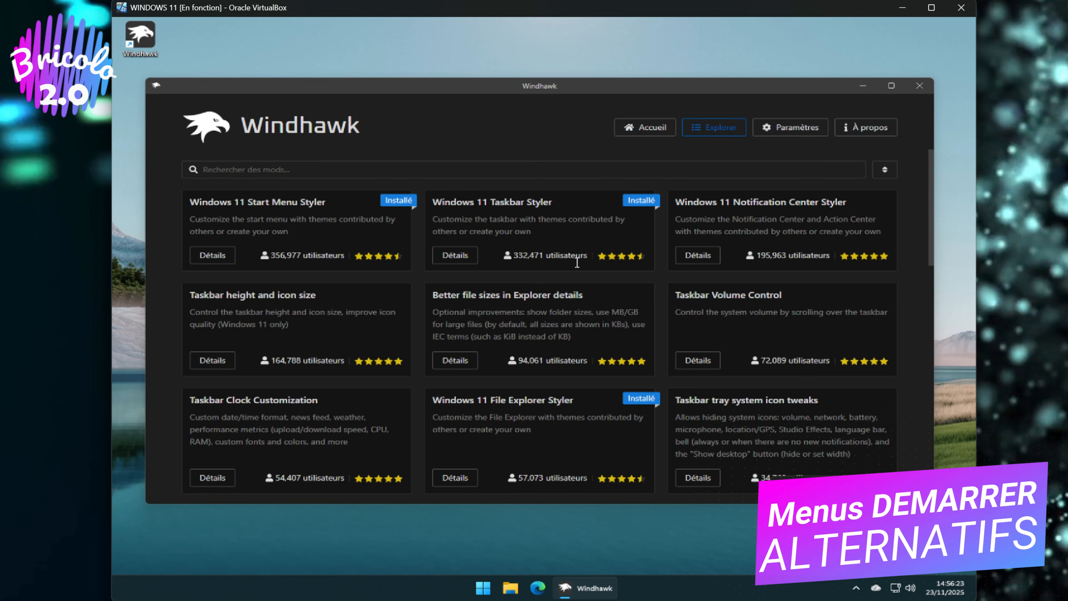
scroll(568, 286, down, 10)
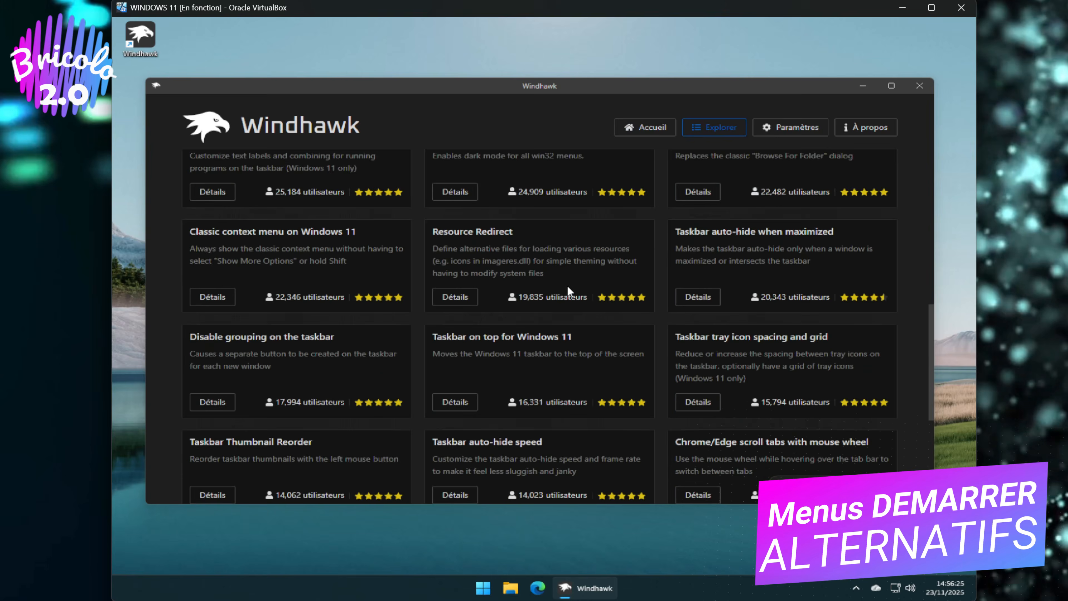
scroll(568, 286, up, 10)
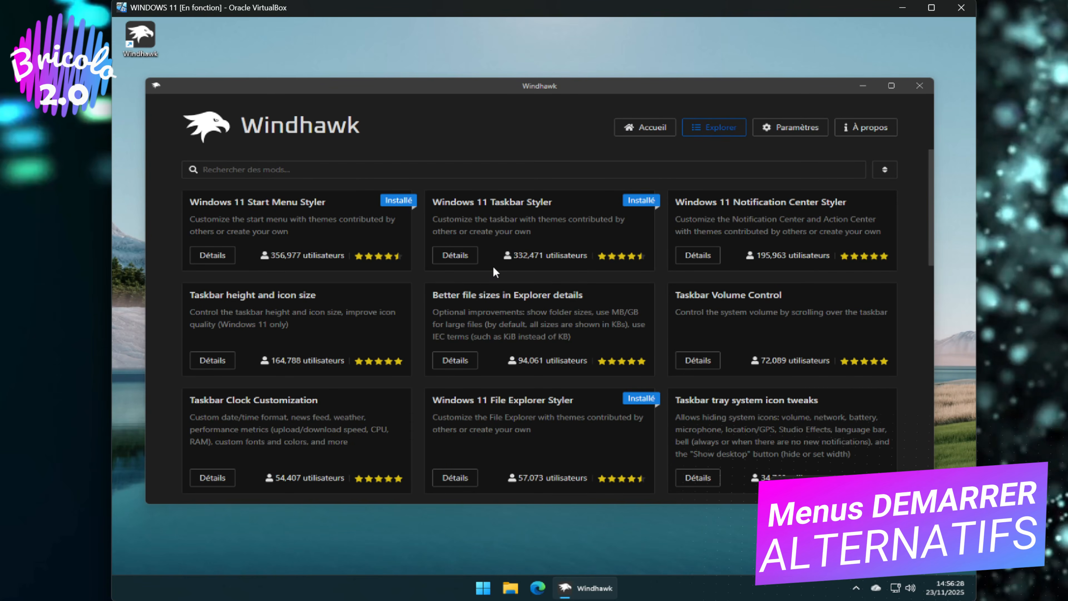
- Examine how the installed mods style the Start menu and the File Explorer window, closing each after viewing
click(484, 589)
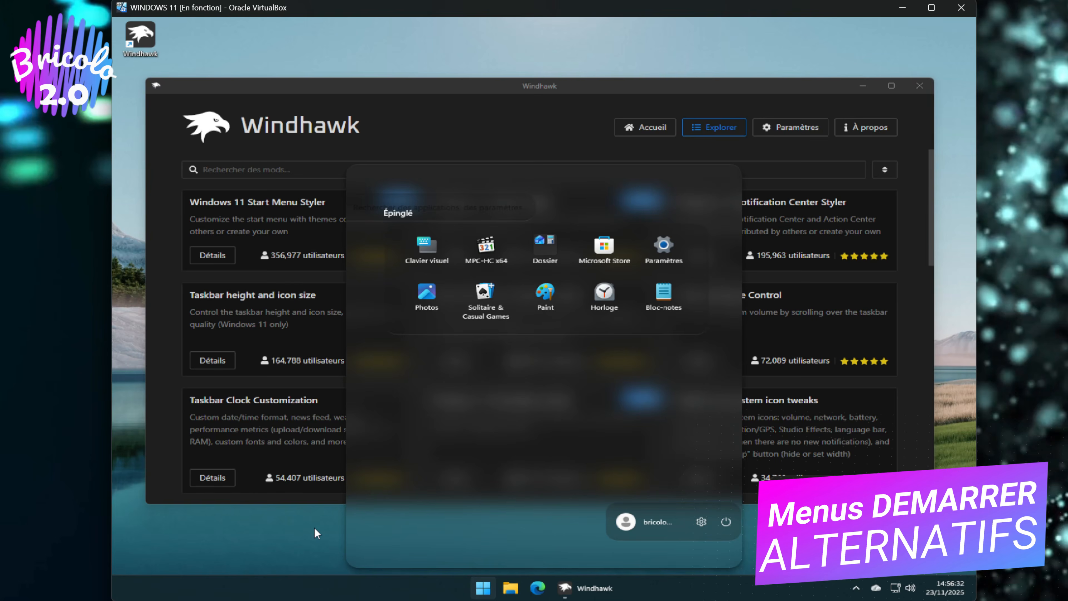
click(510, 588)
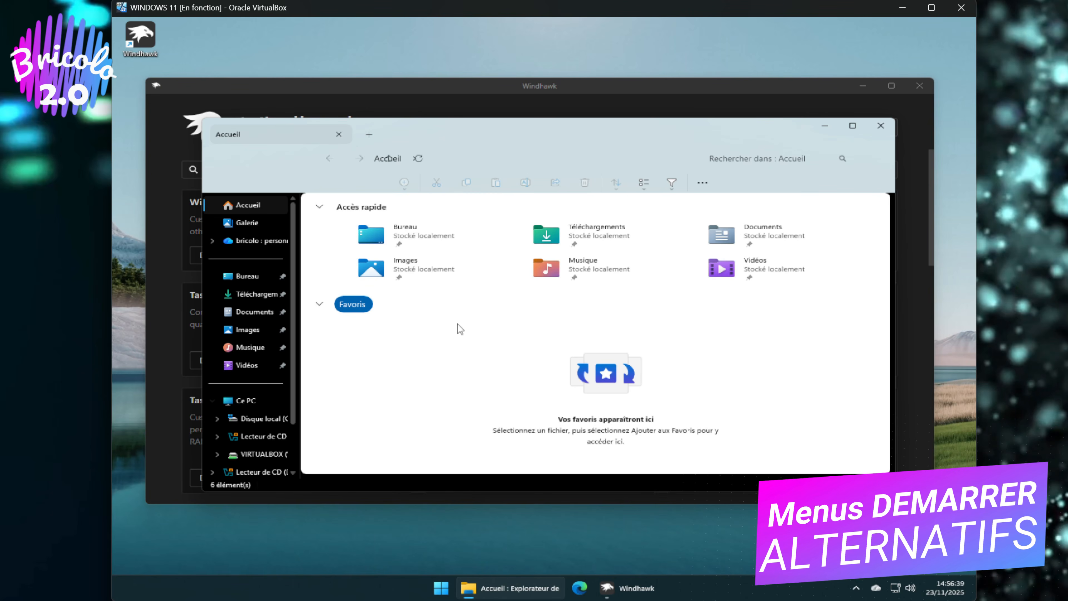
click(881, 126)
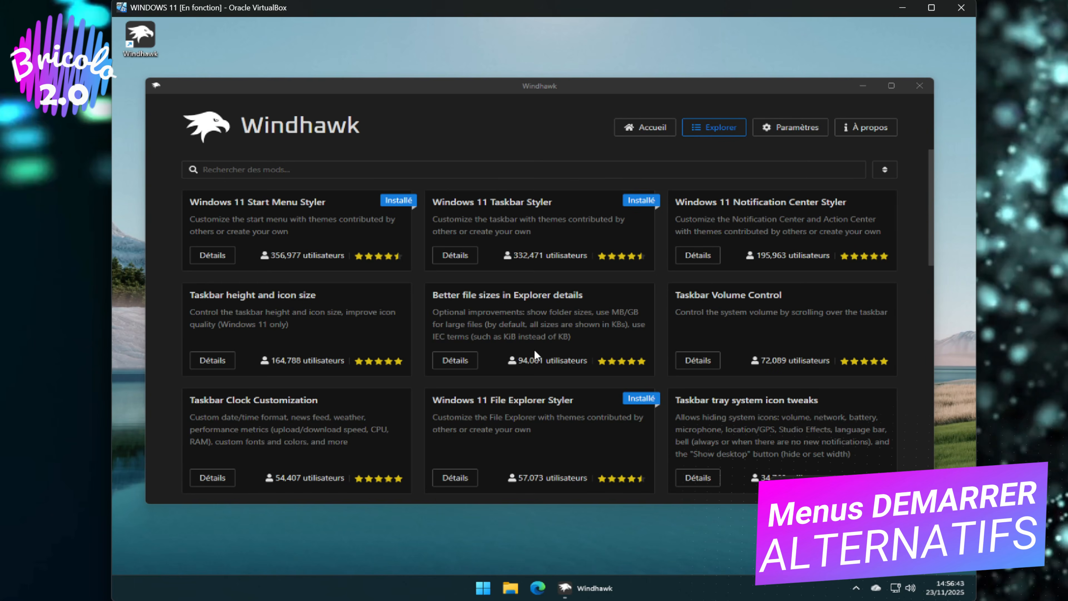
click(486, 594)
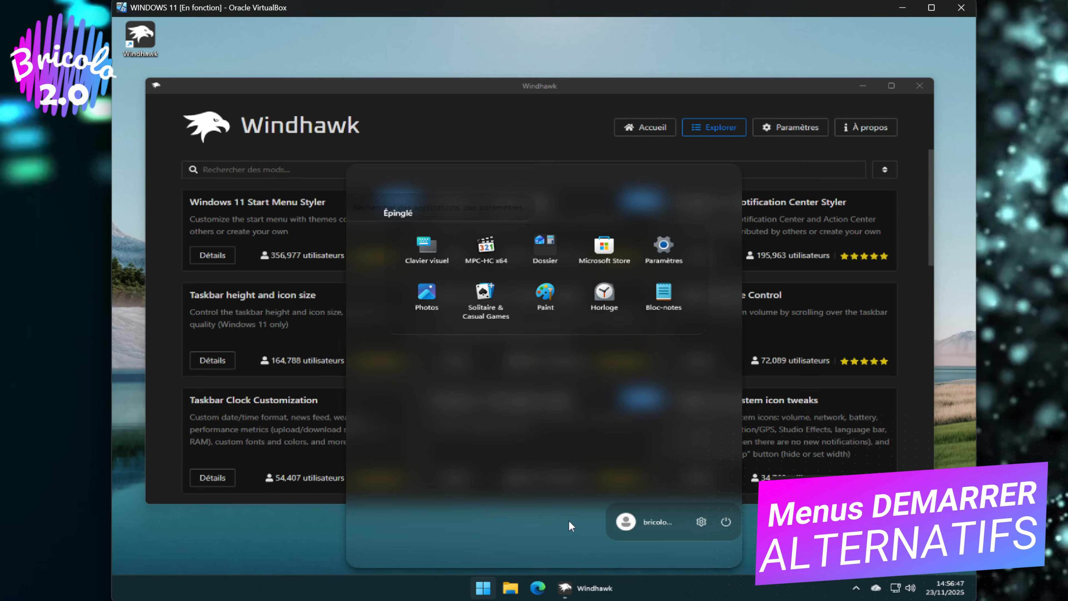
click(284, 551)
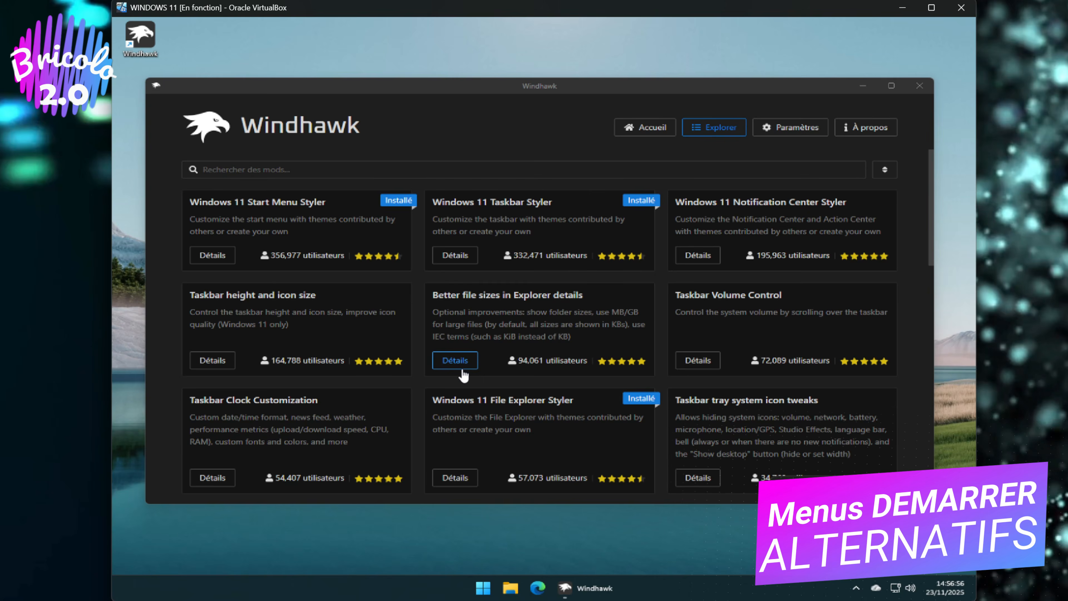
- Find the Slick Window Arrangement mod in the catalogue and review its details page and preview animation
scroll(460, 371, down, 5)
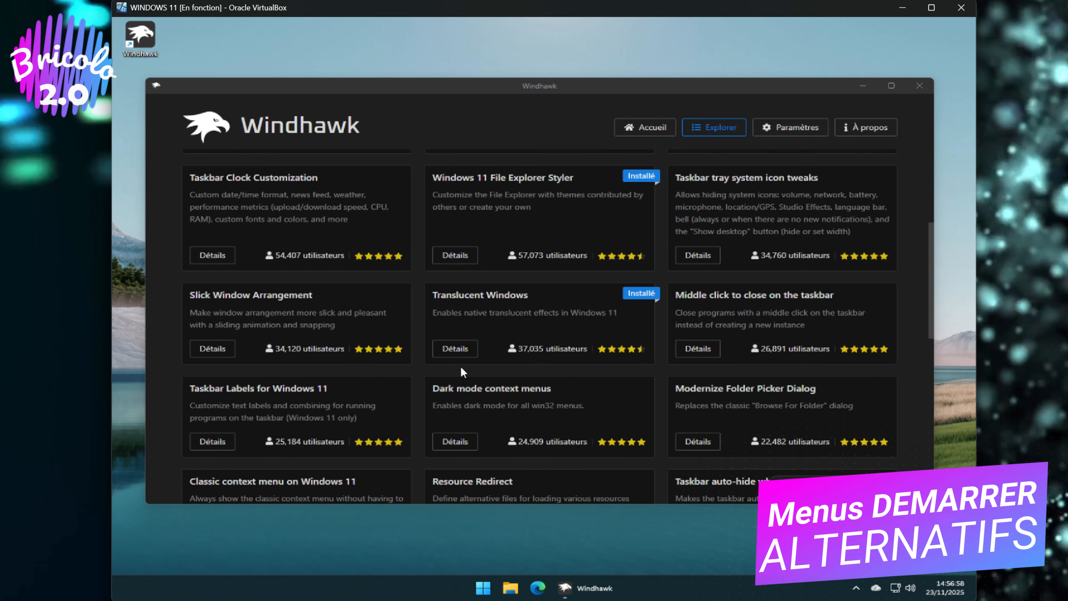
click(213, 349)
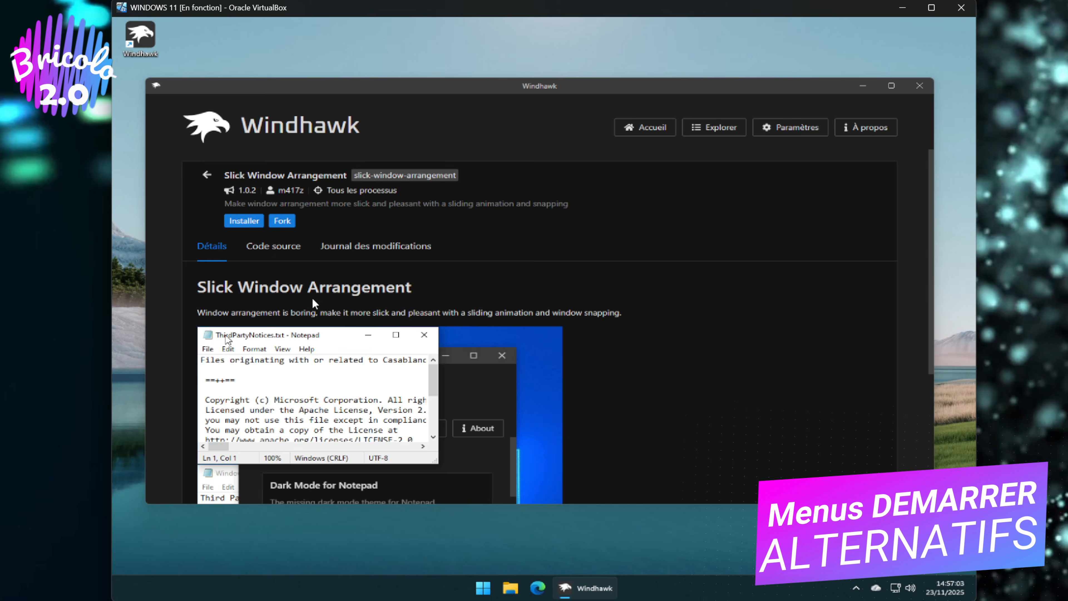
scroll(479, 337, down, 2)
scroll(500, 351, down, 2)
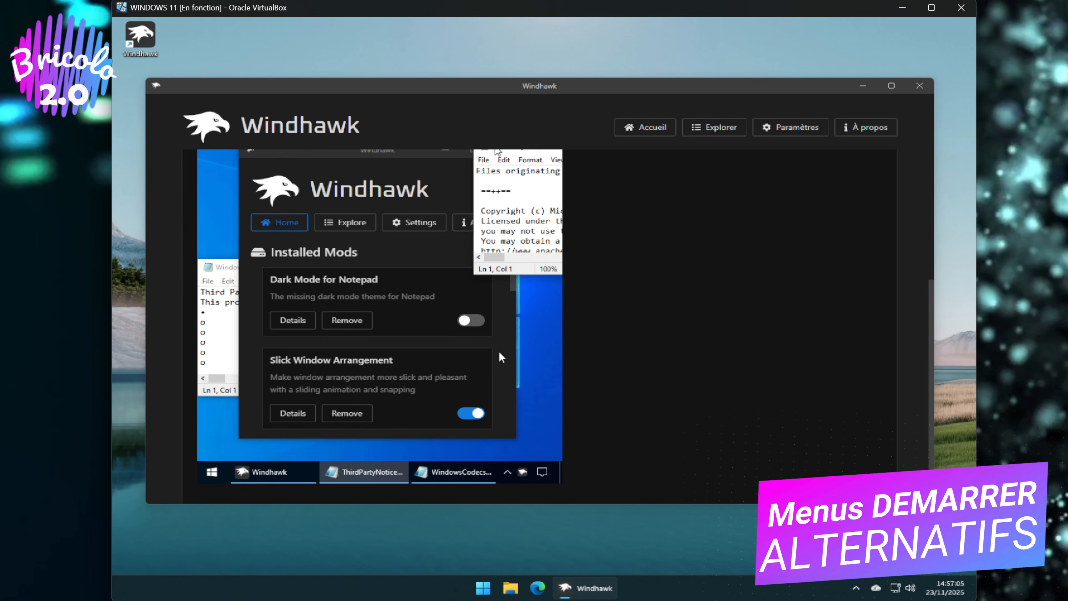
scroll(498, 350, up, 4)
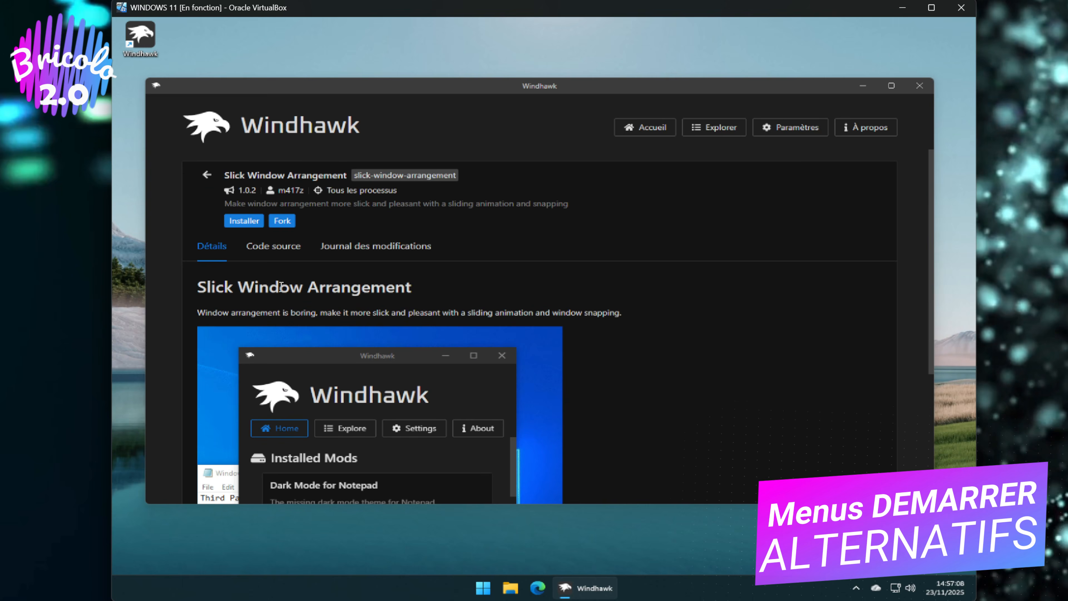
- Bring up the installation warning for the Slick Window Arrangement mod, highlight its advice about trusted authors, and dismiss it without installing
click(244, 221)
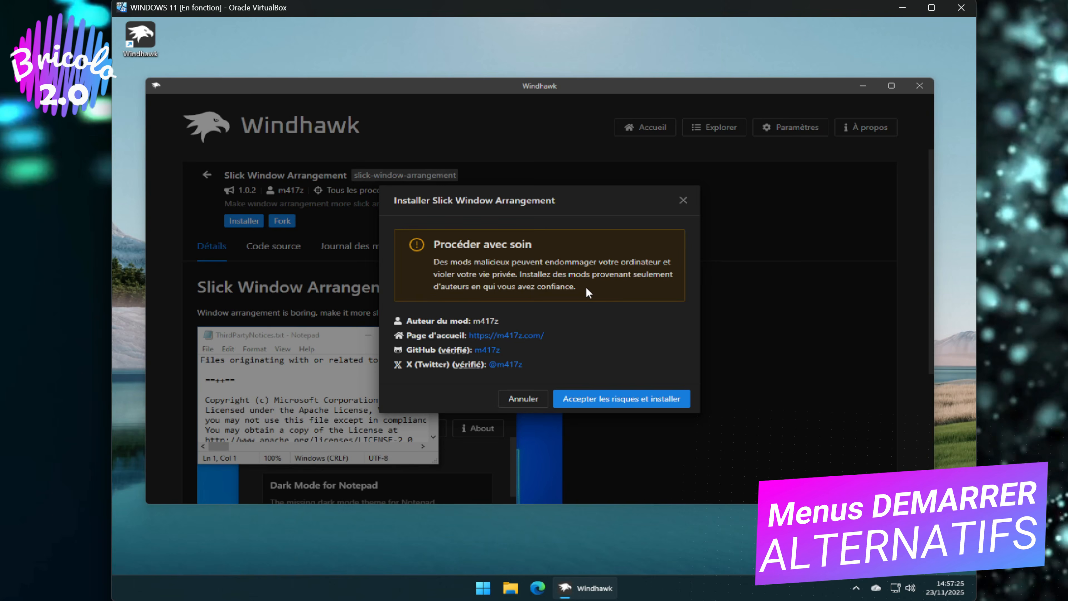
drag(587, 289, 537, 290)
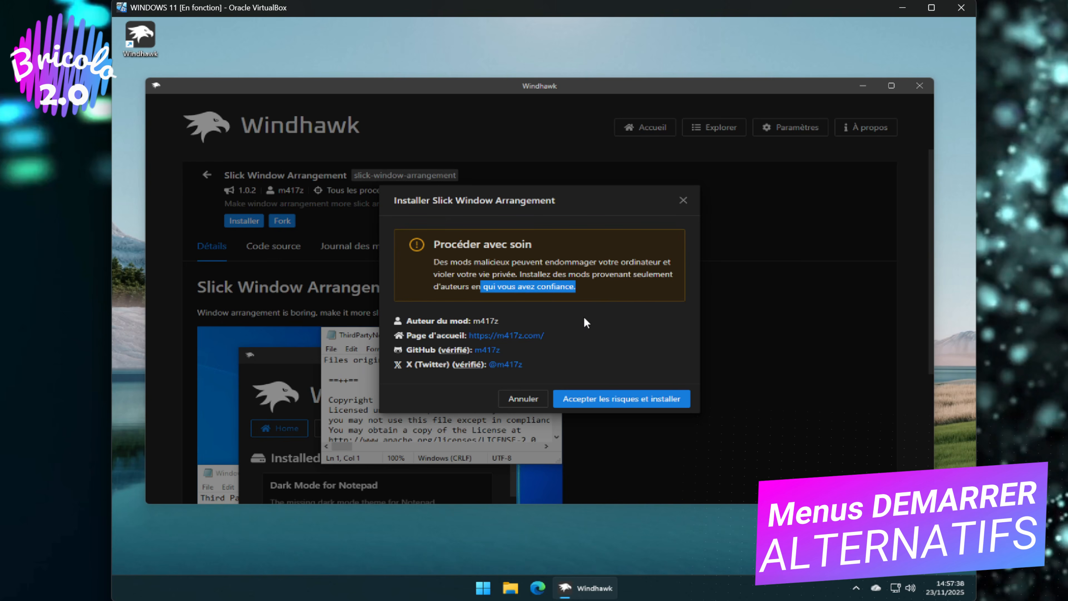
click(683, 201)
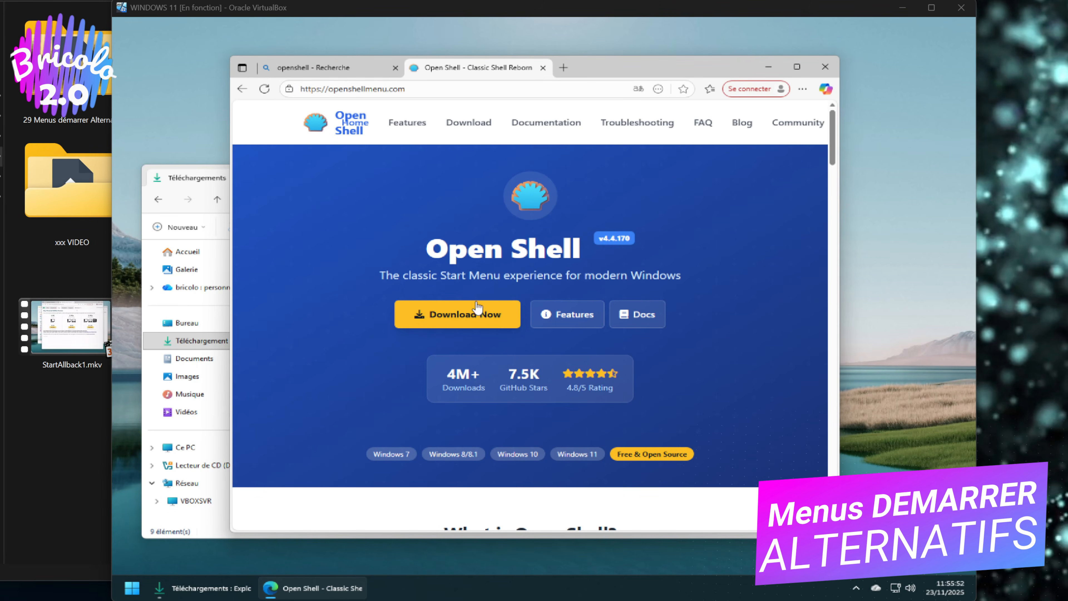
- Run OpenShellSetup_4_4_196 from the Téléchargements folder, accept the license agreement, and complete the Open-Shell installation
click(220, 189)
double_click(314, 297)
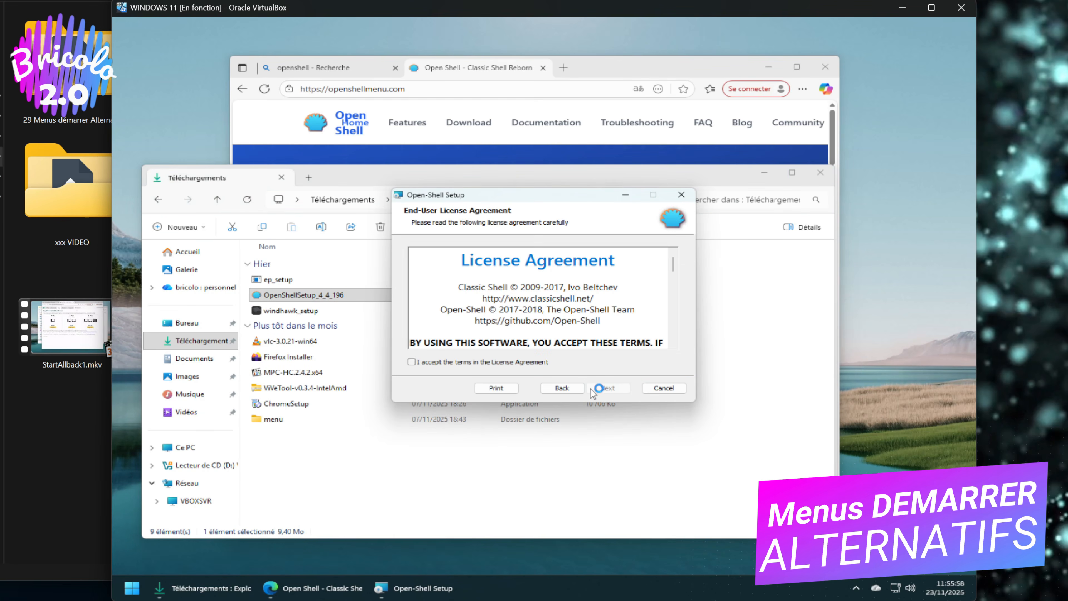
click(554, 367)
click(600, 389)
click(604, 392)
click(603, 391)
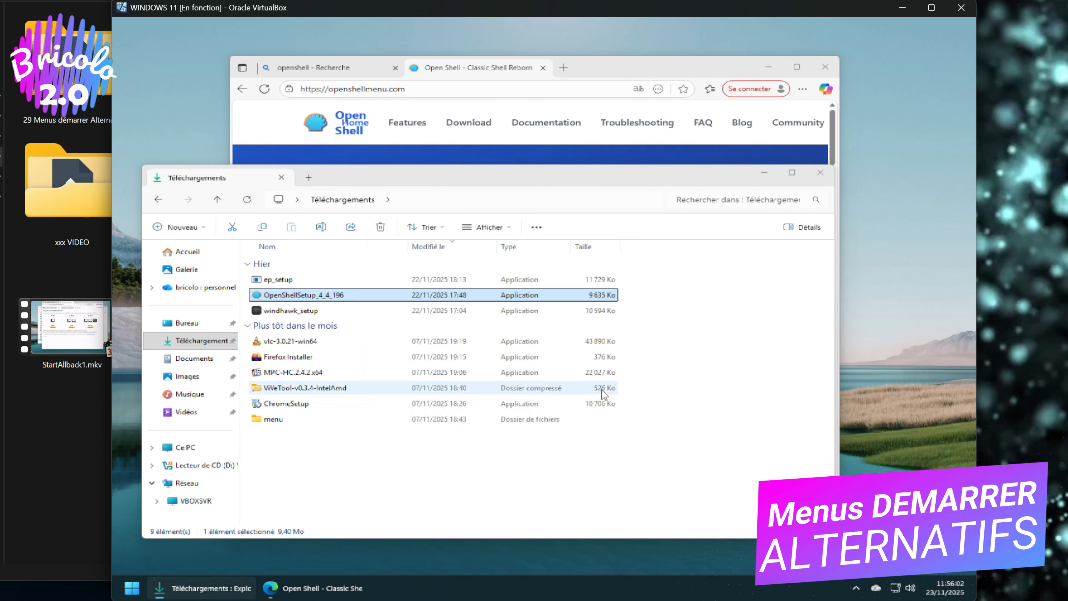
click(611, 401)
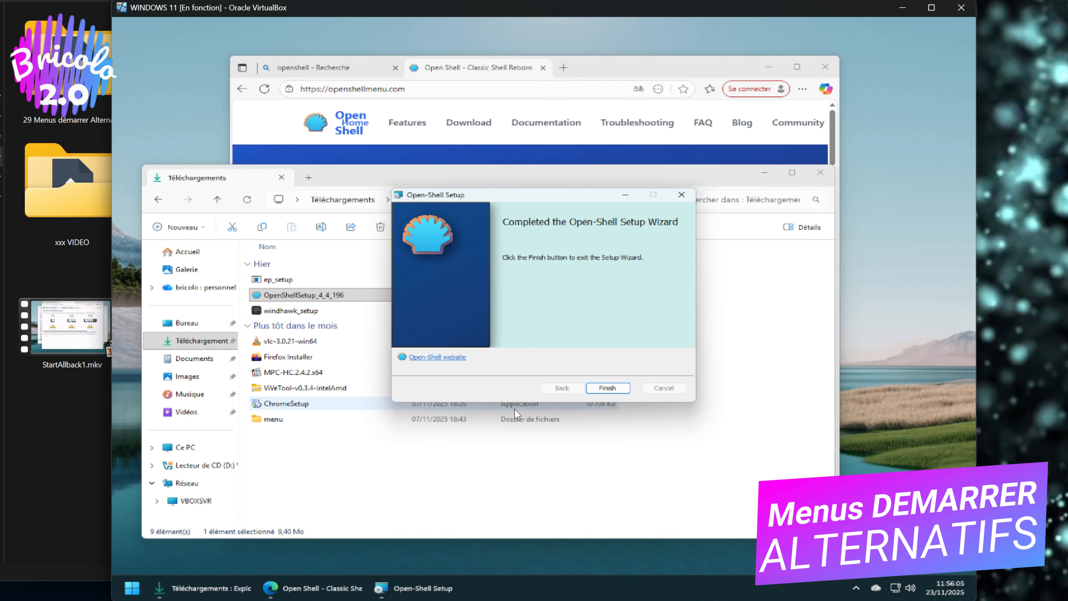
click(606, 388)
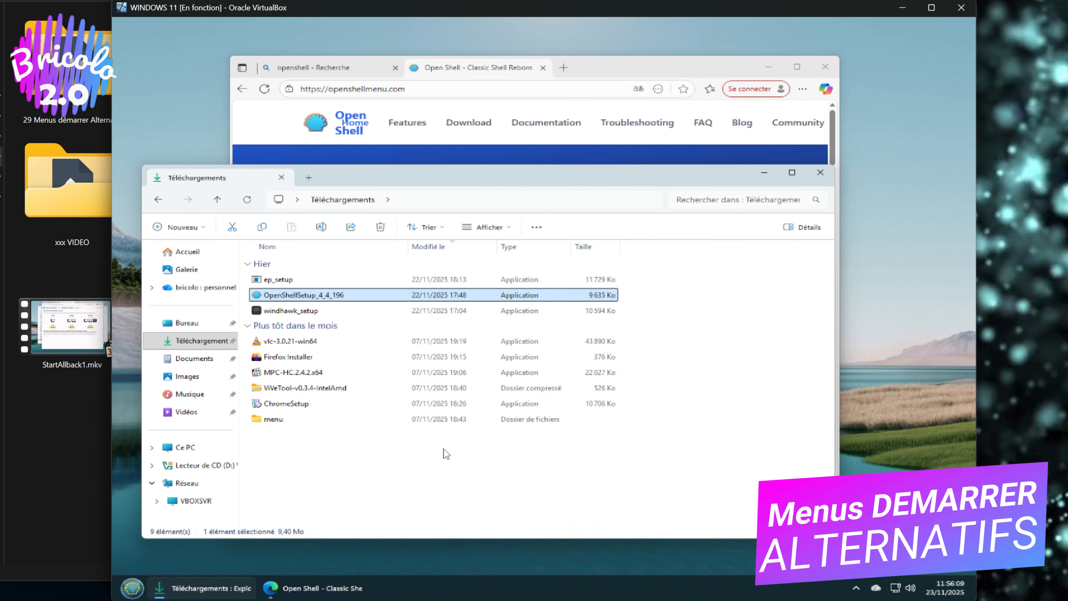
- Display the Open-Shell Start menu, close it, and display it again to examine its layout and entries
click(133, 590)
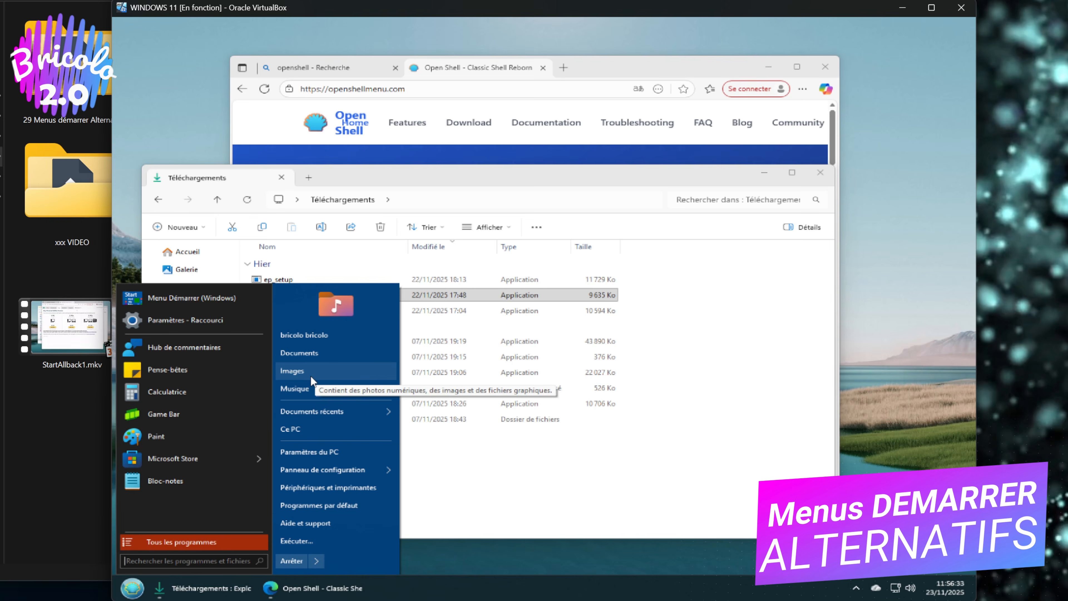
click(430, 562)
click(136, 588)
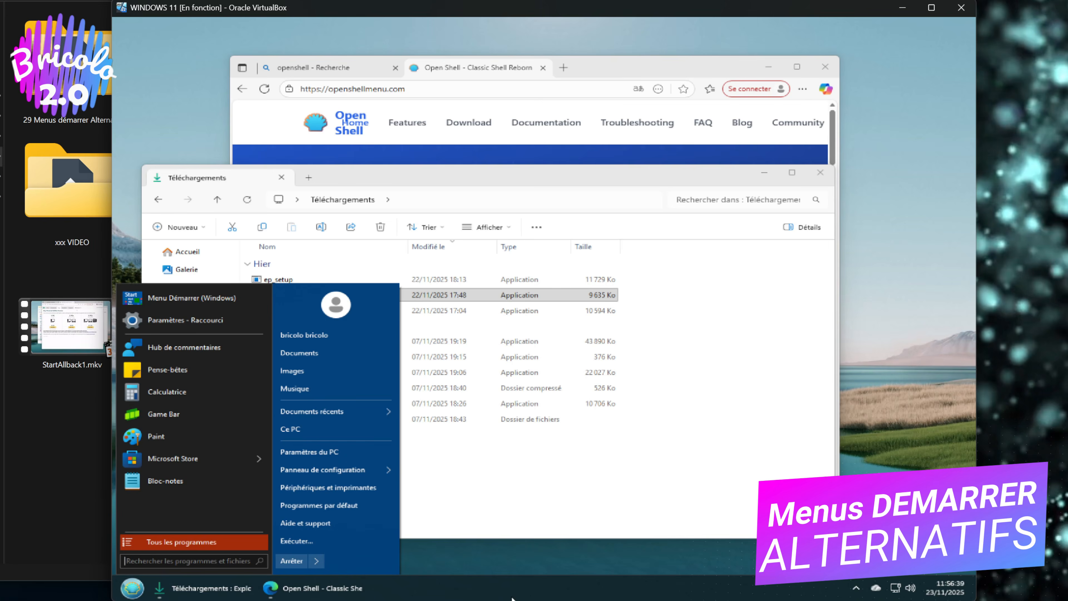
- Close the Start menu and open the settings of the Open-Shell menu
click(512, 597)
right_click(132, 588)
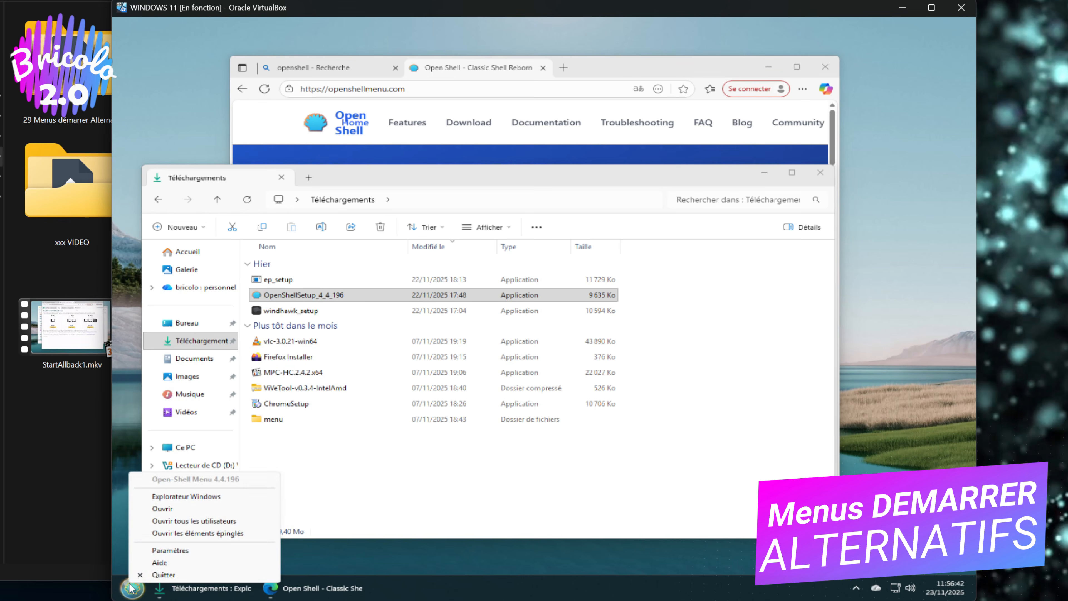
click(164, 551)
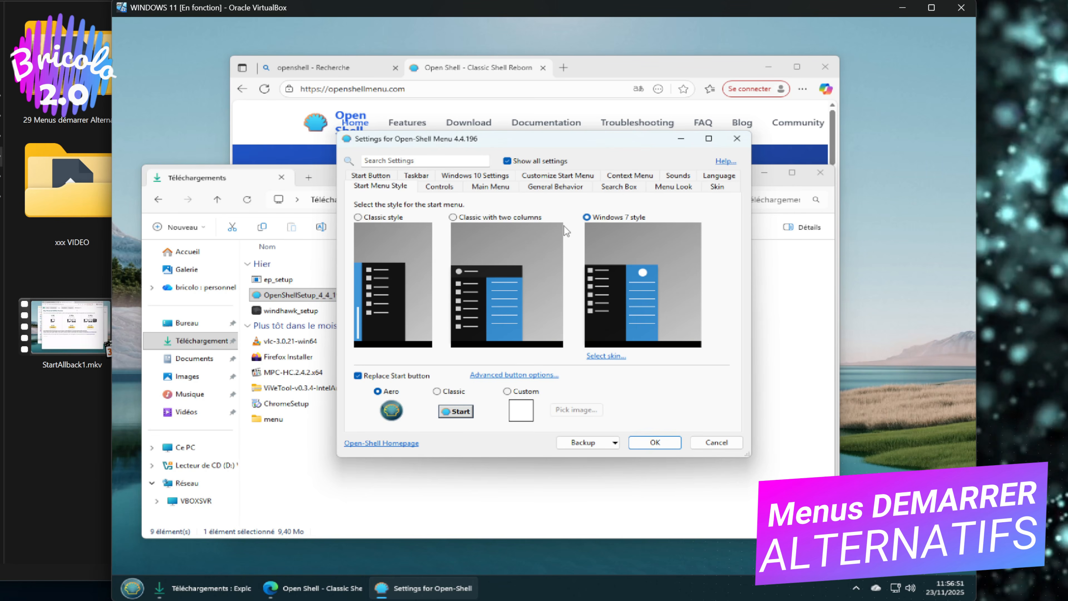
- Set the Start menu style to Classic with two columns and display the Start menu to check its layout
click(453, 218)
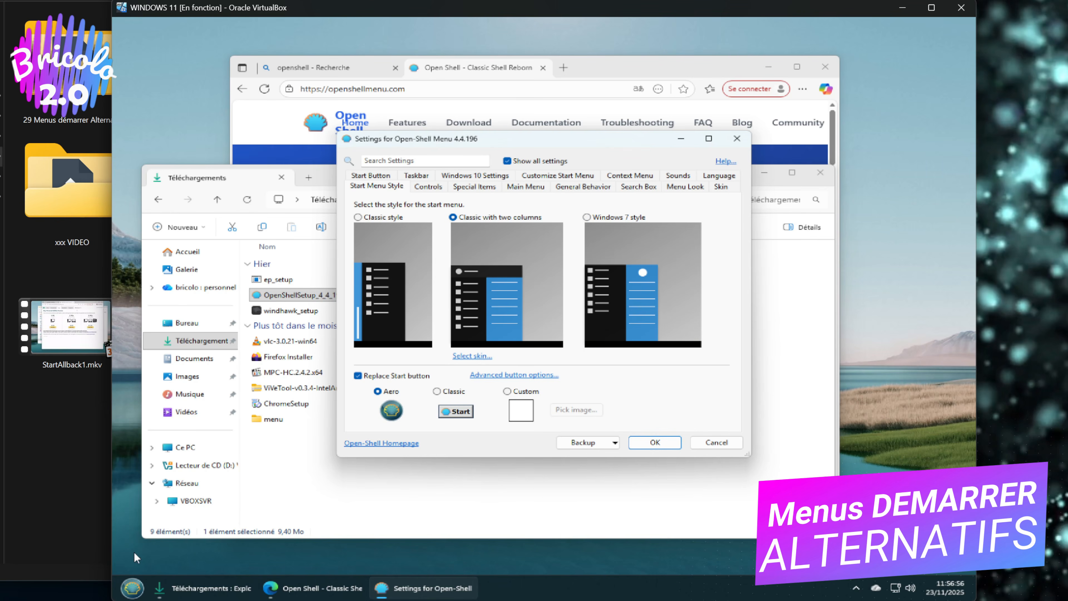
click(132, 588)
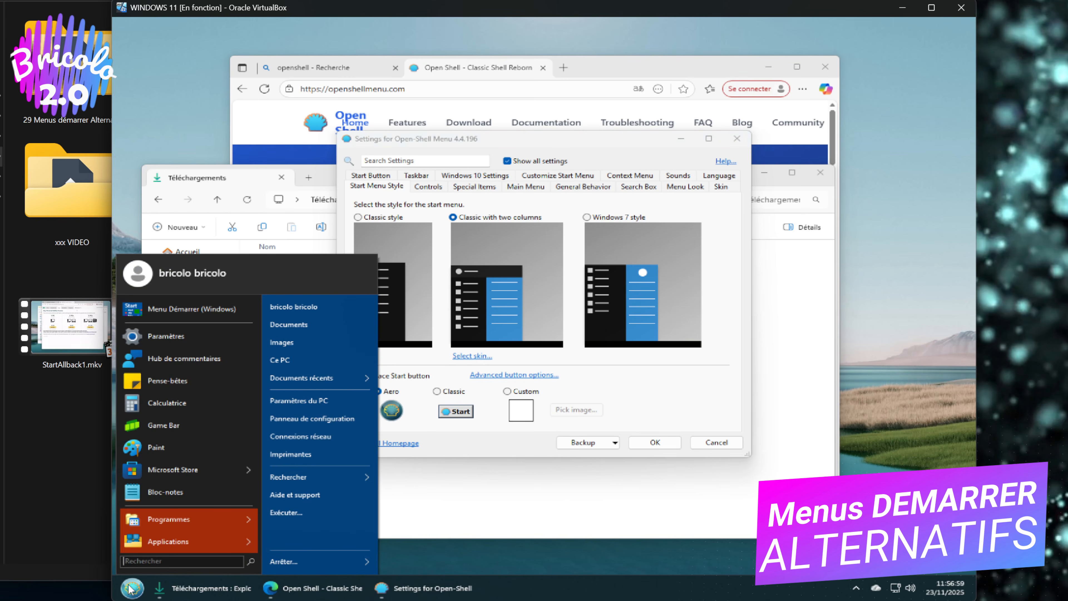
click(670, 405)
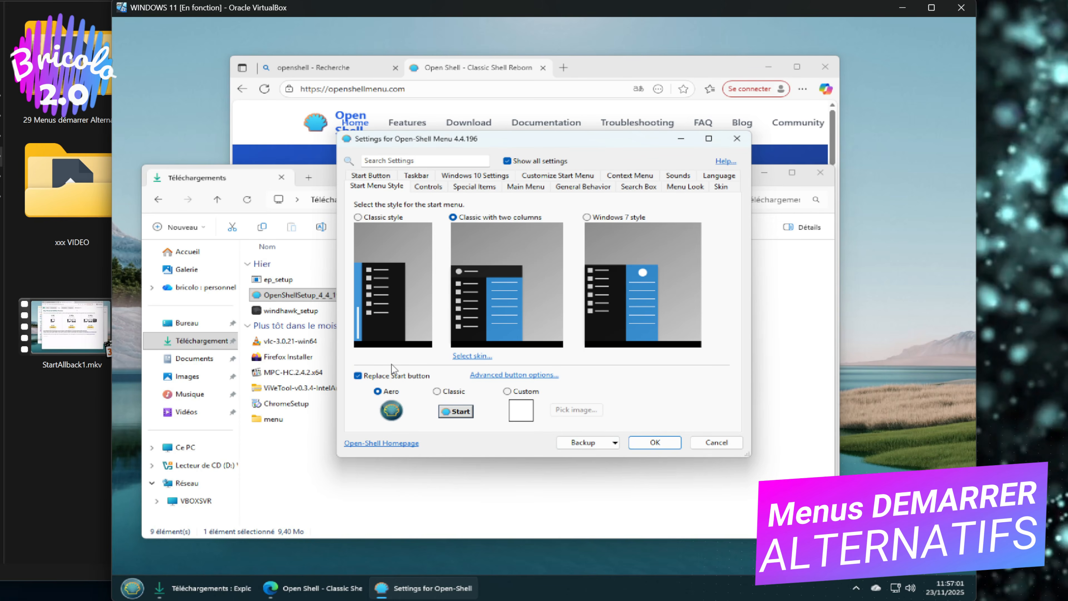
- Set the Start menu style to Classic style and examine the resulting menu with its expanded programs submenu
click(380, 317)
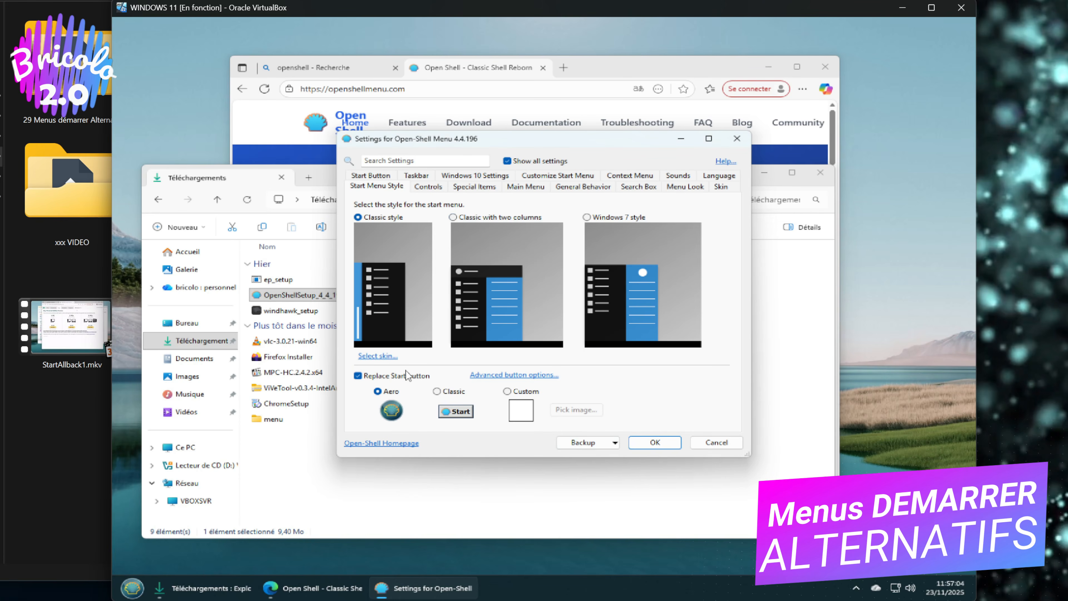
click(131, 589)
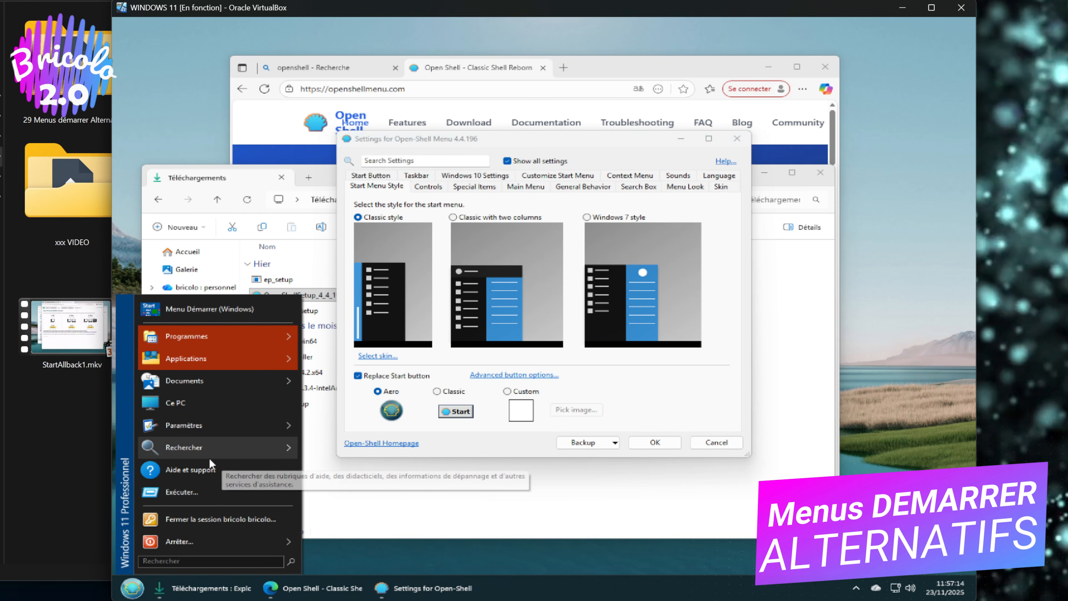
mouse_move(262, 359)
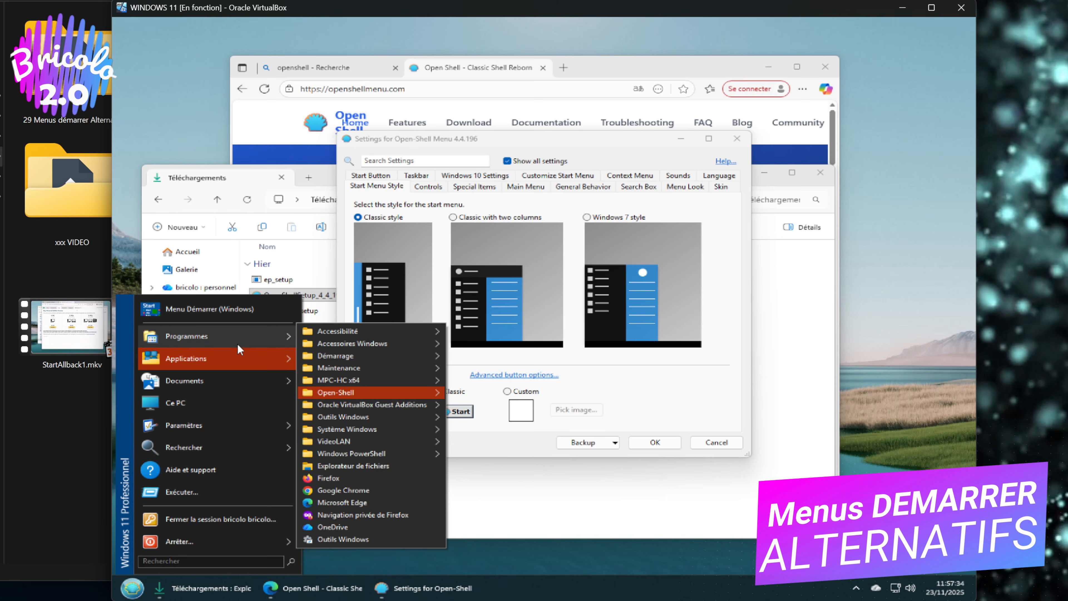
click(502, 456)
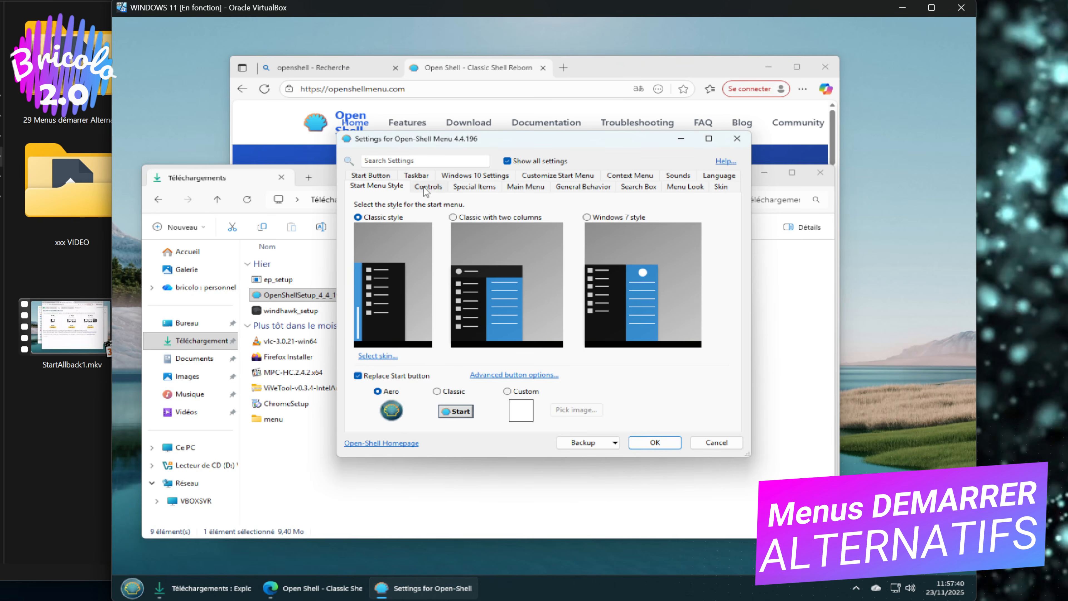
- Review the Open-Shell settings categories, including Start Button, Main Menu, Context Menu, General Behavior and Language, and return to Start Menu Style
click(389, 178)
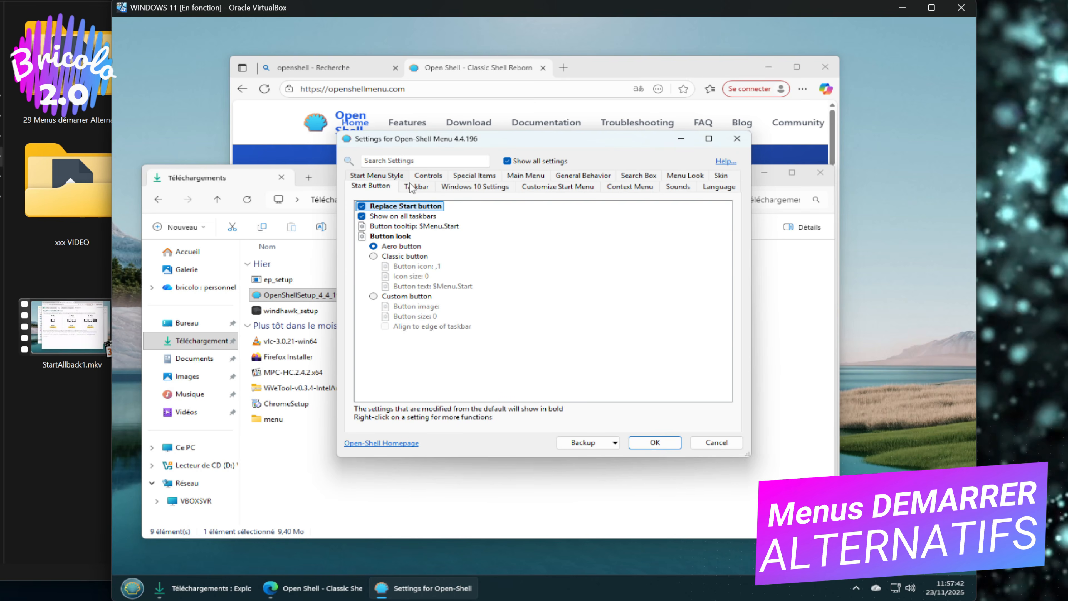
click(421, 176)
click(461, 177)
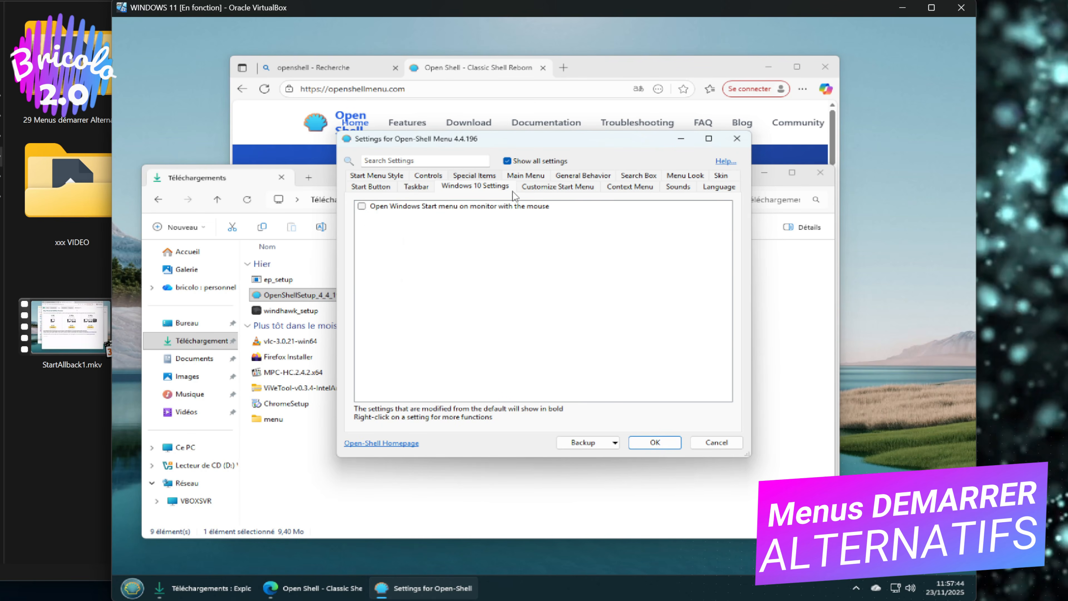
click(527, 177)
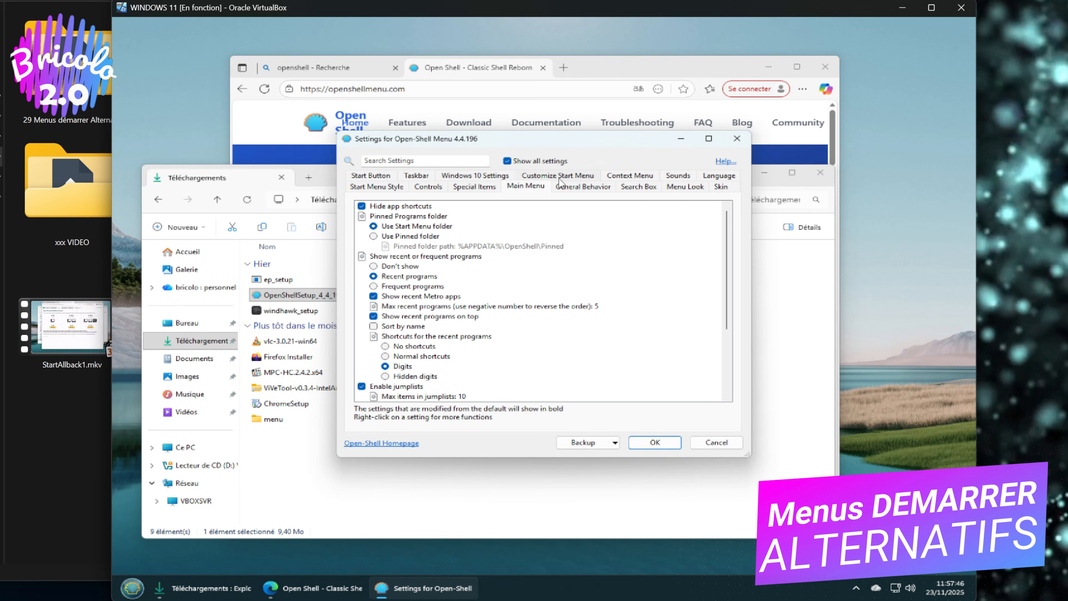
click(577, 188)
click(576, 177)
click(612, 188)
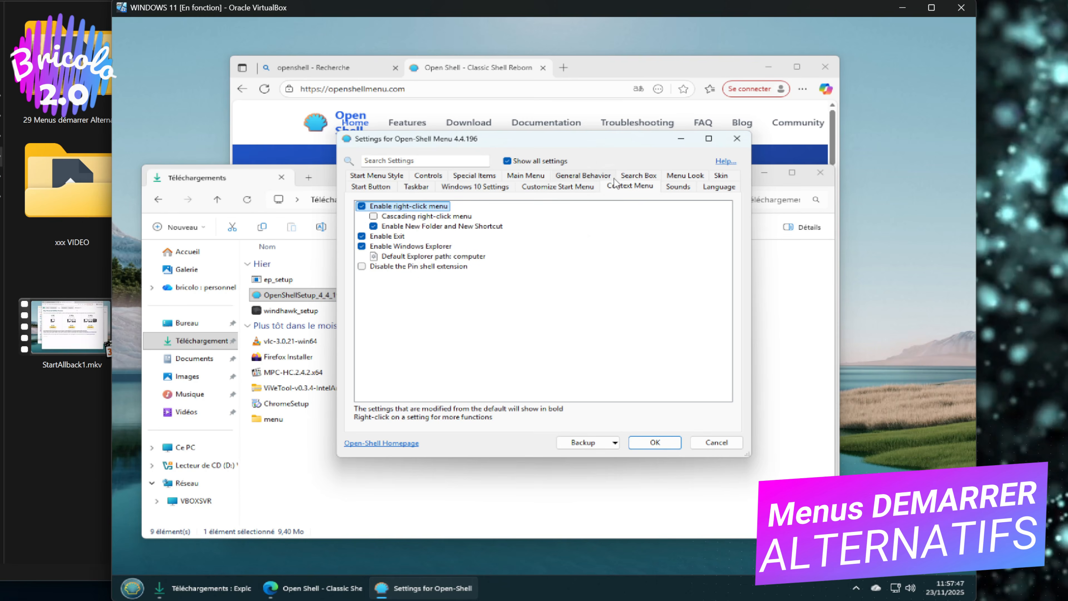
click(613, 178)
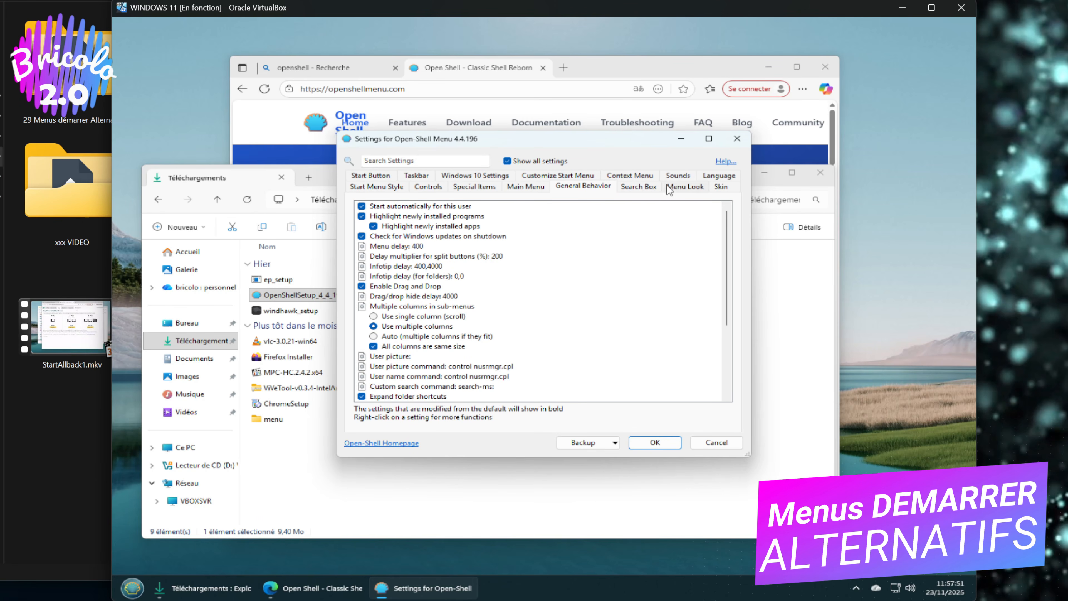
click(645, 180)
click(715, 188)
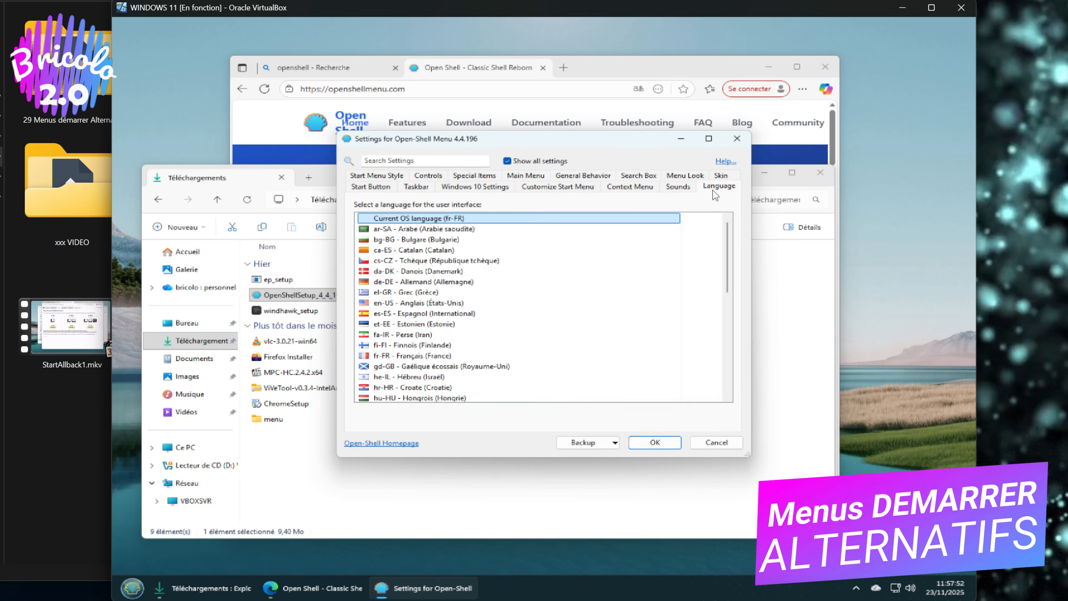
click(687, 191)
click(724, 188)
click(375, 178)
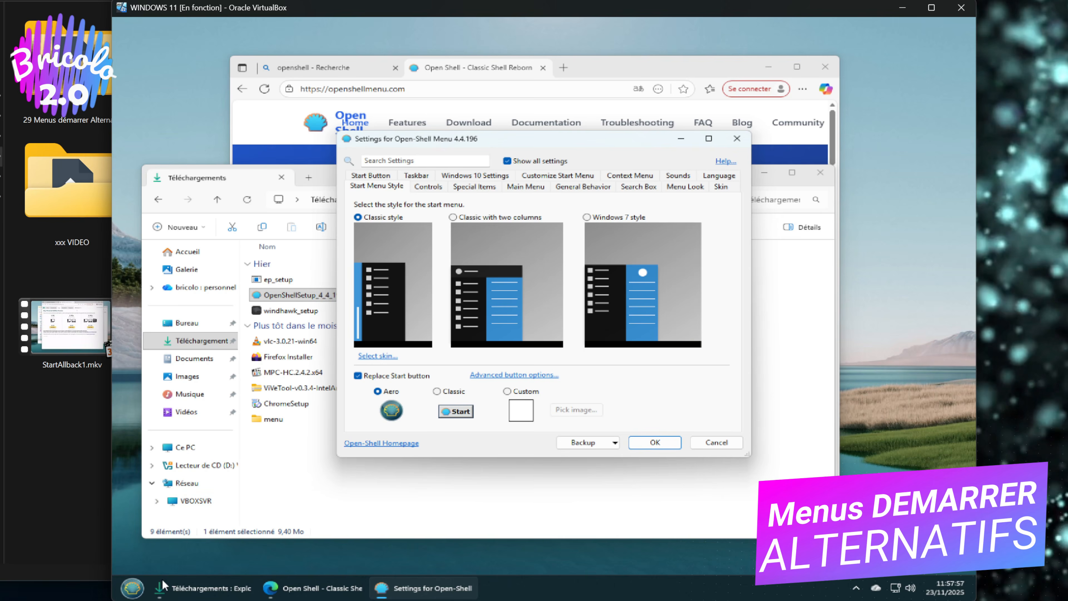
- Display the classic-style Start menu again, examine its Programmes submenu, and return to the settings window
click(133, 590)
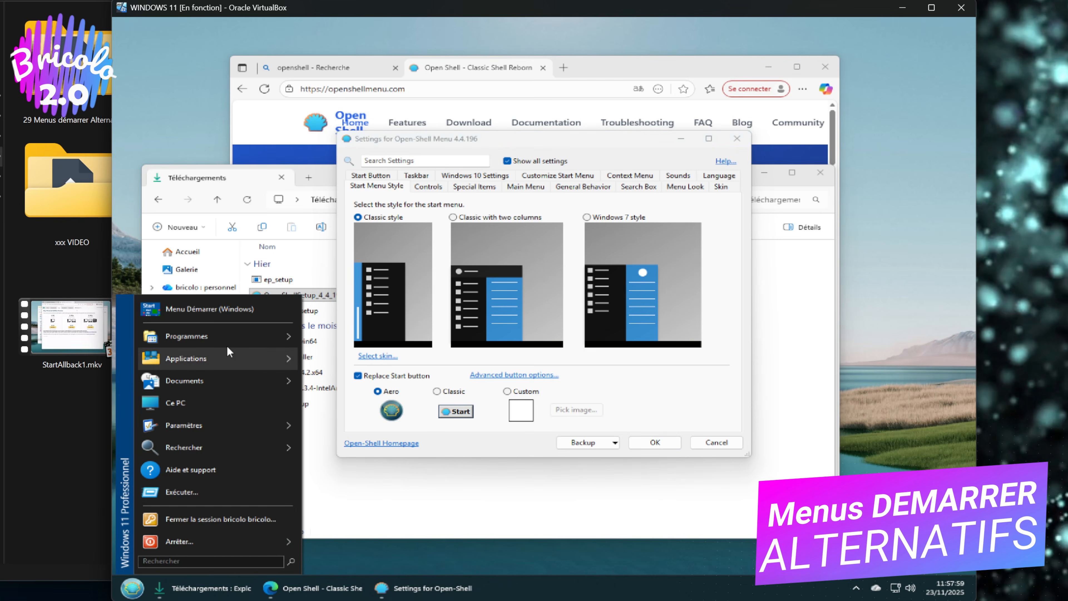
mouse_move(217, 335)
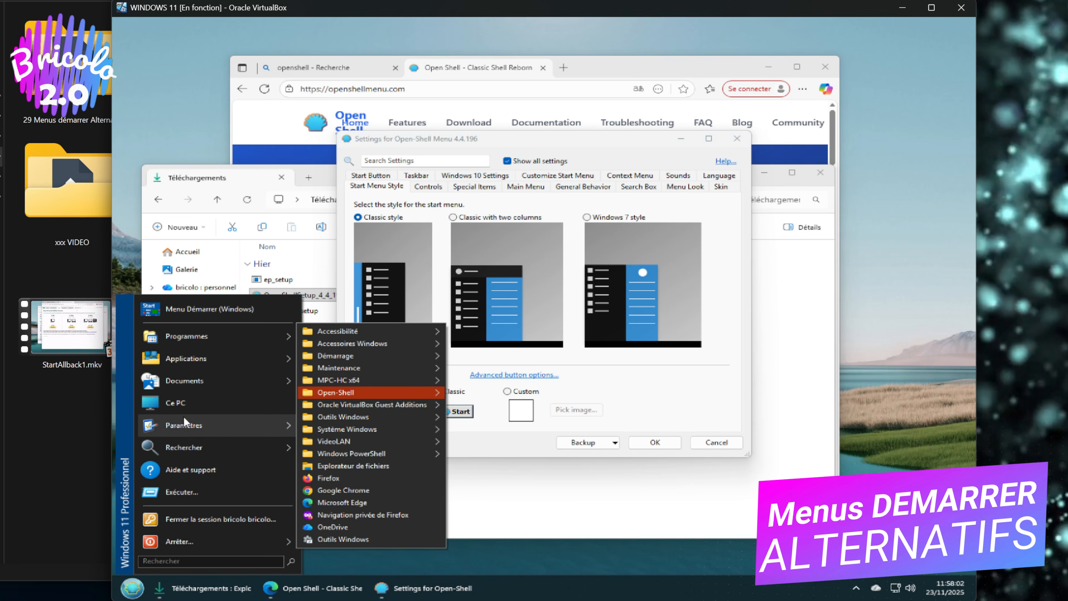
click(488, 446)
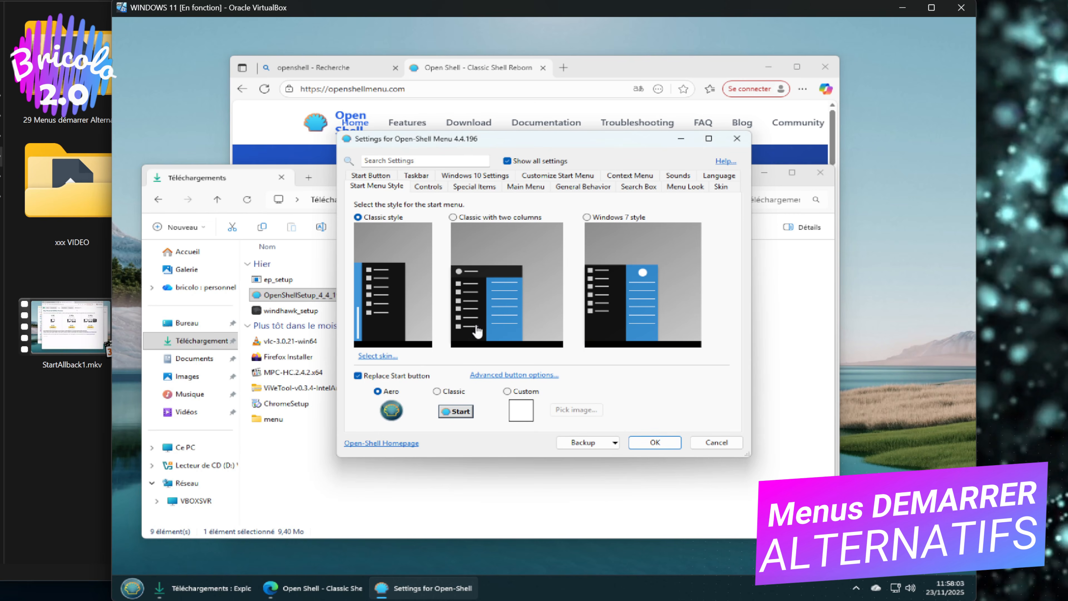
drag(533, 142, 527, 159)
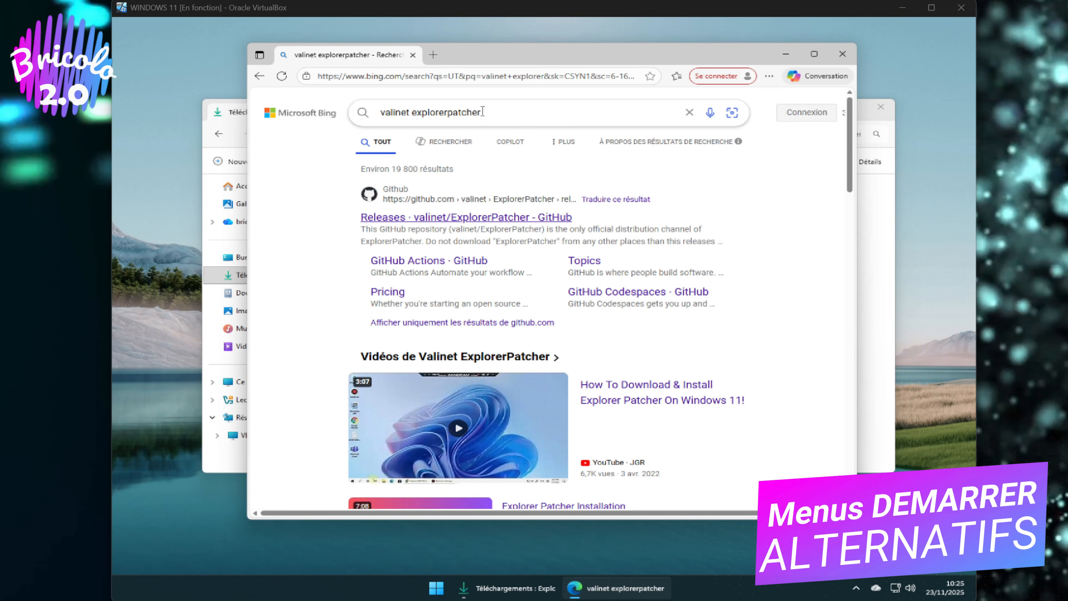
- Open the valinet/ExplorerPatcher releases page on GitHub from the search results and find the latest release's setup files under Assets
click(486, 220)
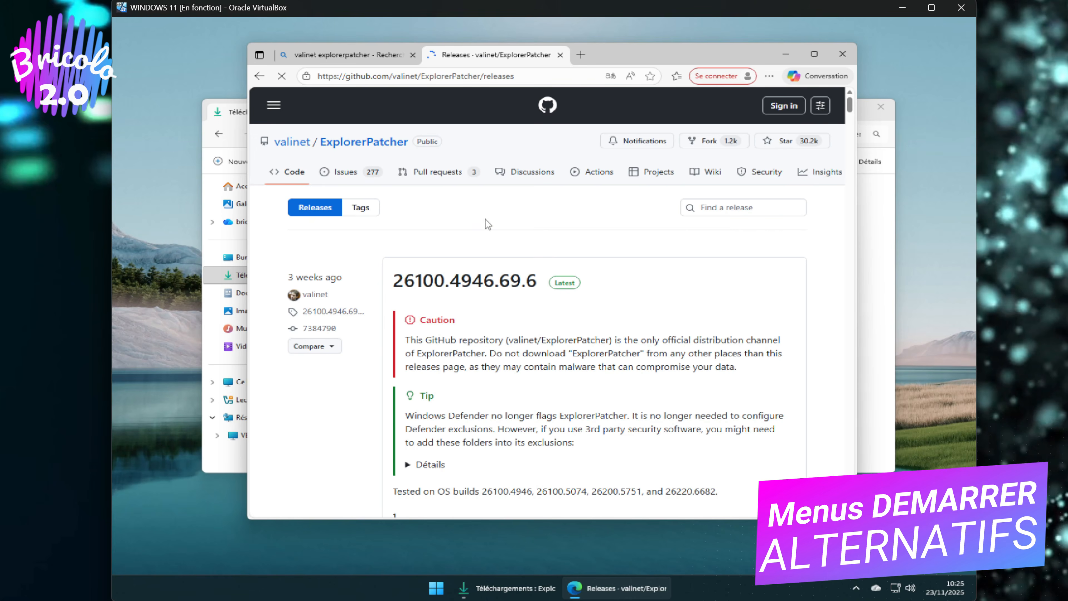
scroll(569, 298, down, 4)
scroll(569, 298, down, 10)
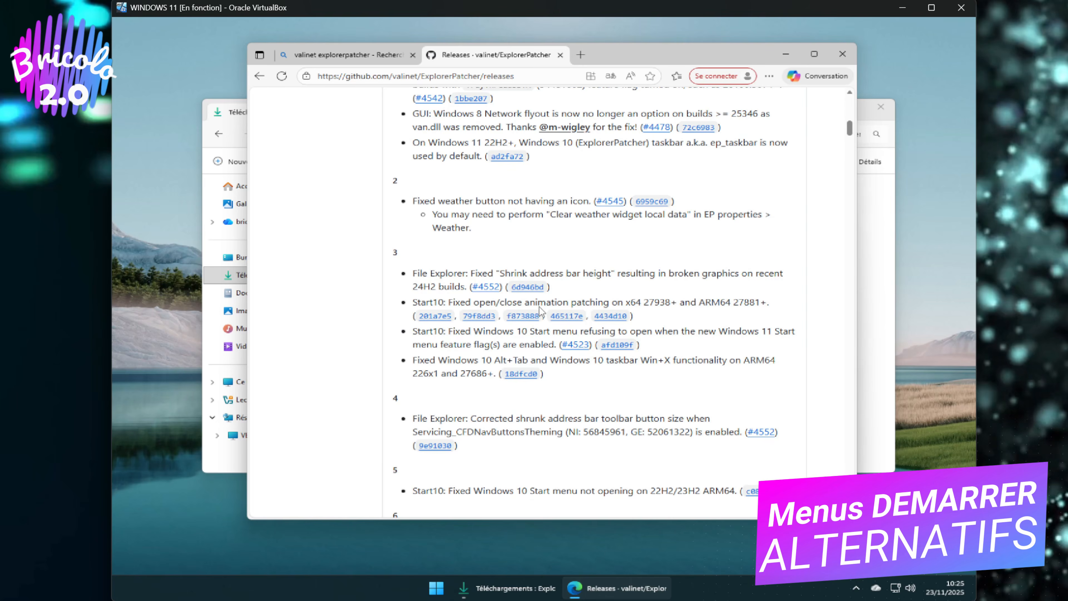
scroll(541, 311, down, 10)
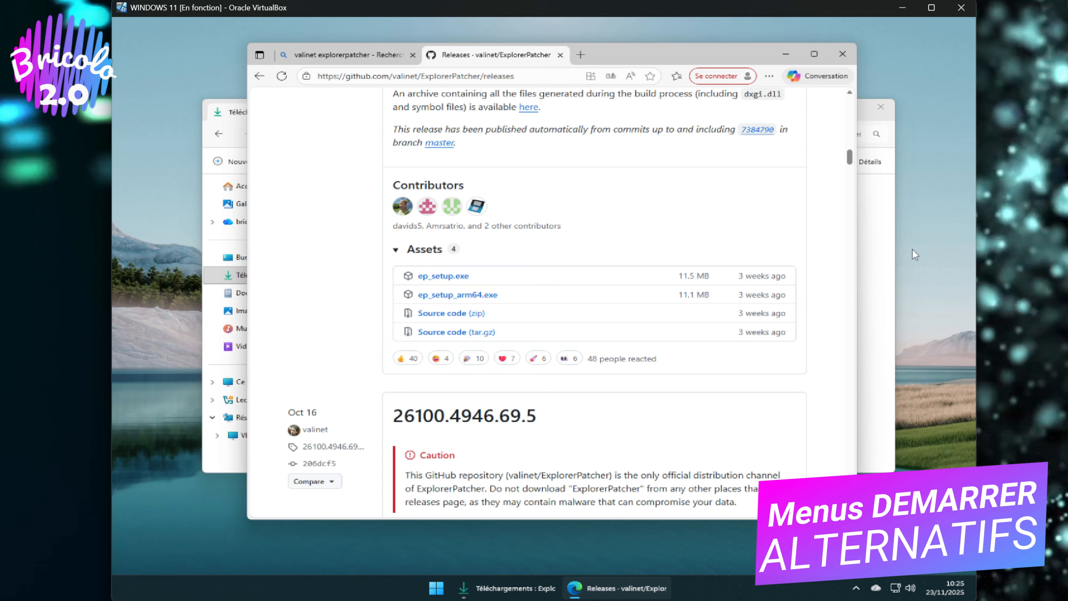
- Run ep_setup from the Téléchargements folder to install ExplorerPatcher, and minimize the browser window
click(880, 246)
double_click(394, 218)
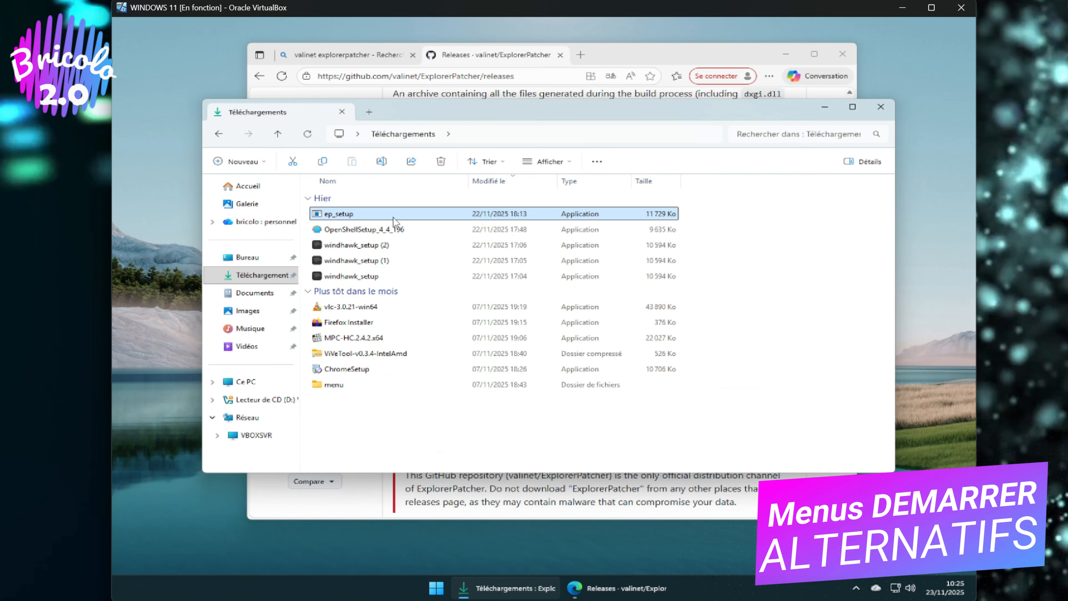
click(470, 404)
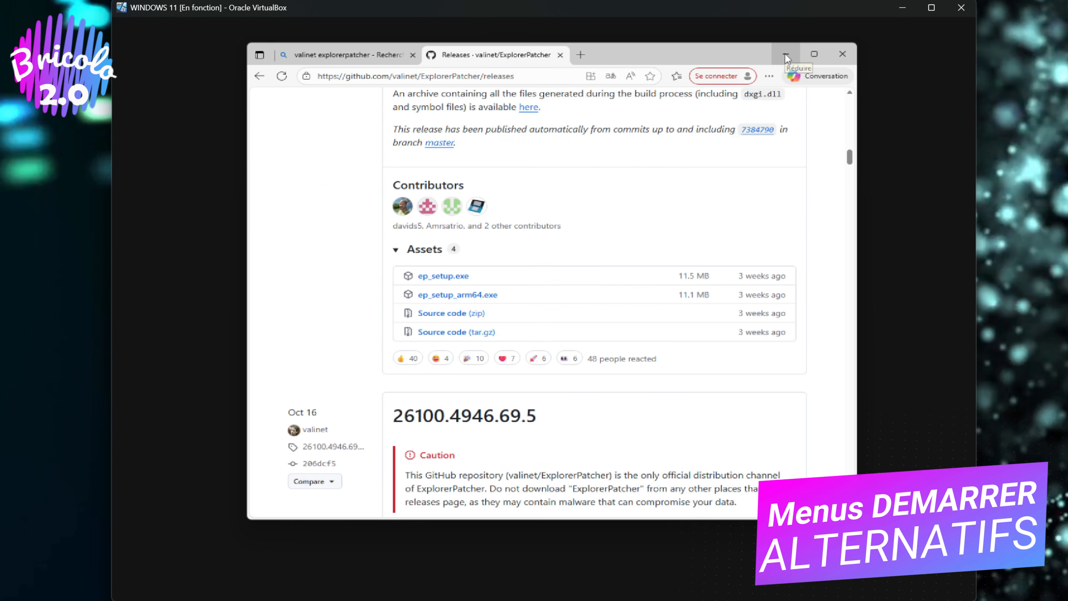
click(786, 56)
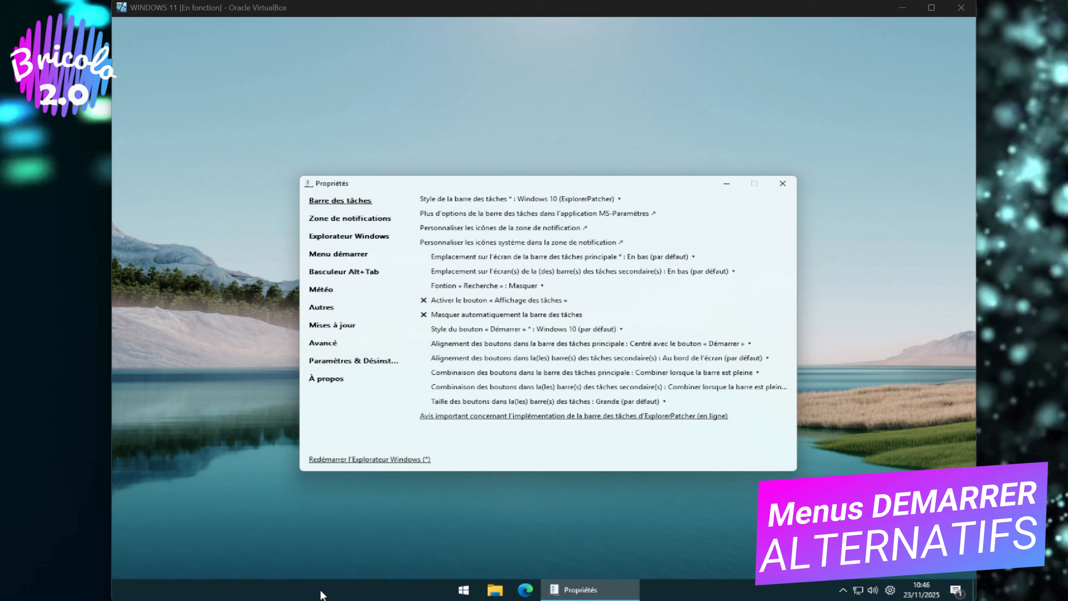
- Open the ExplorerPatcher Propriétés window from the taskbar
right_click(312, 598)
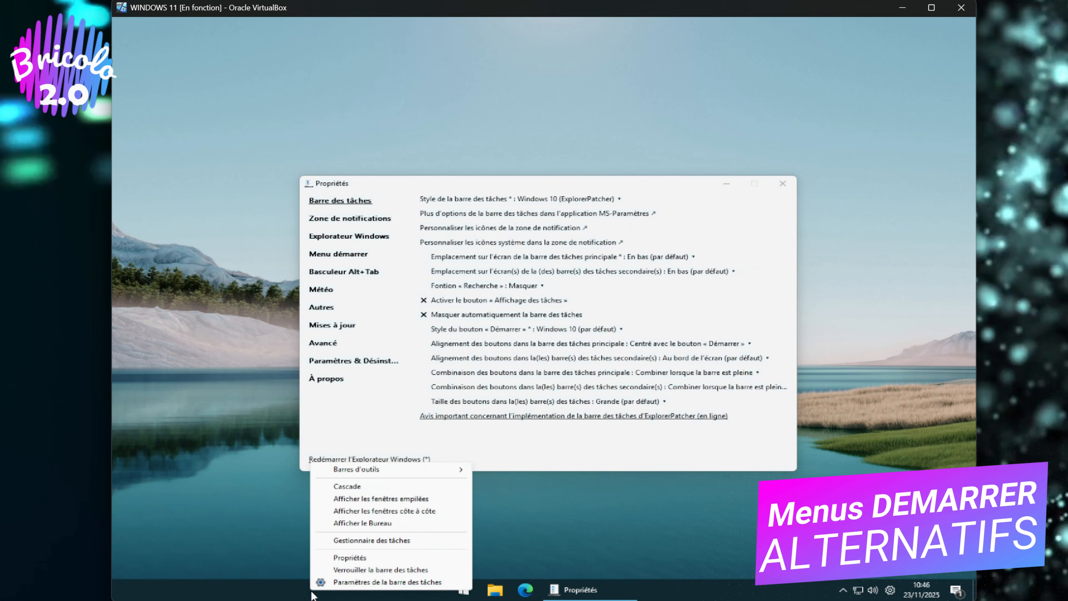
click(353, 557)
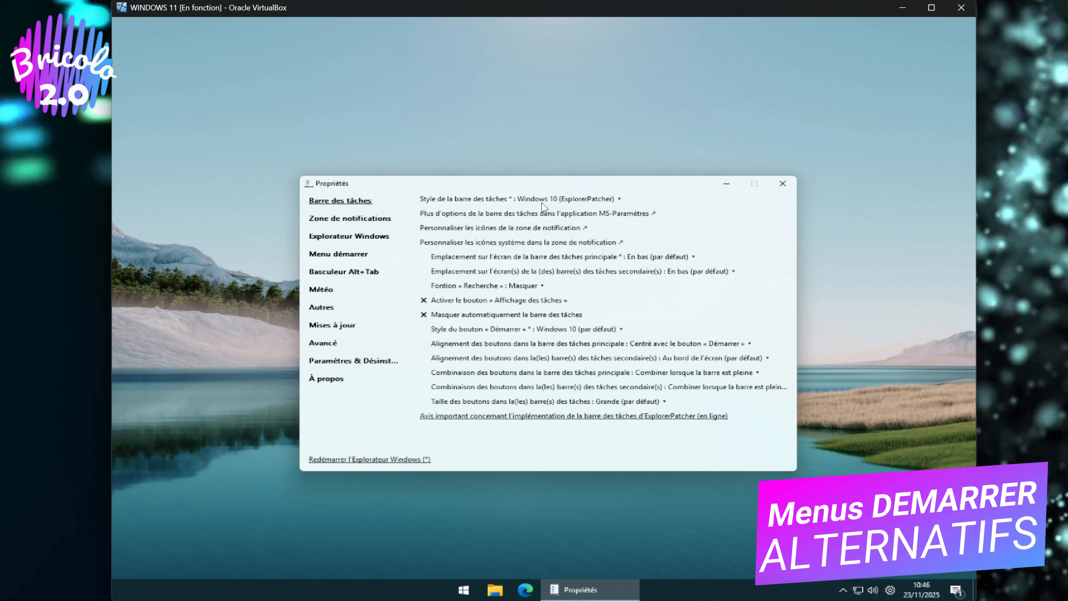
- Switch the taskbar style to Windows 11 (par défaut) and set it back to Windows 10 (ExplorerPatcher)
click(608, 201)
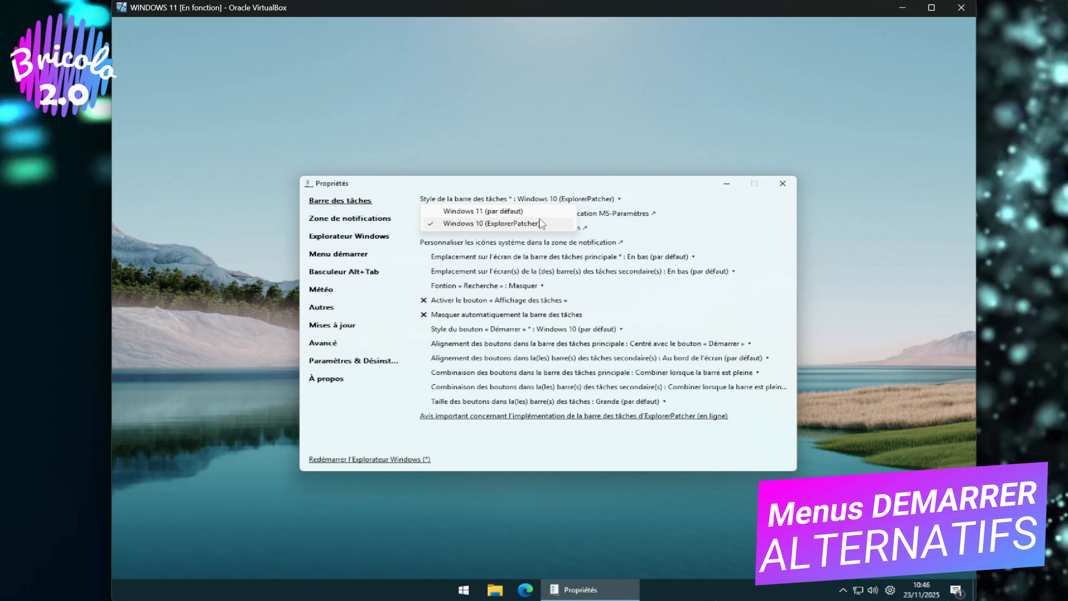
click(484, 211)
click(601, 200)
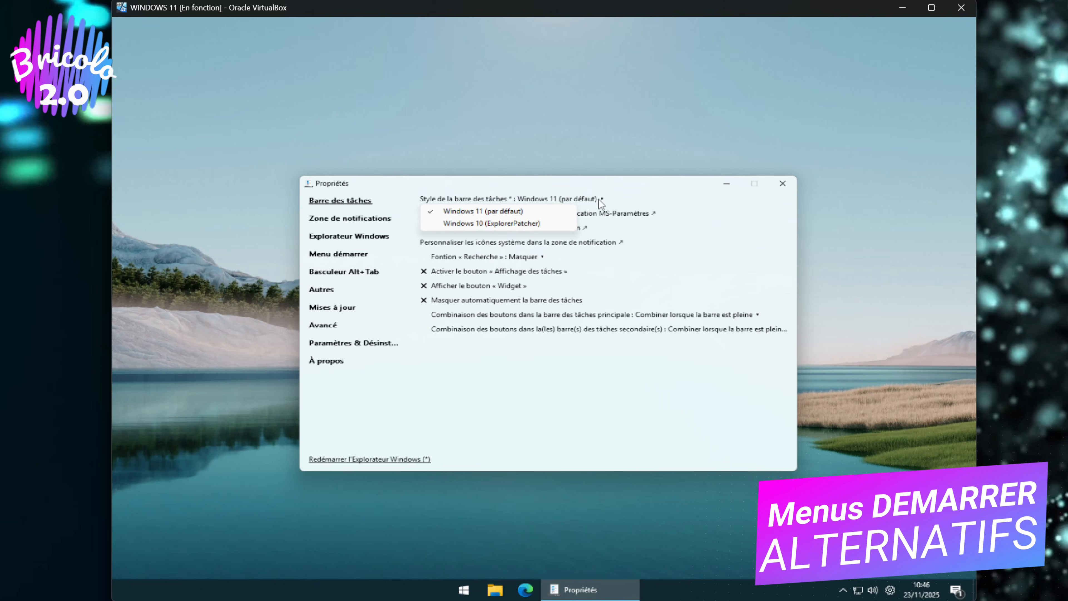
click(530, 225)
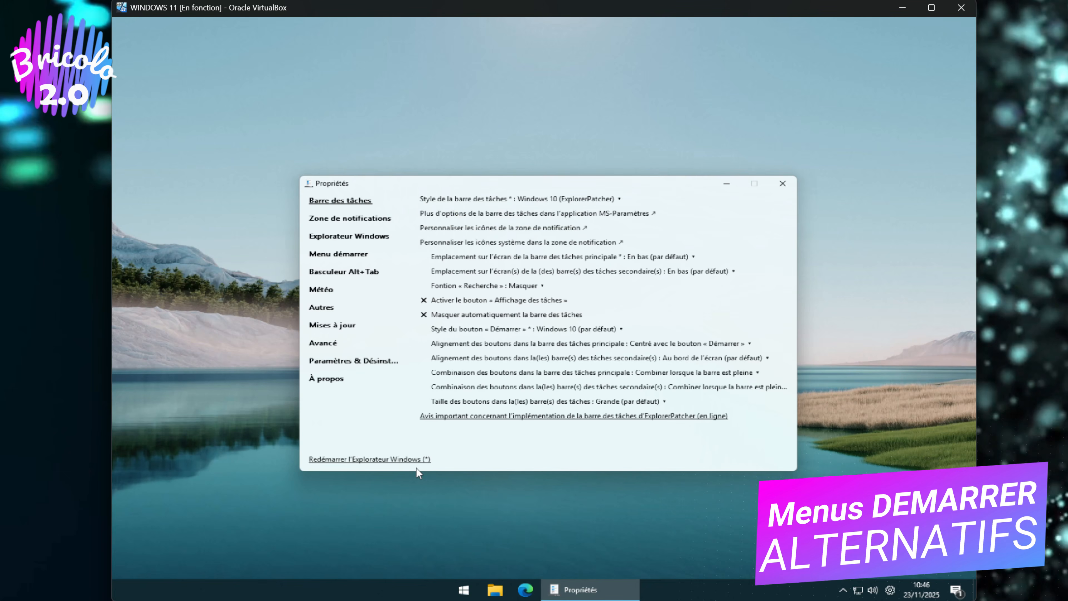
- Set the taskbar style to Windows 11 (par défaut) and restart Windows Explorer to apply it
click(584, 200)
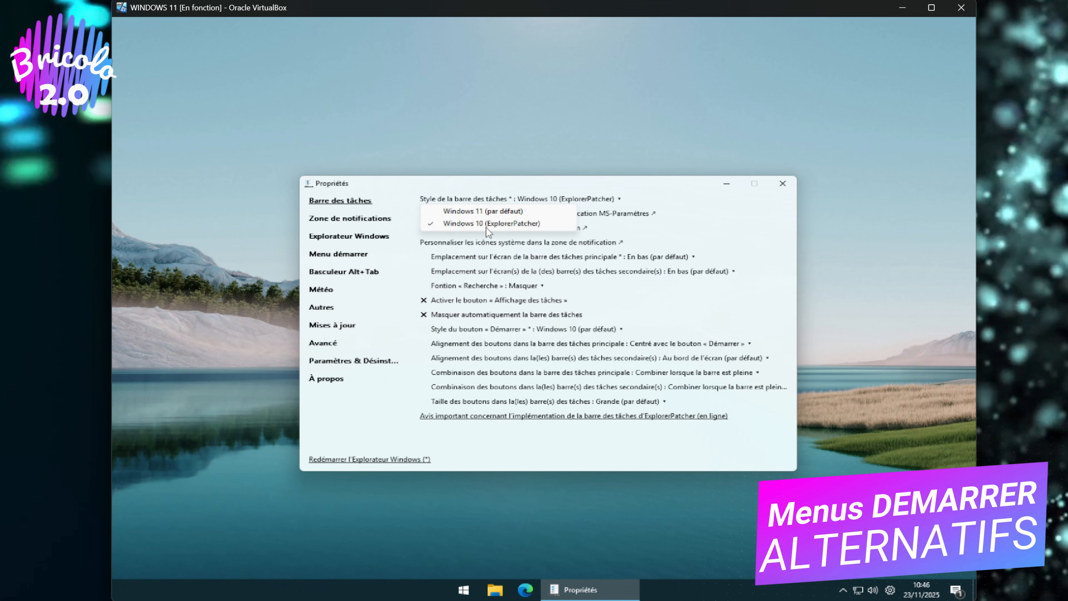
click(486, 211)
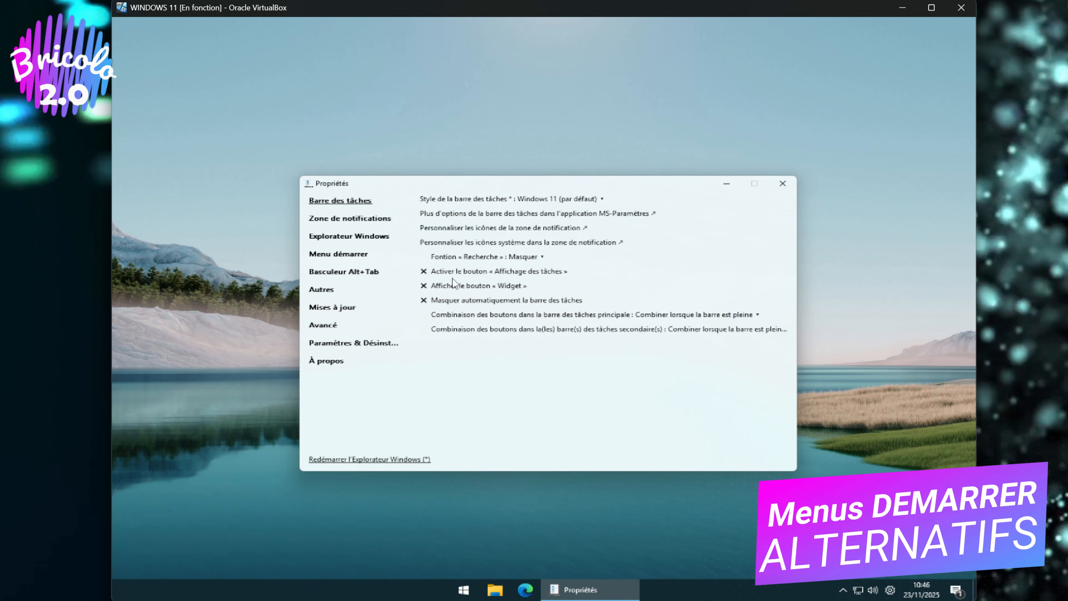
click(377, 460)
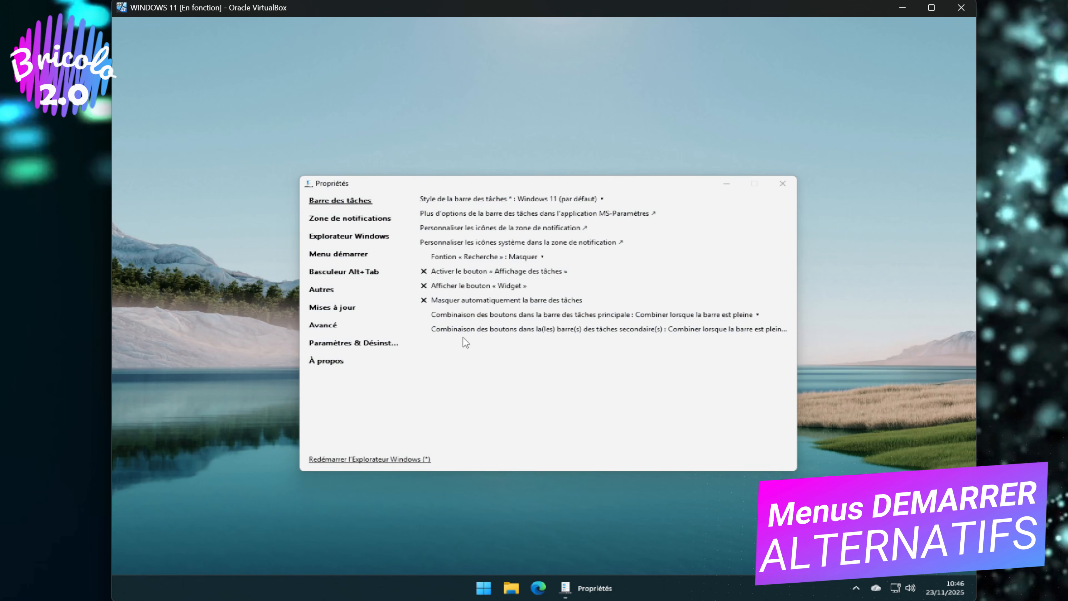
- Set the taskbar style to Windows 10 (ExplorerPatcher) and restart Windows Explorer to apply it
click(577, 201)
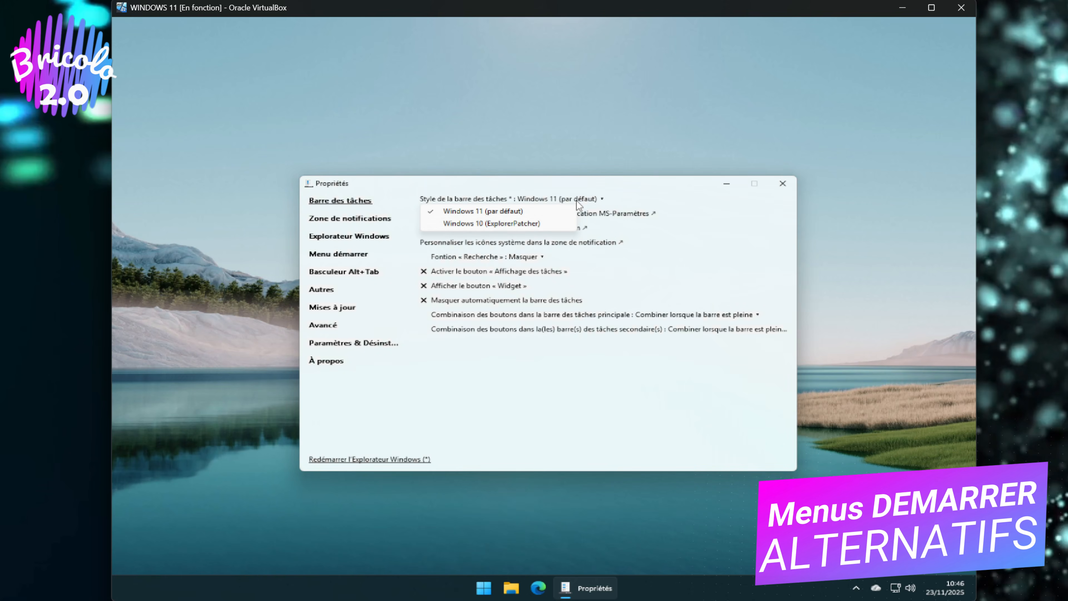
click(543, 224)
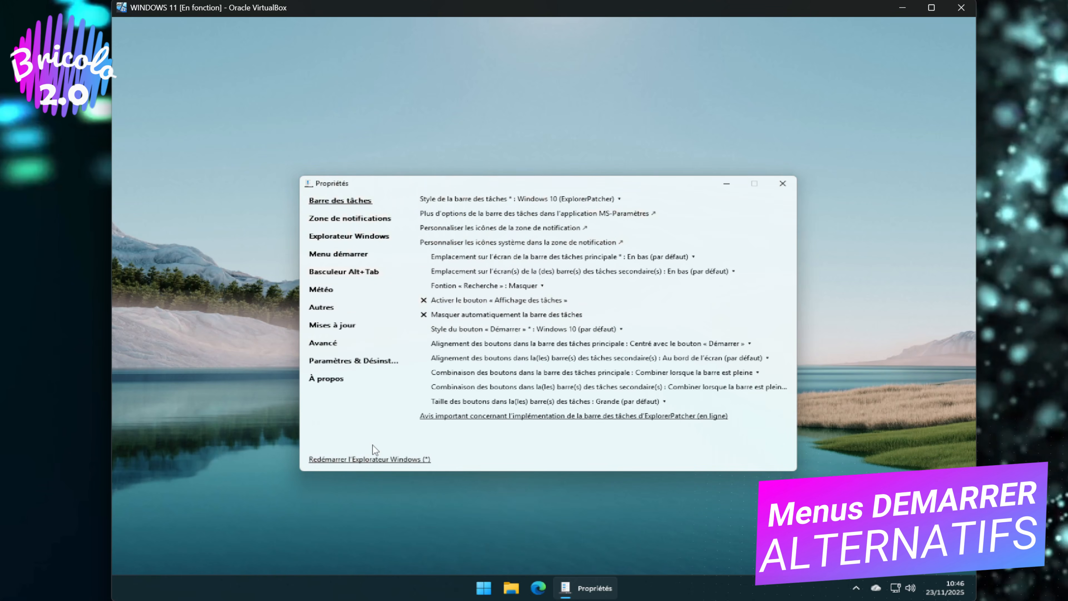
click(381, 459)
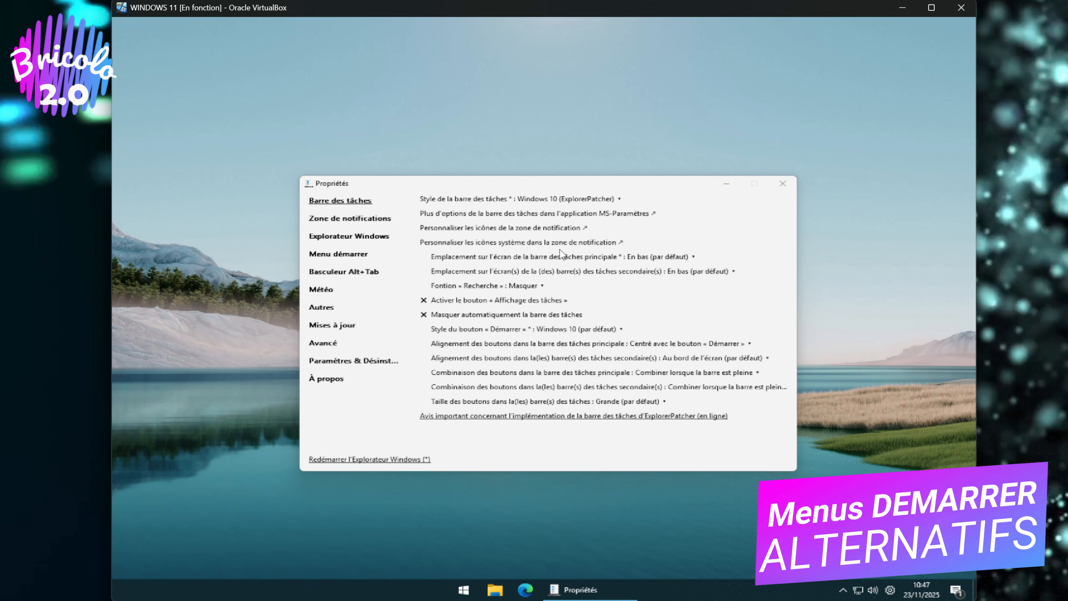
- View the main taskbar's placement options, then move the taskbar to the screen's top edge and back to the bottom edge
click(684, 257)
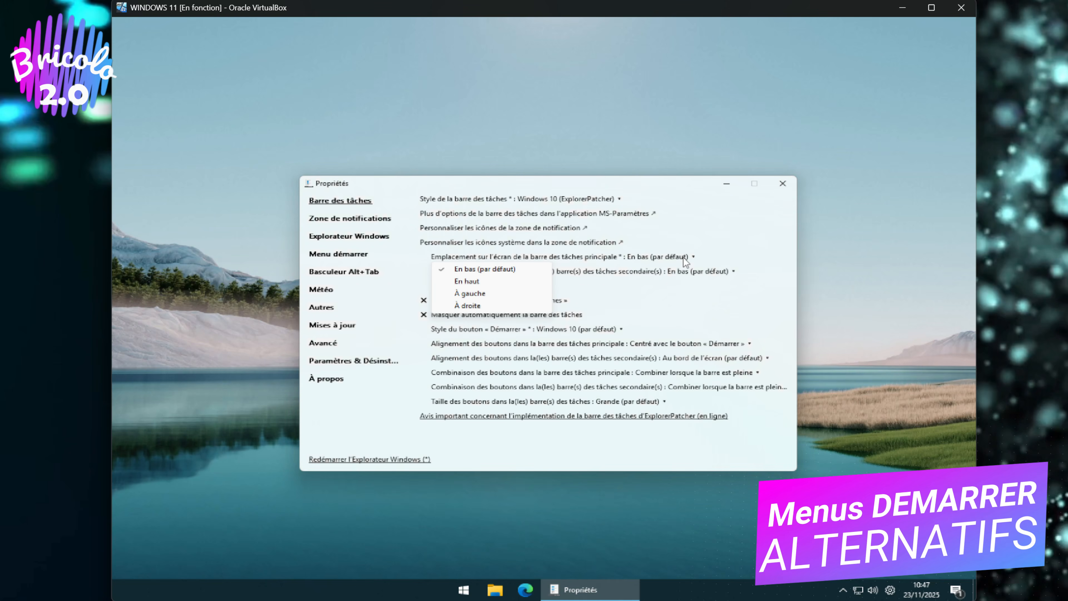
right_click(740, 595)
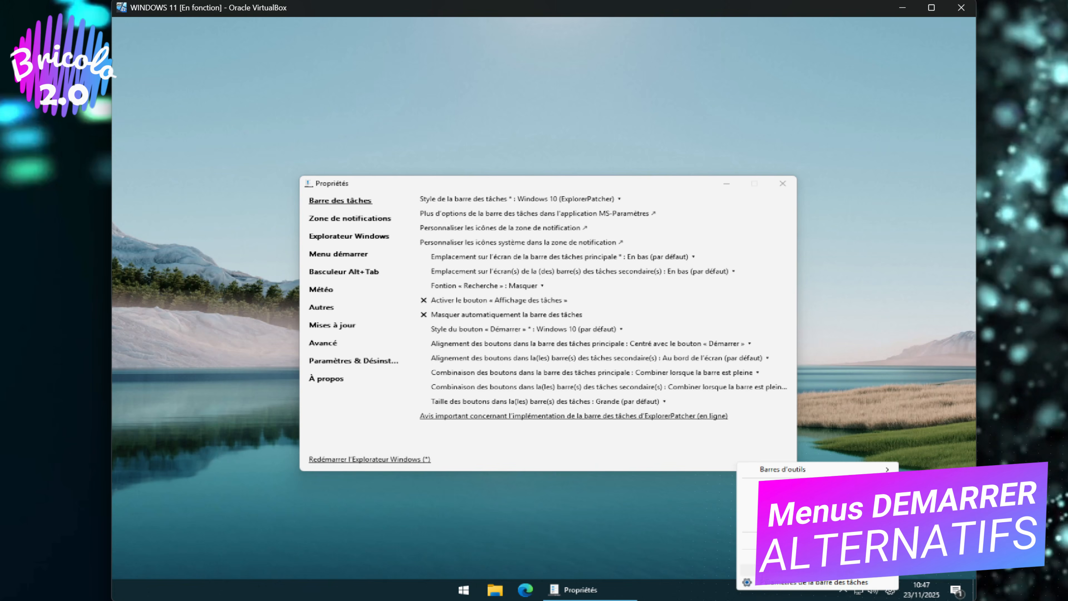
click(721, 598)
drag(720, 597, 629, 103)
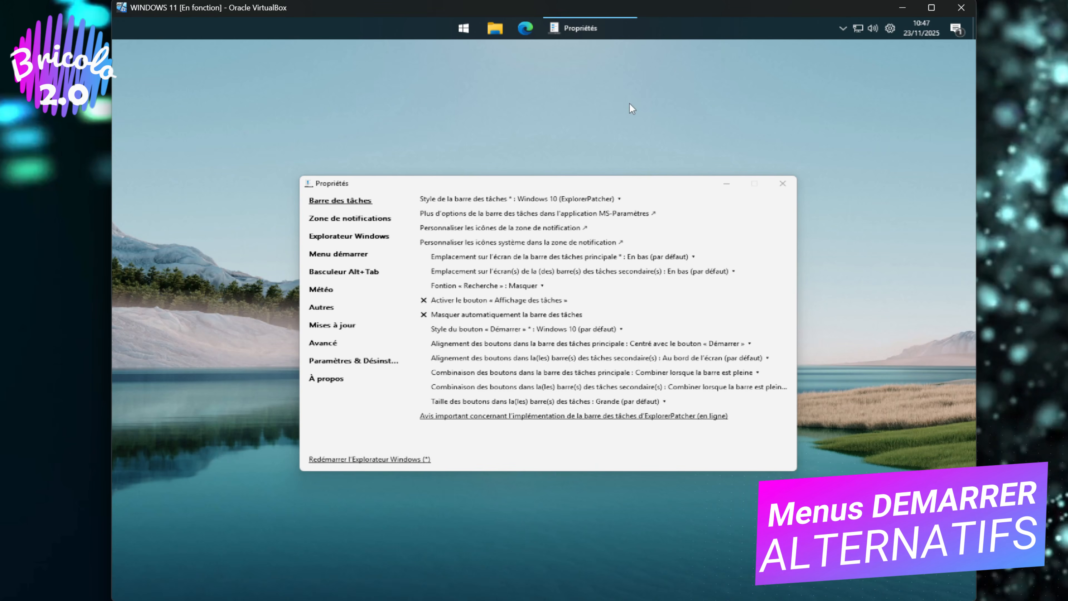
drag(368, 30, 401, 543)
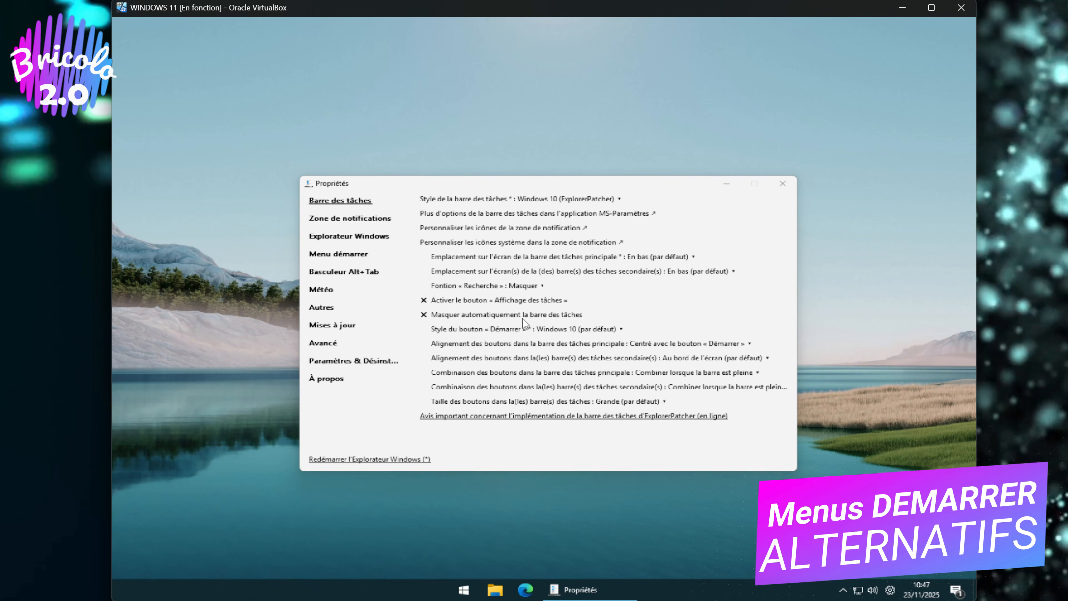
- Toggle automatic taskbar hiding on and off, and switch the Start button style to Windows 11 and back to Windows 10 (par défaut)
click(424, 315)
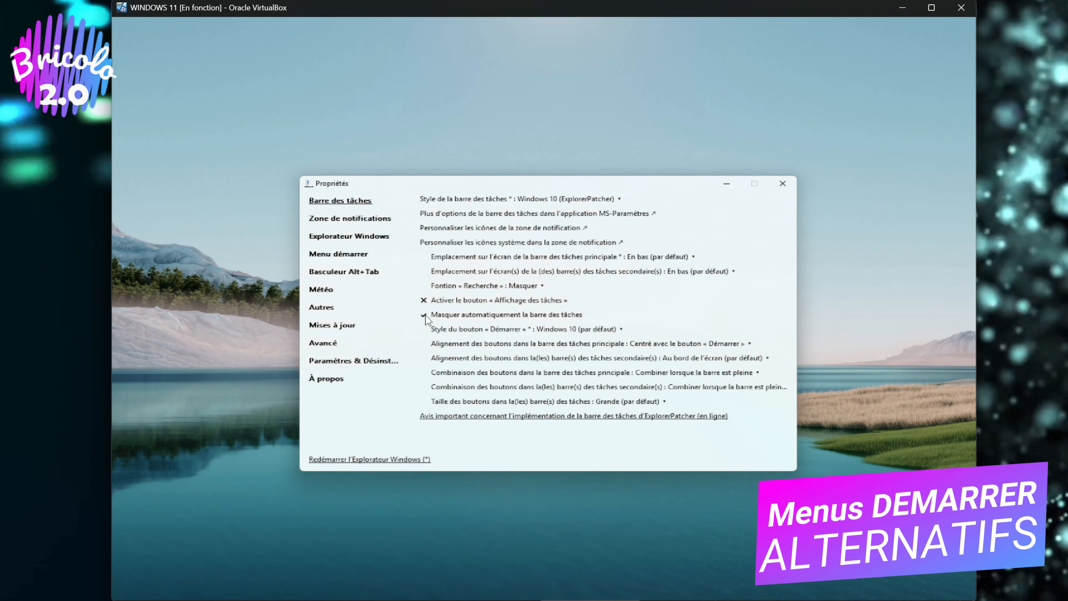
click(424, 315)
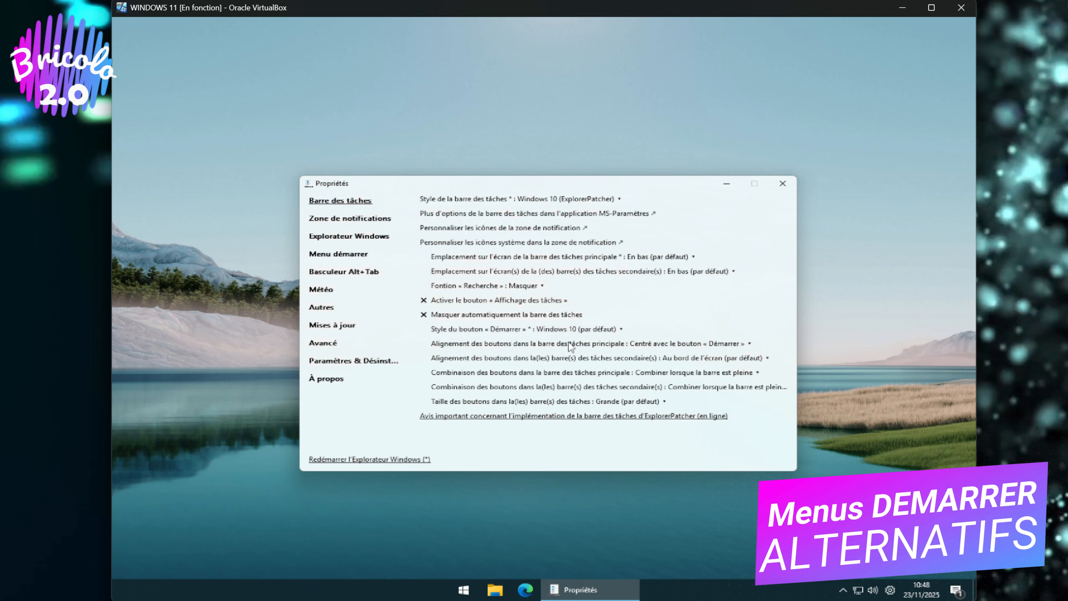
click(614, 330)
click(537, 353)
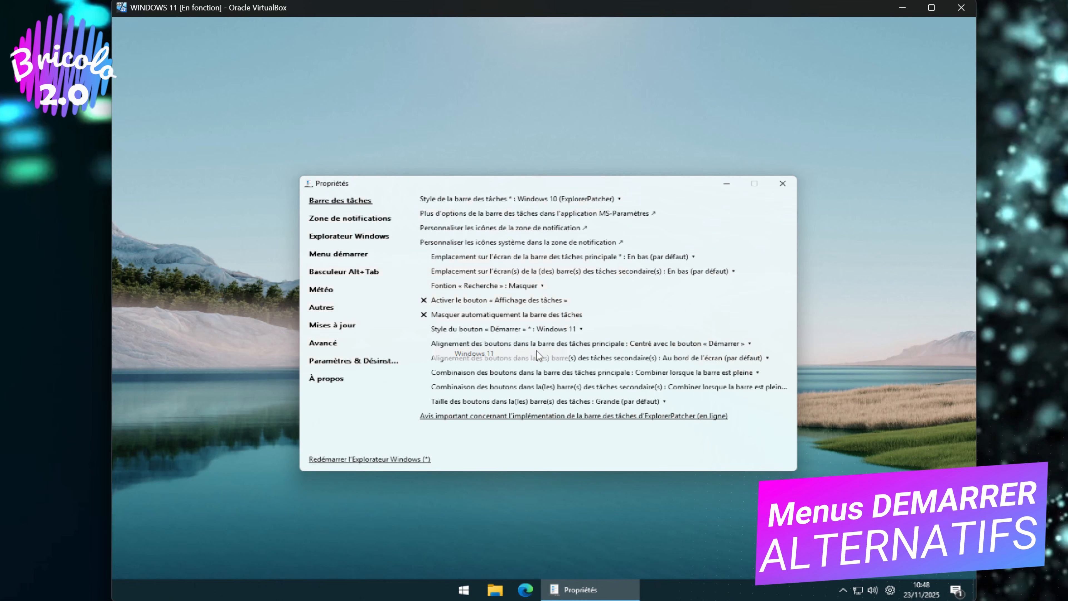
click(559, 330)
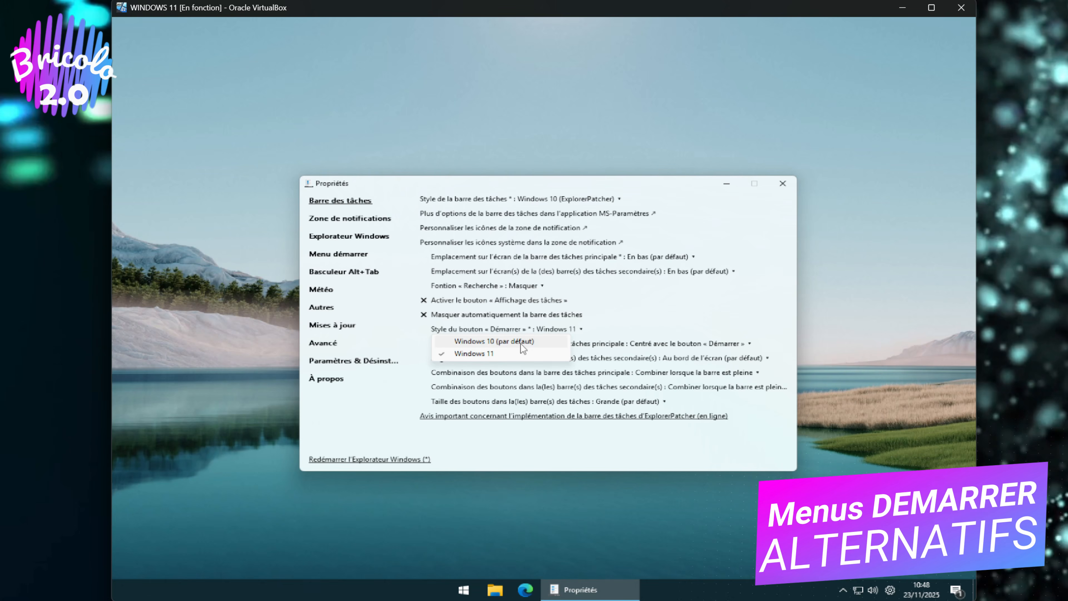
click(494, 341)
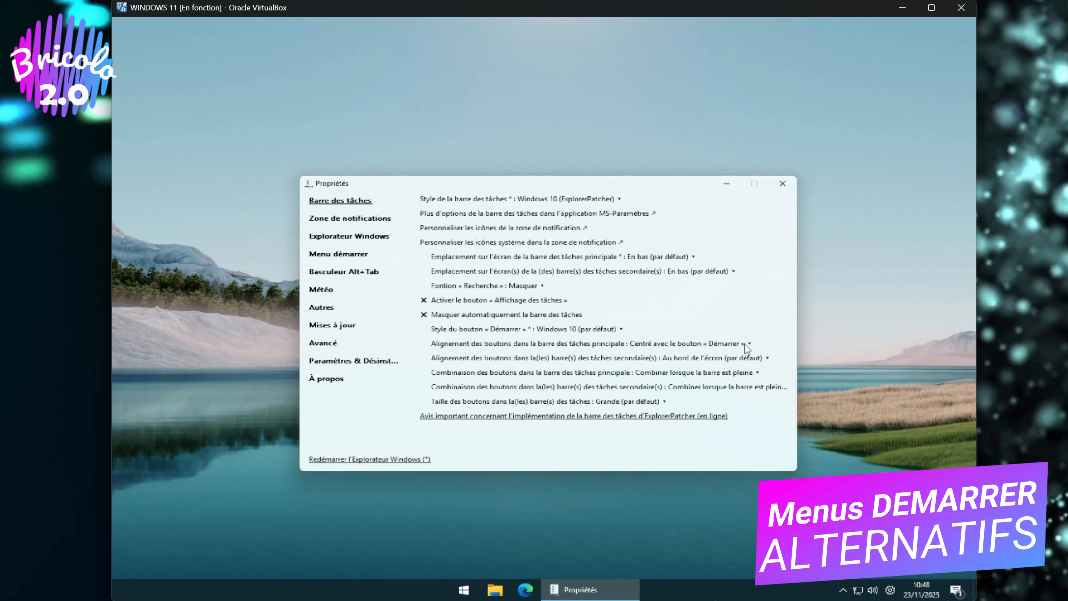
- Set the button alignment of the main taskbar to Centré
click(735, 345)
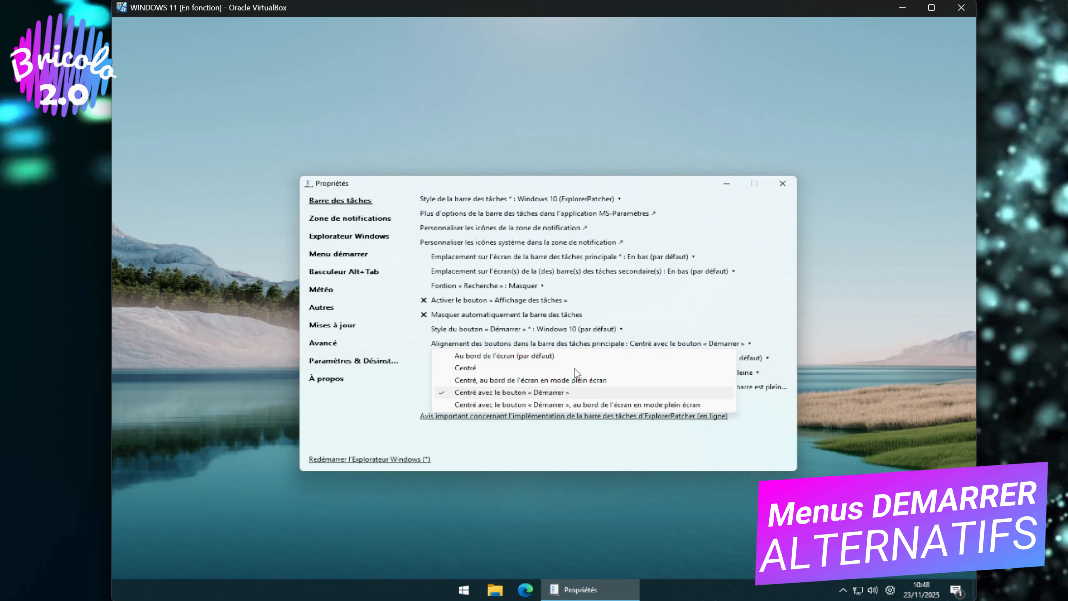
click(682, 304)
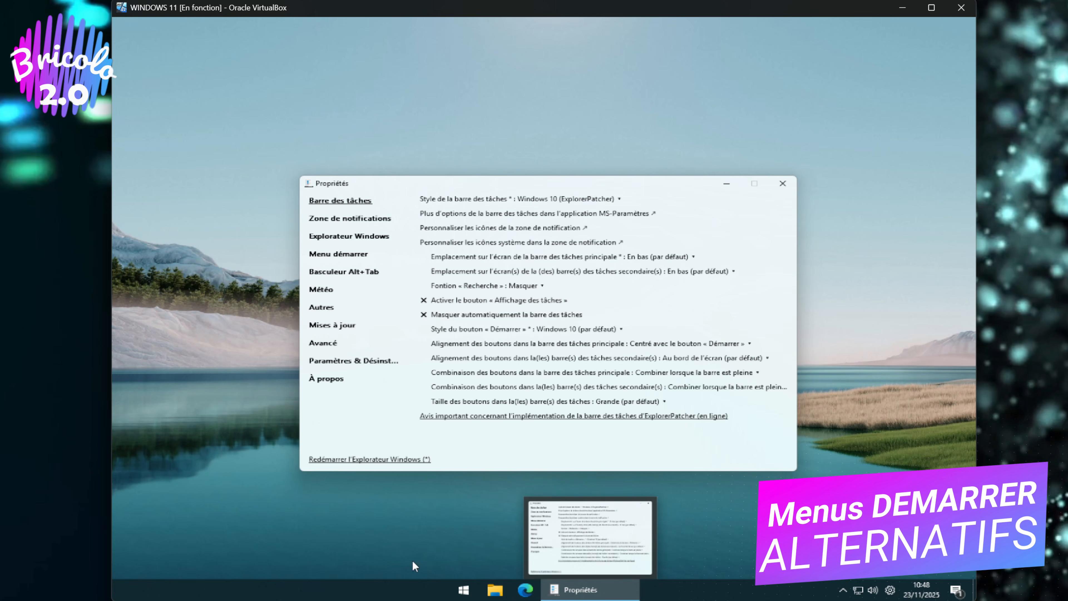
click(746, 344)
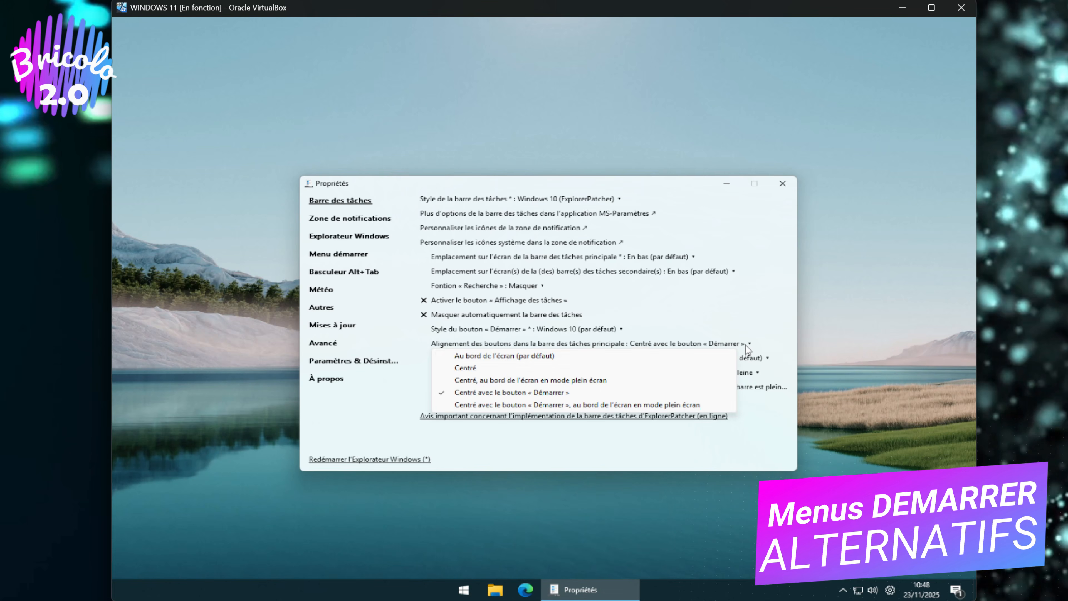
click(645, 367)
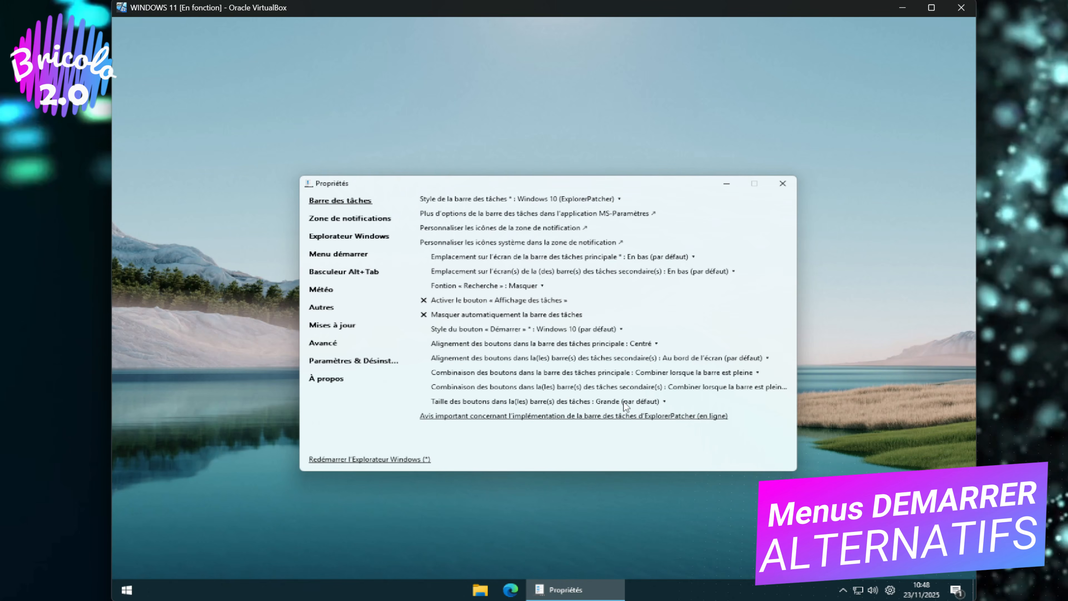
- Switch the taskbar button size to Petite and set it back to Grande (par défaut)
click(650, 402)
click(503, 414)
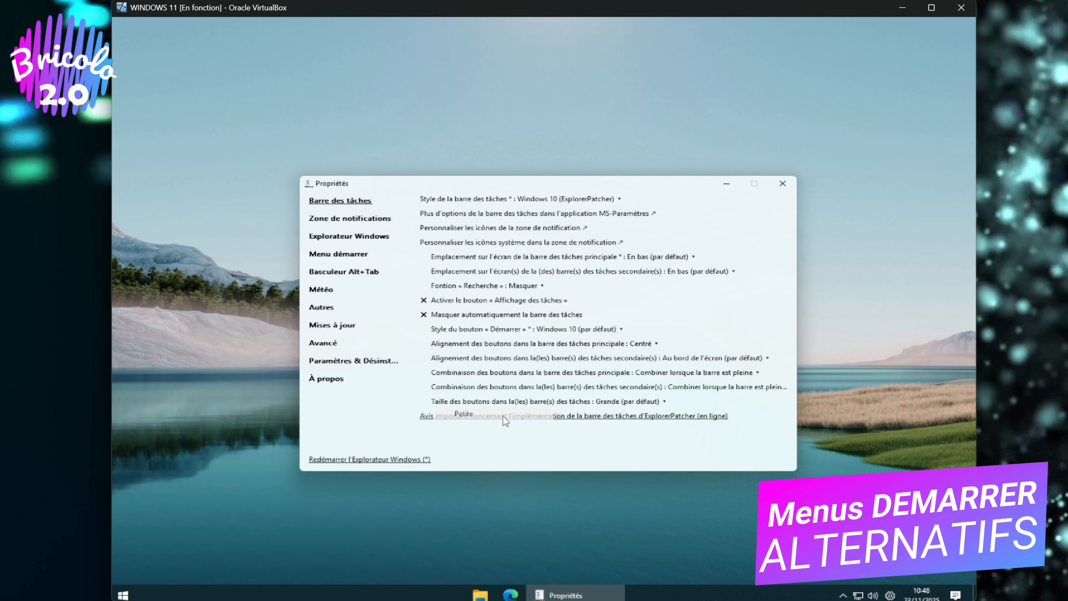
click(616, 403)
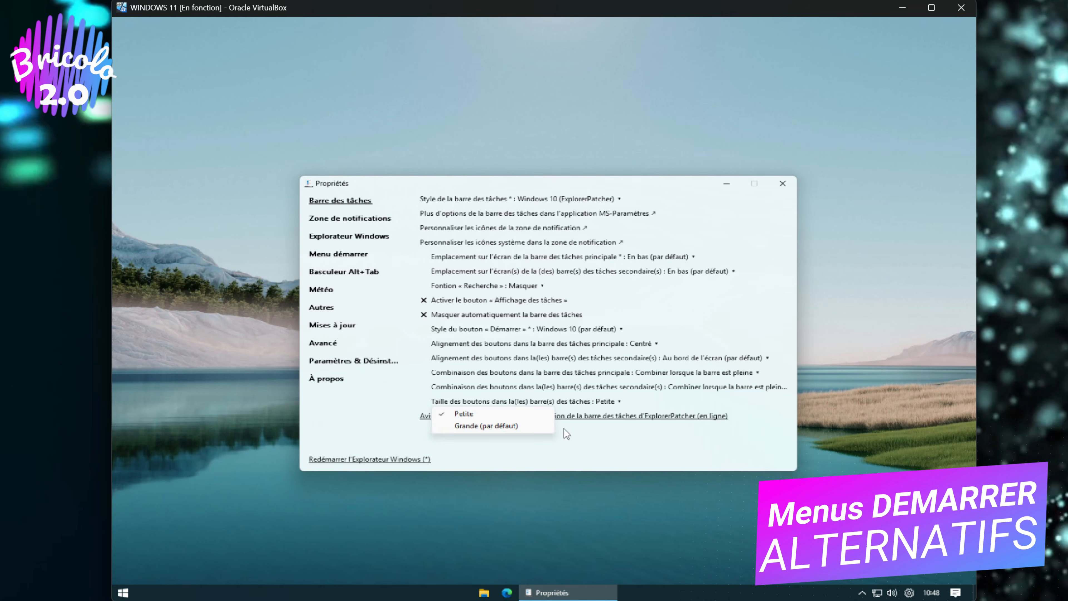
click(547, 427)
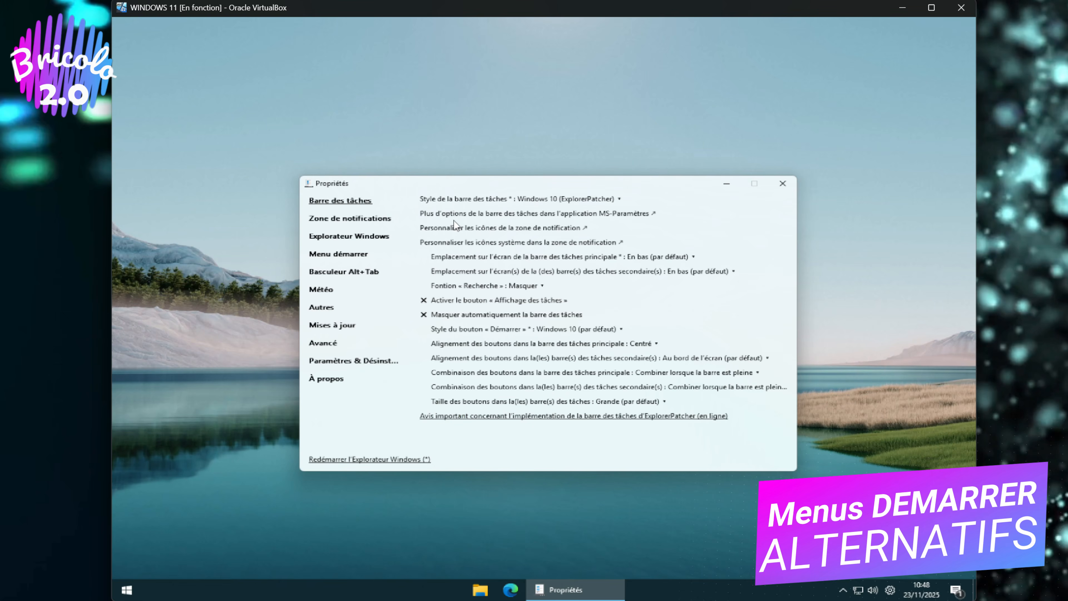
- Enable seconds in the clock in the Zone de notifications settings and check the clock's calendar flyout
click(355, 222)
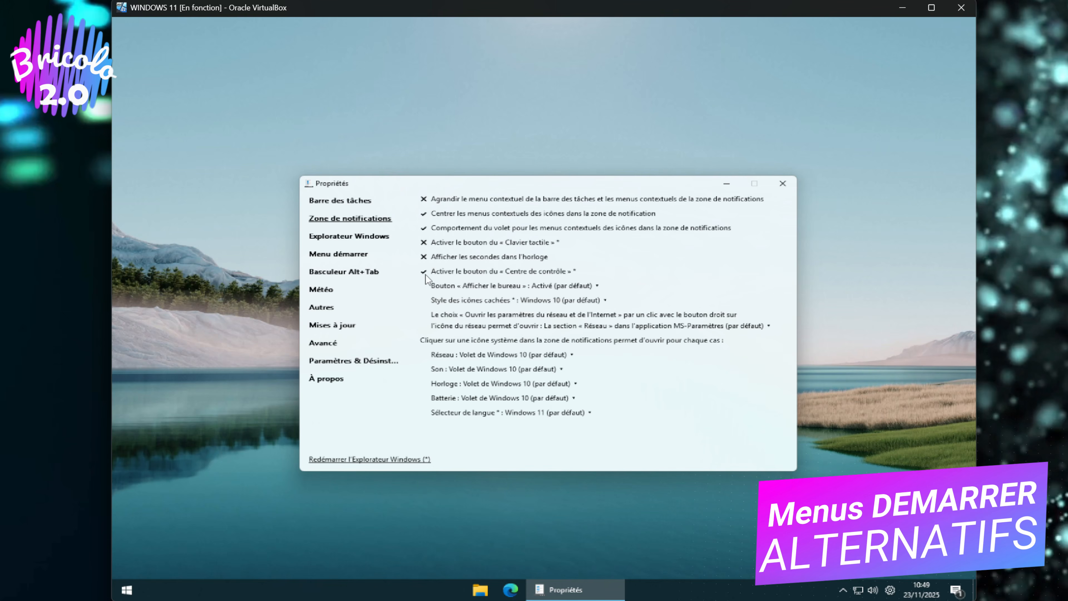
click(424, 258)
click(911, 597)
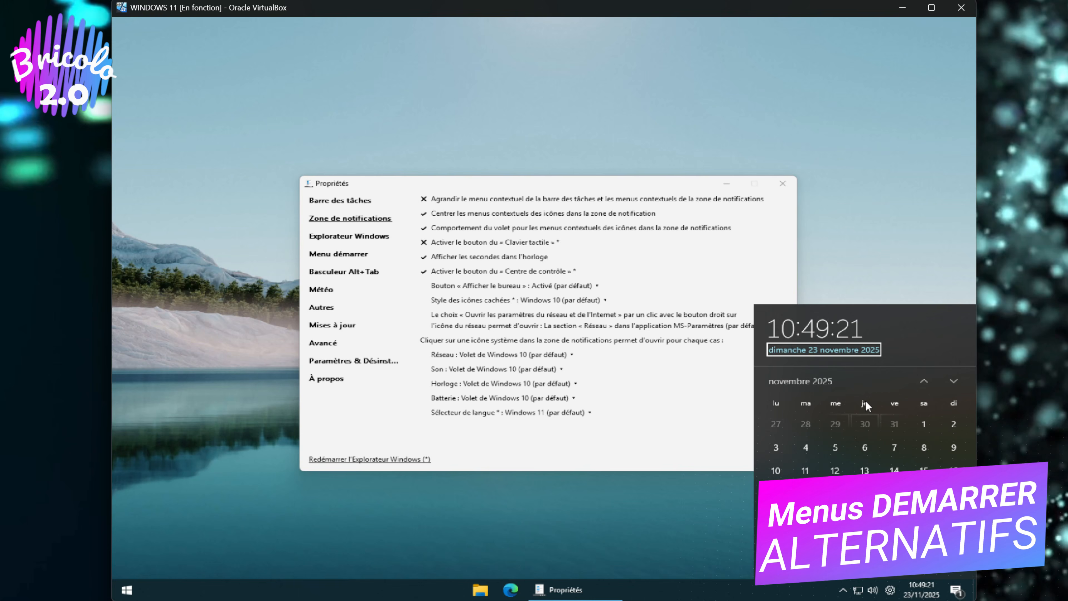
click(748, 587)
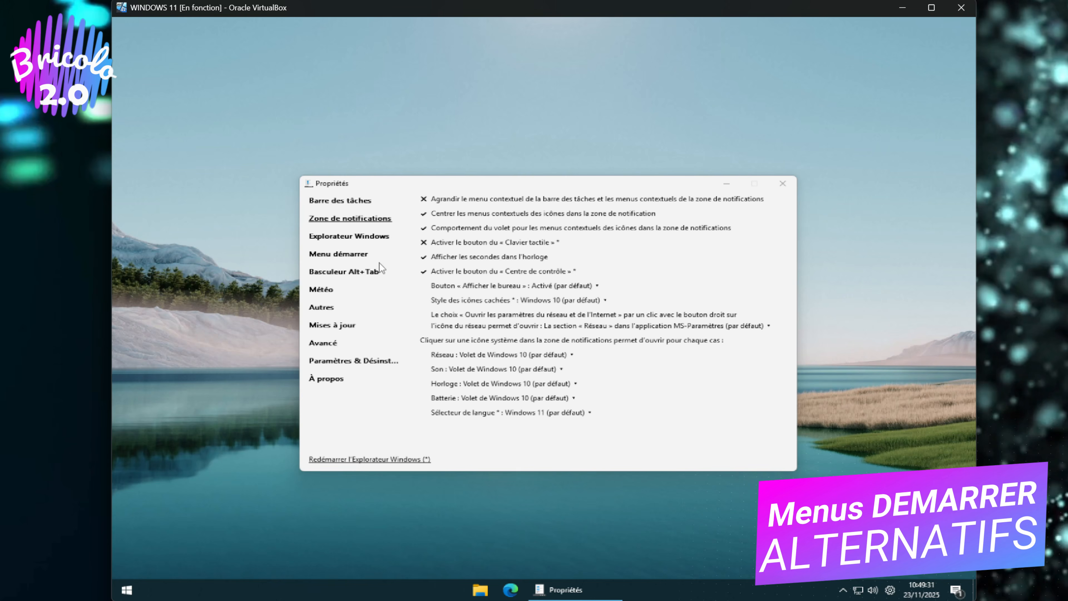
- In the Explorateur Windows settings, disable registration as a shell extension and enable it again, authorizing both changes
click(355, 240)
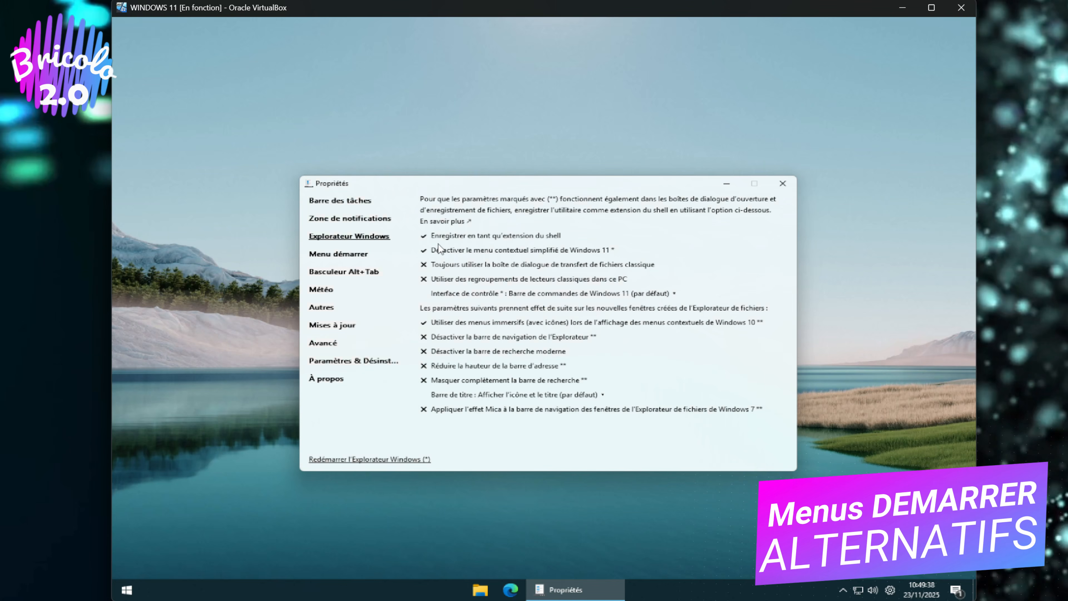
click(429, 238)
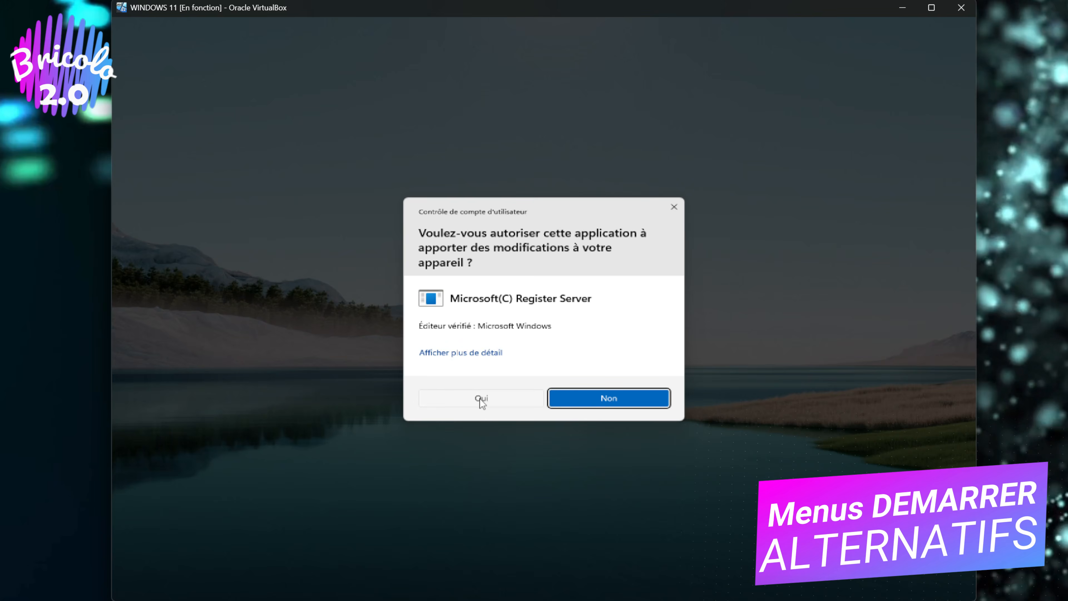
click(480, 398)
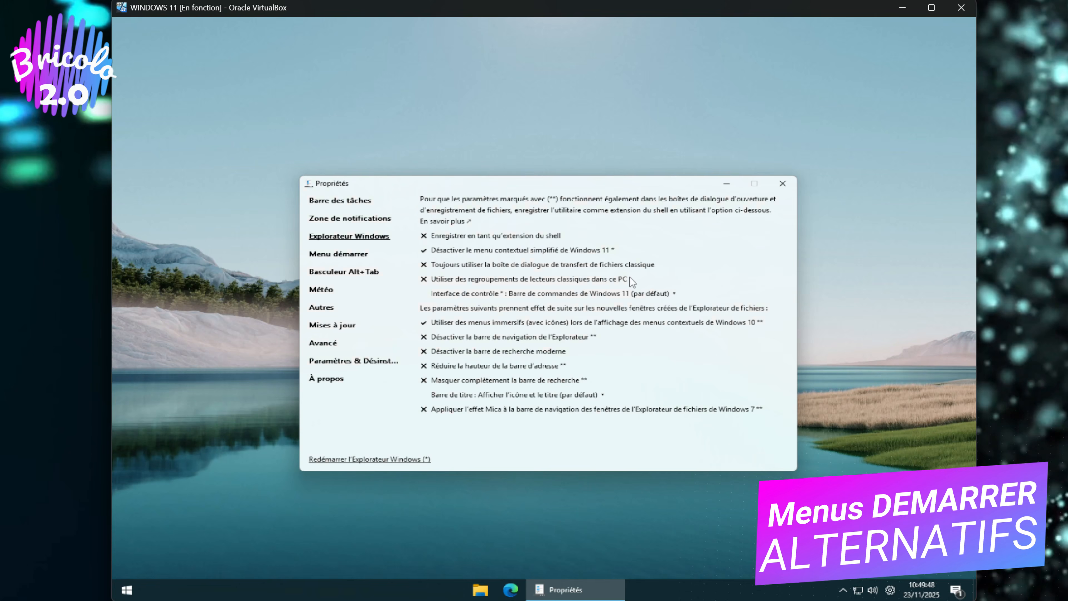
click(425, 236)
click(484, 400)
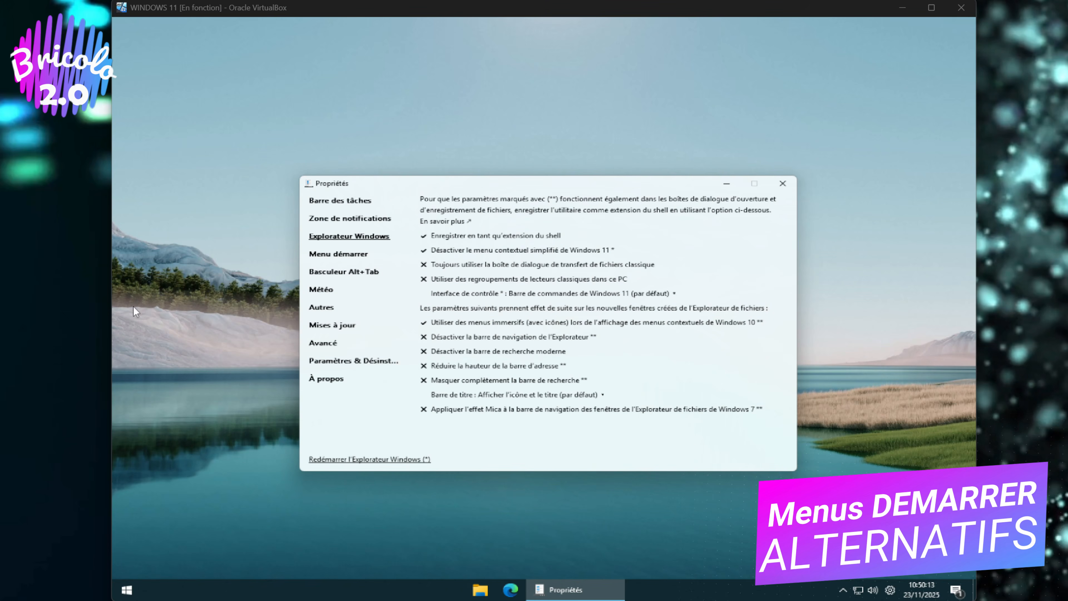
- Check the desktop context menu while enabling "Toujours utiliser la boîte de dialogue de transfert de fichiers classique", and restart Windows Explorer
right_click(203, 377)
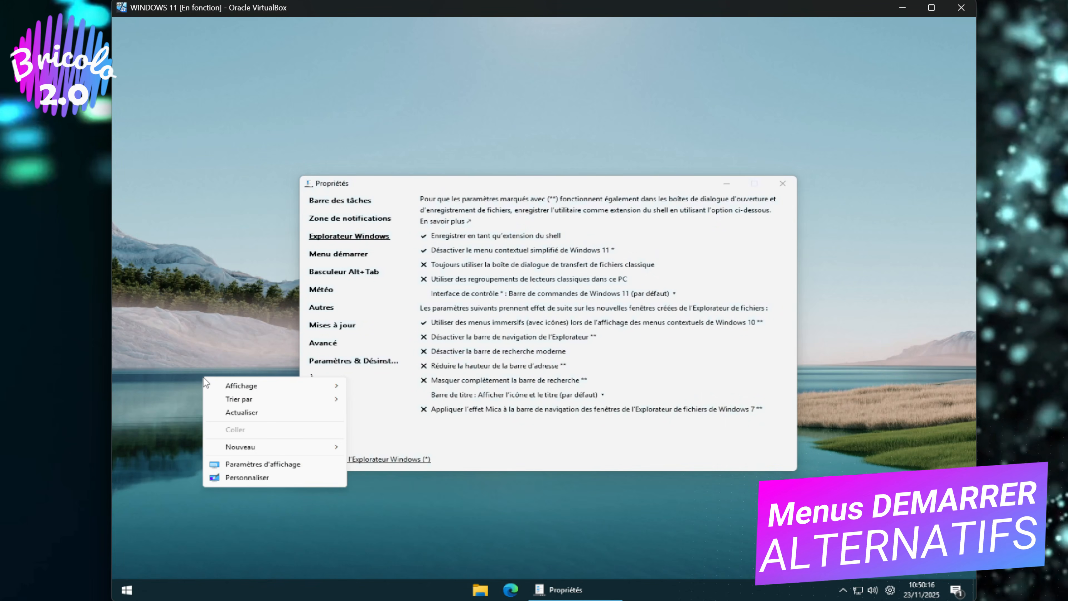
right_click(192, 340)
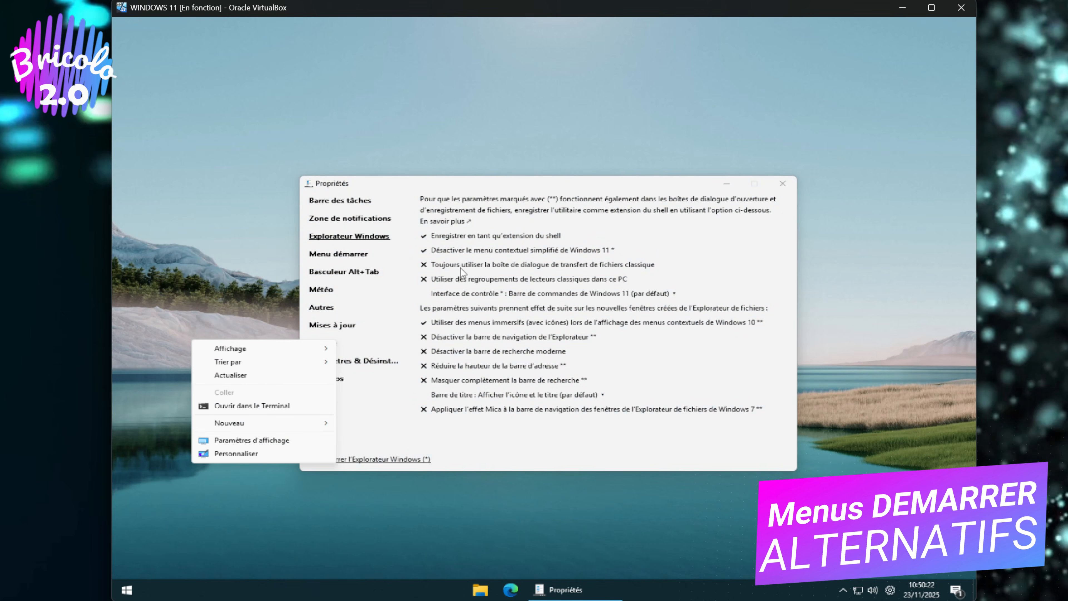
click(443, 267)
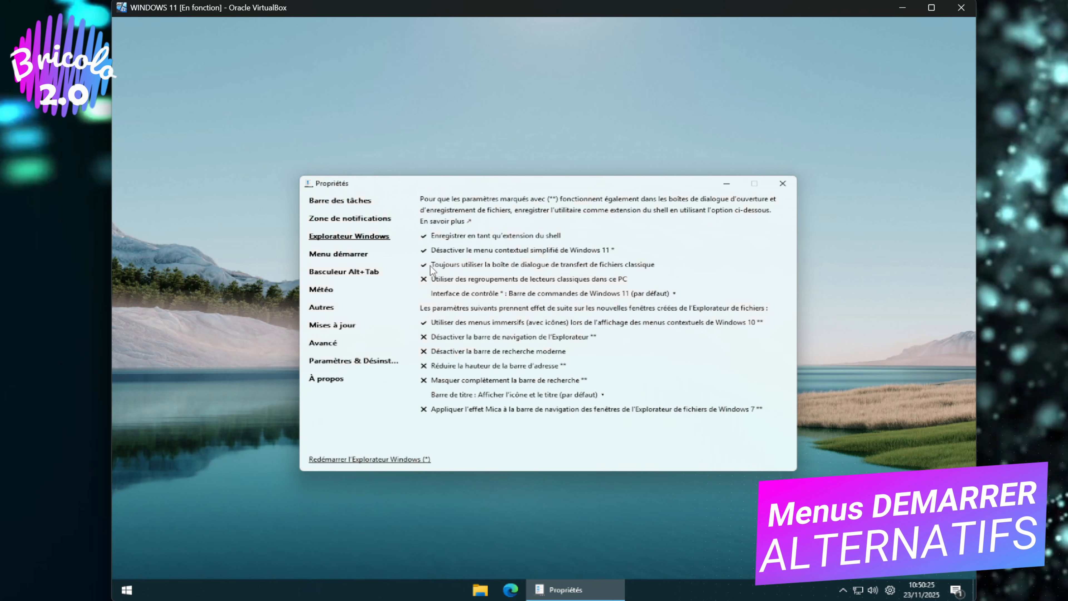
right_click(266, 314)
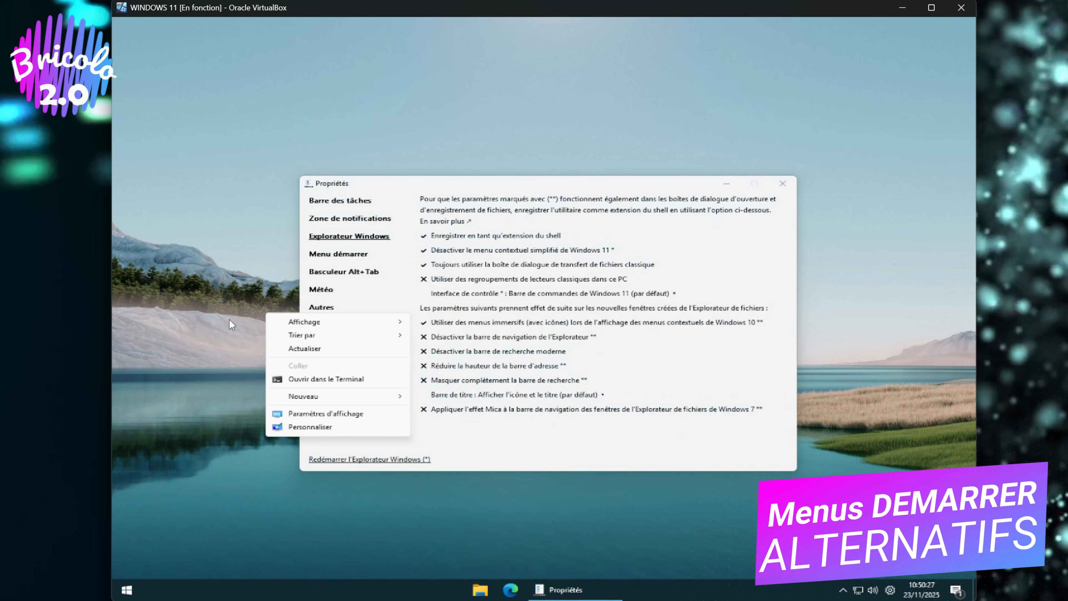
click(341, 459)
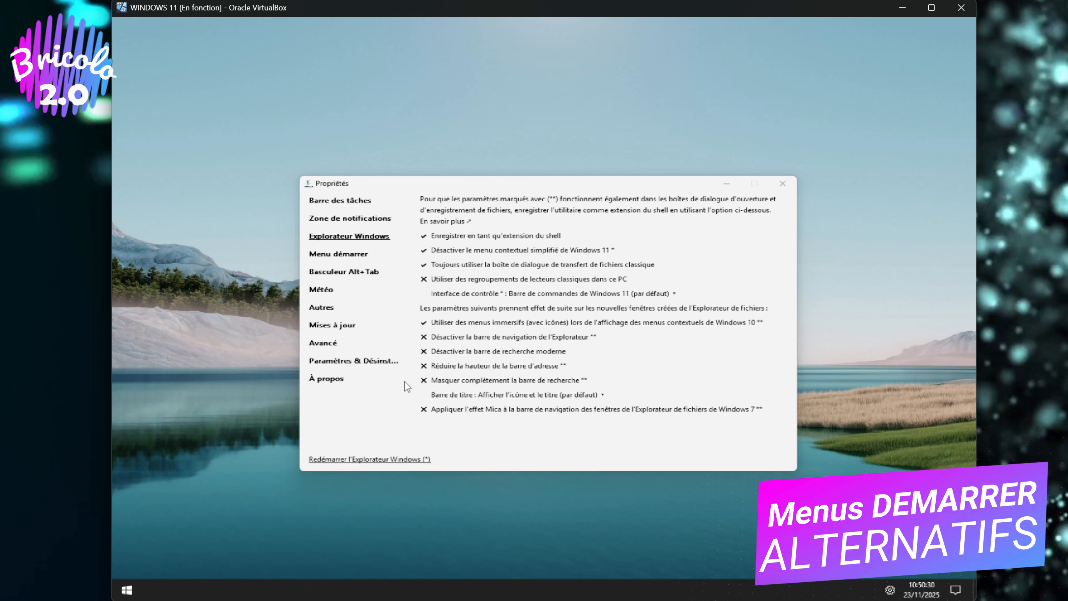
- Turn off "Désactiver le menu contextuel simplifié de Windows 11", restart Windows Explorer and check the desktop context menu
click(429, 250)
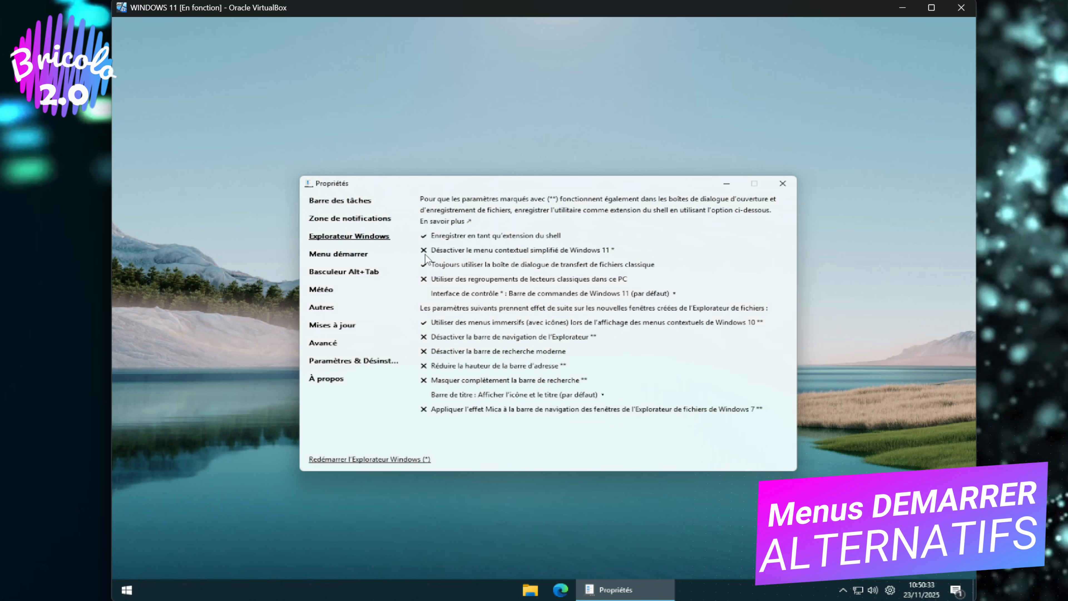
click(384, 460)
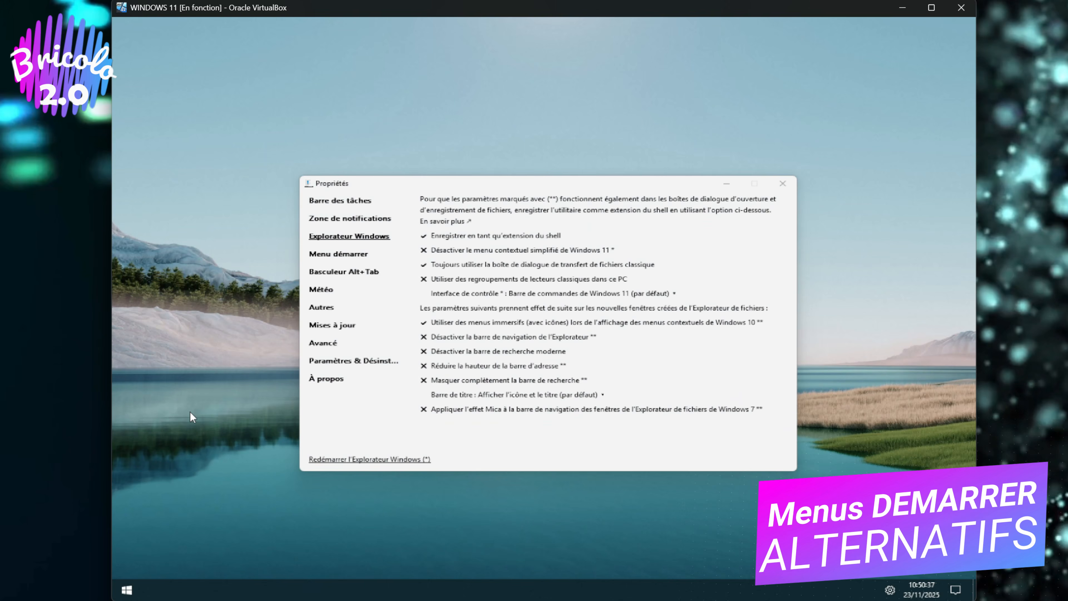
right_click(201, 395)
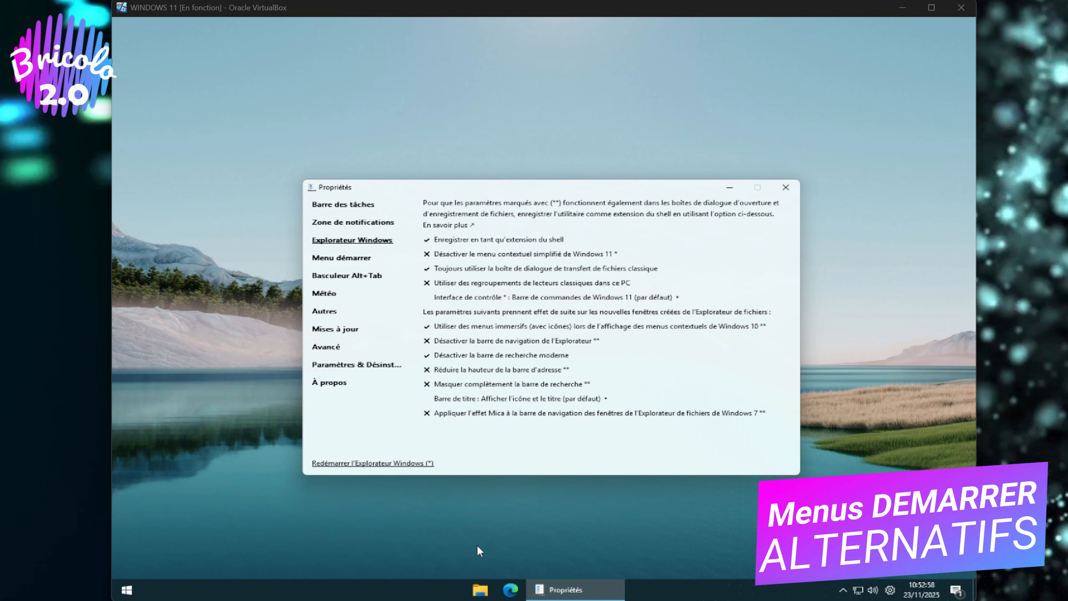
- Open a File Explorer window to check its current interface and move the Propriétés window clear of it
click(477, 591)
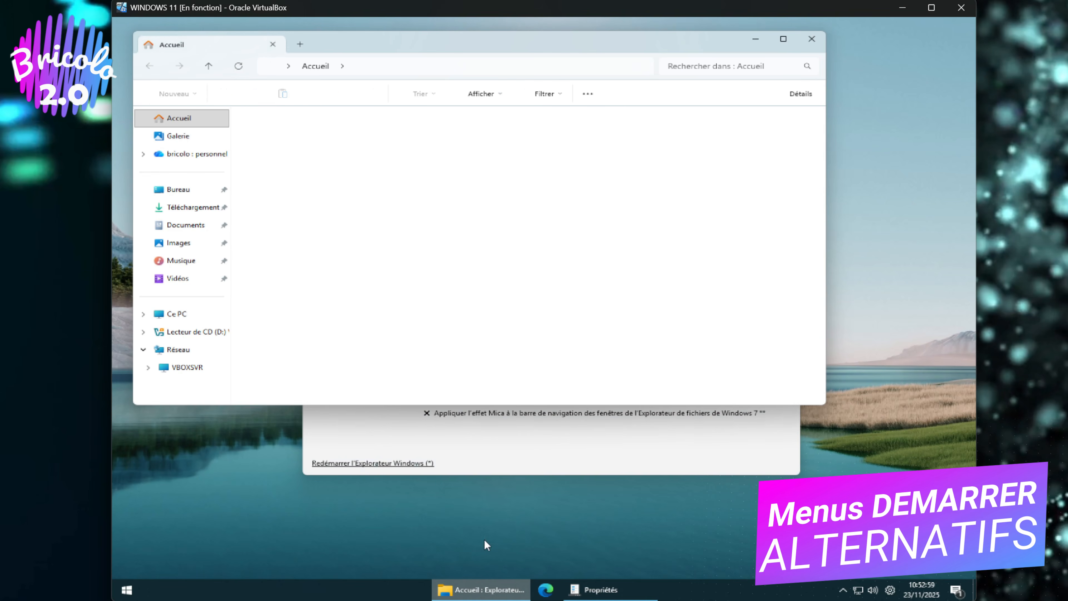
click(620, 458)
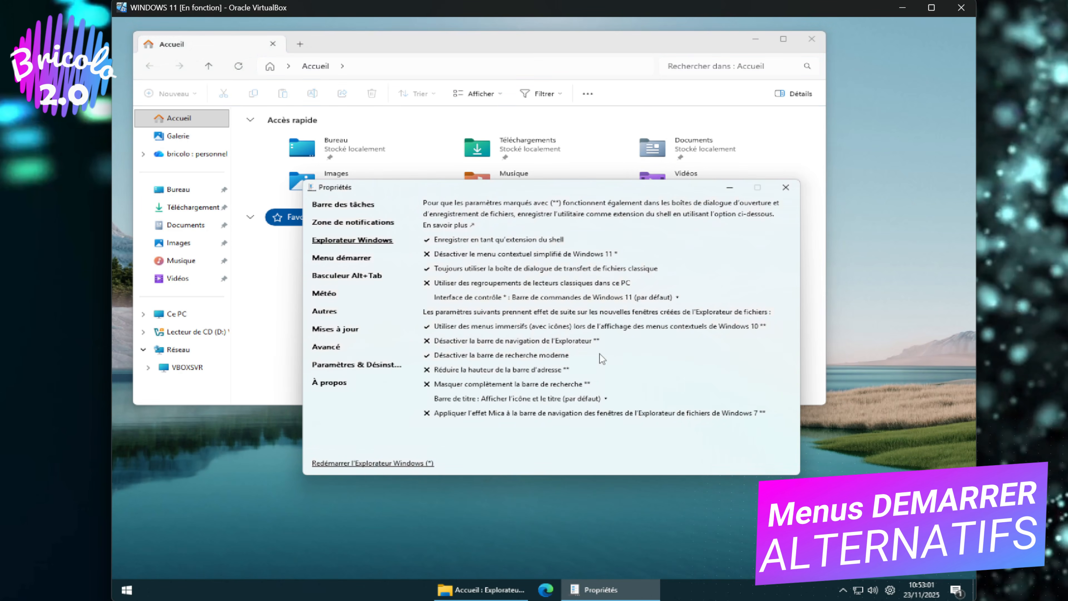
drag(671, 261, 700, 277)
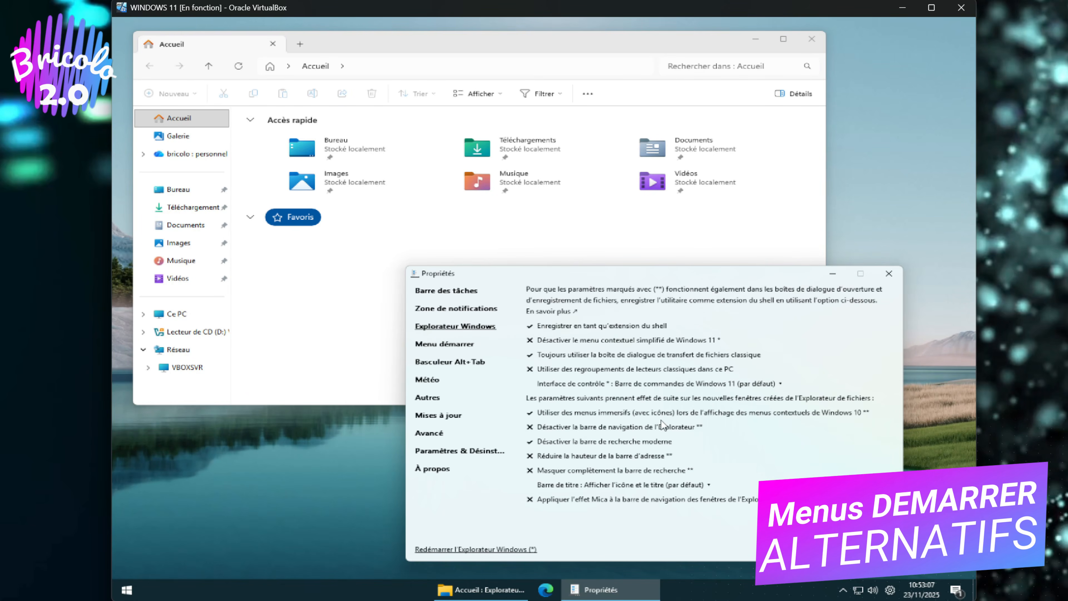
- Set "Interface de contrôle" to "Ruban de Windows 10", restart Windows Explorer and check the ribbon in a new File Explorer window
click(774, 385)
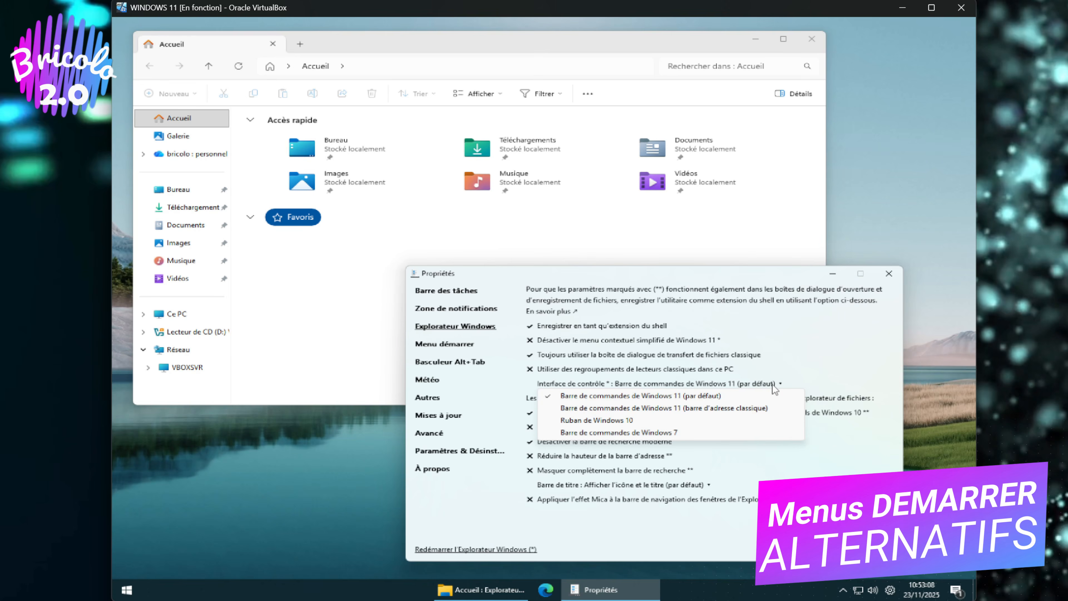
click(668, 421)
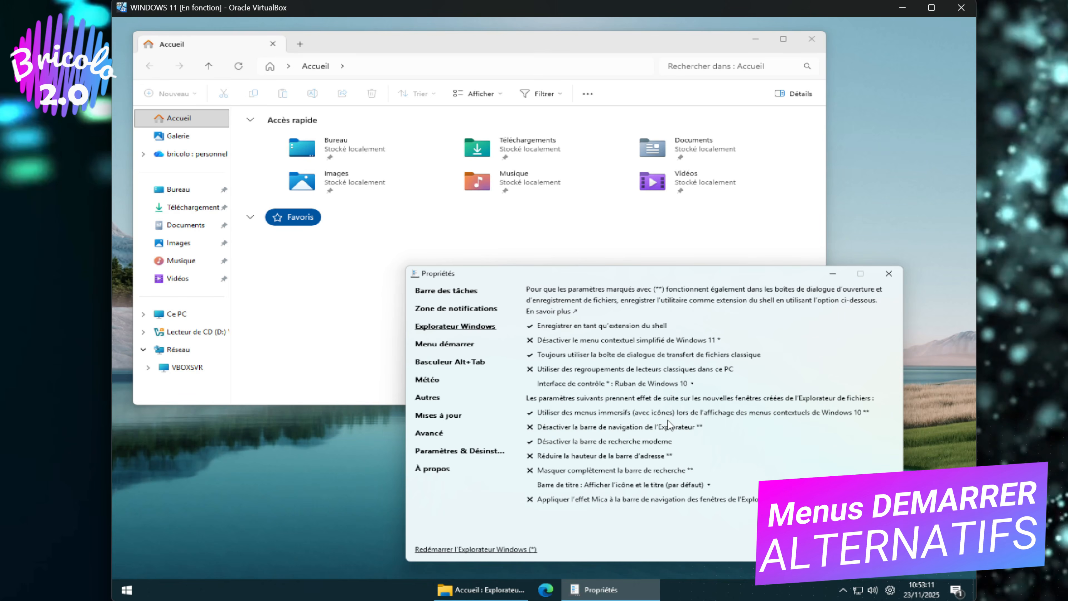
click(468, 552)
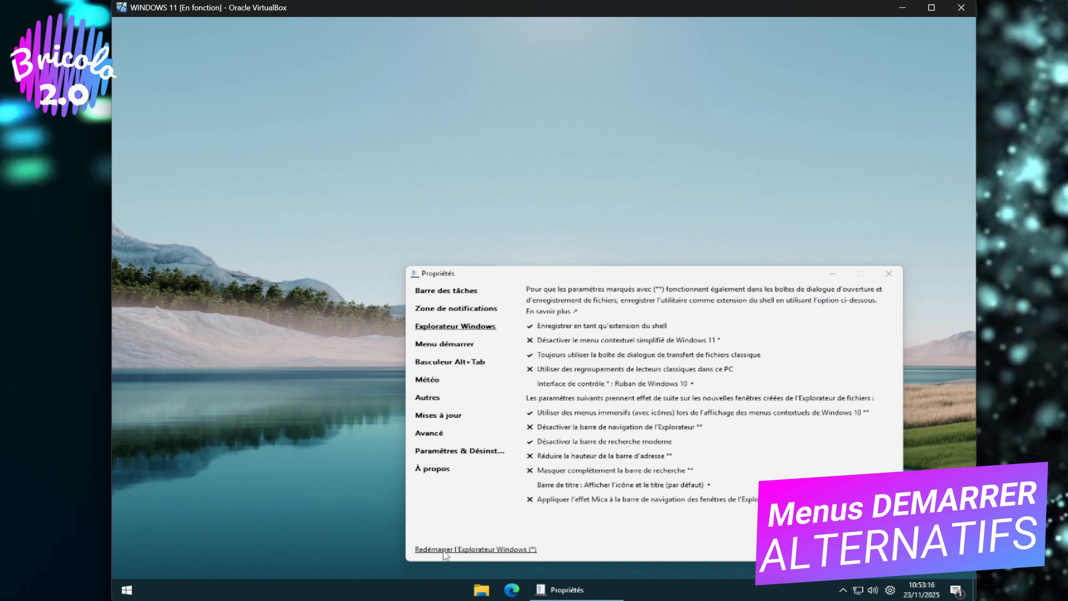
click(480, 590)
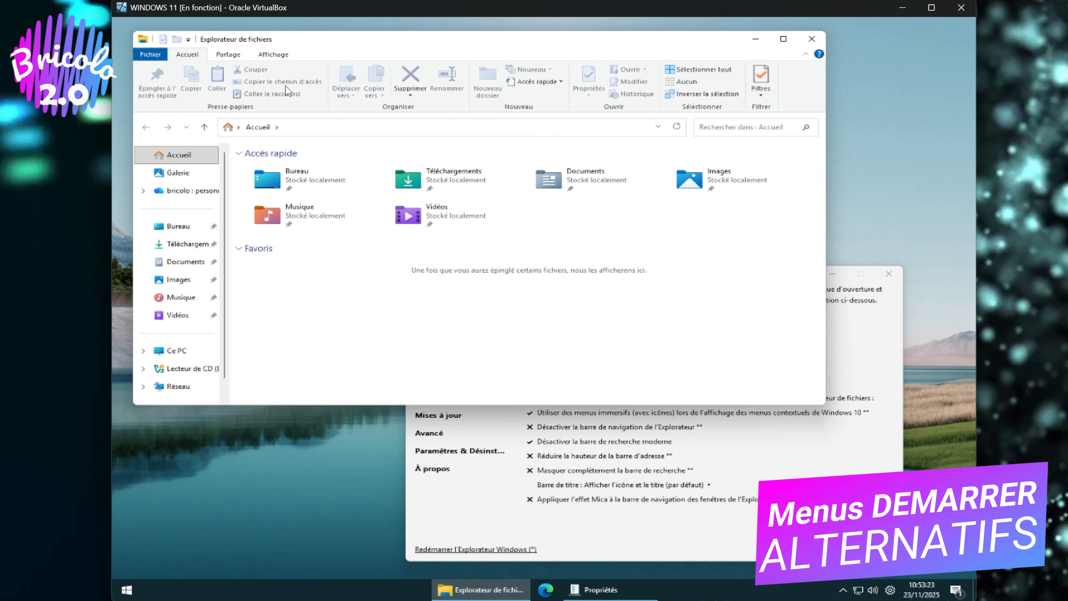
- Go to the Menu démarrer settings in Propriétés and check the Windows 10 style Start menu
click(858, 360)
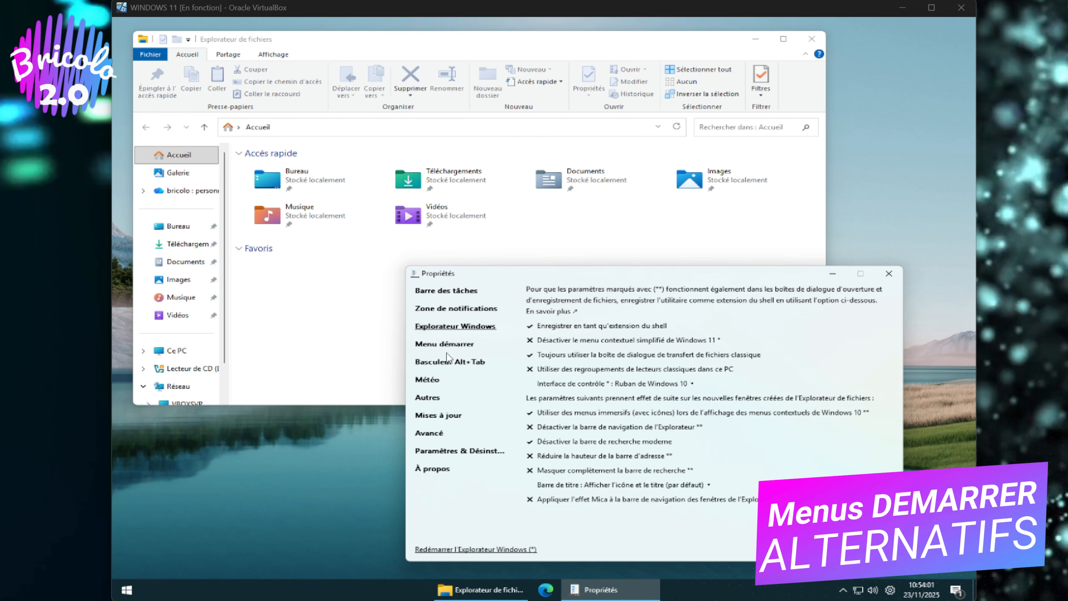
click(447, 345)
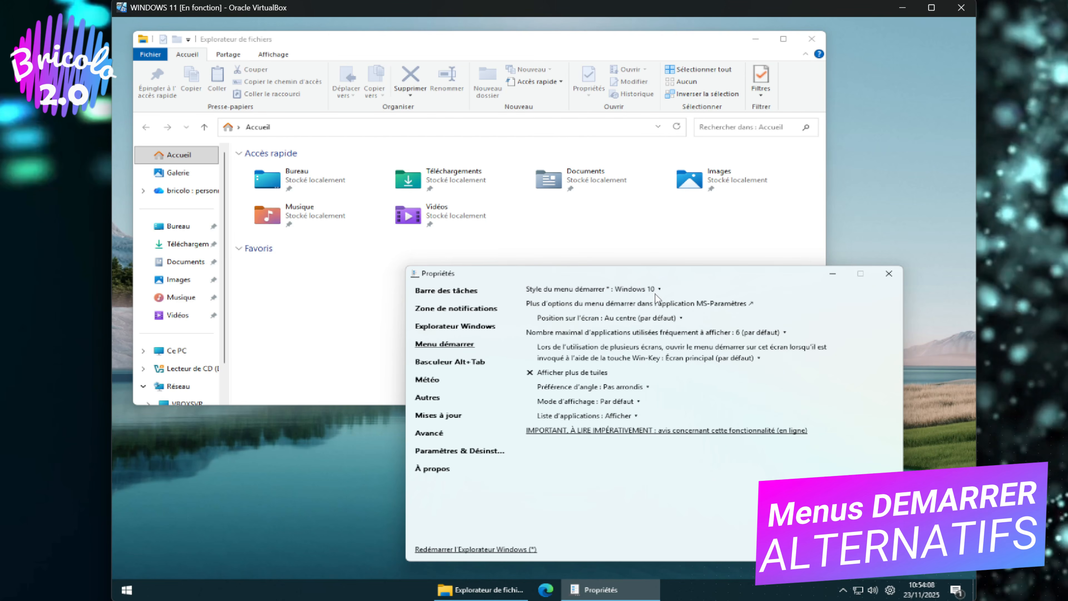
click(136, 591)
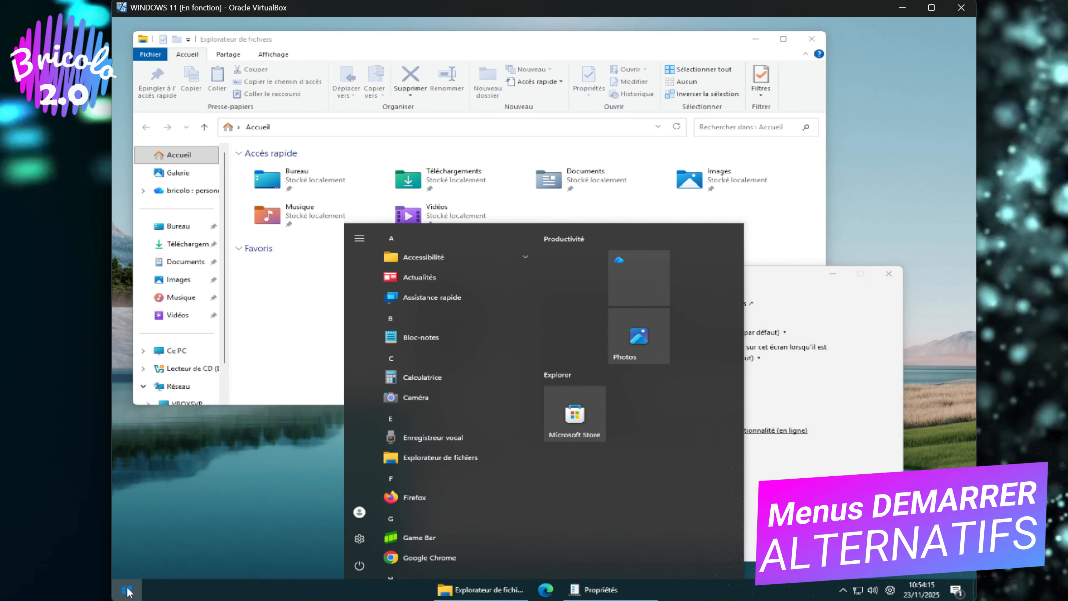
click(229, 473)
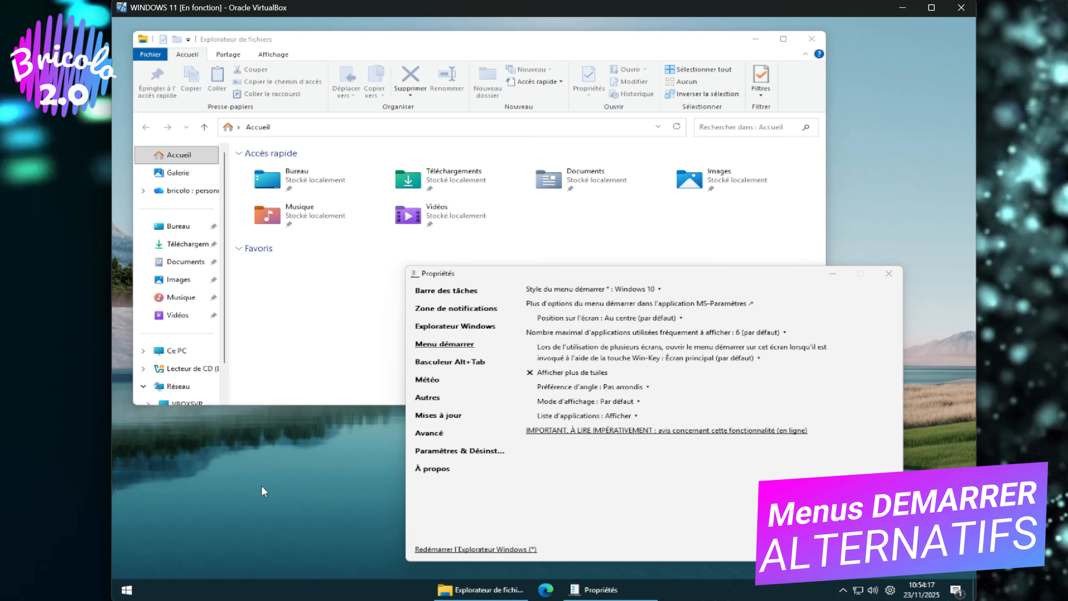
key(super)
key(super)
key(super)
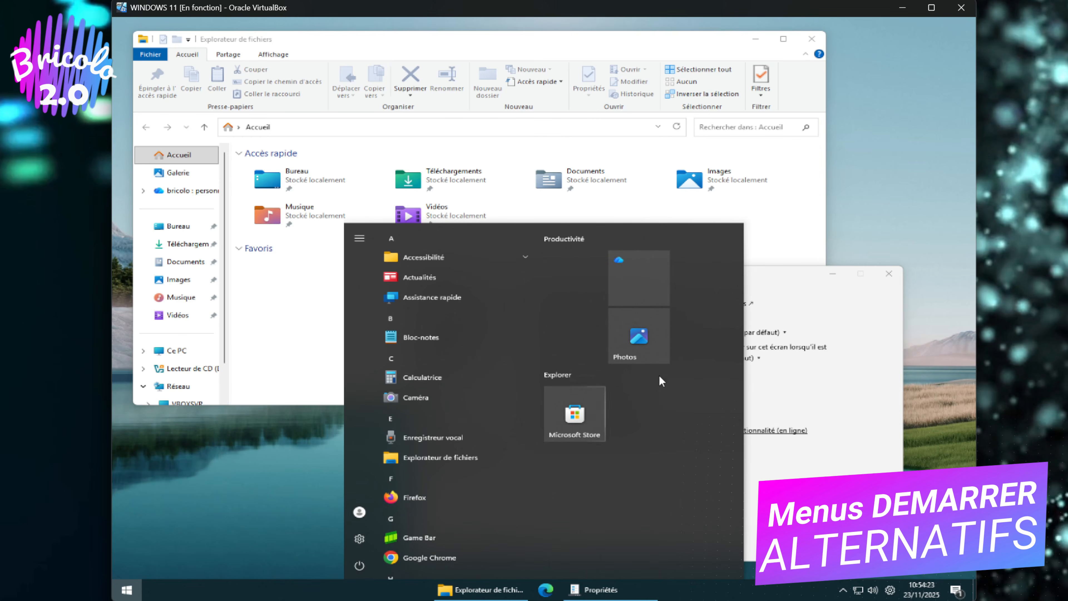
- Move the Microsoft Store tile into the OneDrive tile folder in the Start menu and check the folder's contents
drag(579, 417, 575, 465)
mouse_move(573, 381)
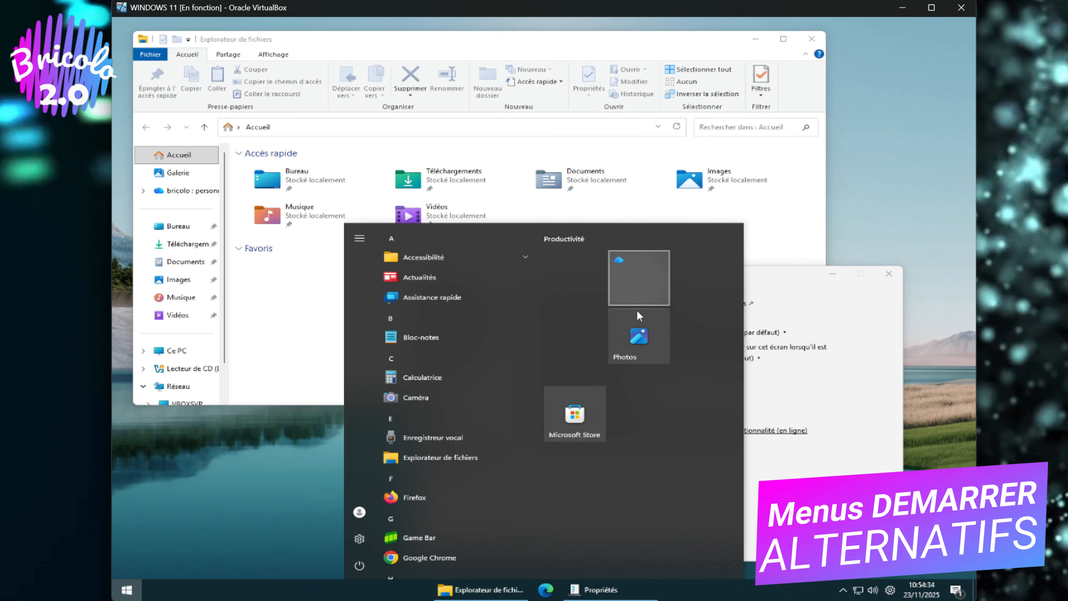
drag(579, 407, 633, 277)
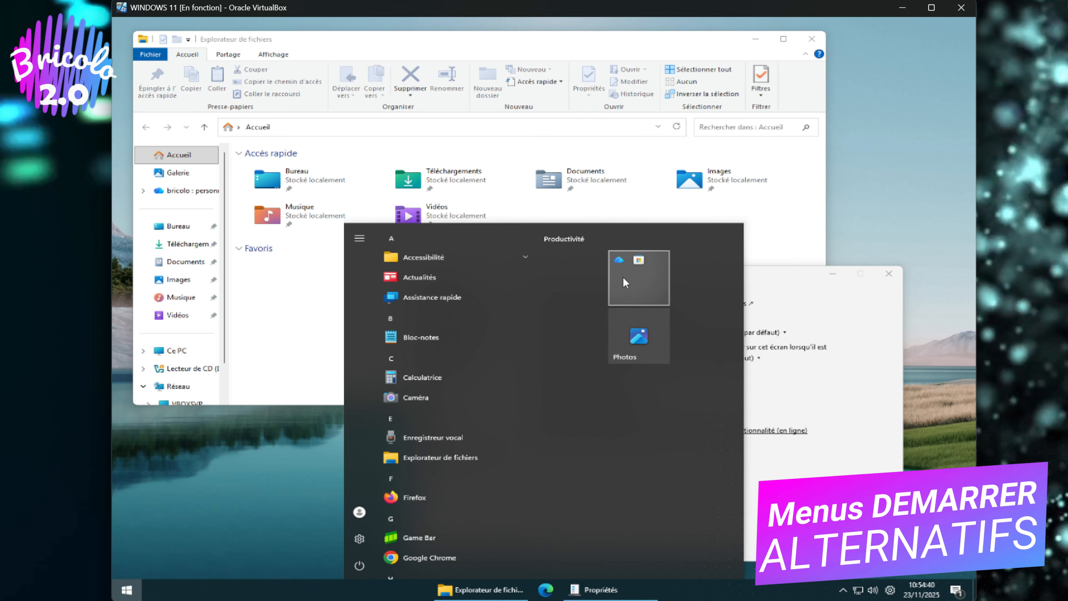
click(645, 284)
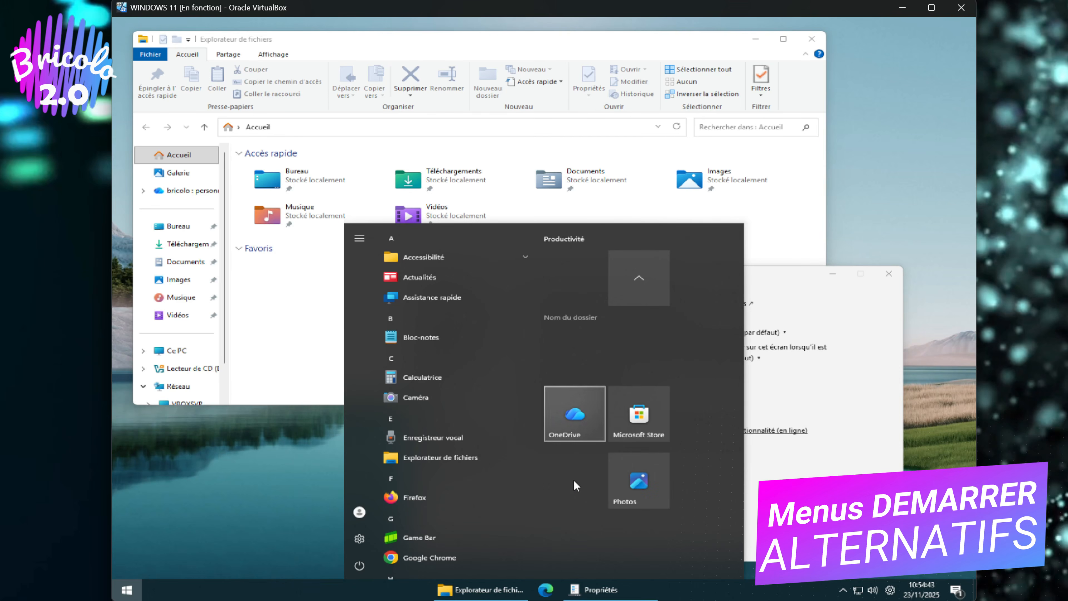
key(super)
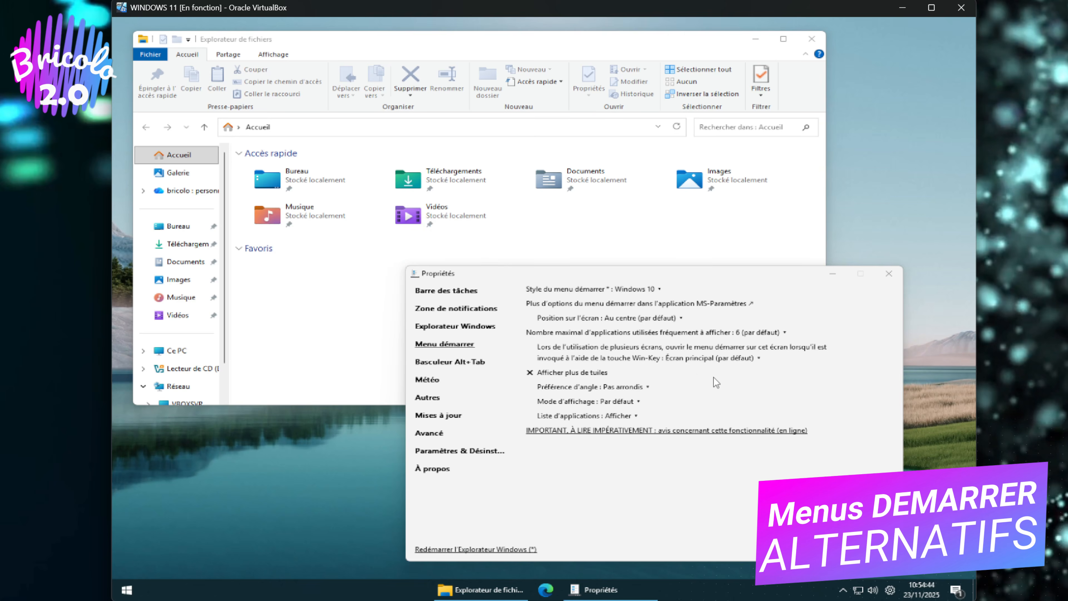
key(super)
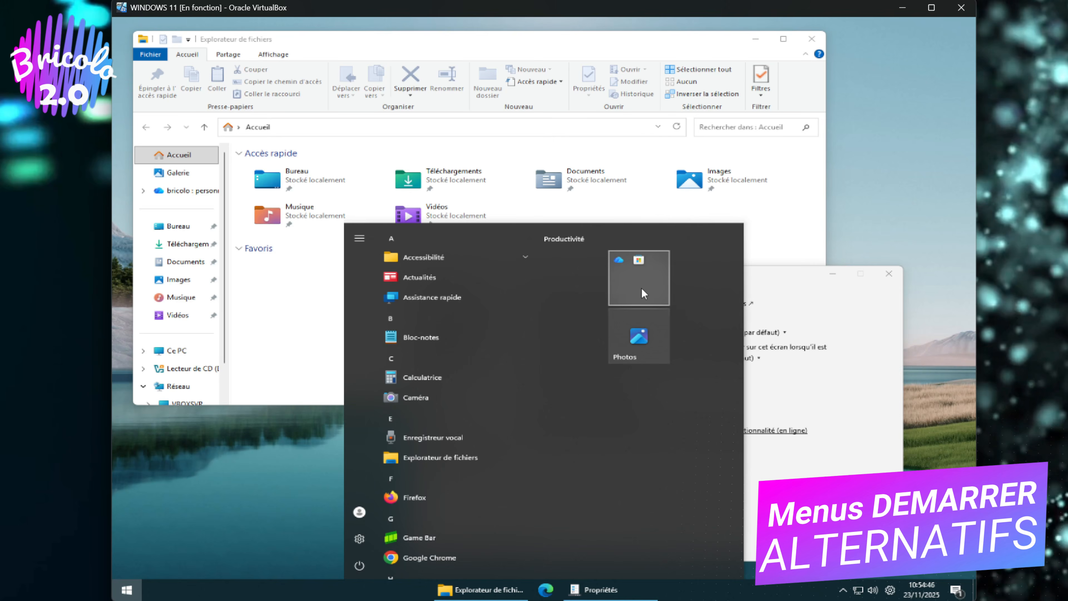
- Resize the Photos tile to "Grandes vignettes" and place it below the folder tile, aligned with the Productivité heading
right_click(635, 335)
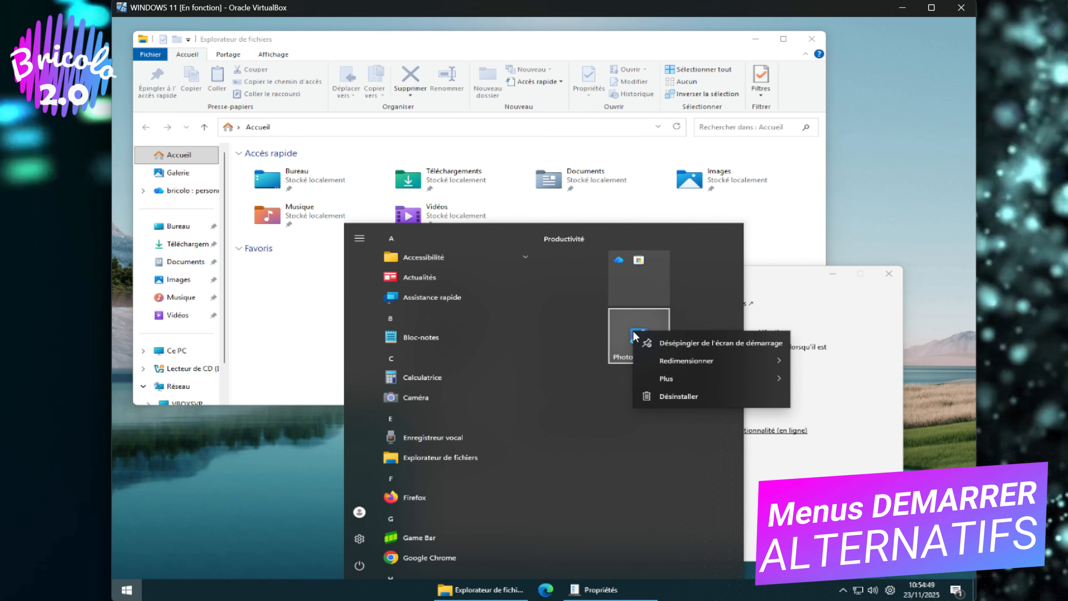
mouse_move(688, 360)
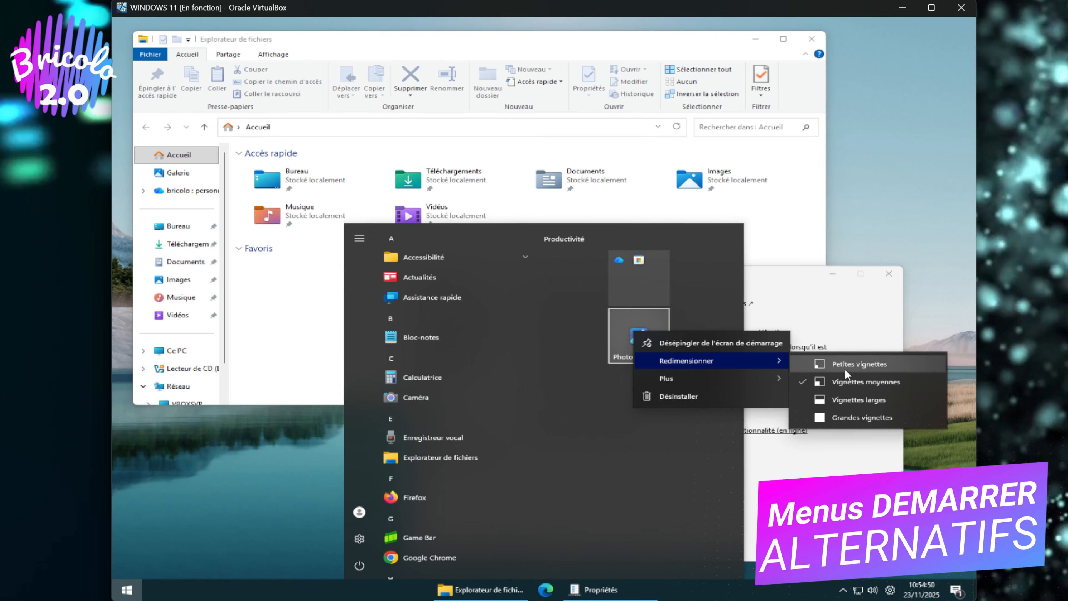
click(845, 417)
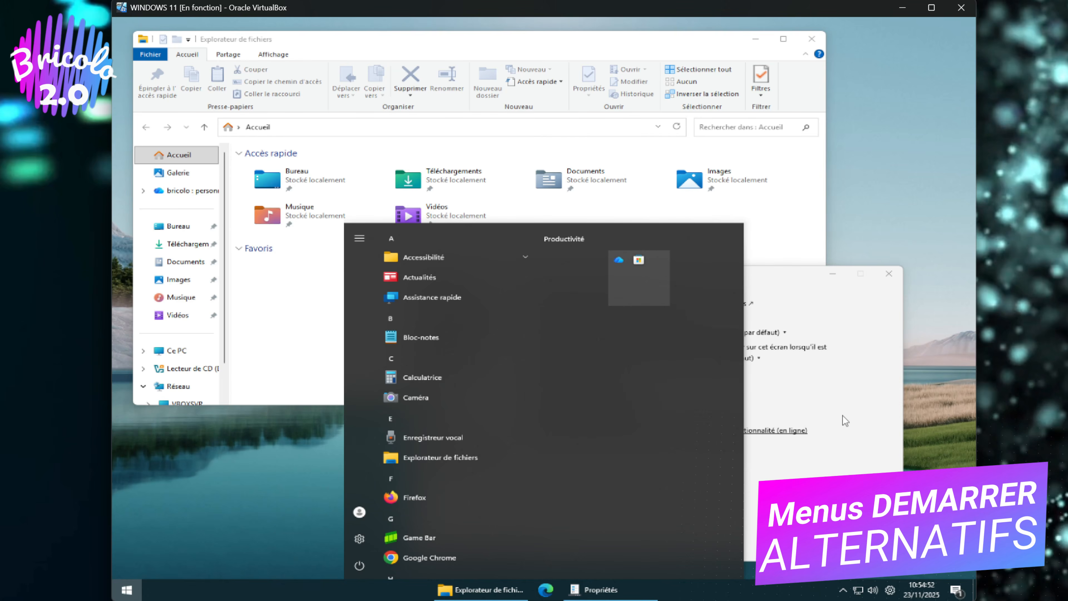
drag(675, 343, 588, 332)
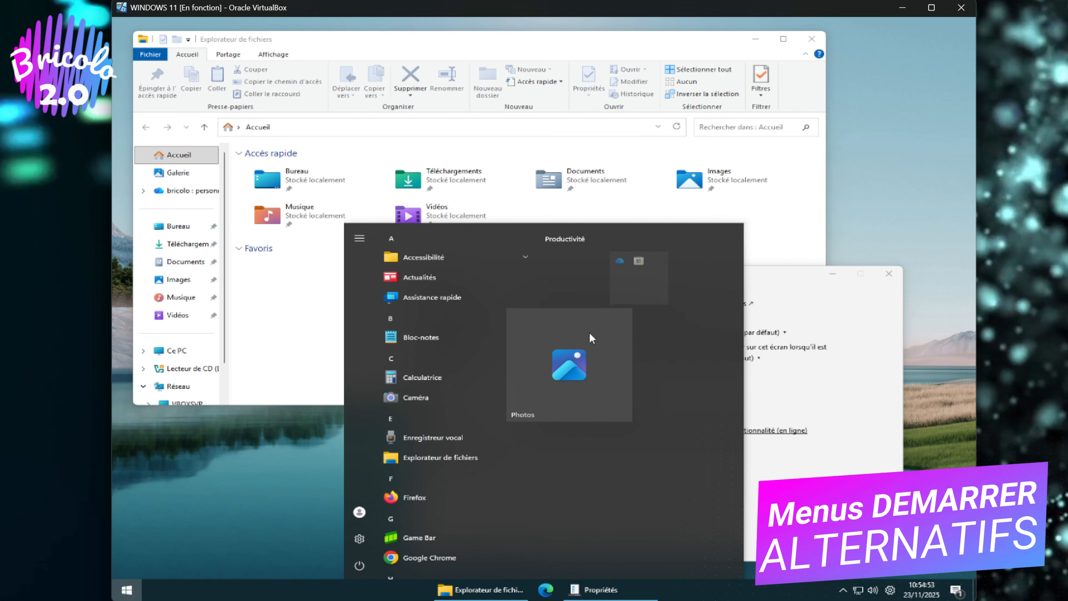
- Take the Microsoft Store tile out of the folder and place it beside the large Photos tile
click(637, 272)
drag(645, 403, 714, 393)
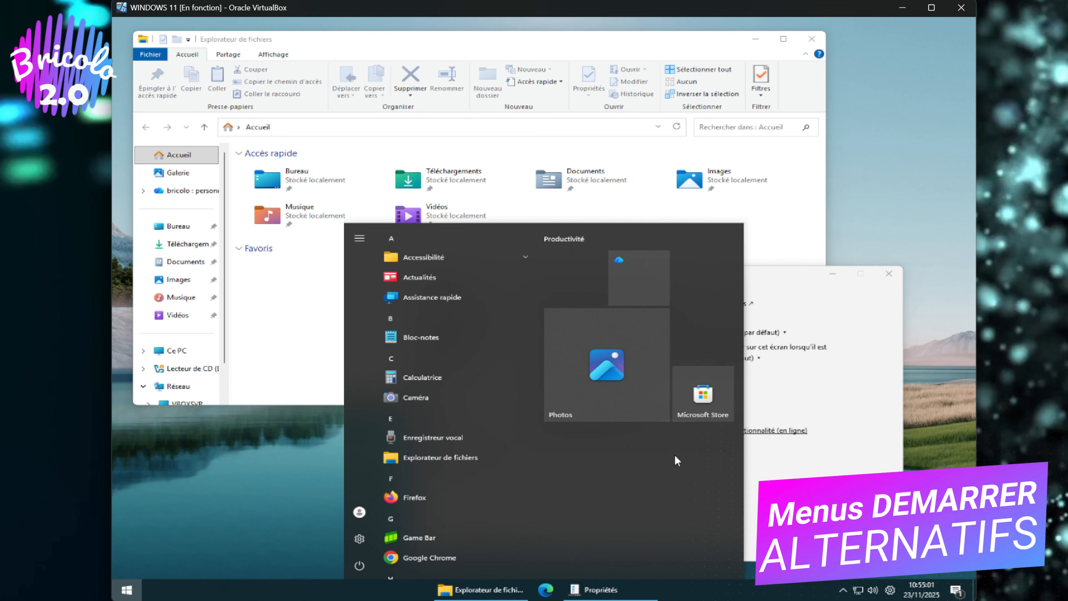
click(771, 469)
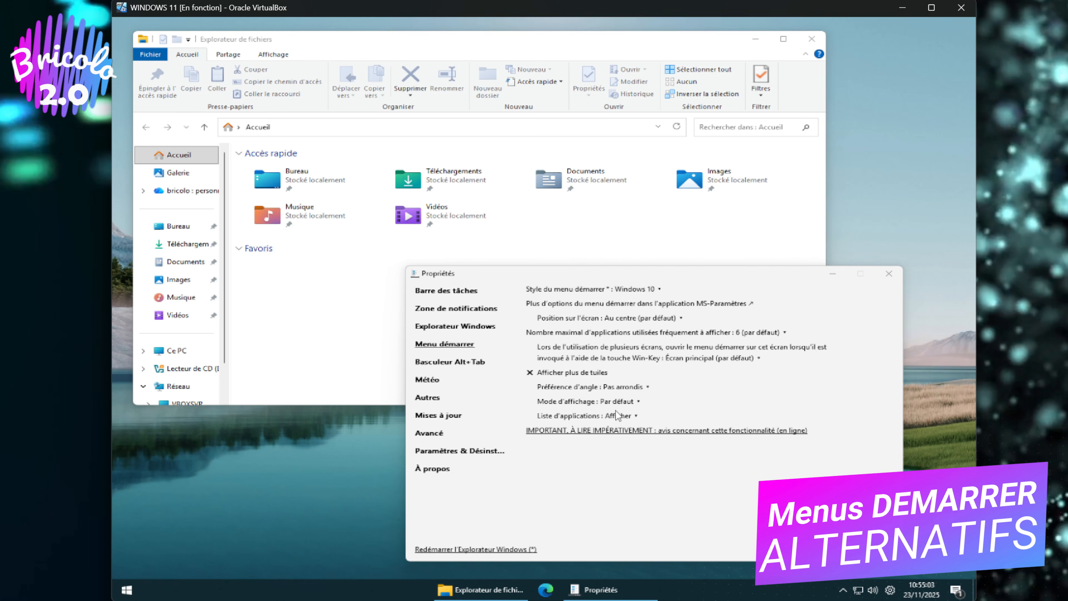
- Reopen the Start menu and browse its alphabetical list of applications
key(super)
click(778, 419)
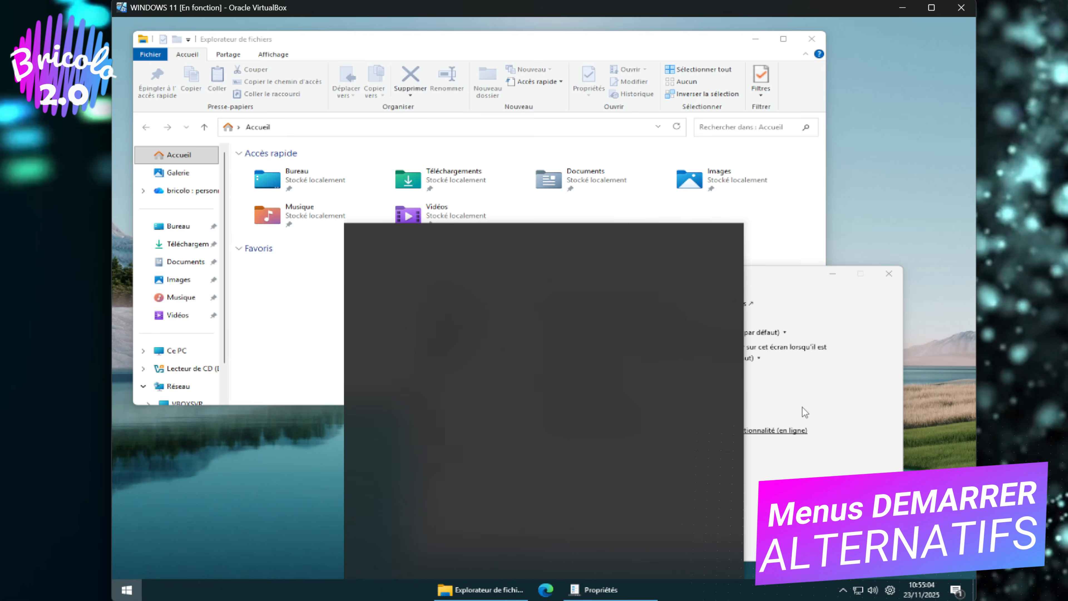
key(super)
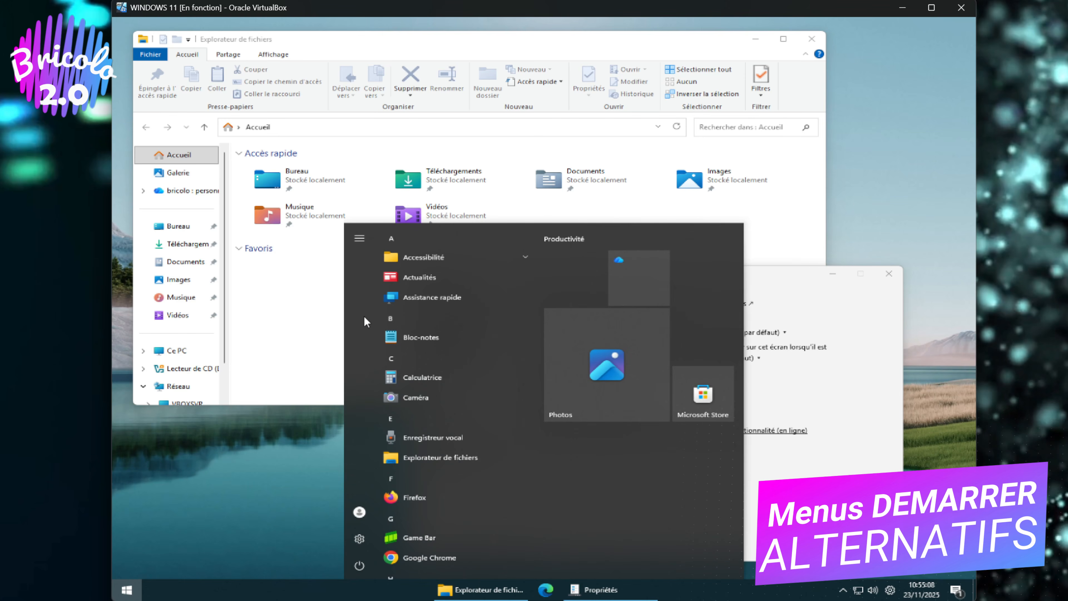
mouse_move(364, 315)
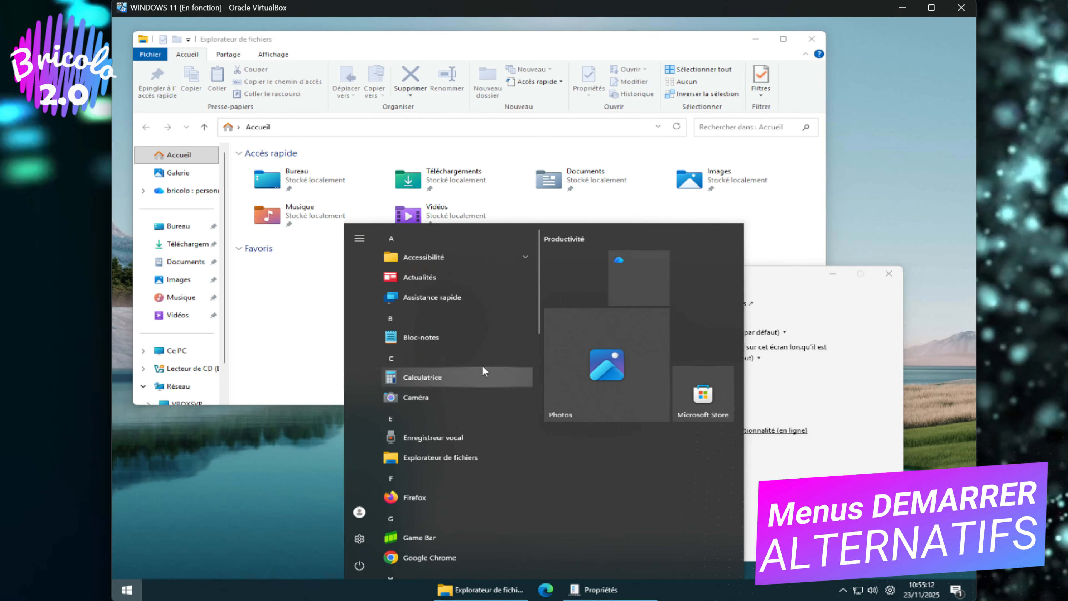
scroll(482, 364, down, 10)
scroll(481, 364, up, 8)
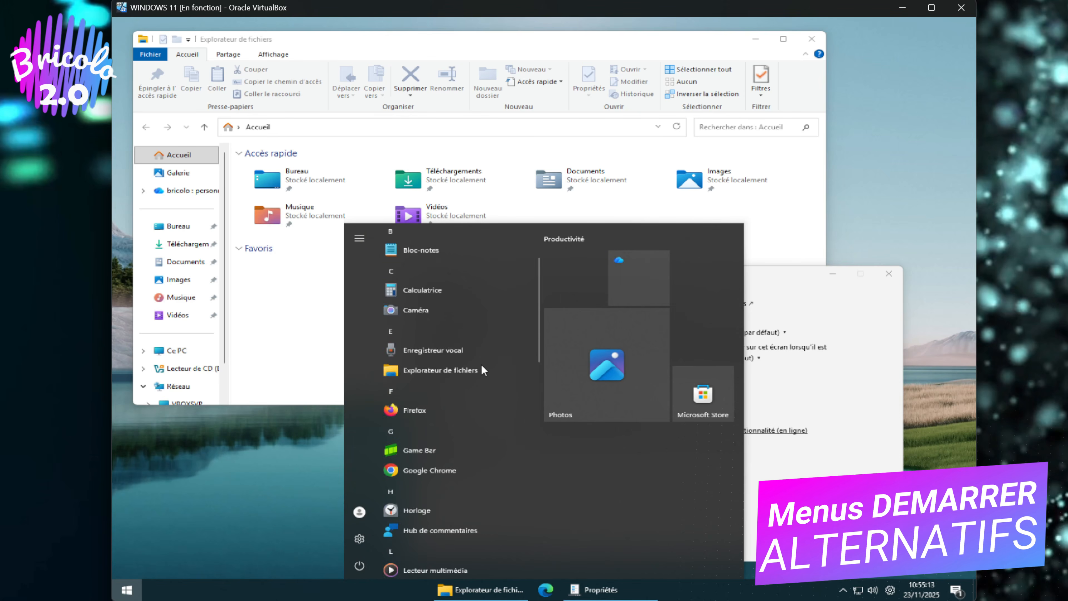
scroll(481, 364, up, 2)
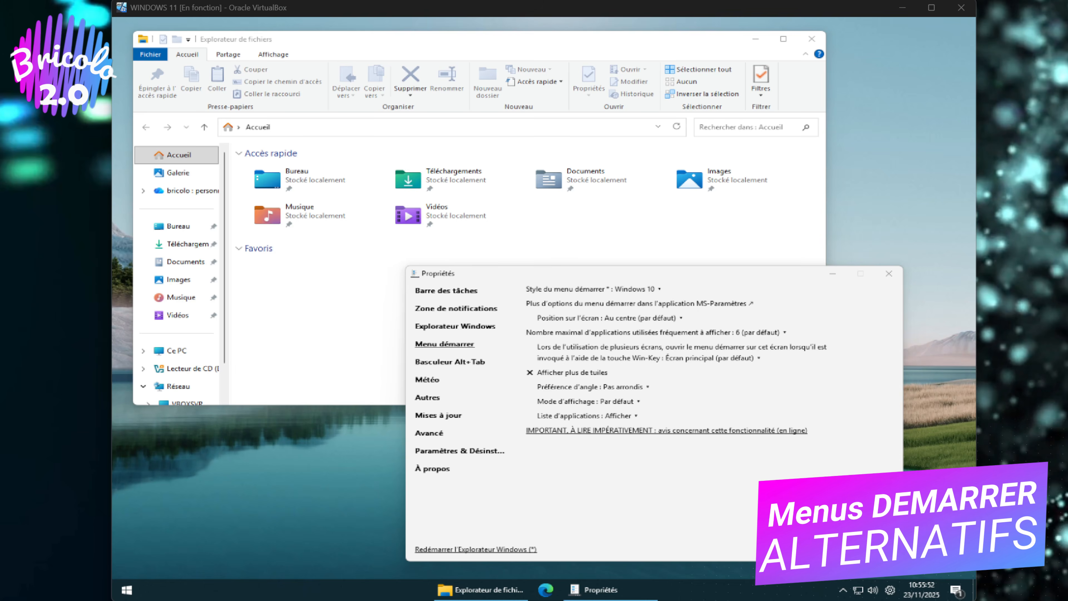
- Set the Start menu's "Position sur l'écran" to "Au bord de l'écran" and check where the menu opens
key(super)
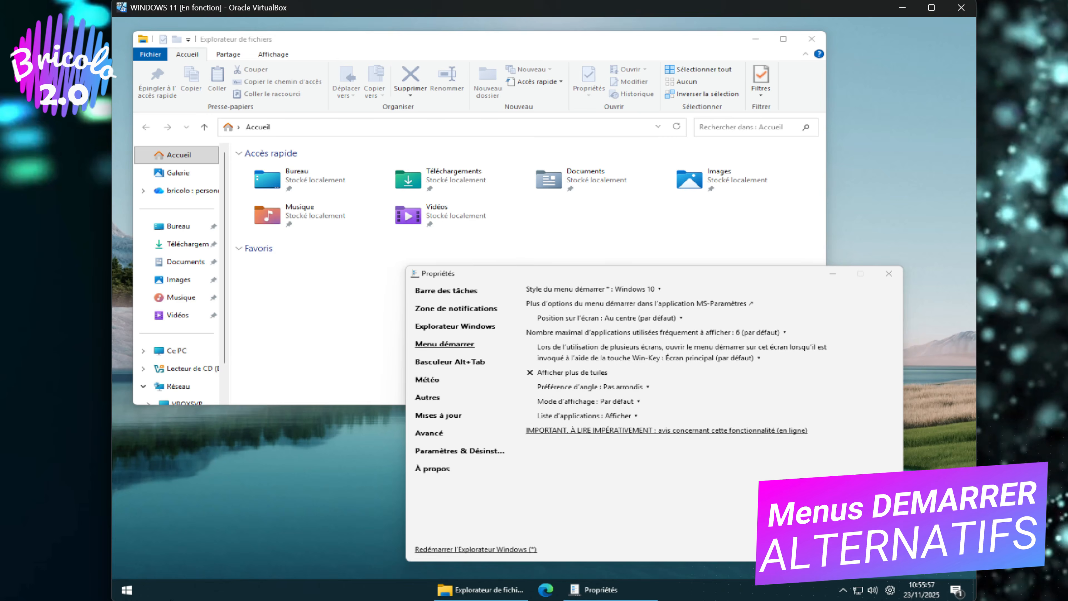
click(128, 591)
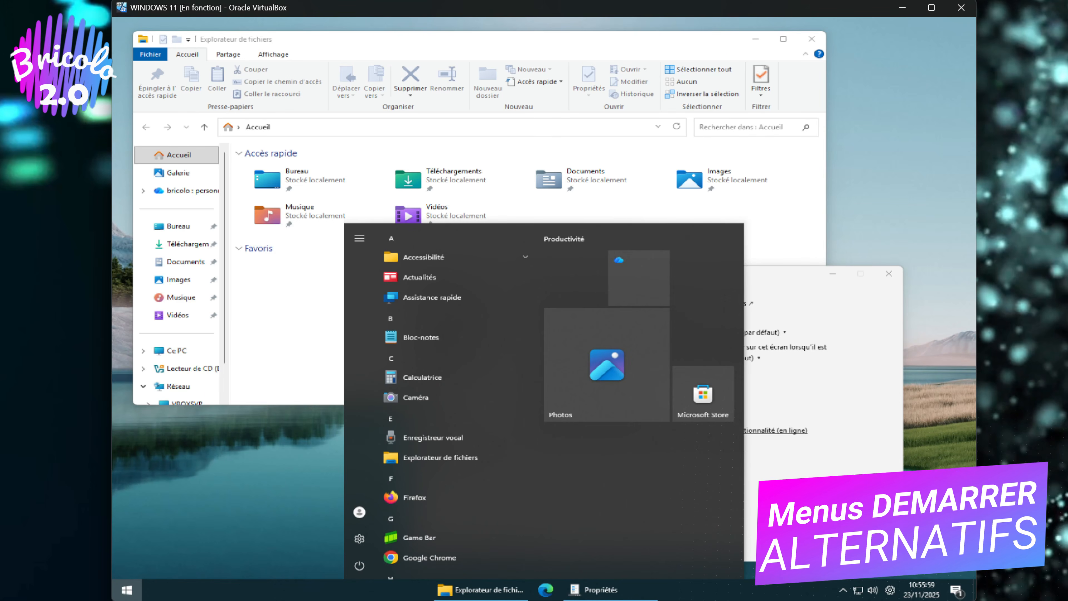
key(super)
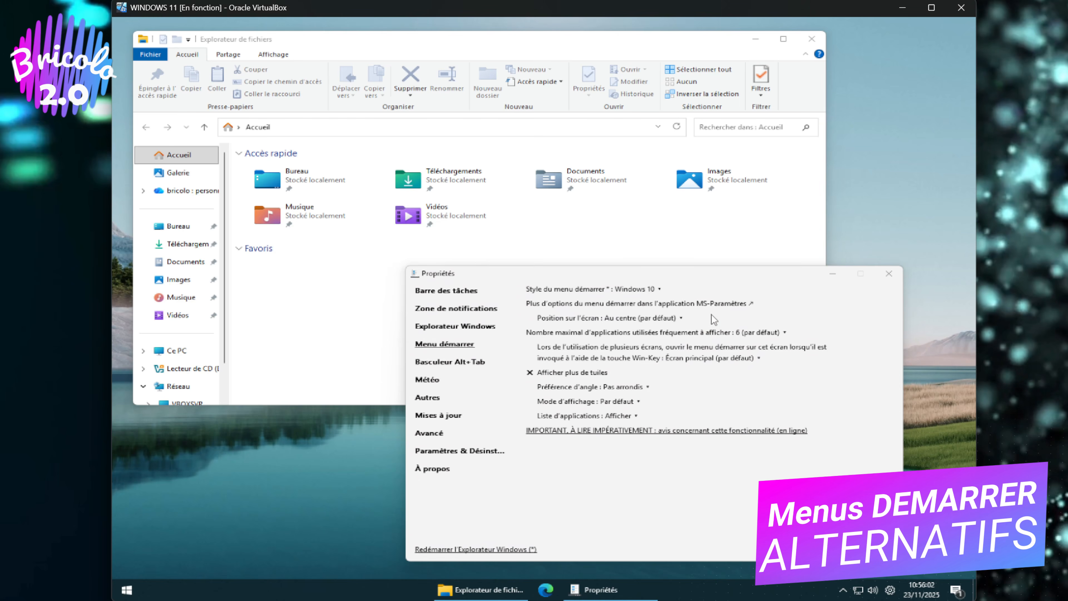
click(674, 320)
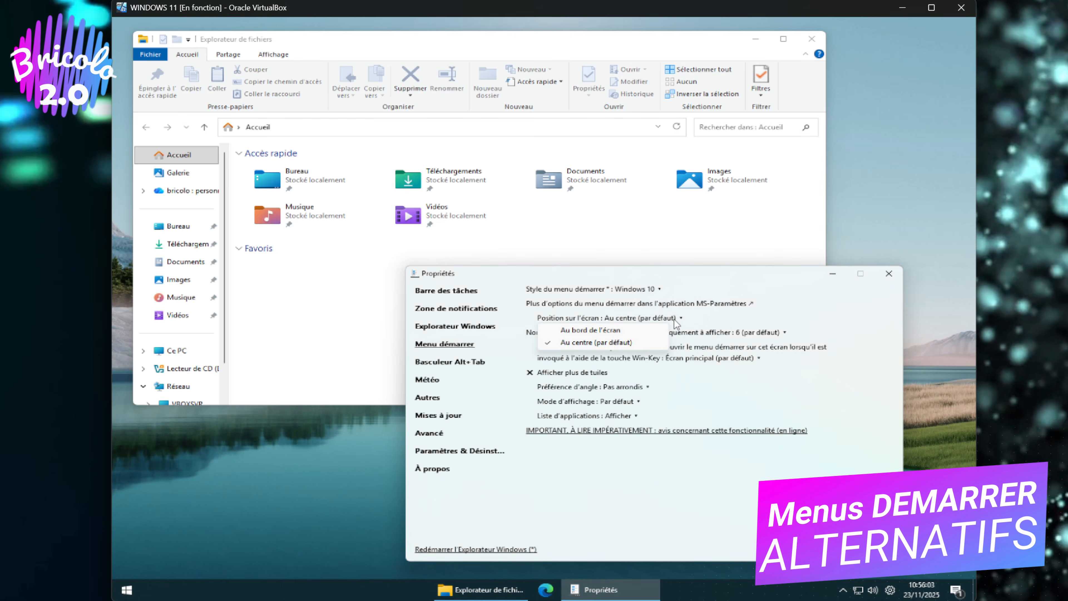
click(621, 334)
key(super)
key(super)
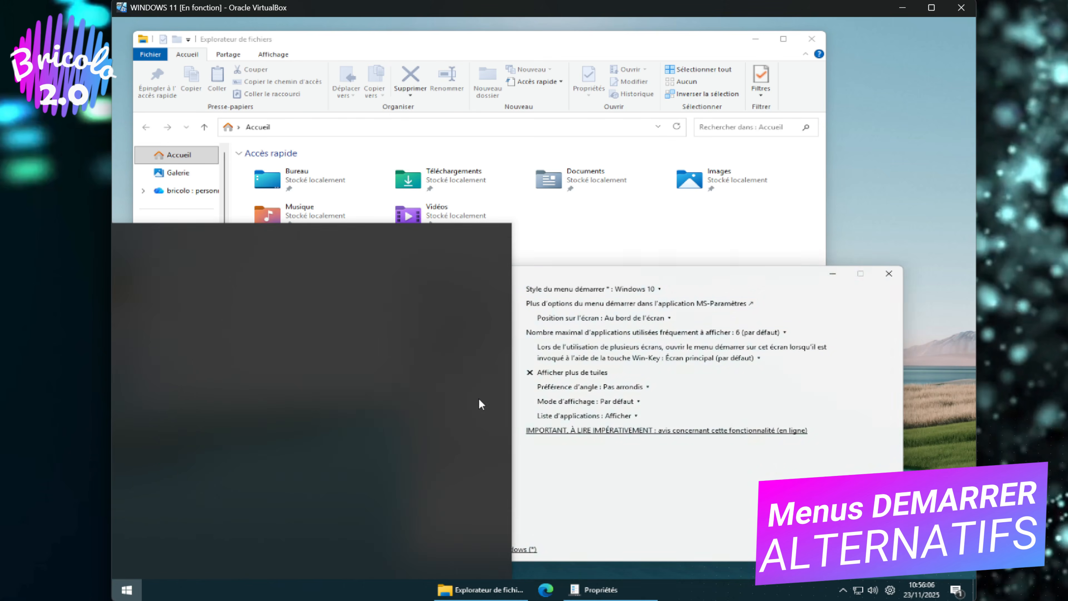
key(super)
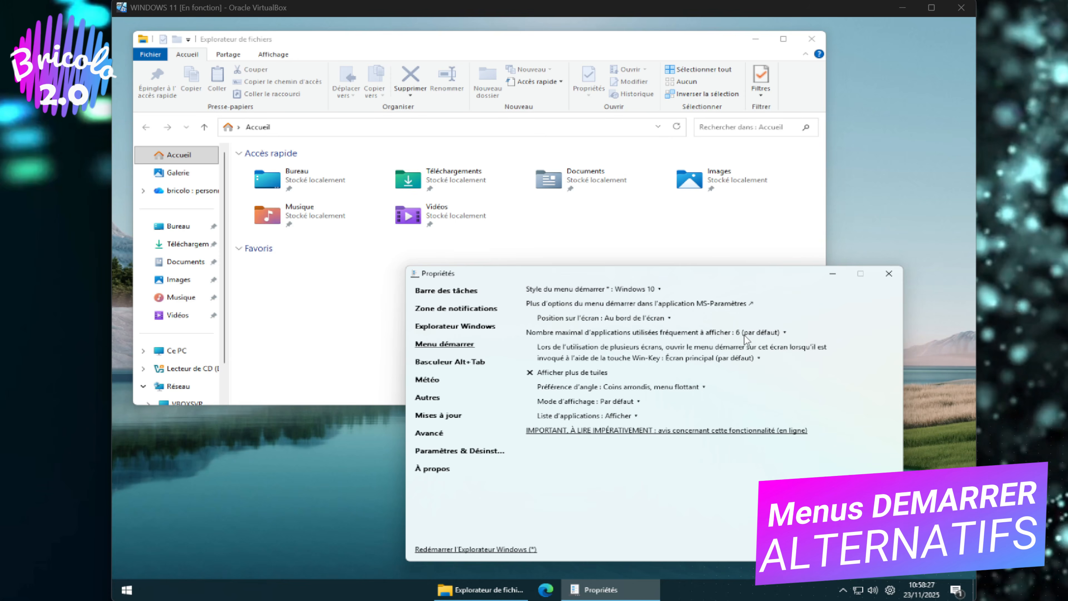
- Set the maximum number of frequently used applications to "Aucune" and keep the corner preference on "Coins arrondis, menu flottant"
click(760, 337)
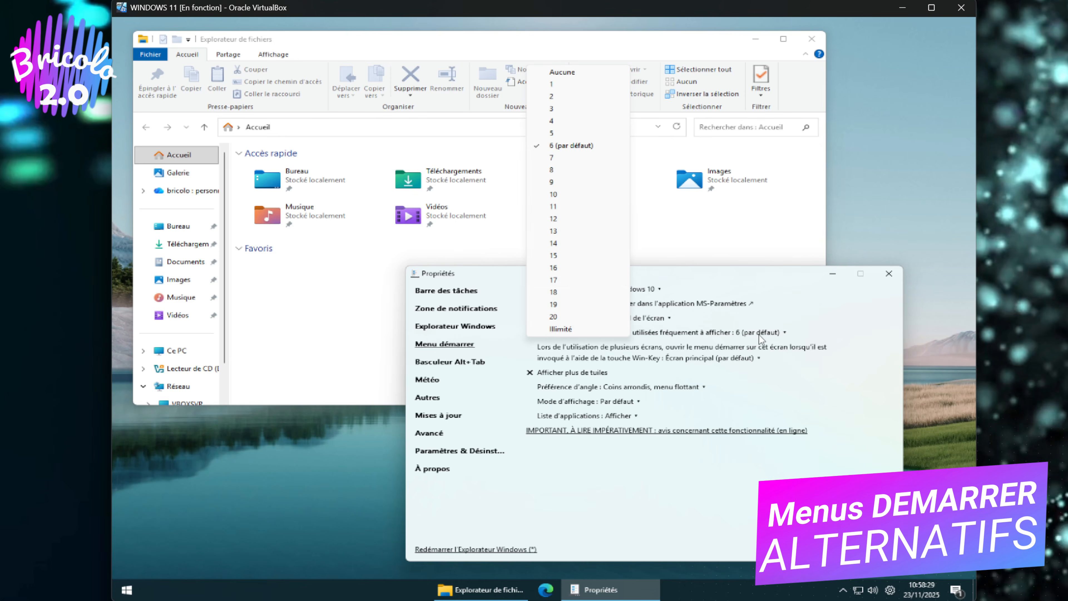
click(589, 72)
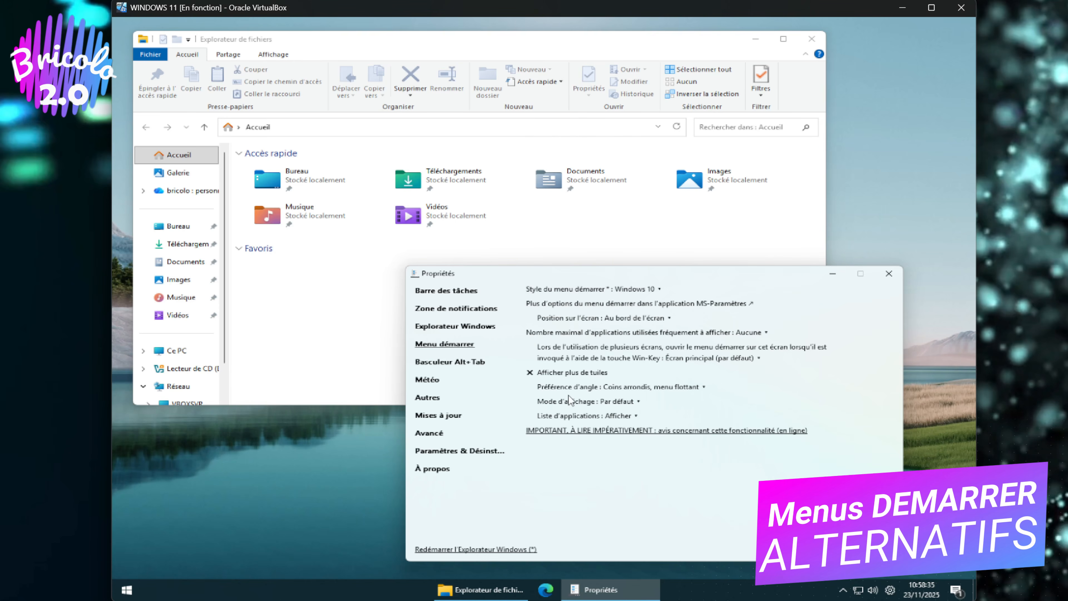
click(663, 390)
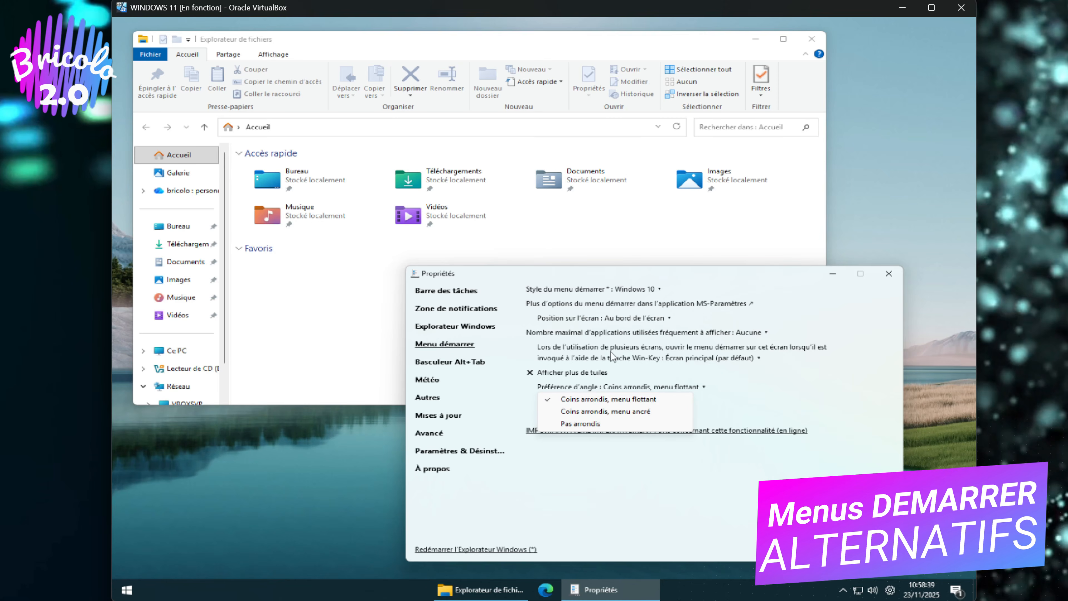
click(631, 400)
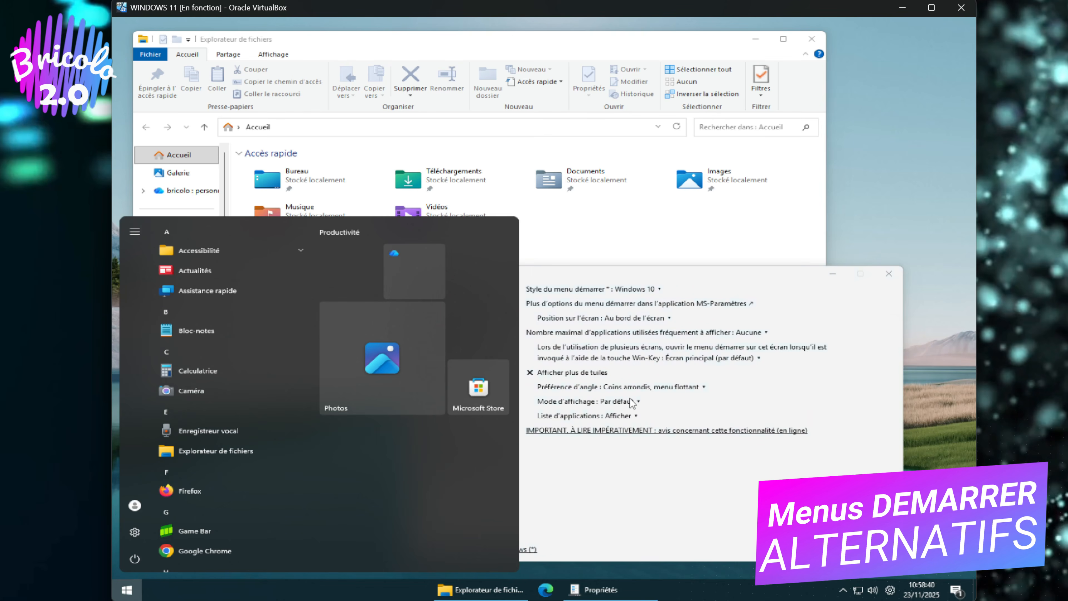
click(622, 407)
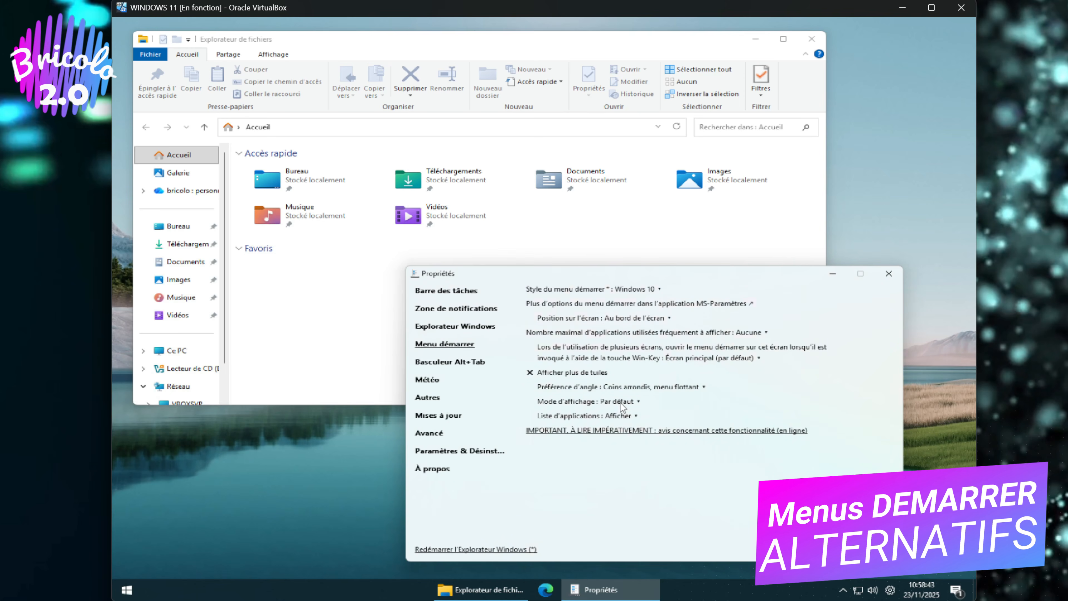
- Try the "Menu démarrer en plein écran" display mode and preview the Start menu with it
click(622, 402)
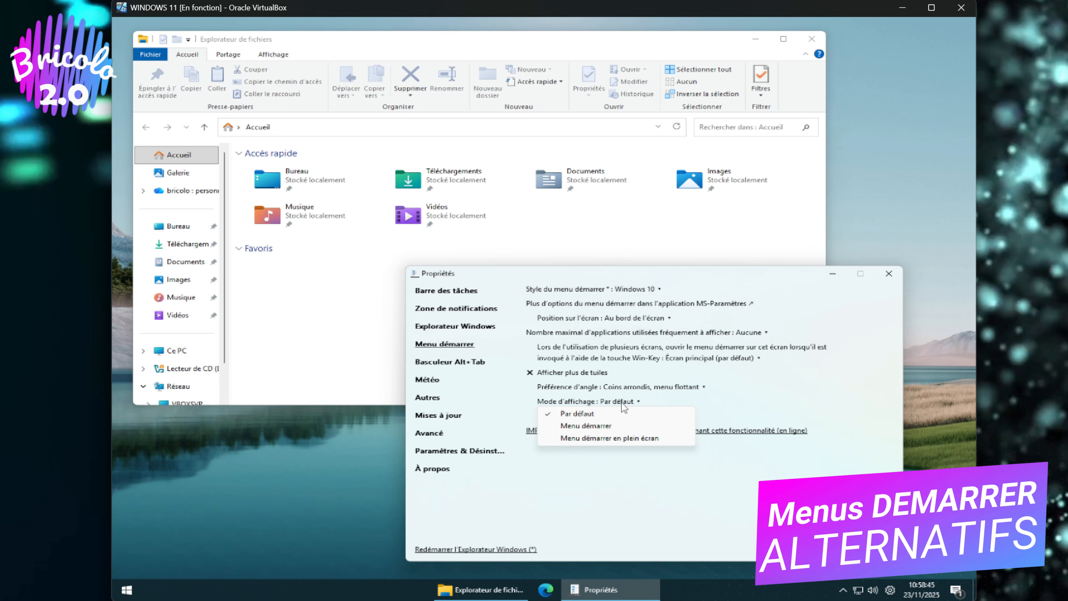
click(615, 441)
click(500, 399)
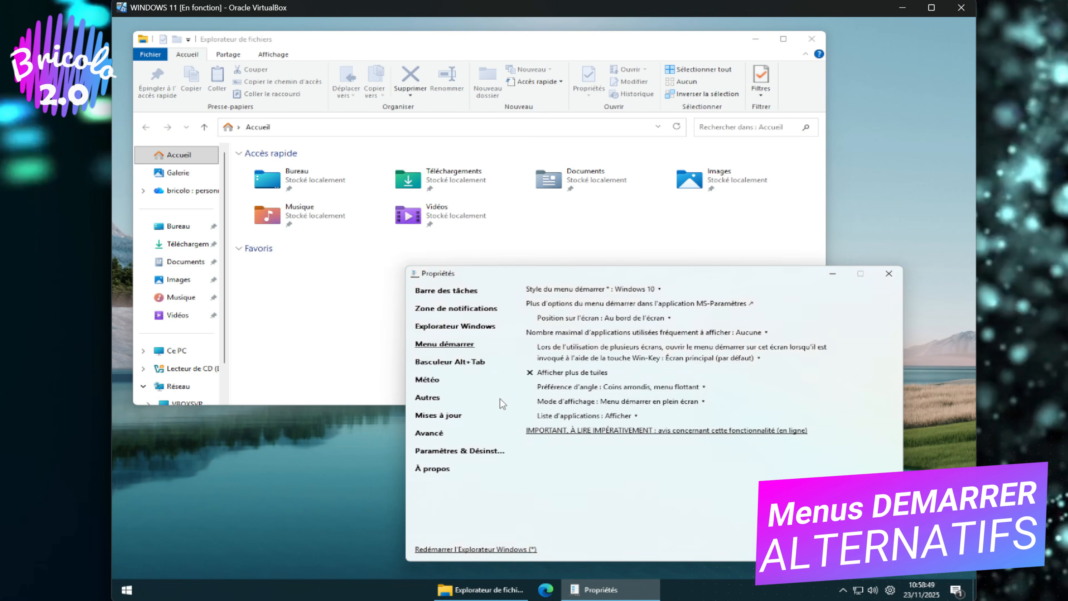
key(super)
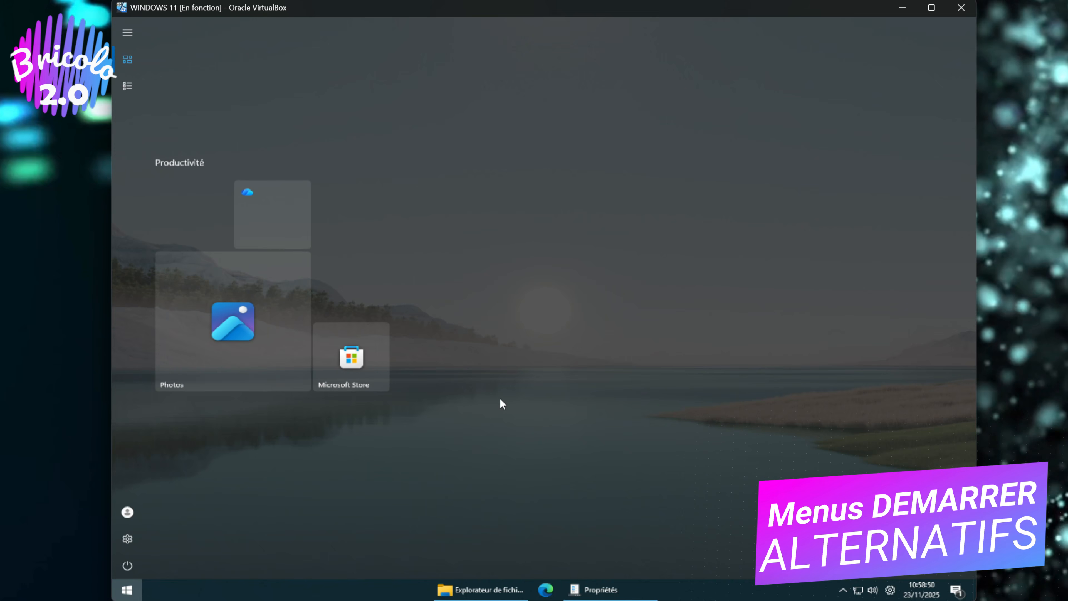
key(super)
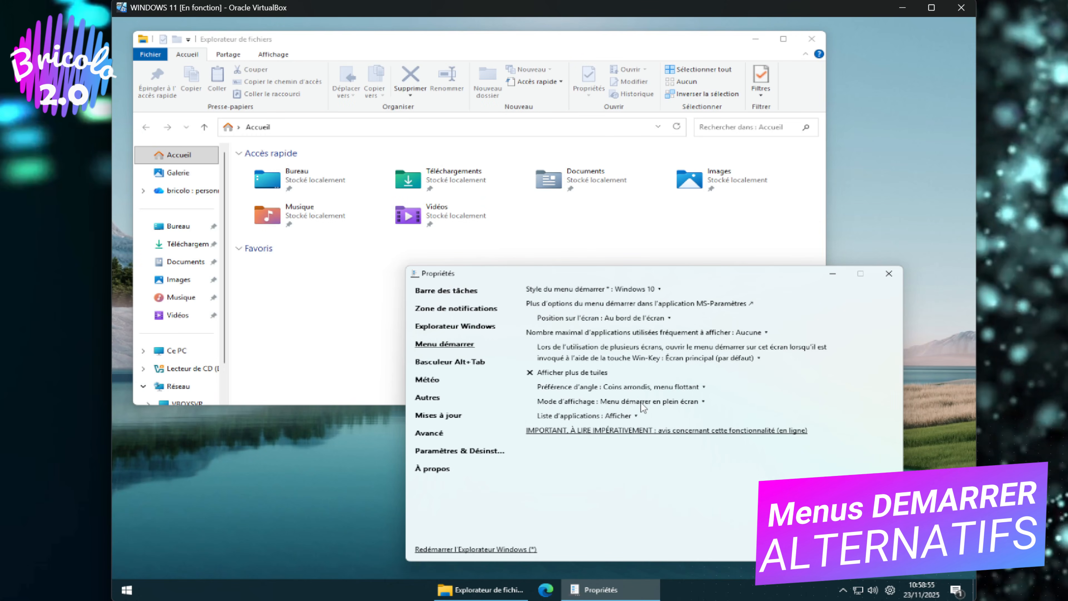
- Set the Start menu's "Mode d'affichage" back to "Par défaut"
click(641, 402)
click(626, 412)
click(521, 406)
- Set the Start menu's "Liste d'applications" to "Masquer" and authorise the registry change
click(621, 417)
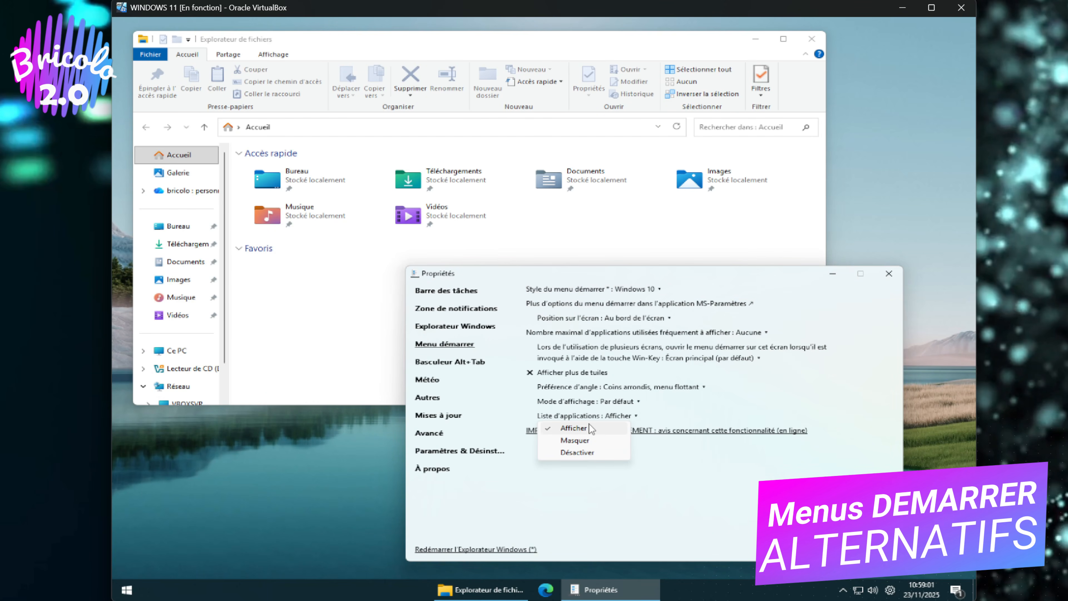
click(580, 441)
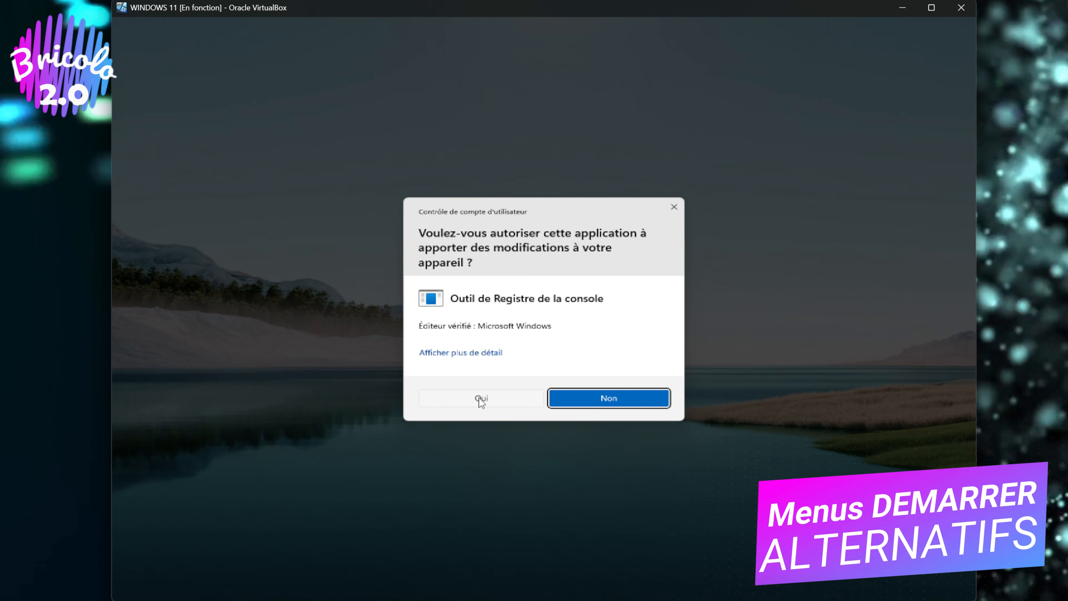
click(481, 400)
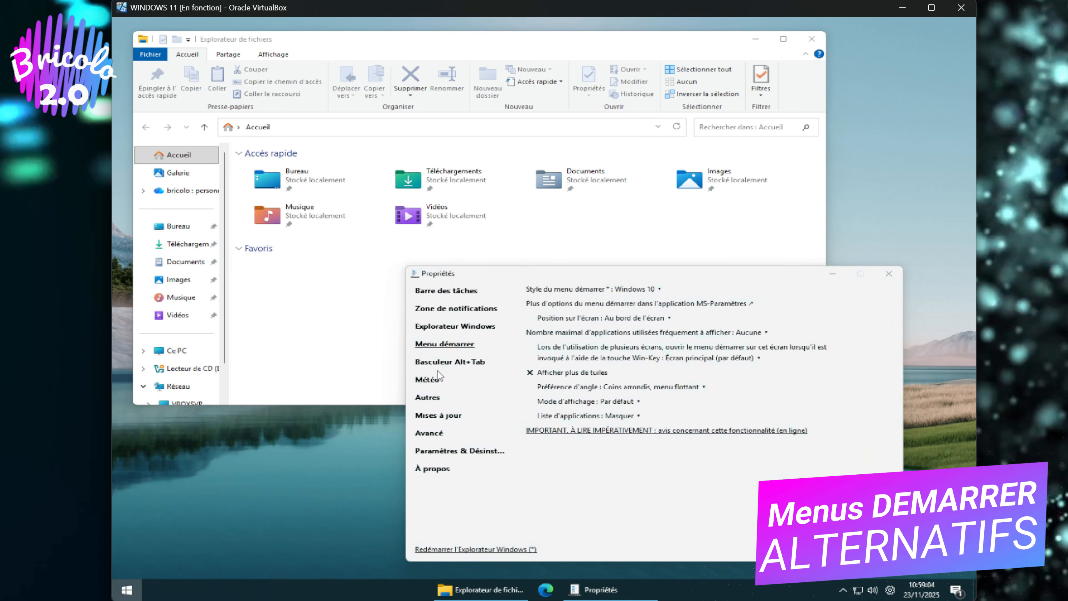
- Check the Start menu by switching between its pinned tiles and its list of all applications
key(super)
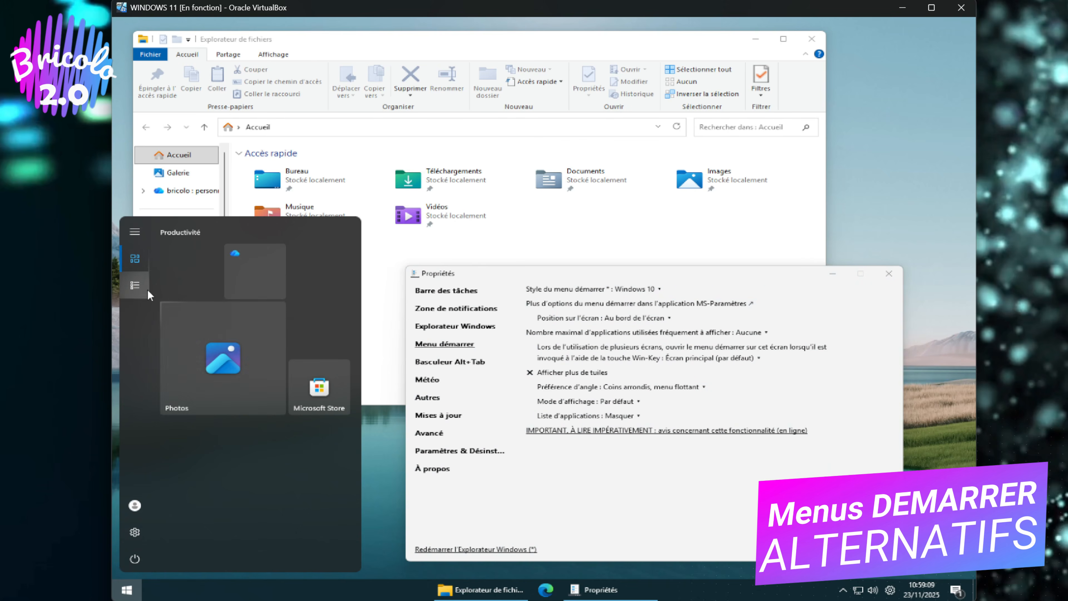
click(133, 287)
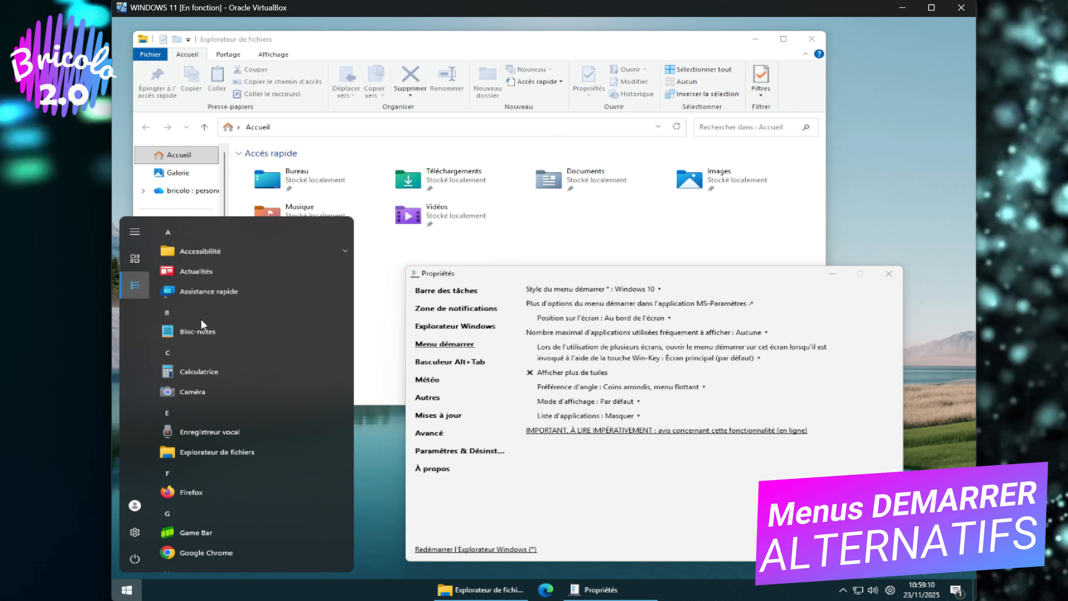
click(134, 261)
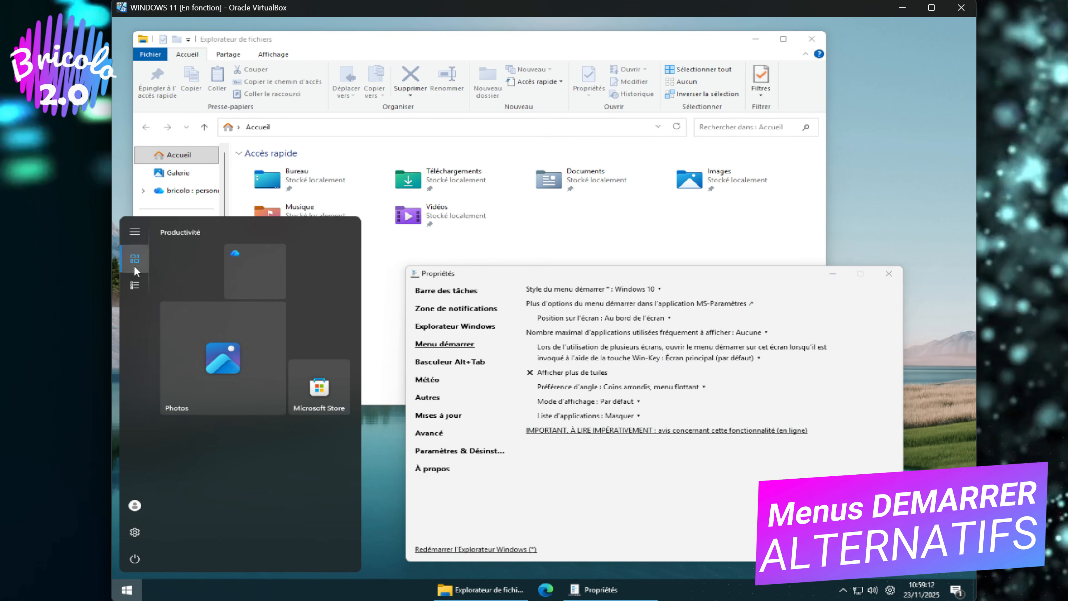
click(731, 489)
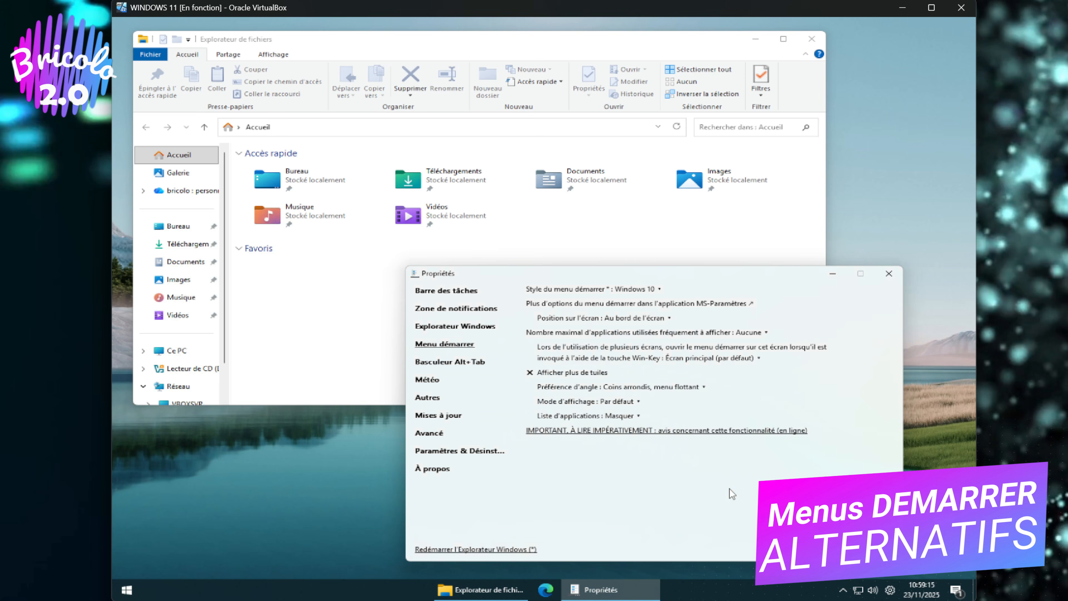
- Set the Start menu's "Position sur l'écran" to "Au centre (par défaut)" and open the menu to check it
click(663, 318)
click(627, 342)
key(super)
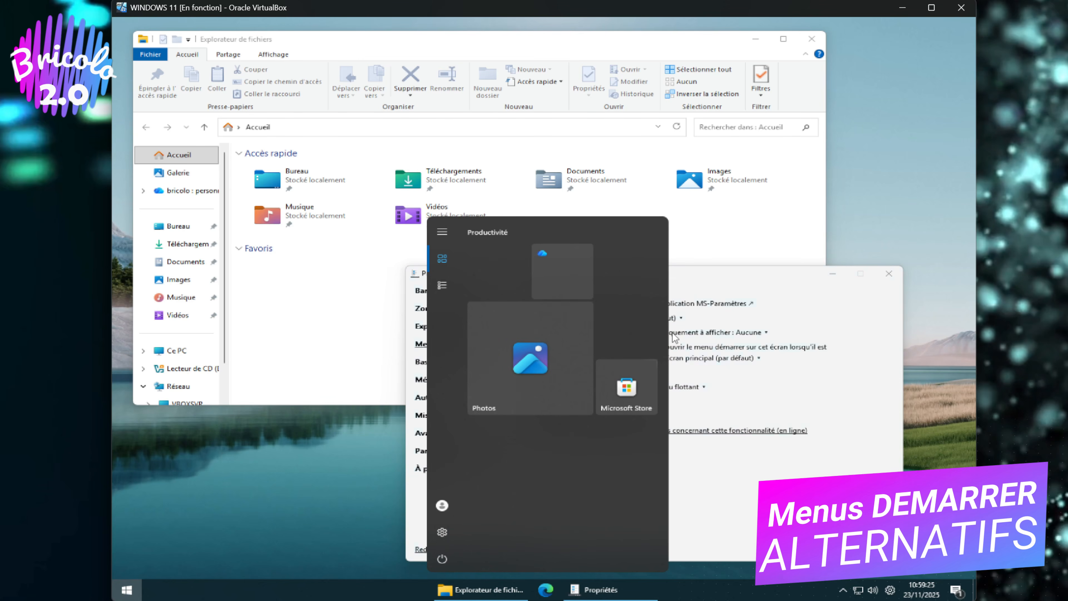
- Enlarge the Start menu in width and height, and reopen it to check its size
drag(673, 336, 858, 332)
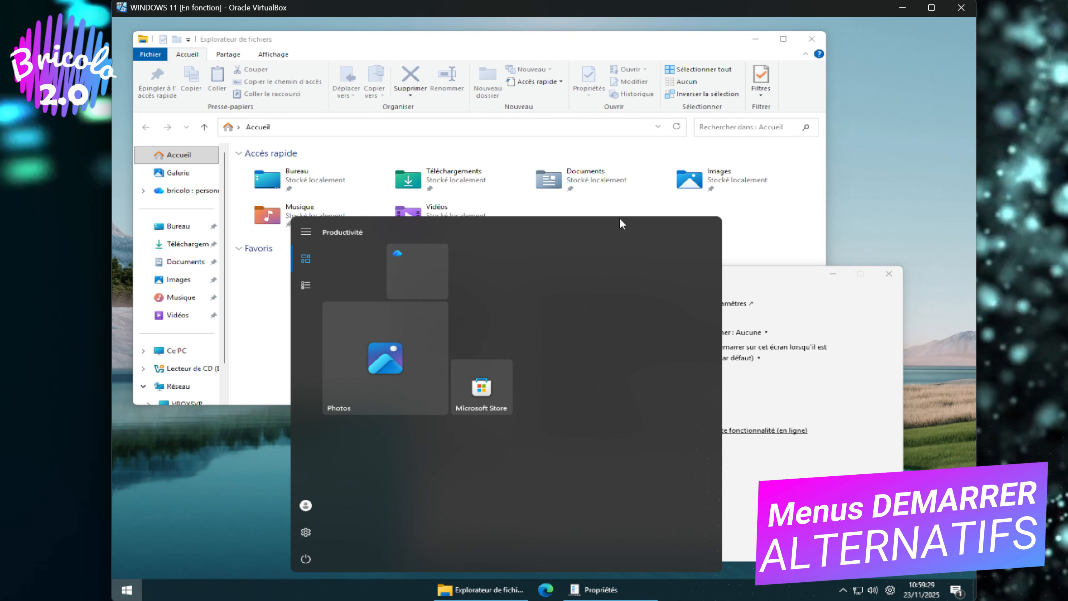
drag(619, 213, 615, 102)
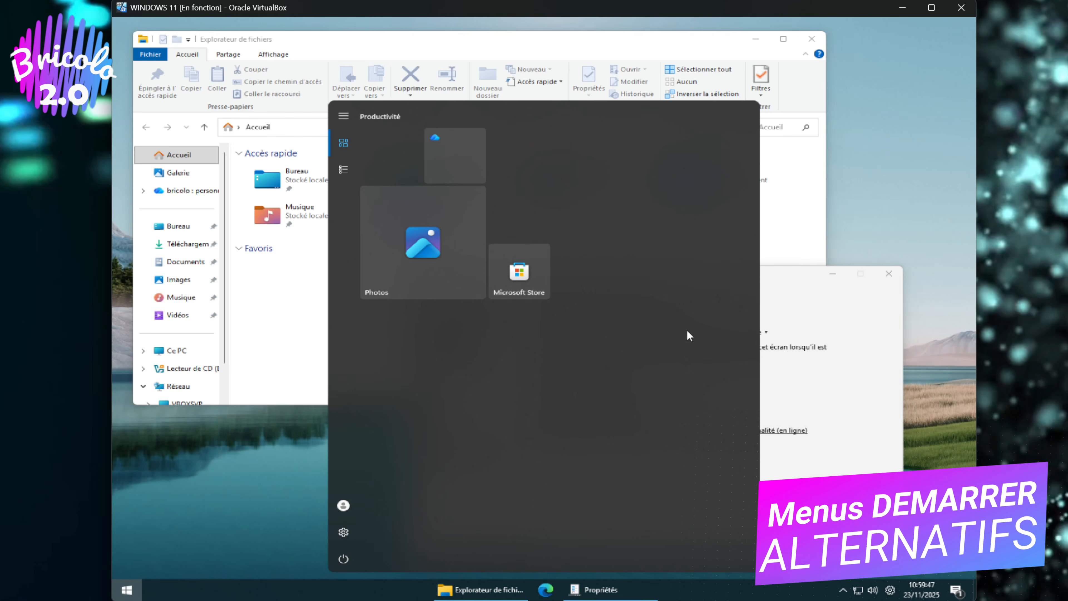
click(802, 281)
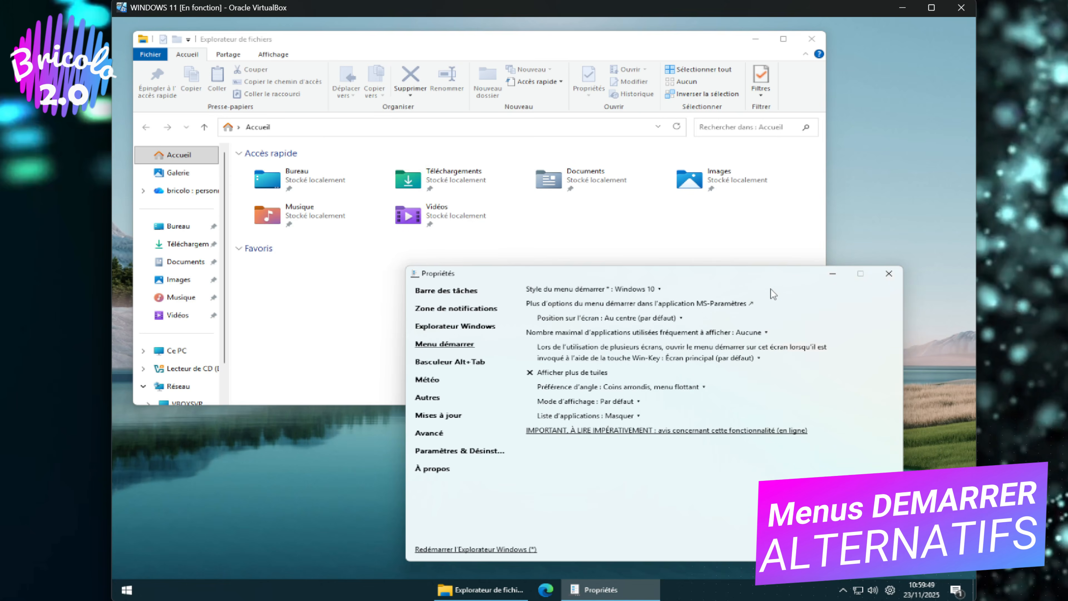
key(super)
key(super)
key(super)
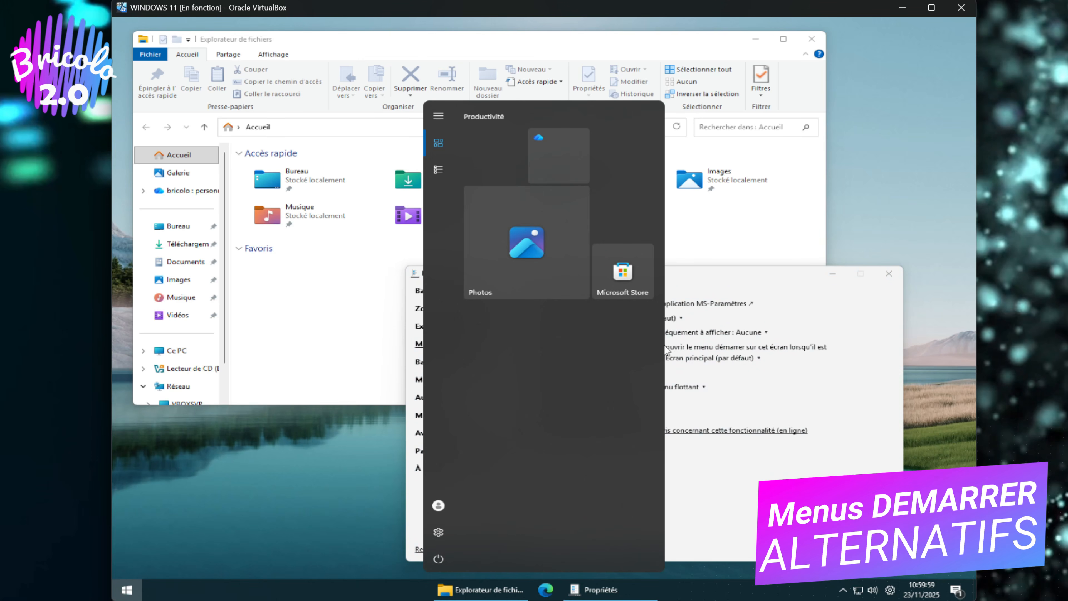
- Widen the Start menu, move the Microsoft Store tile to the far end of the Productivité group's first row, and recheck the menu's width
drag(666, 349, 928, 369)
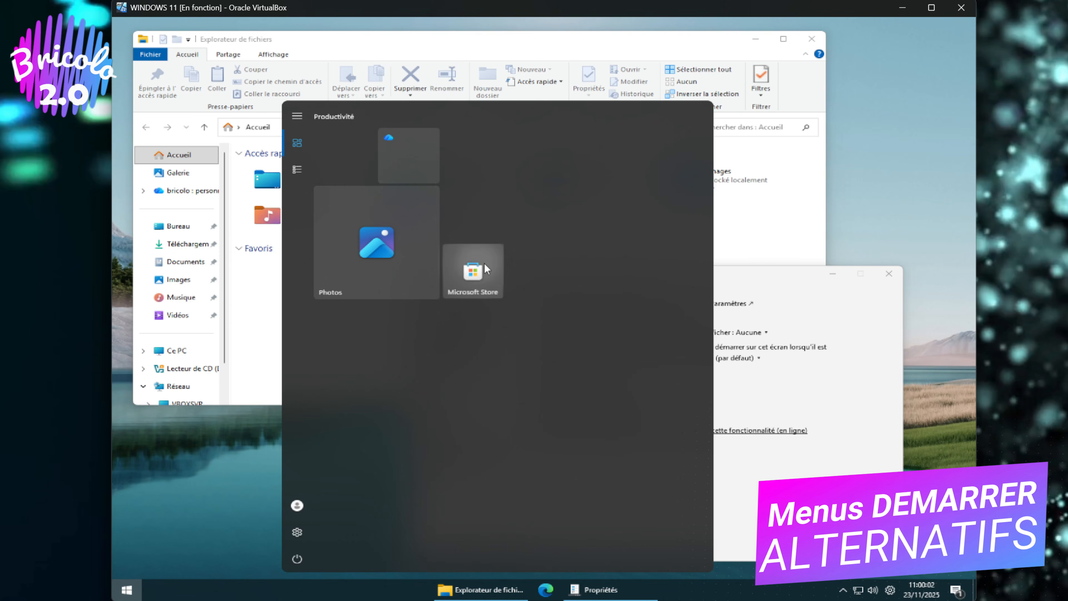
drag(484, 263, 675, 233)
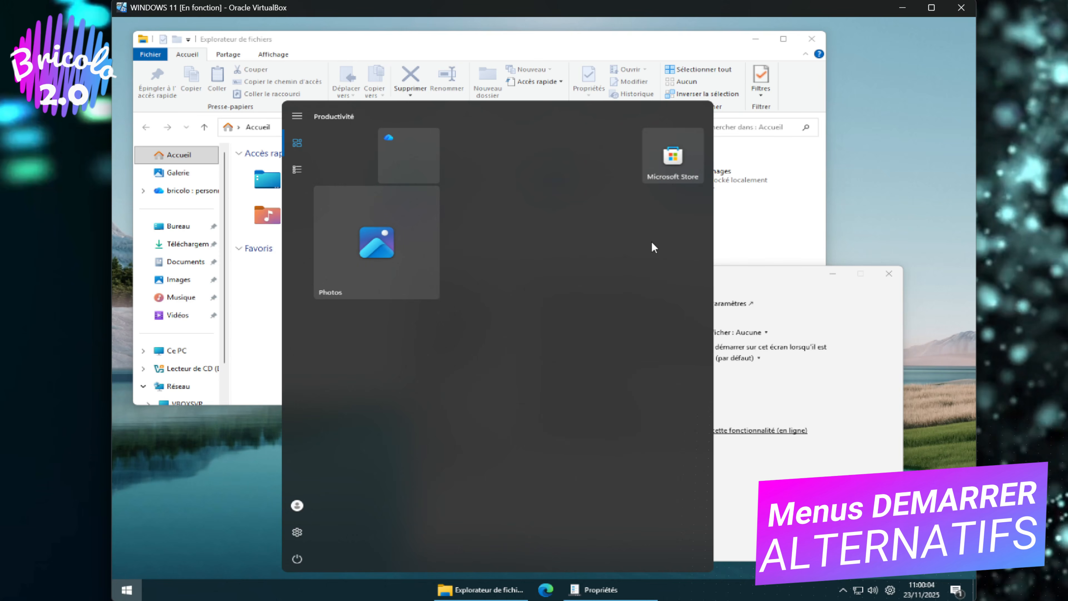
click(773, 338)
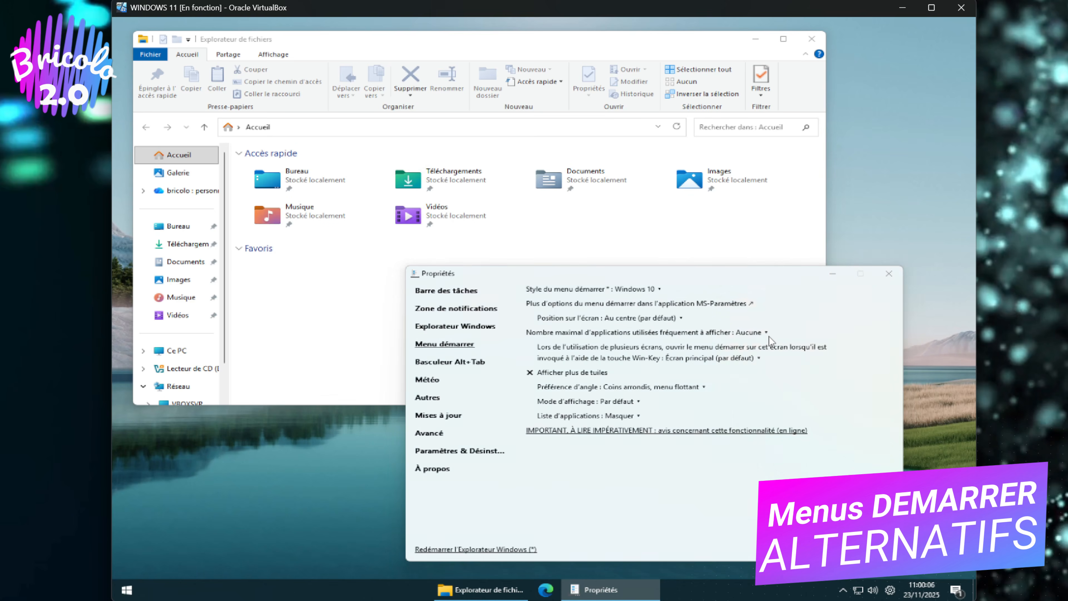
key(super)
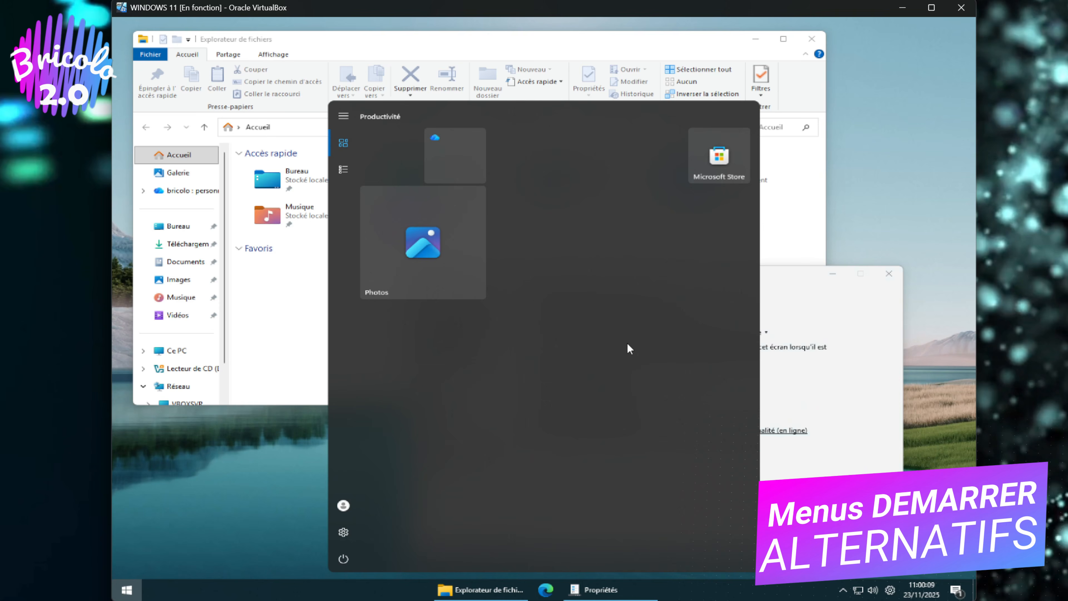
click(804, 383)
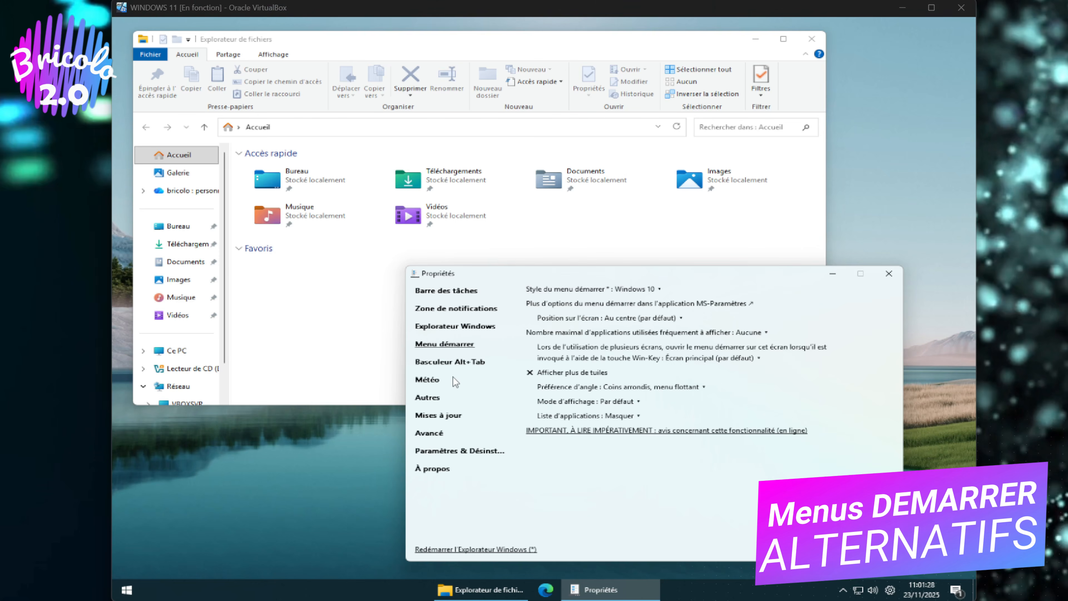
- Set the Alt+Tab window switcher style to "Windows 10" and look through the "Météo" and "Autres" settings
click(447, 362)
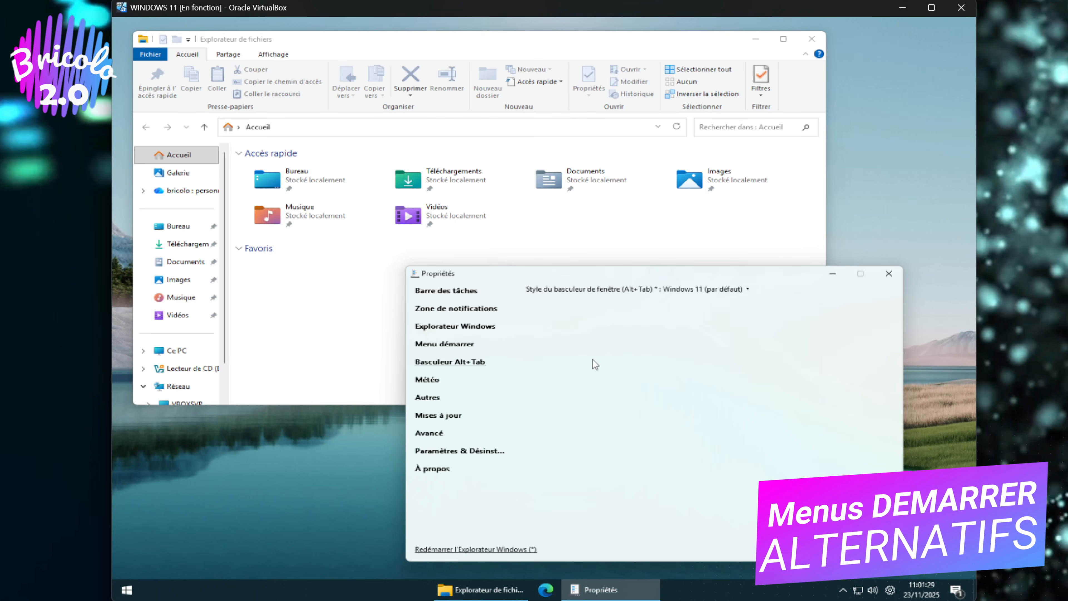
click(728, 290)
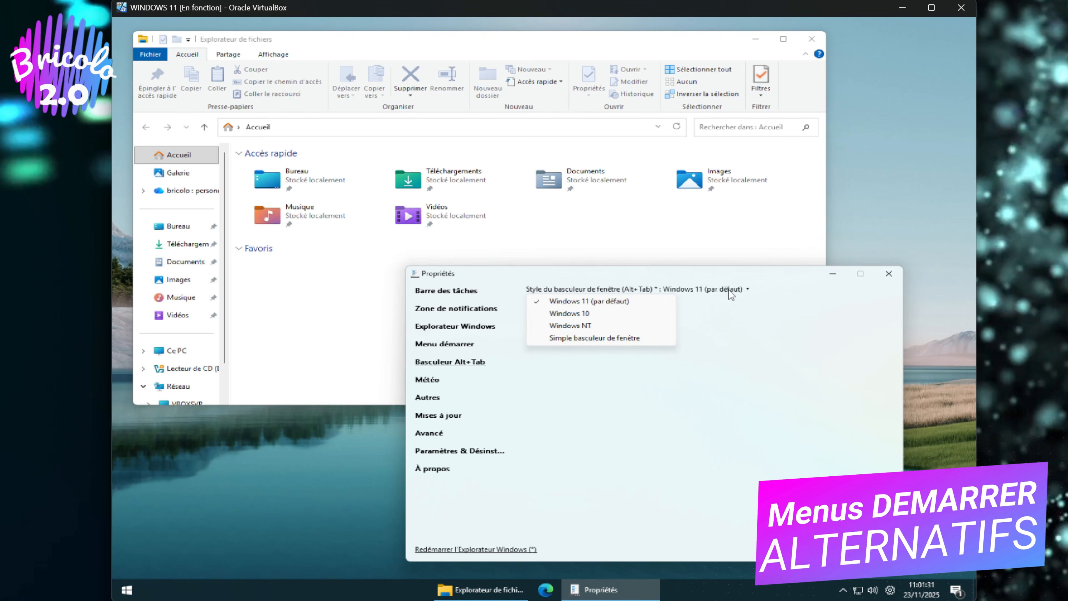
click(588, 313)
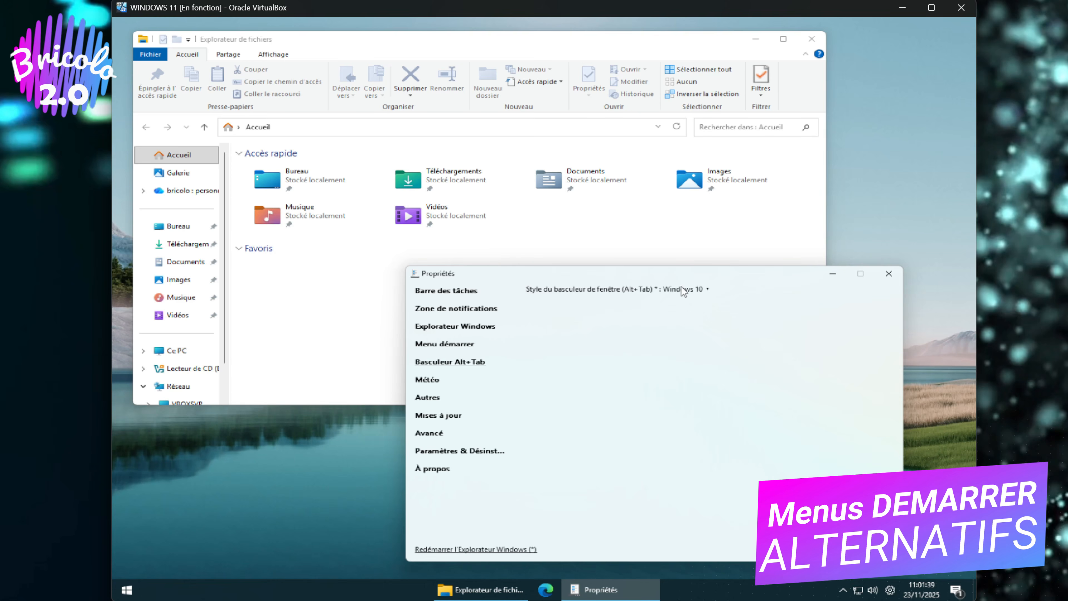
click(430, 384)
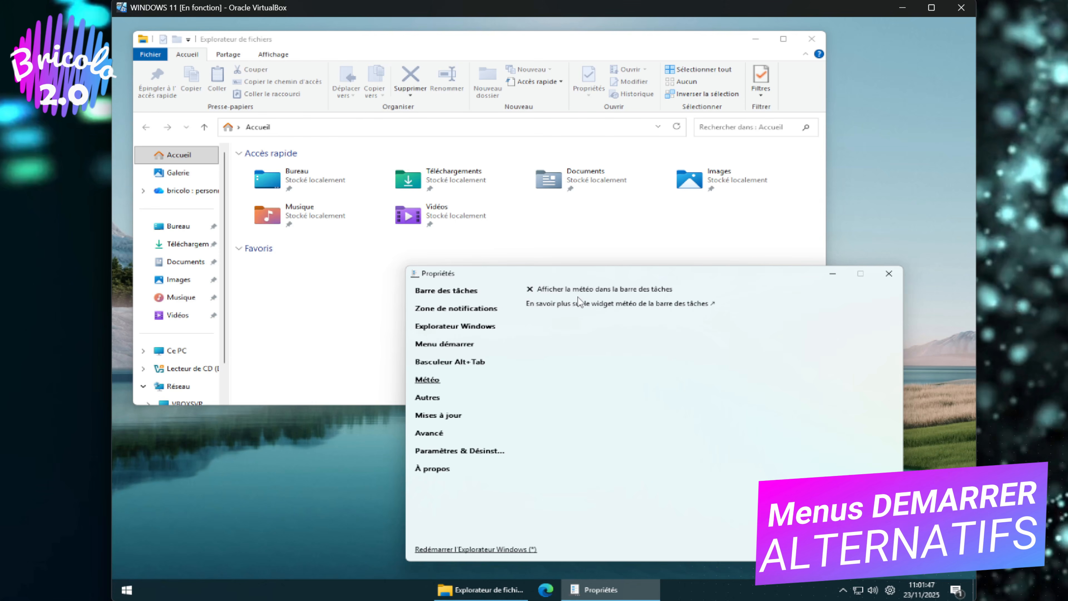
click(432, 401)
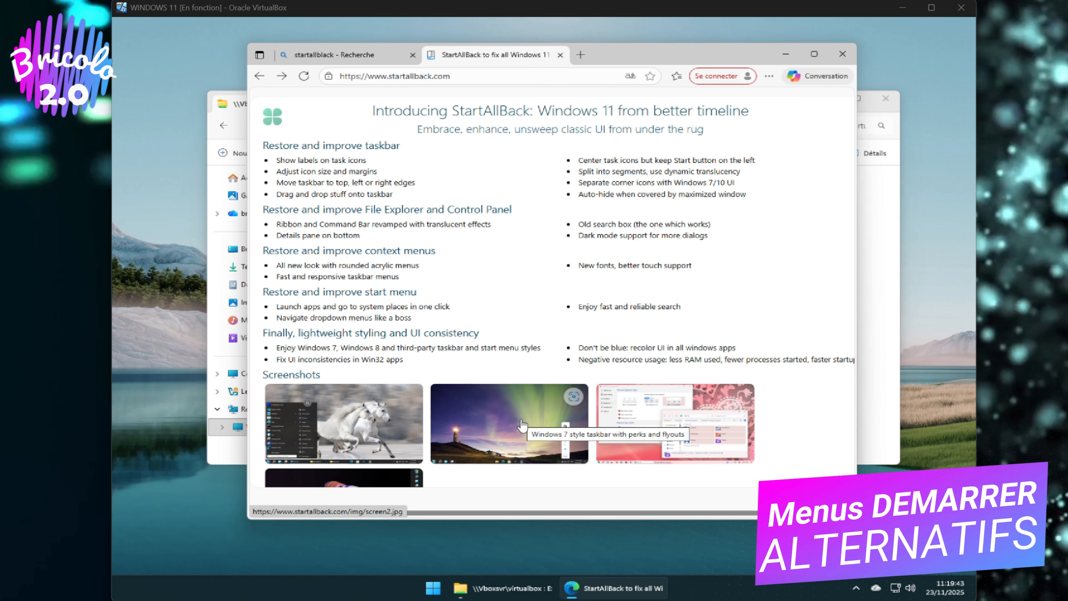
- Review StartAllBack's download and personal licence purchase options on its website, and switch to the shared folder containing the installers
scroll(522, 425, down, 4)
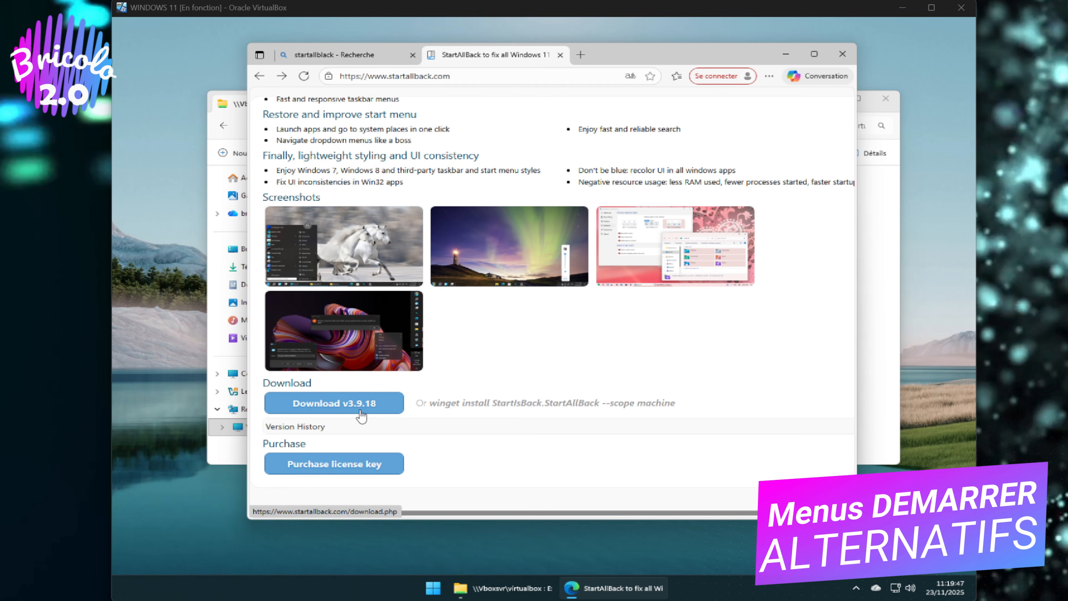
click(359, 463)
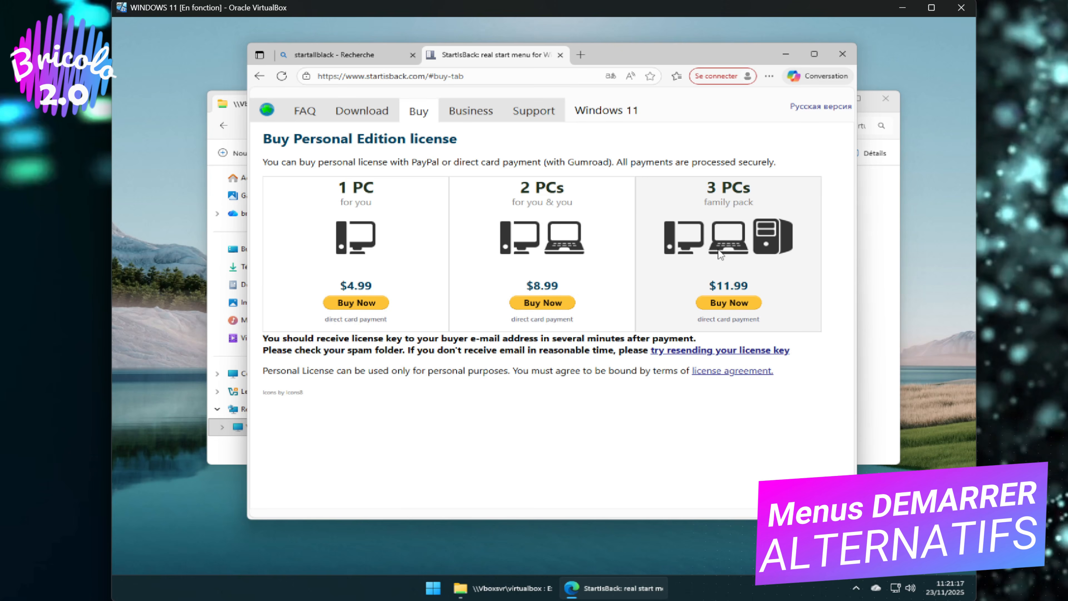
click(259, 76)
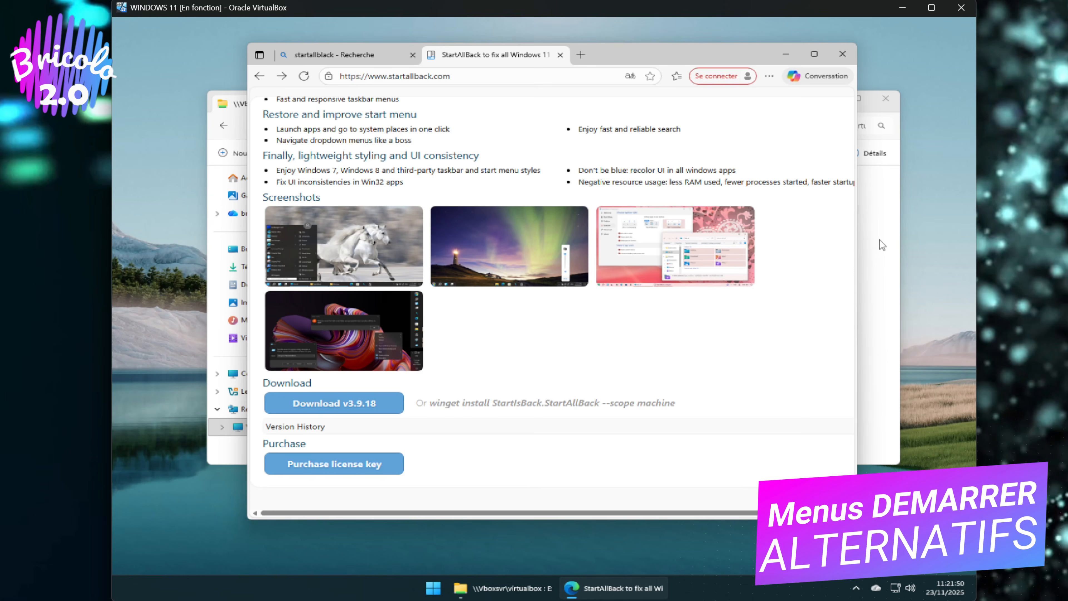
click(880, 263)
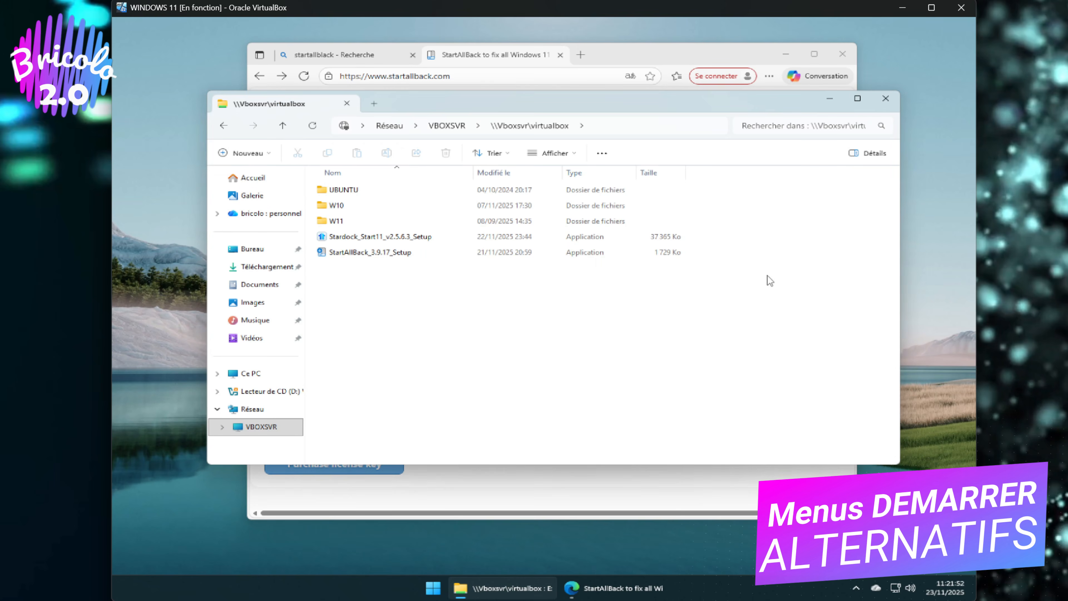
- Install StartAllBack from StartAllBack_3.9.17_Setup for the current account only, and apply the "Vraiment 11" theme
double_click(379, 254)
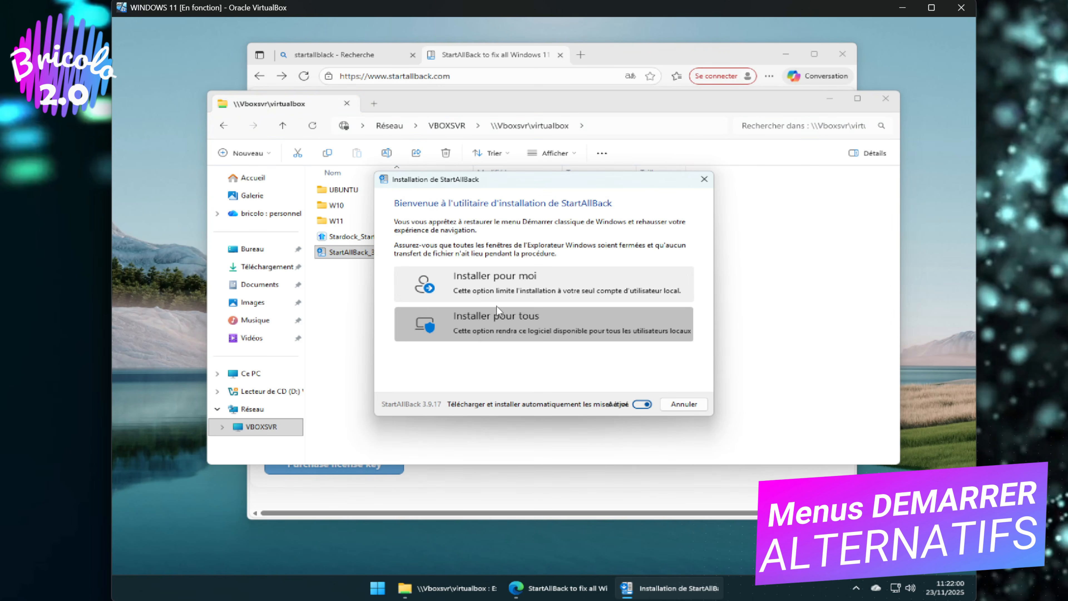
click(499, 282)
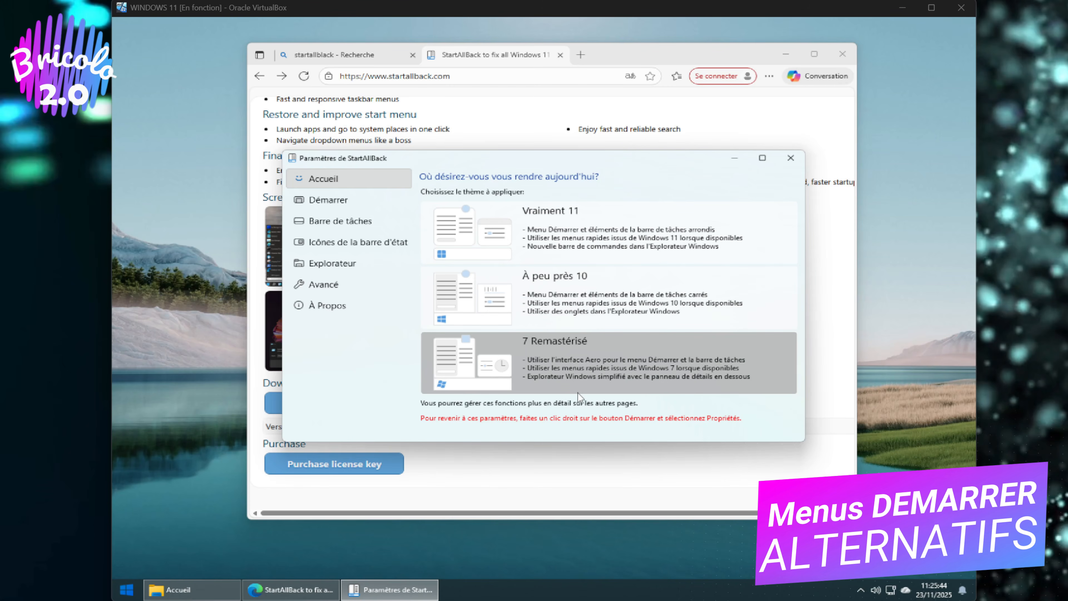
click(565, 229)
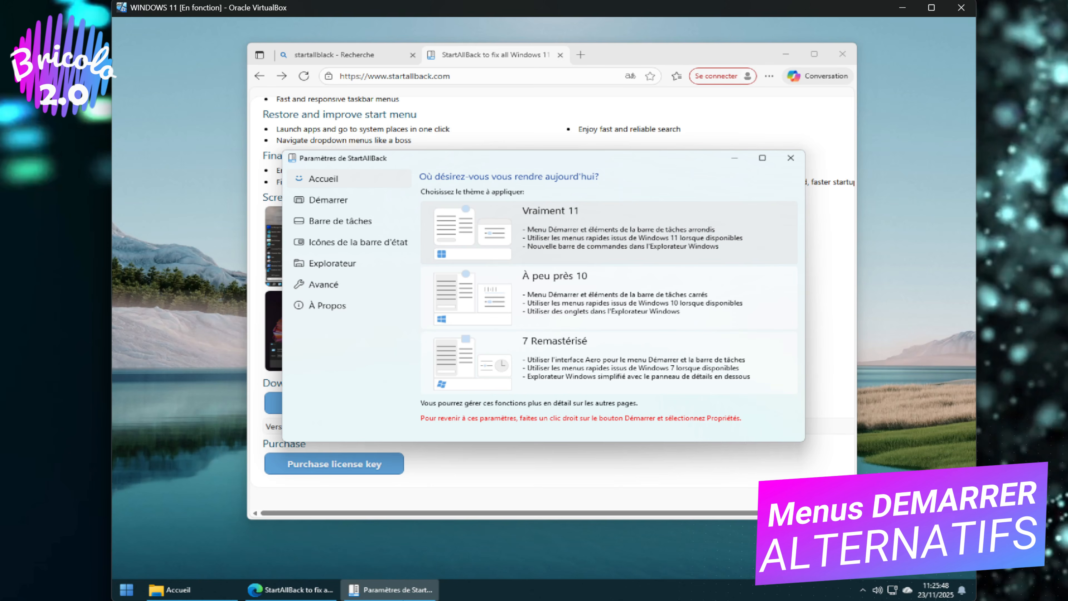
- Examine the "Vraiment 11" Start menu, the hidden notification area icons and the File Explorer window, and close the Explorer window
click(128, 591)
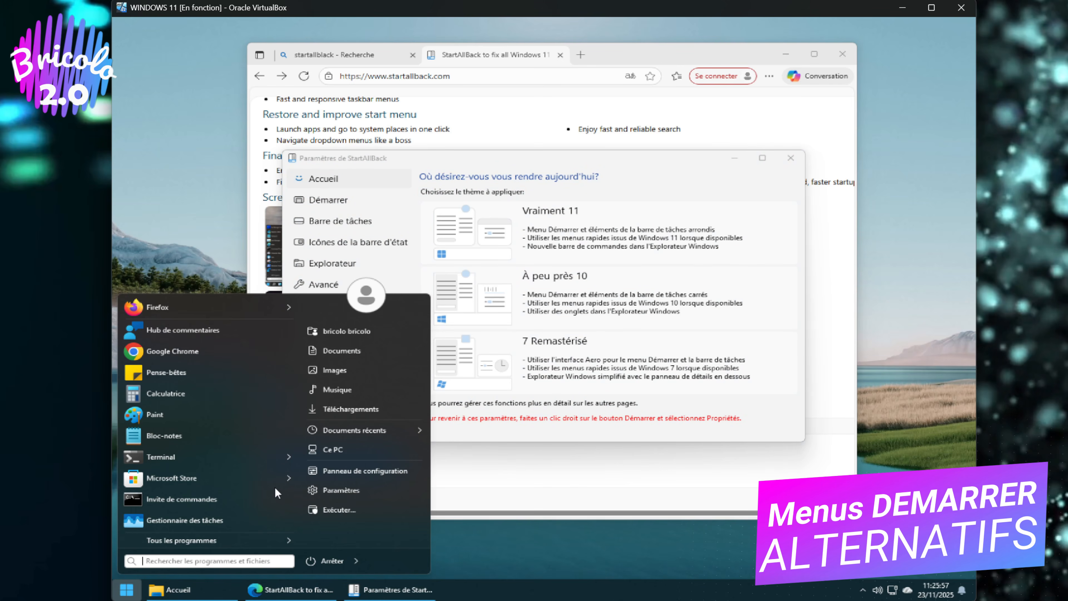
click(864, 591)
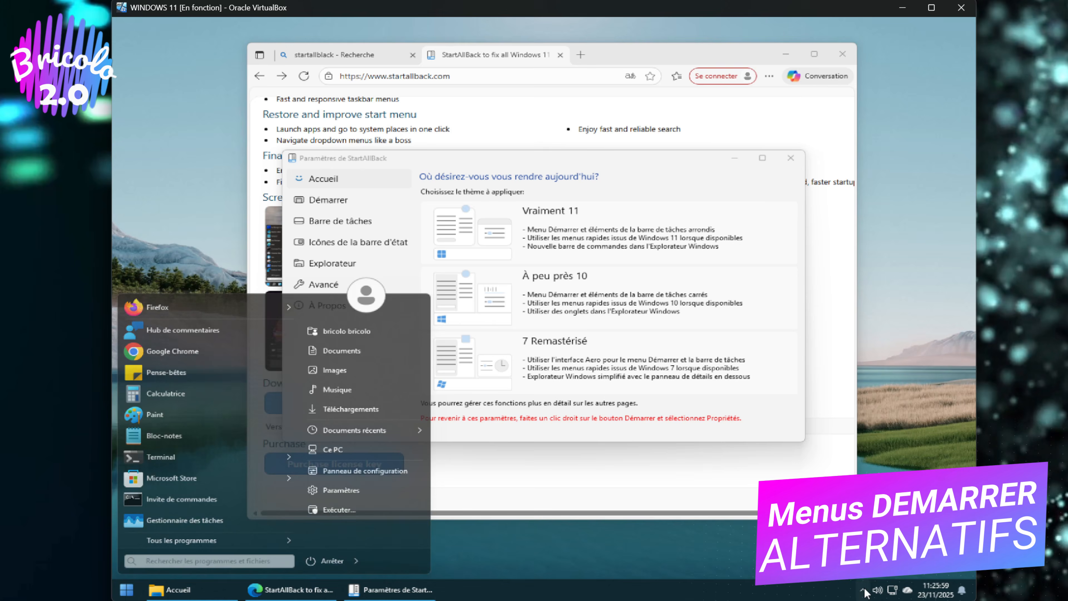
click(177, 591)
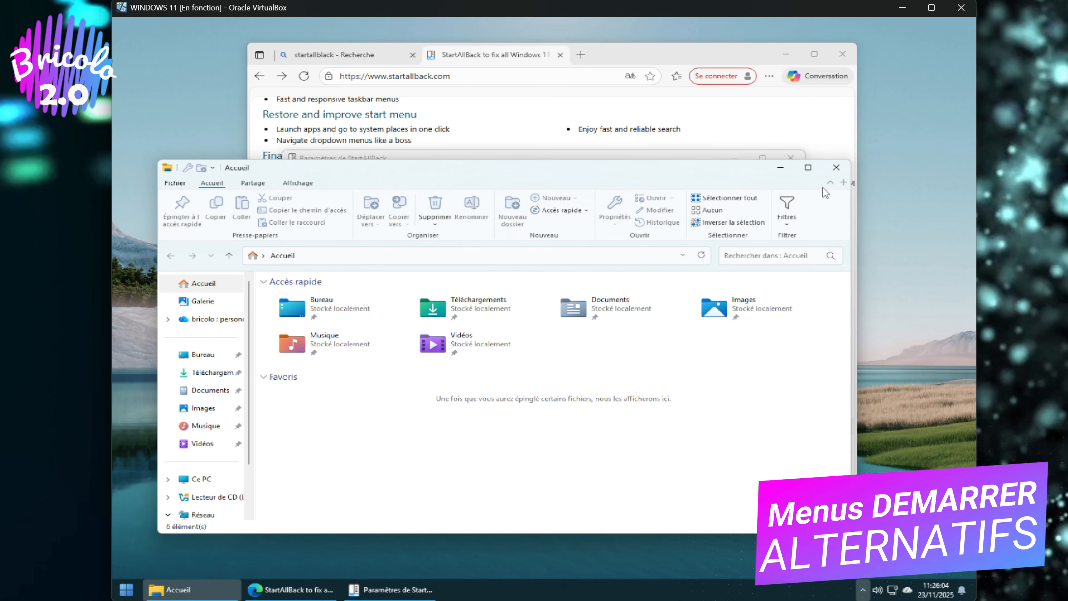
click(837, 167)
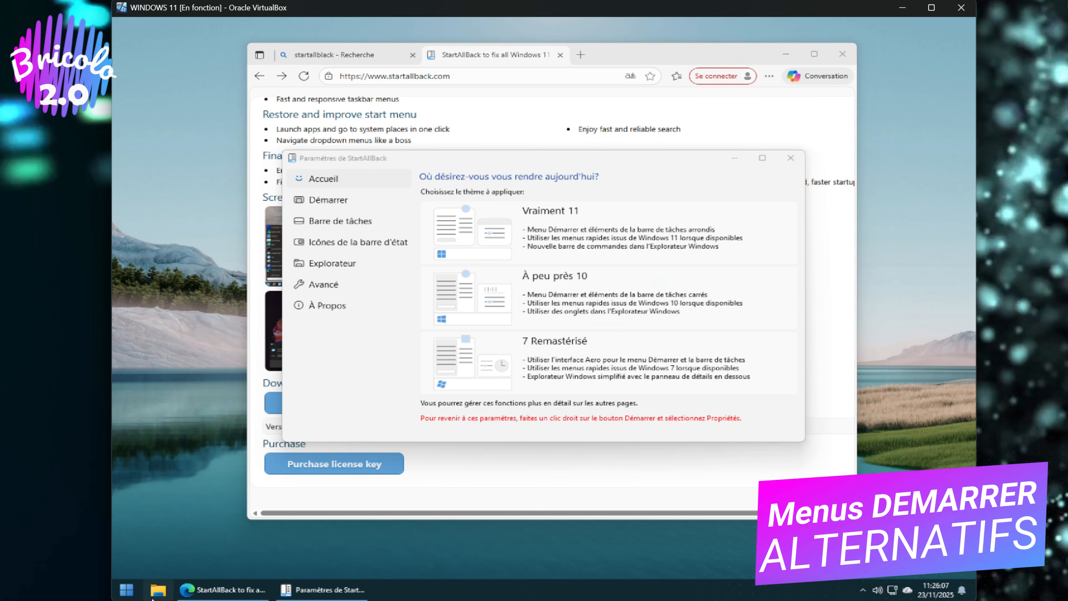
- Reopen File Explorer, try its tabs by adding two more "Accueil" tabs, and close the window
click(158, 590)
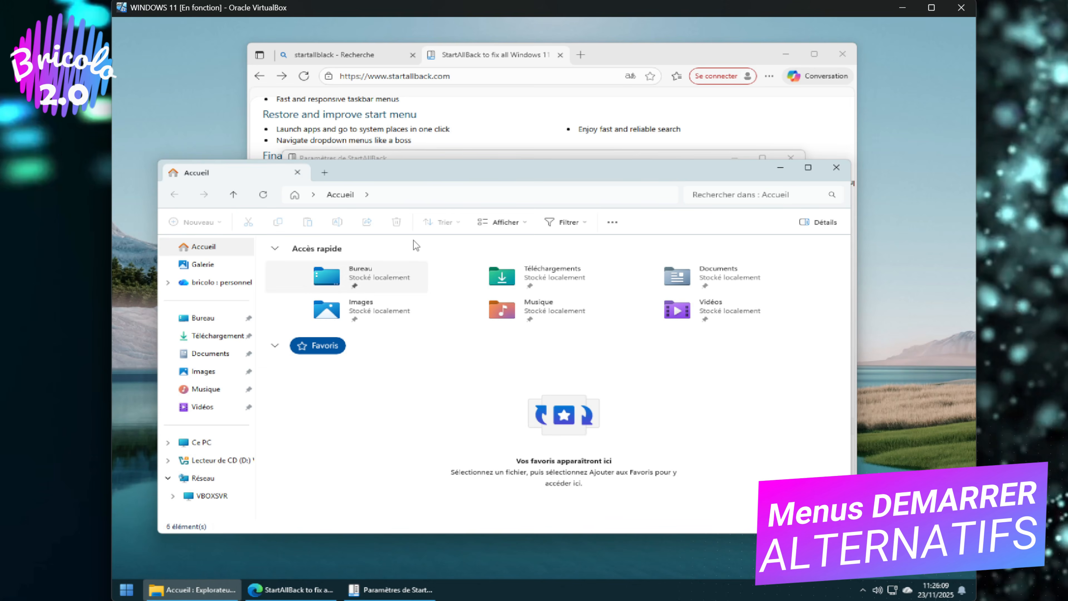
drag(431, 175, 412, 179)
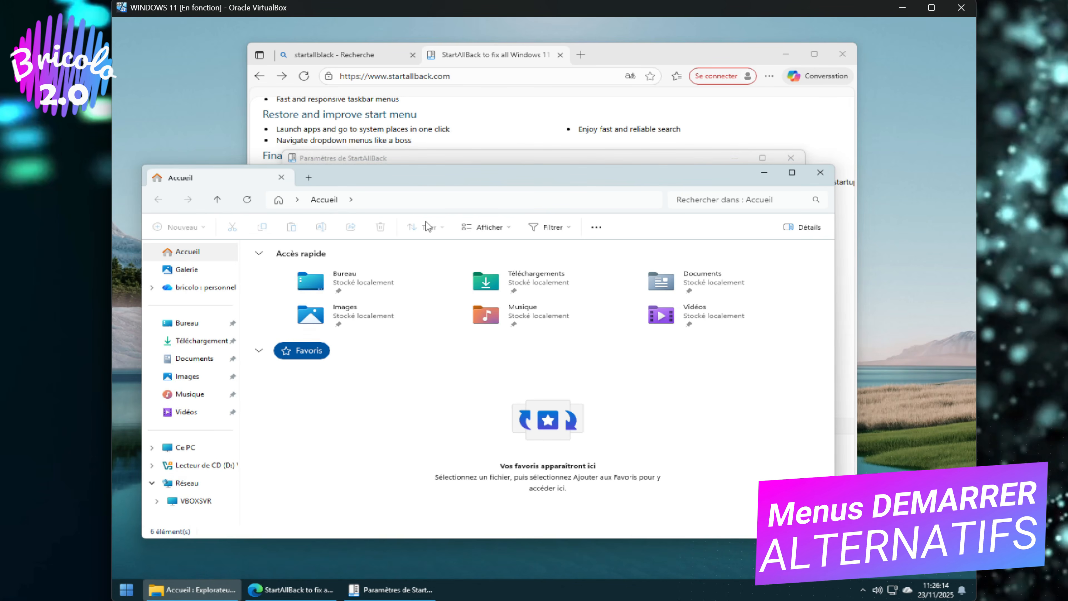
click(308, 179)
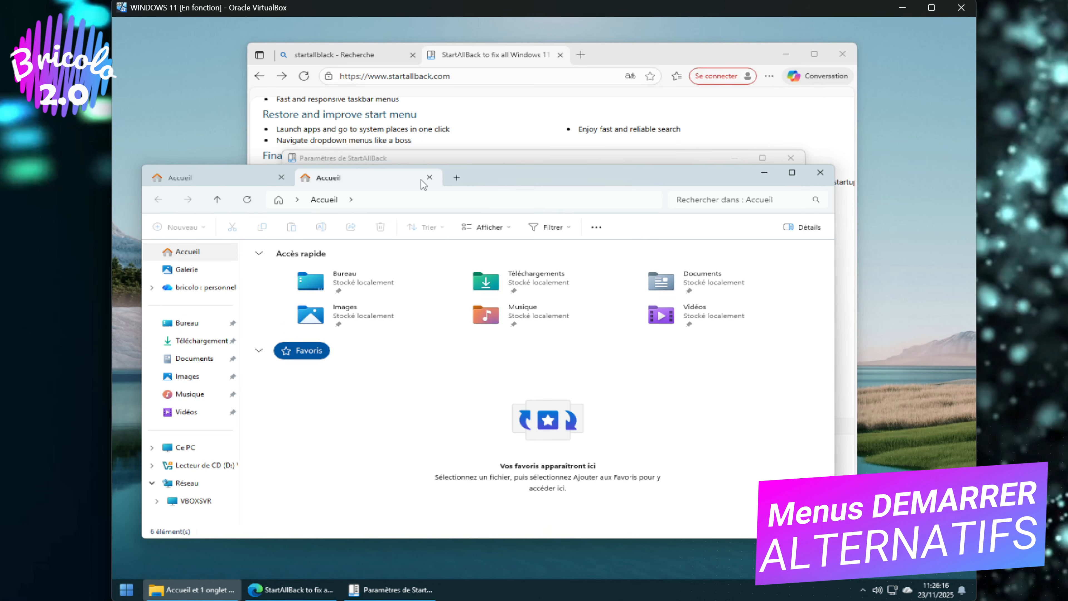
click(457, 181)
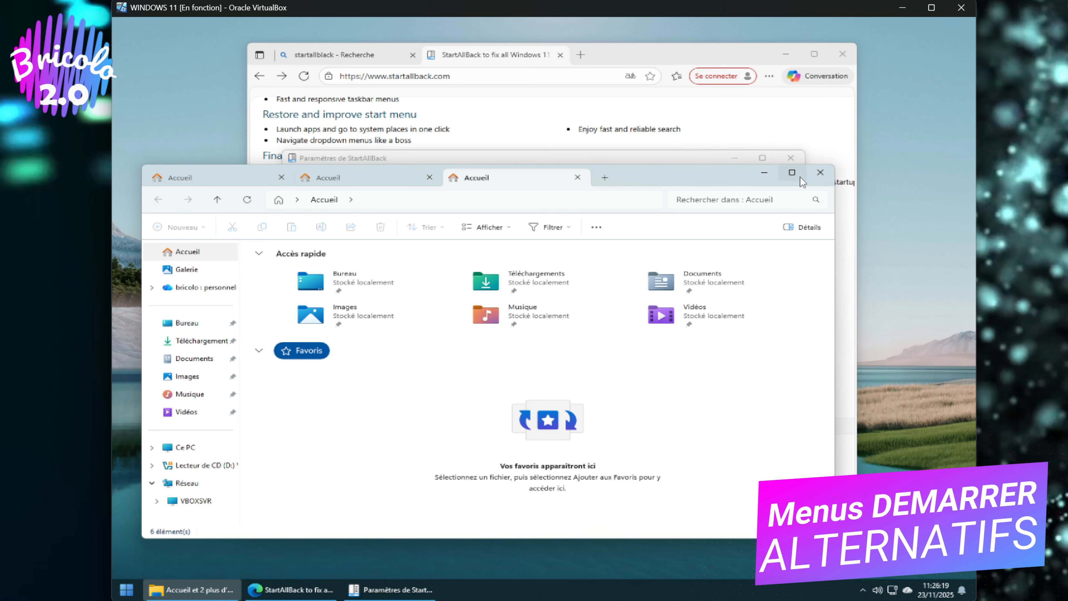
click(821, 173)
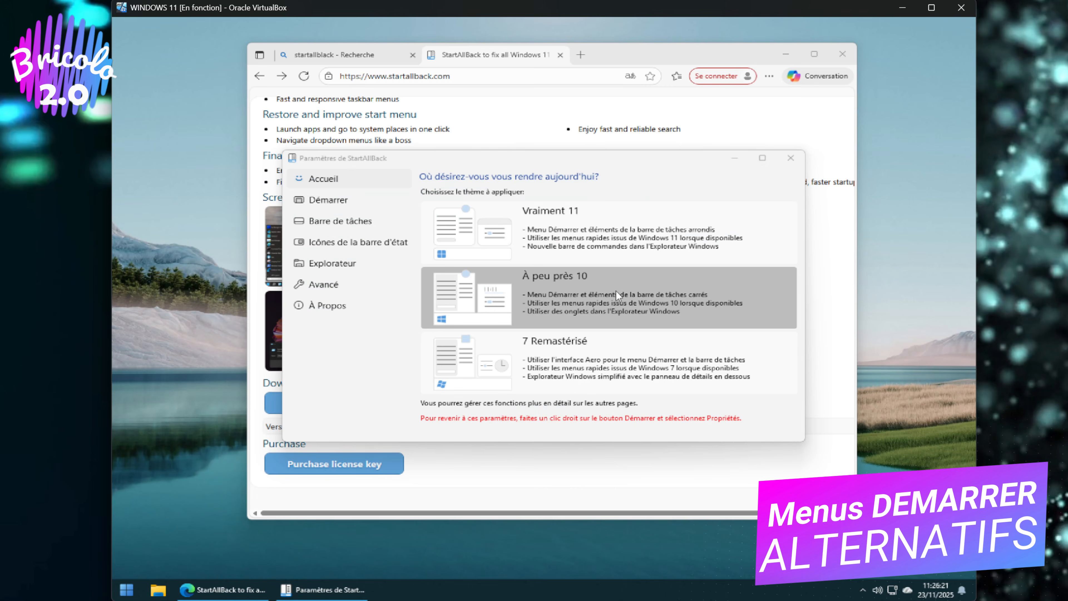
- Apply the "À peu près 10" theme and check the Start menu, the hidden notification area icons and the File Explorer window
click(616, 290)
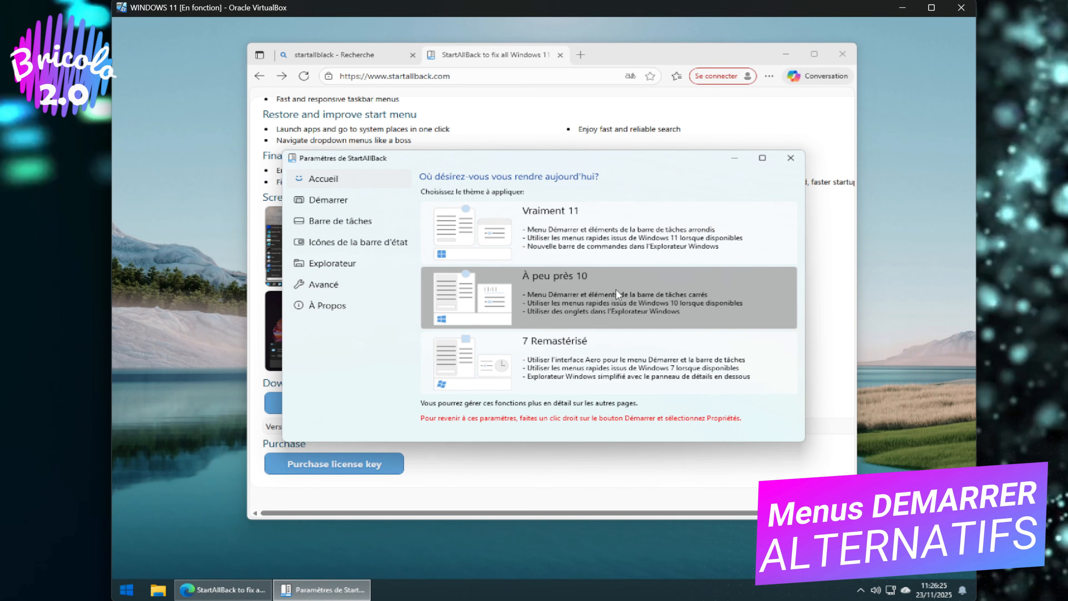
click(127, 589)
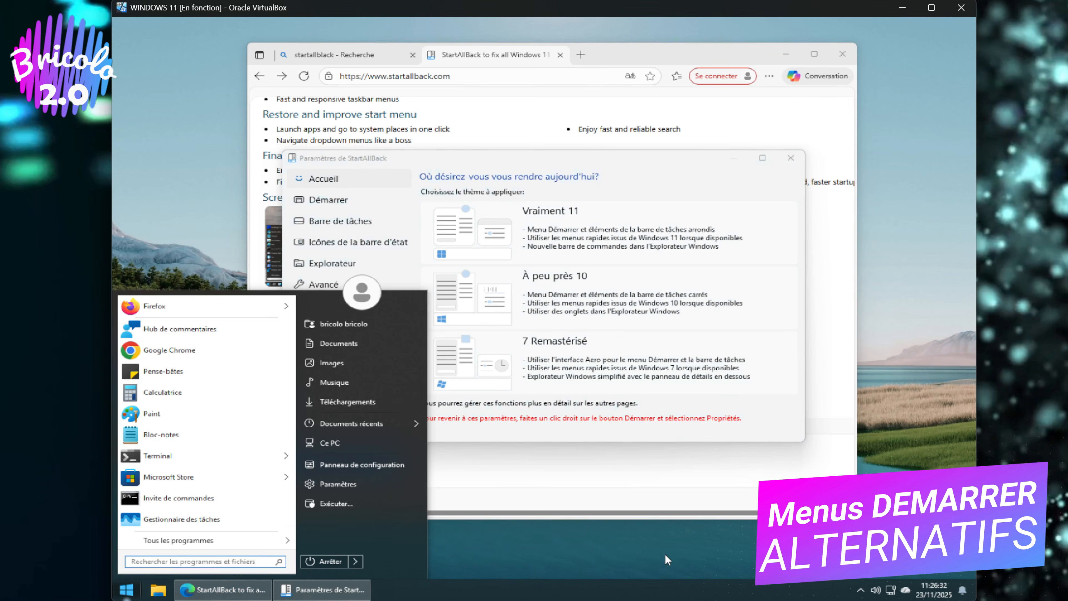
click(870, 596)
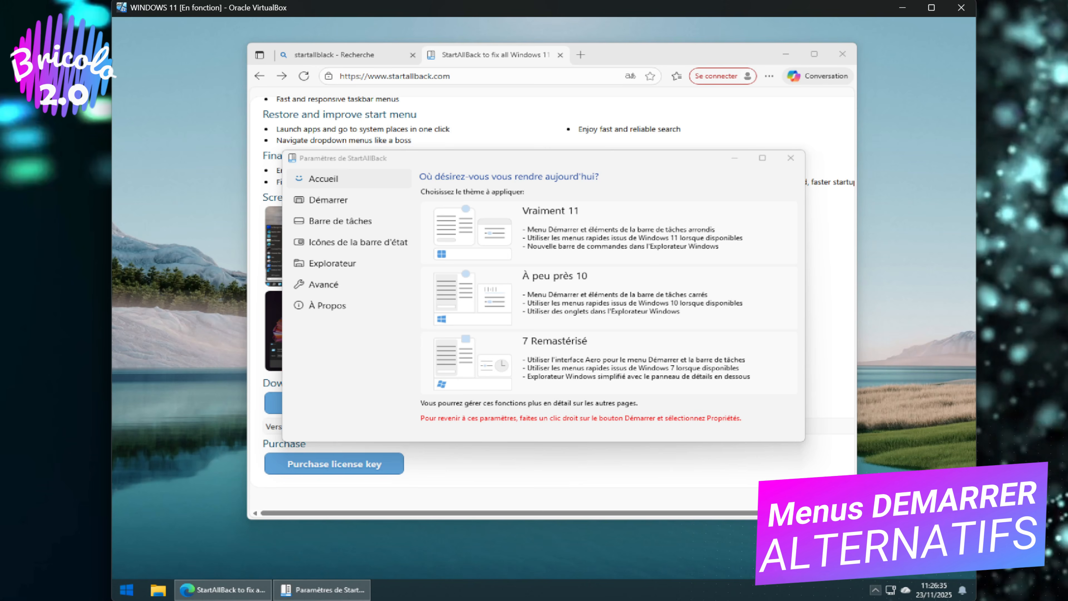
click(157, 590)
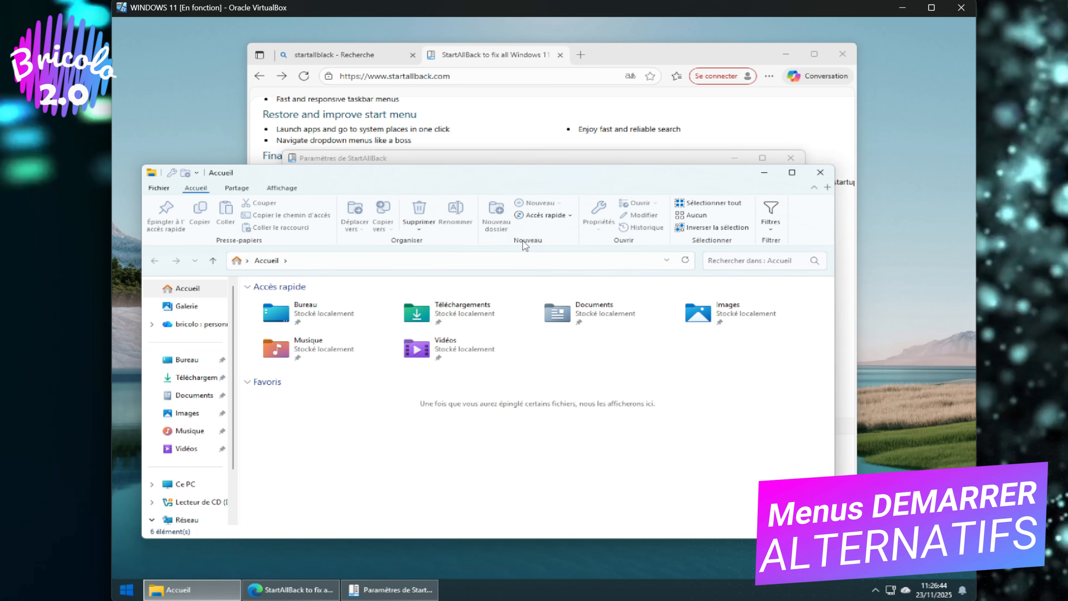
click(820, 173)
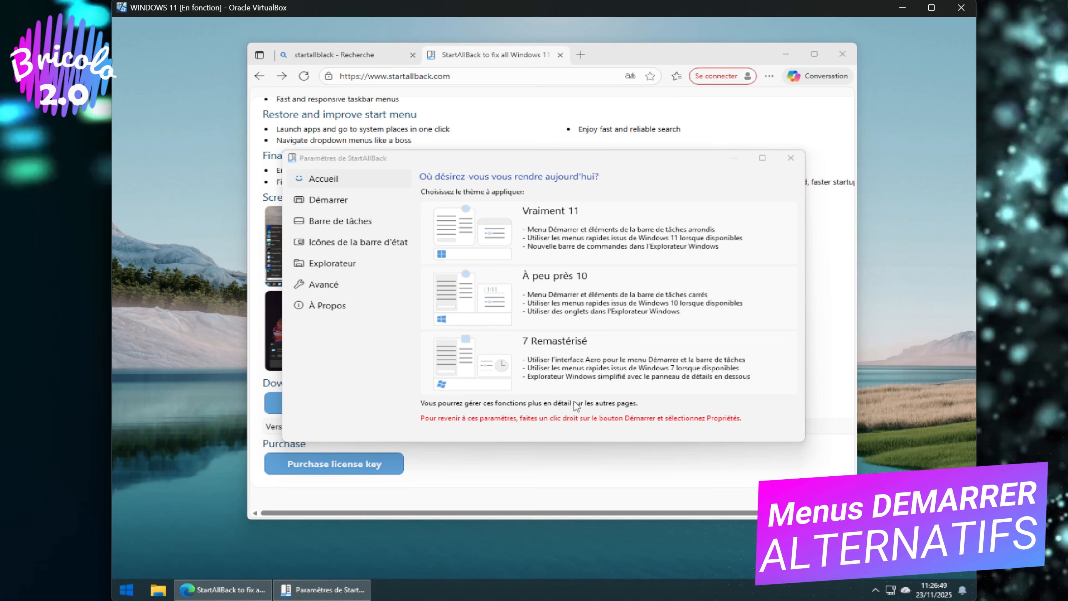
- Apply the "7 Remastérisé" theme and check the look of the Start menu
click(567, 376)
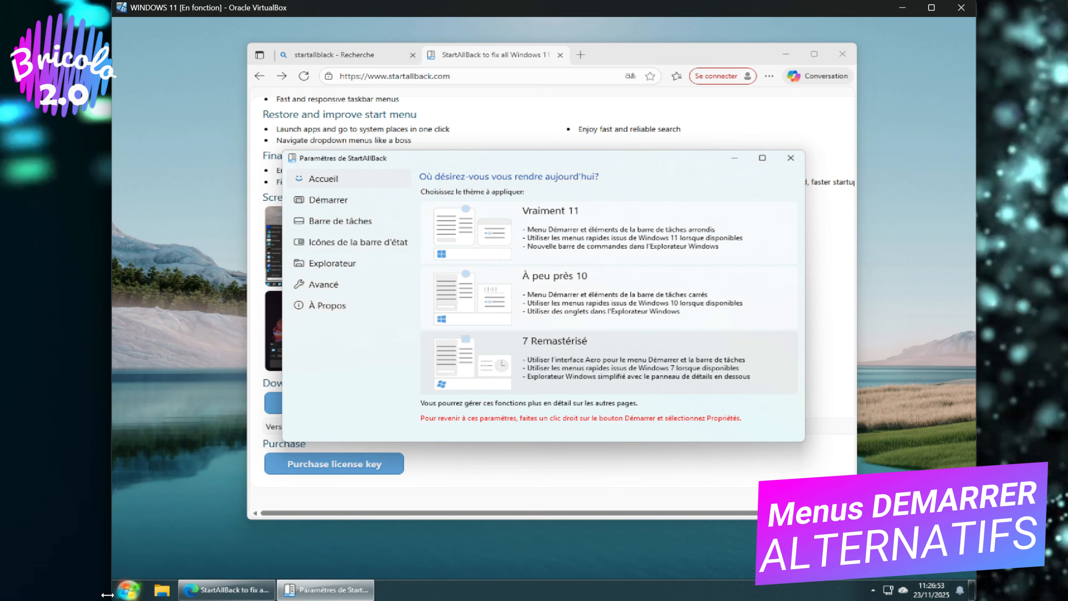
click(129, 592)
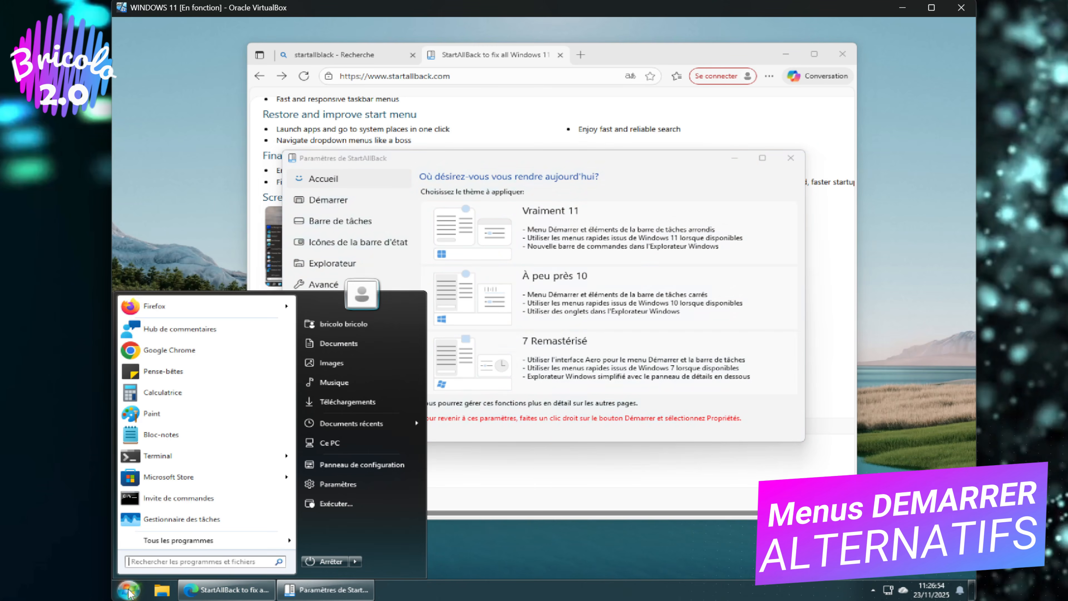
click(168, 593)
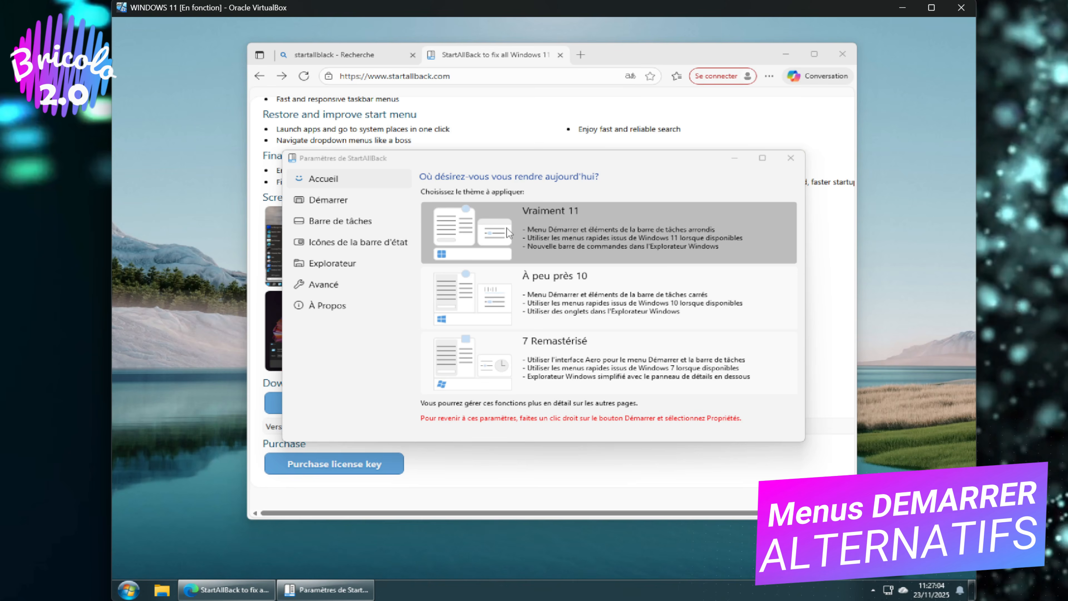
- Look through StartAllBack's "Explorateur", "Démarrer" and "Accueil" settings, and check the layout of a new File Explorer window
click(363, 265)
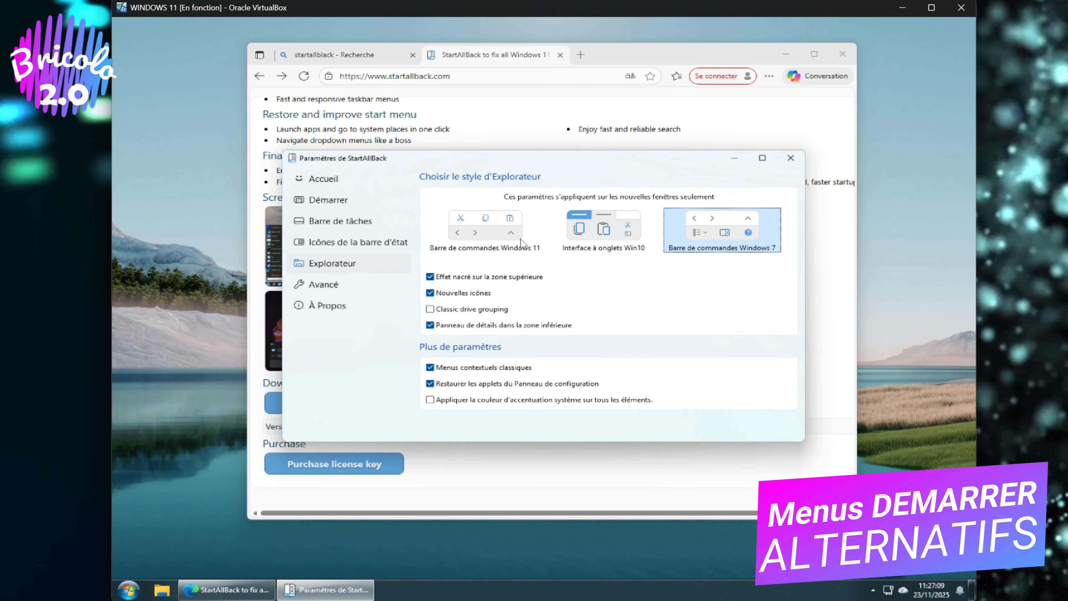
click(342, 200)
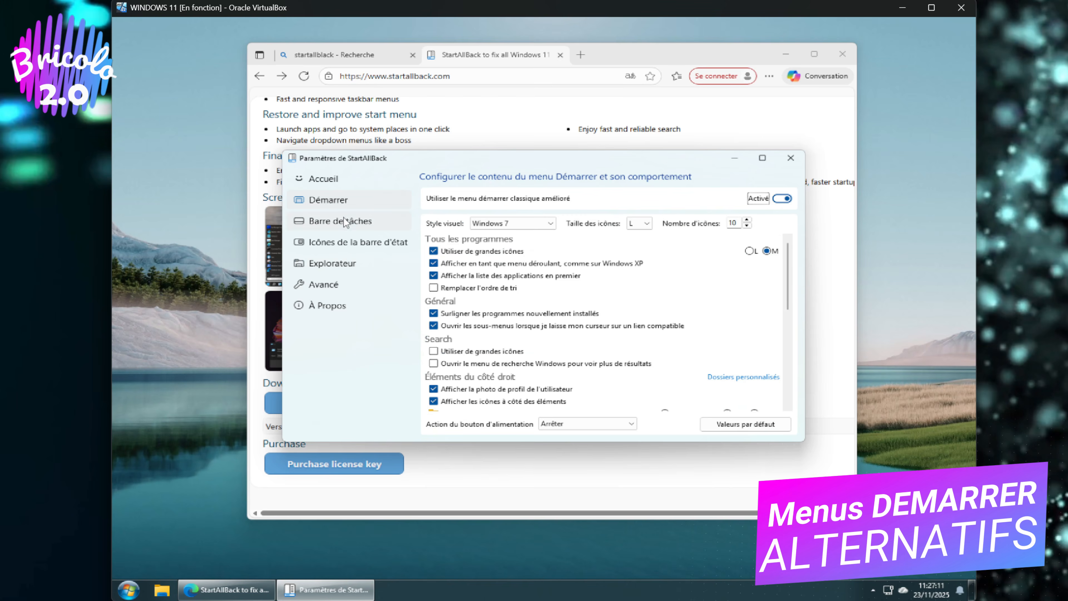
click(337, 185)
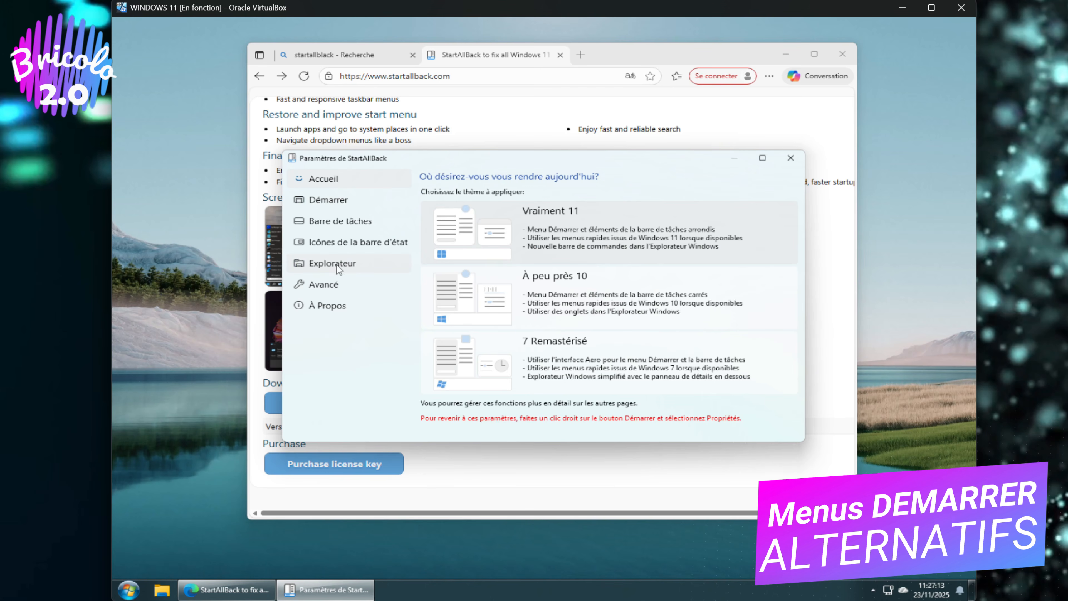
click(162, 591)
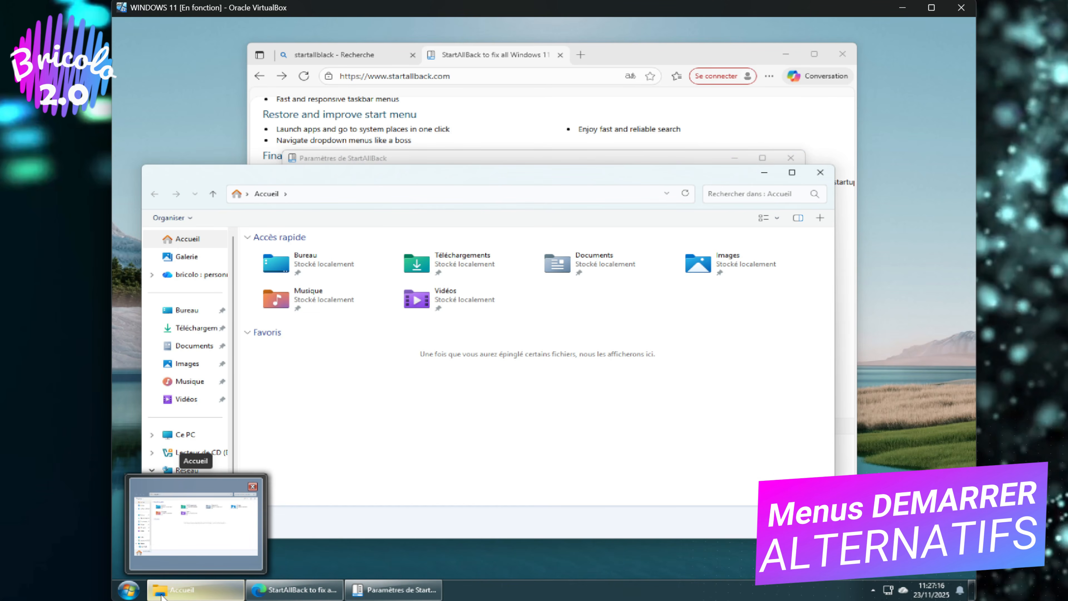
click(162, 591)
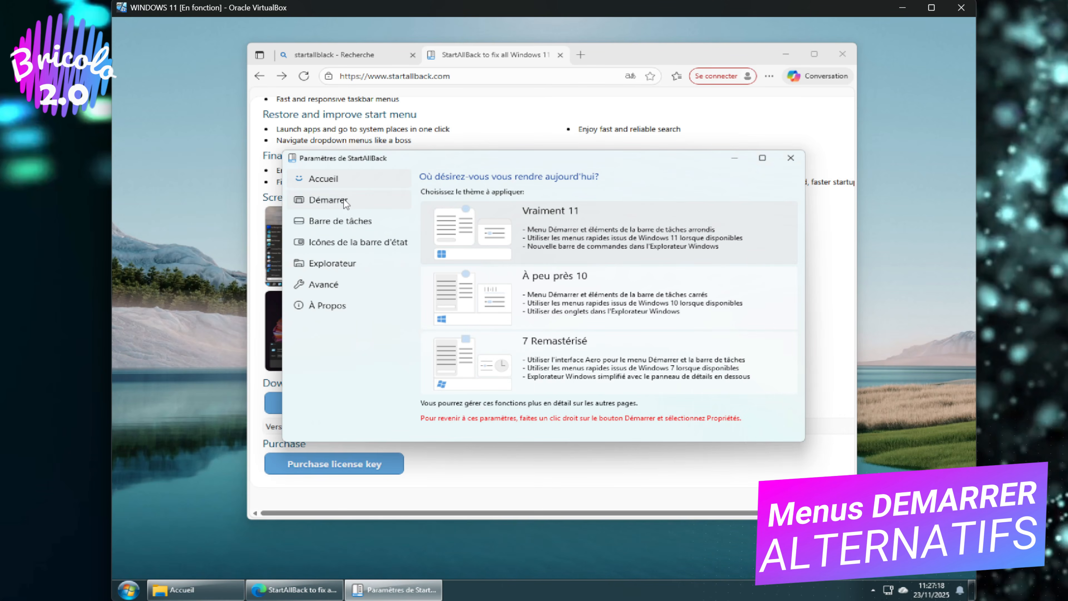
click(344, 201)
click(345, 184)
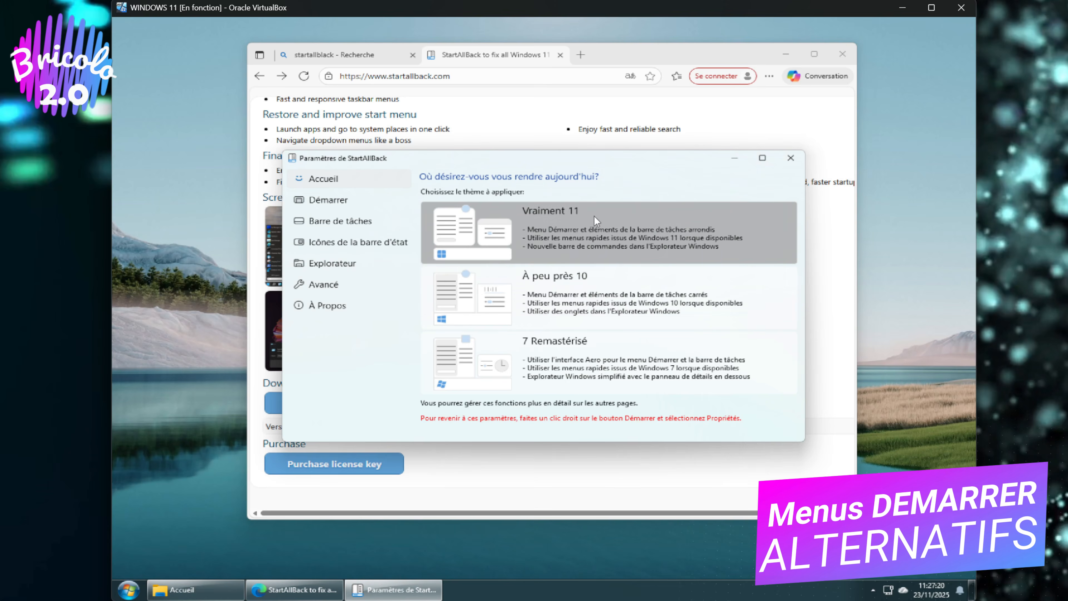
- Set the Explorer style to "Interface à onglets Win10" and check it in a newly opened File Explorer window
click(355, 265)
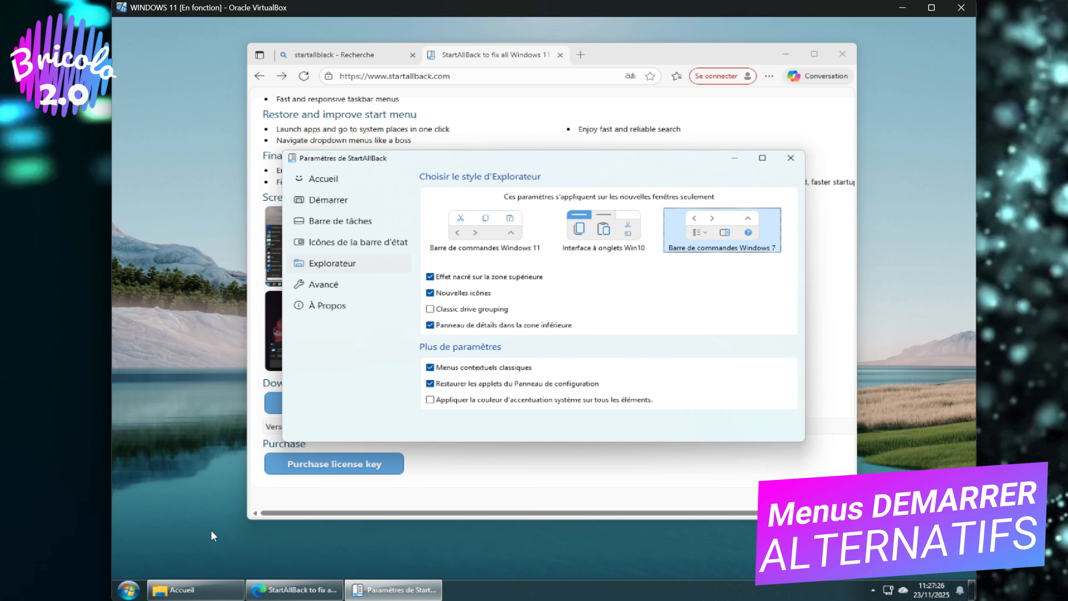
click(188, 592)
click(188, 591)
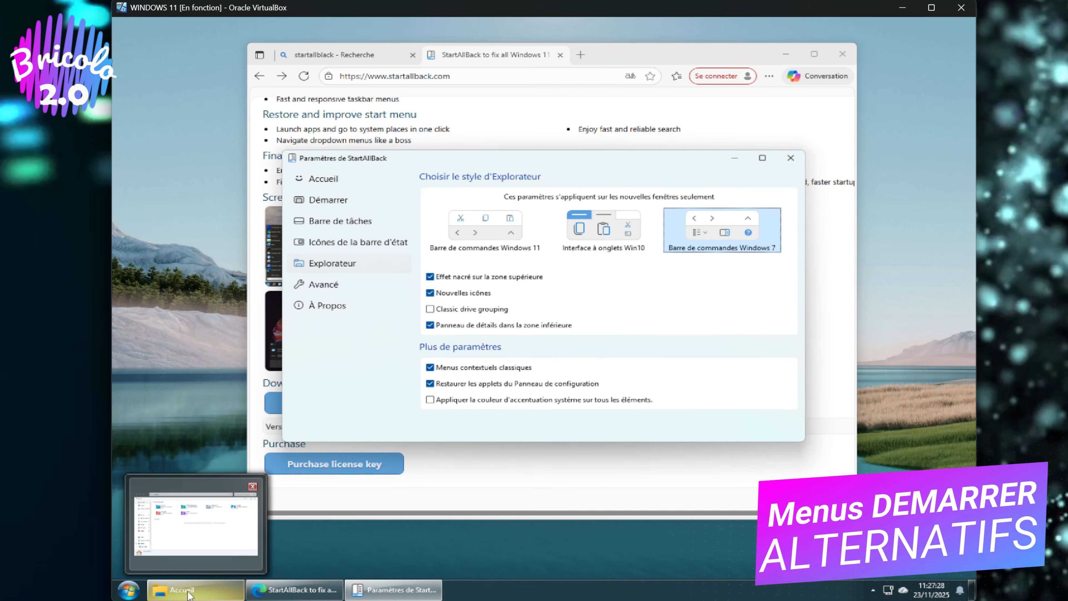
click(188, 592)
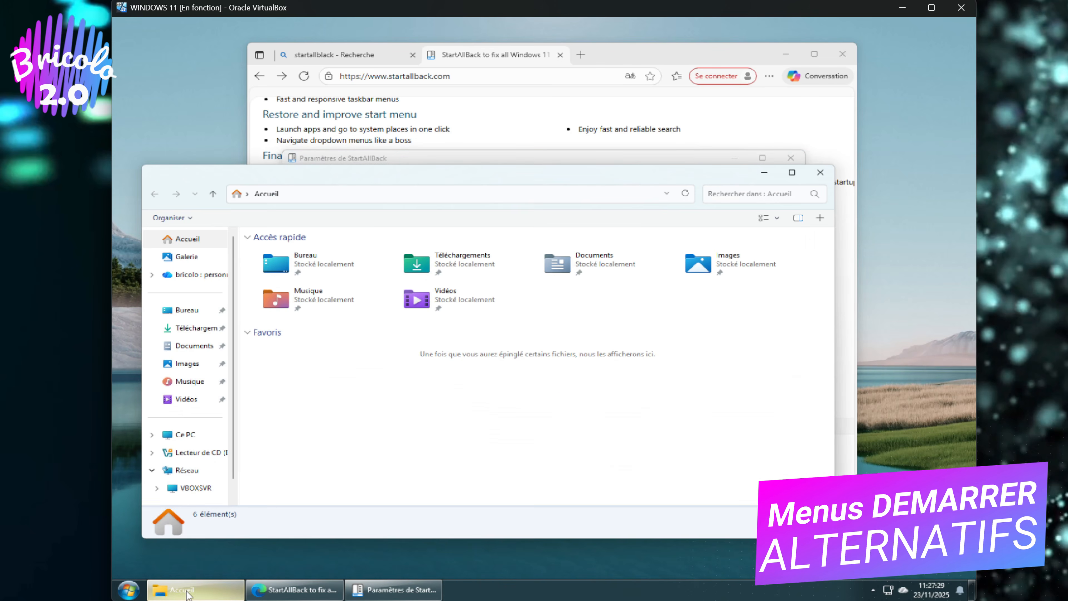
click(826, 176)
click(615, 228)
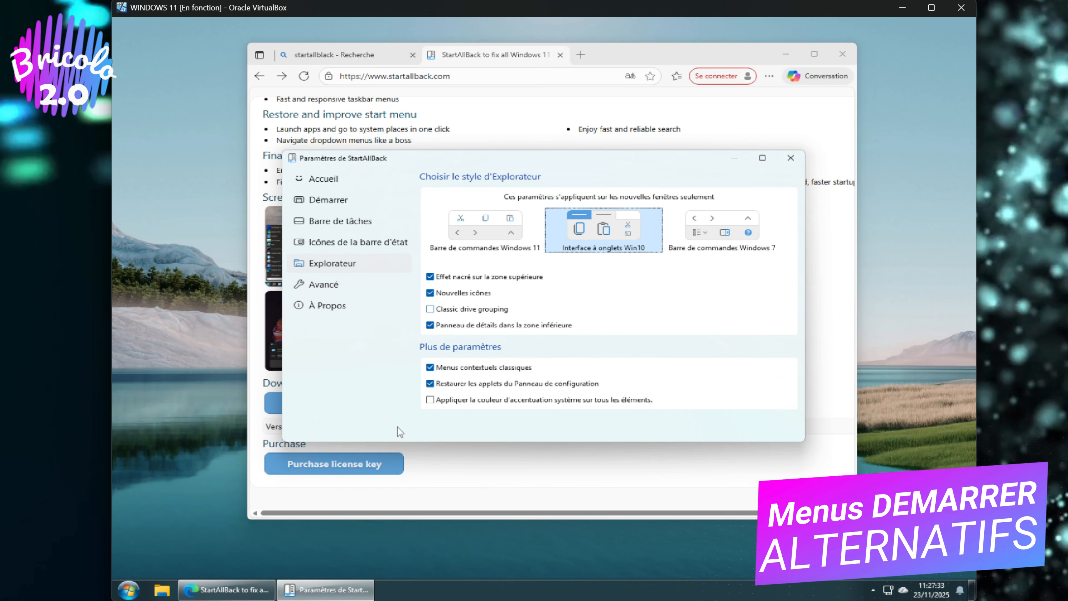
click(162, 590)
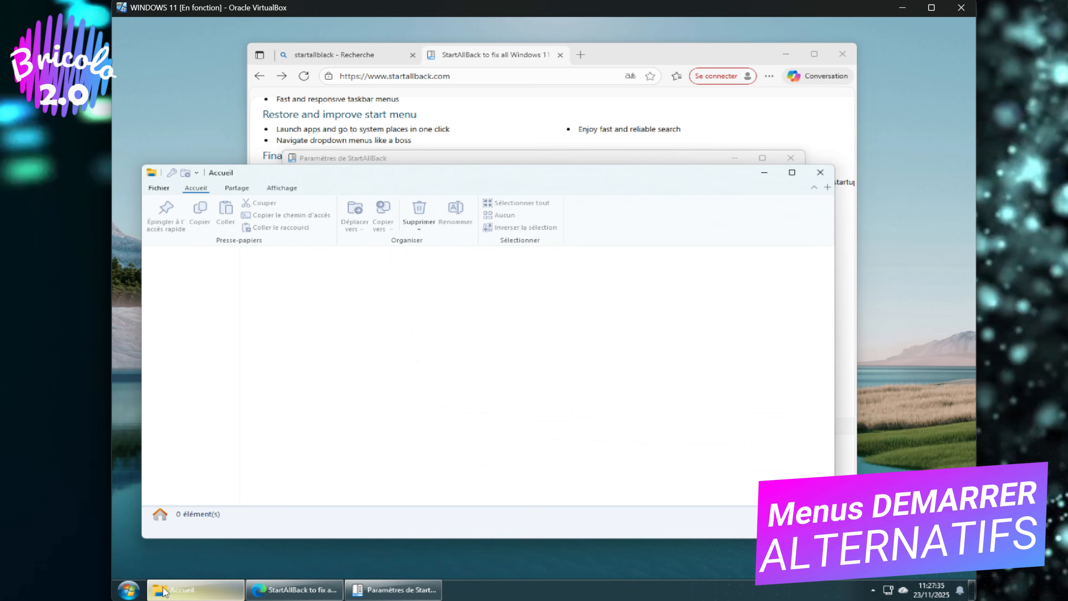
click(768, 174)
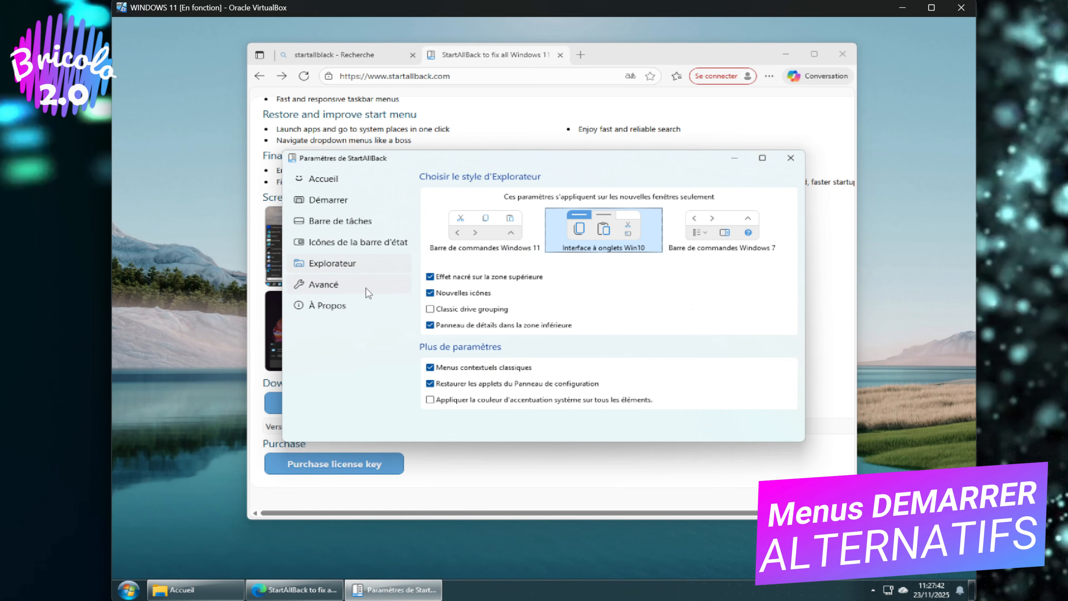
- Turn off the enhanced classic Start menu in the "Démarrer" settings and open the Start menu to check it
click(346, 204)
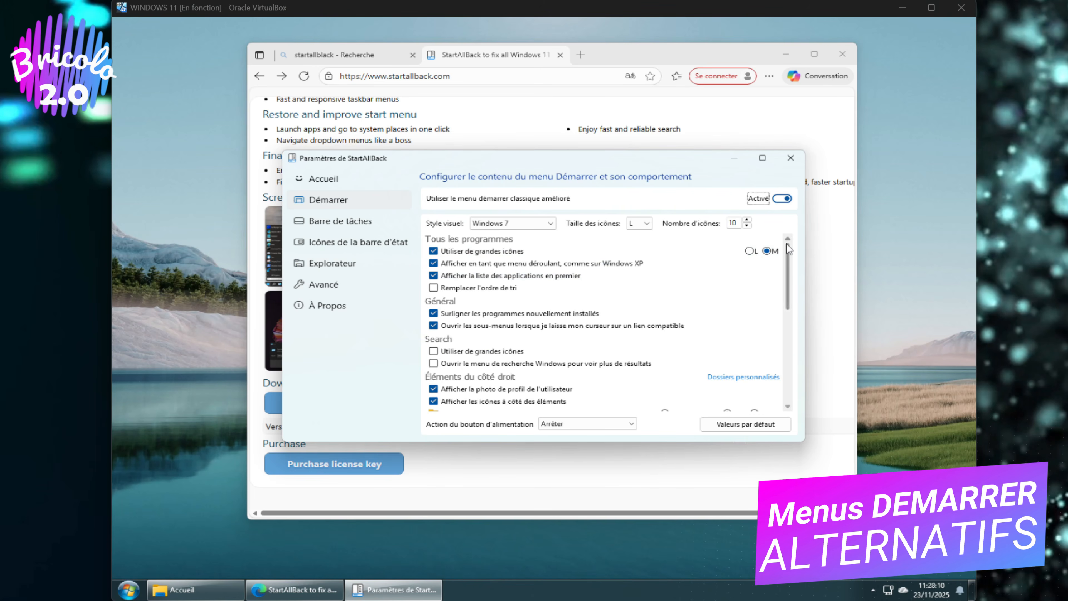
click(782, 199)
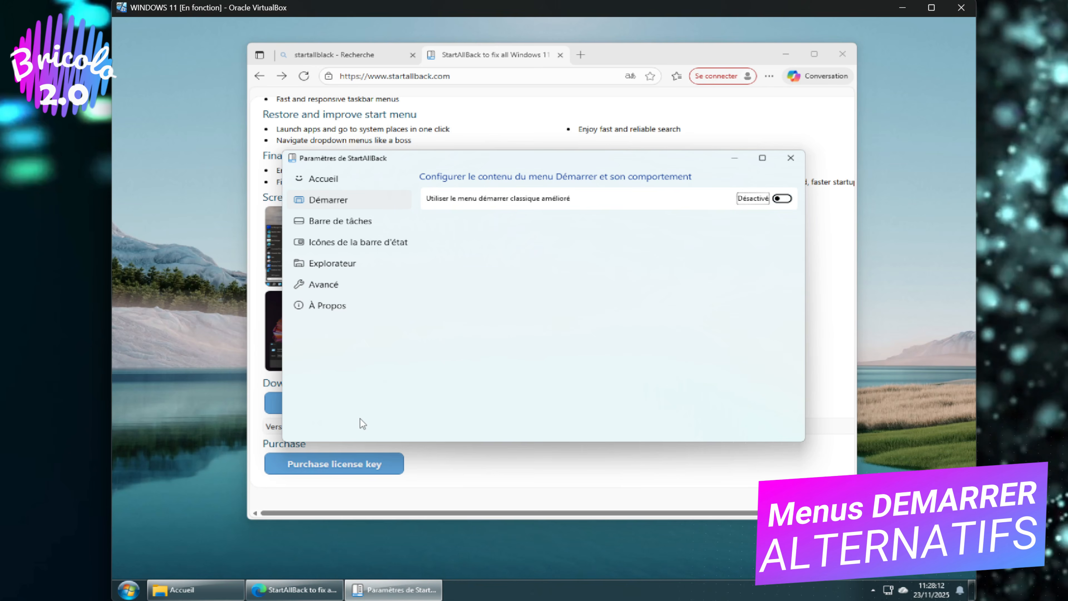
click(133, 591)
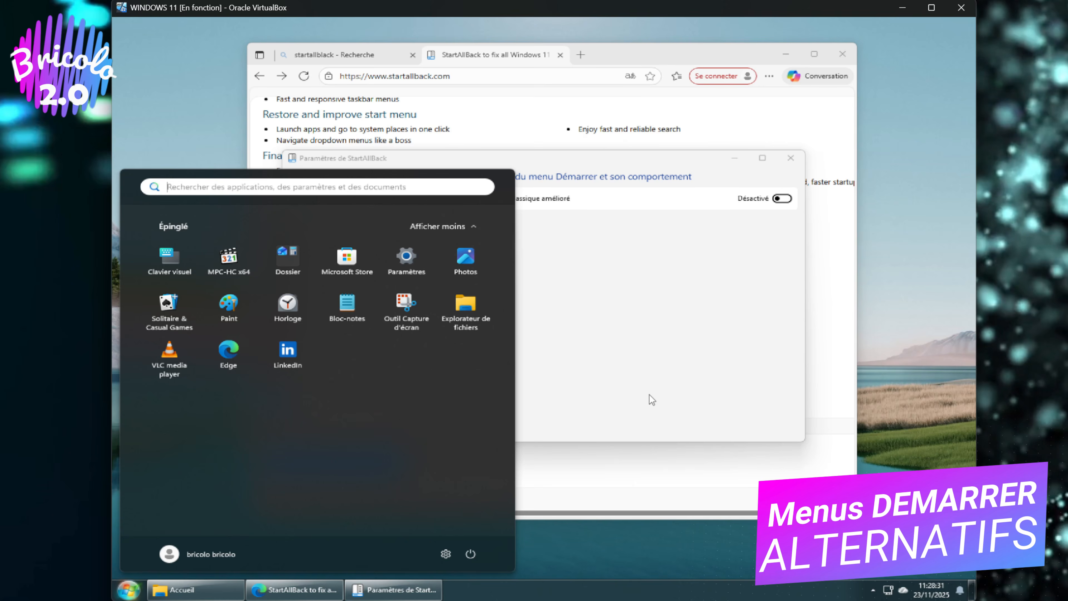
- Turn the enhanced classic Start menu back on in the "Démarrer" settings
click(663, 372)
click(784, 198)
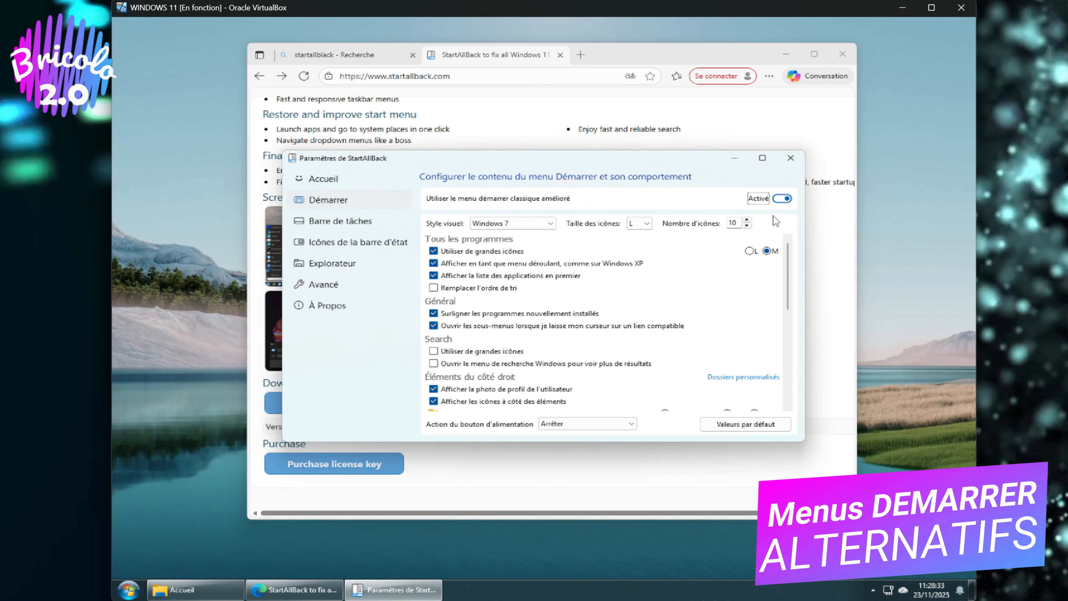
key(Tab)
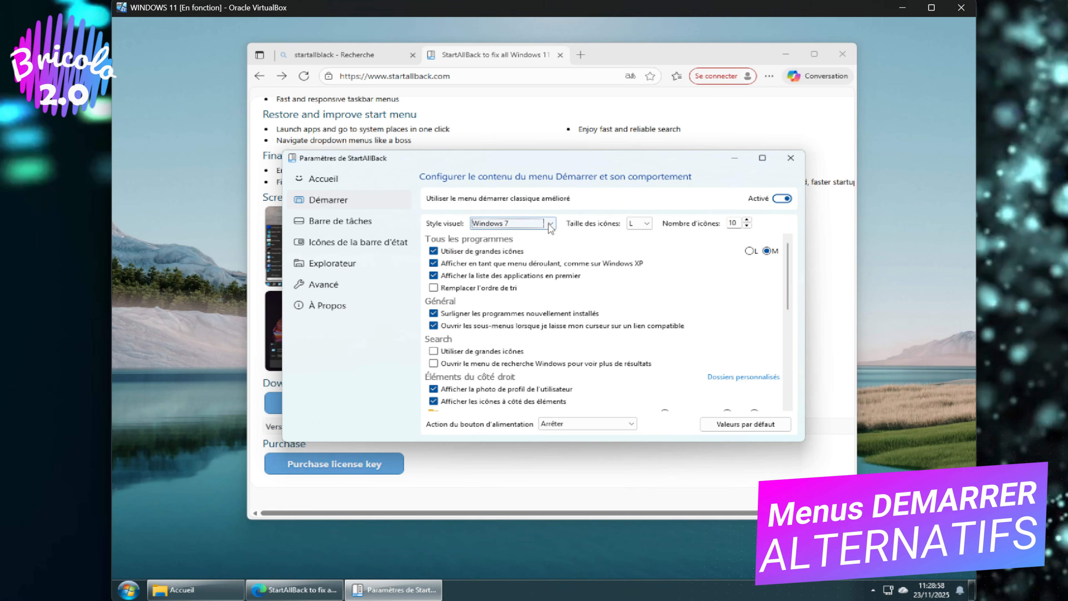
- Try the visual styles "Par défaut", "Plain8" and "Windows 7" for the Start menu, checking the menu's look with each one
click(530, 224)
click(529, 236)
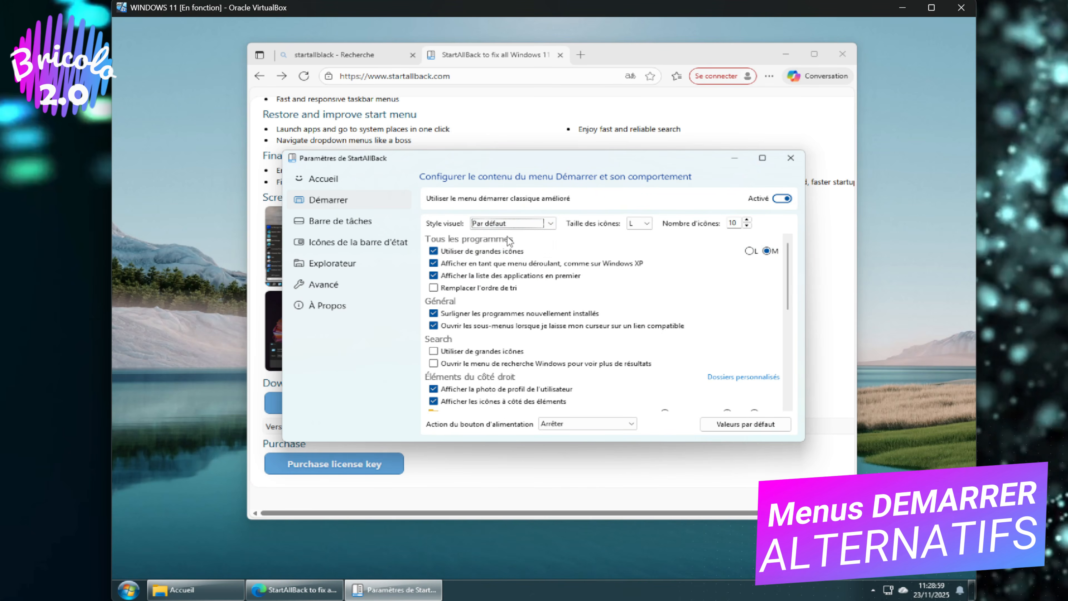
click(138, 589)
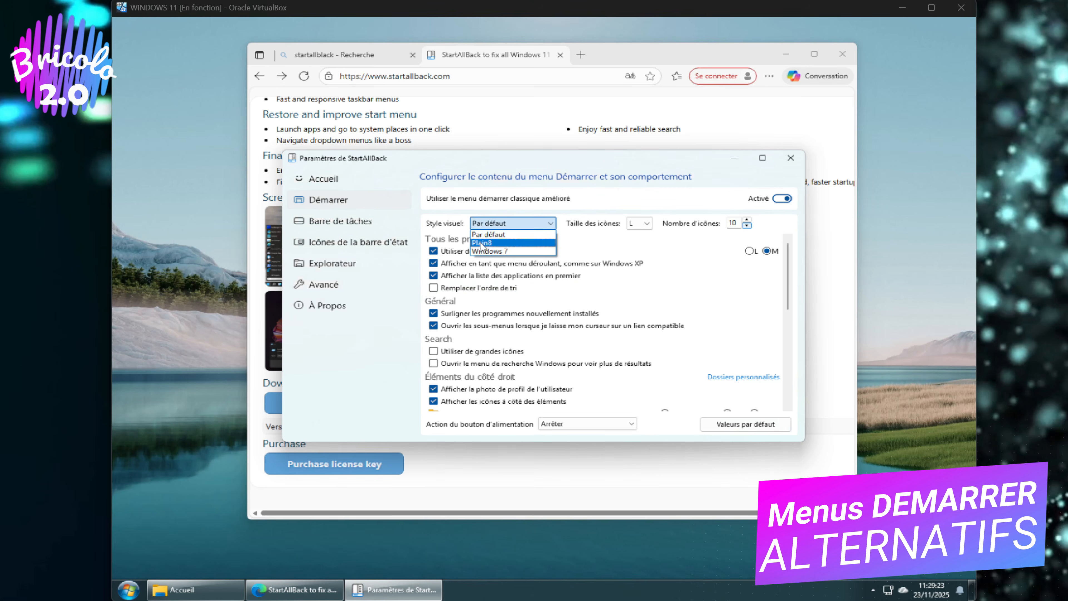
click(483, 242)
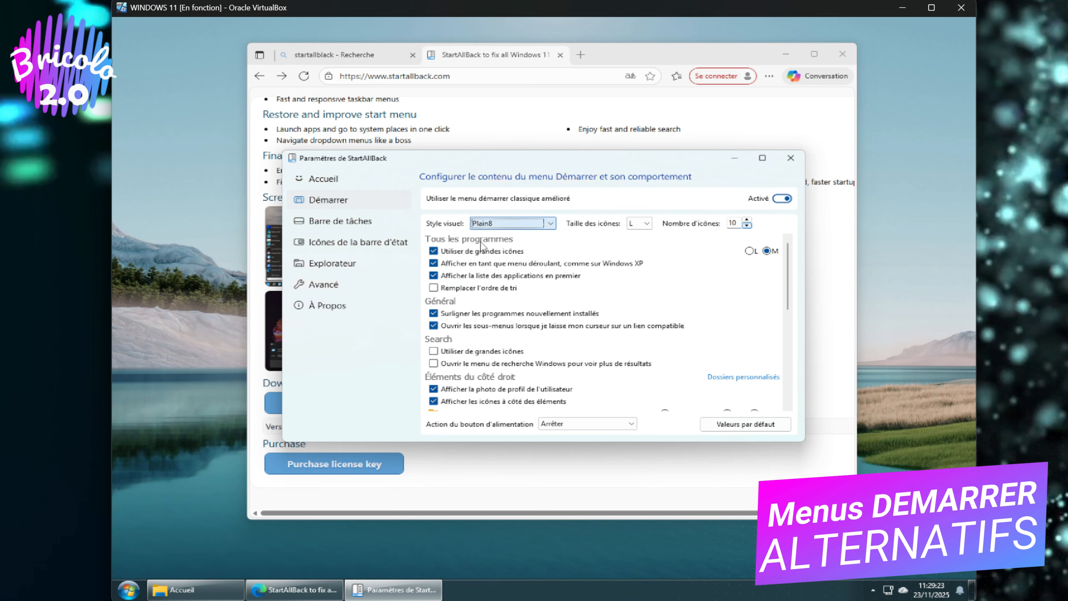
click(128, 590)
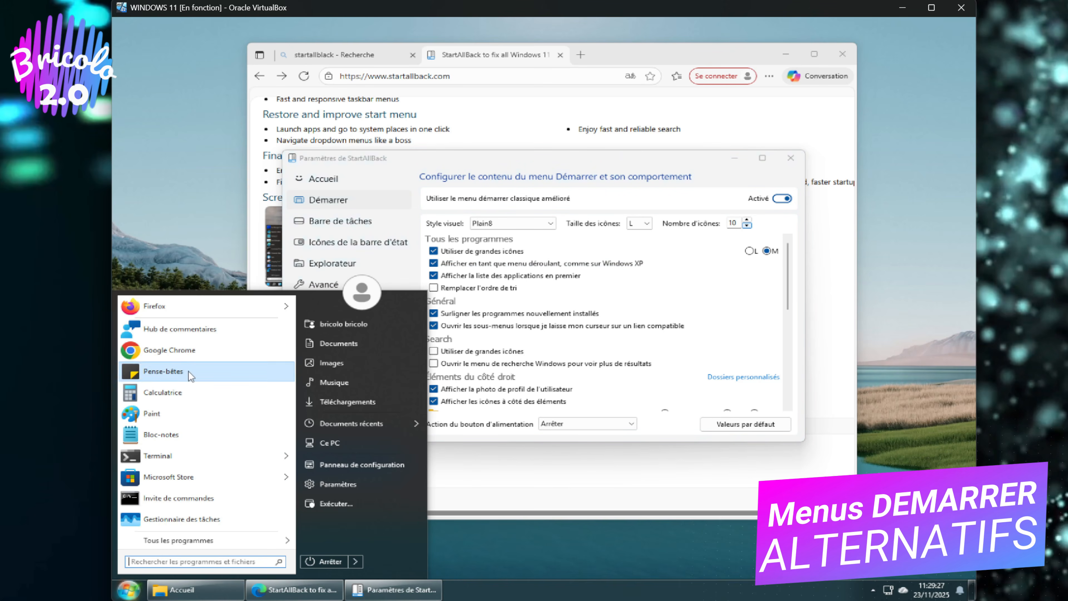
click(510, 224)
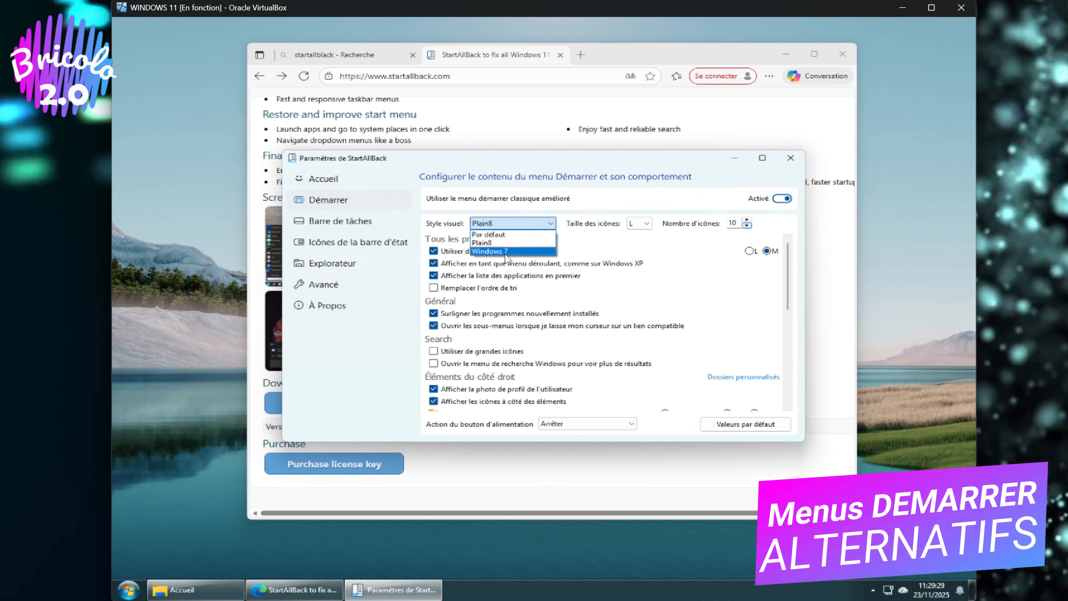
click(505, 252)
click(130, 591)
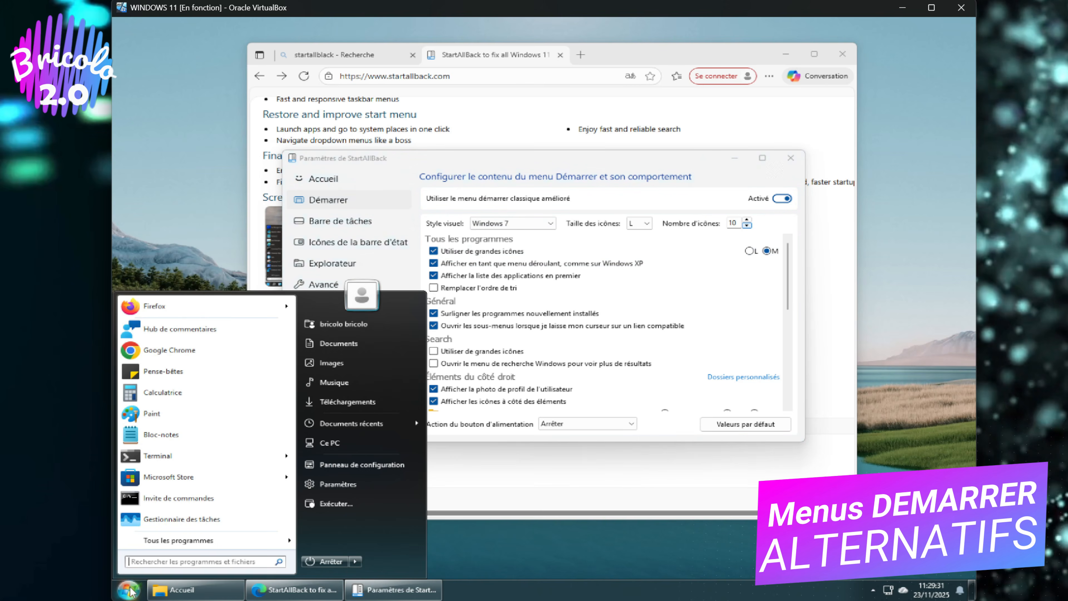
- Set the Start menu's visual style to "Plain8" and open the menu to check it
click(550, 228)
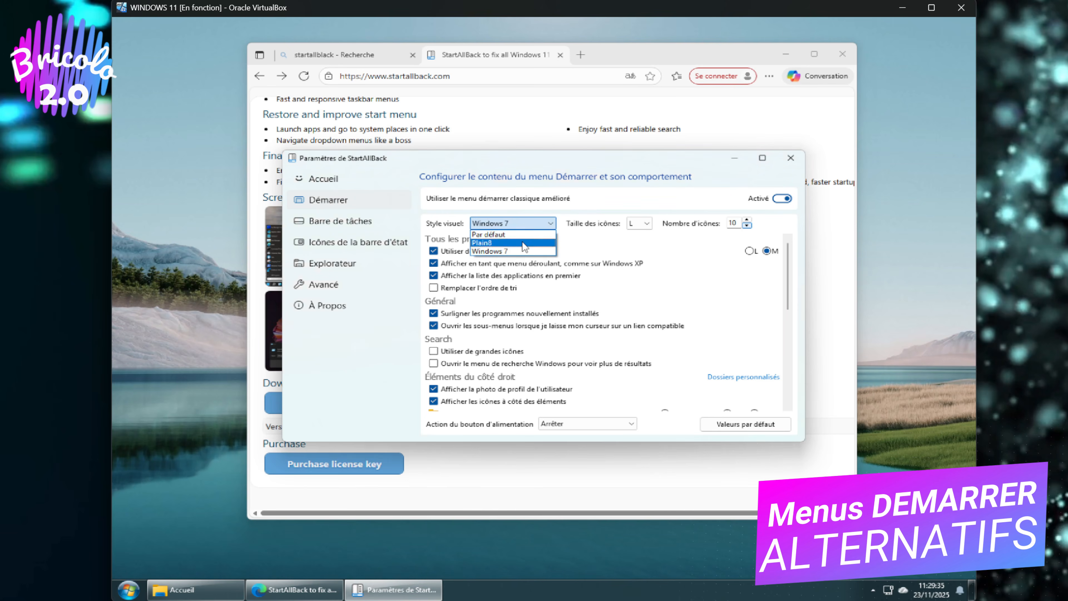
click(523, 241)
click(129, 590)
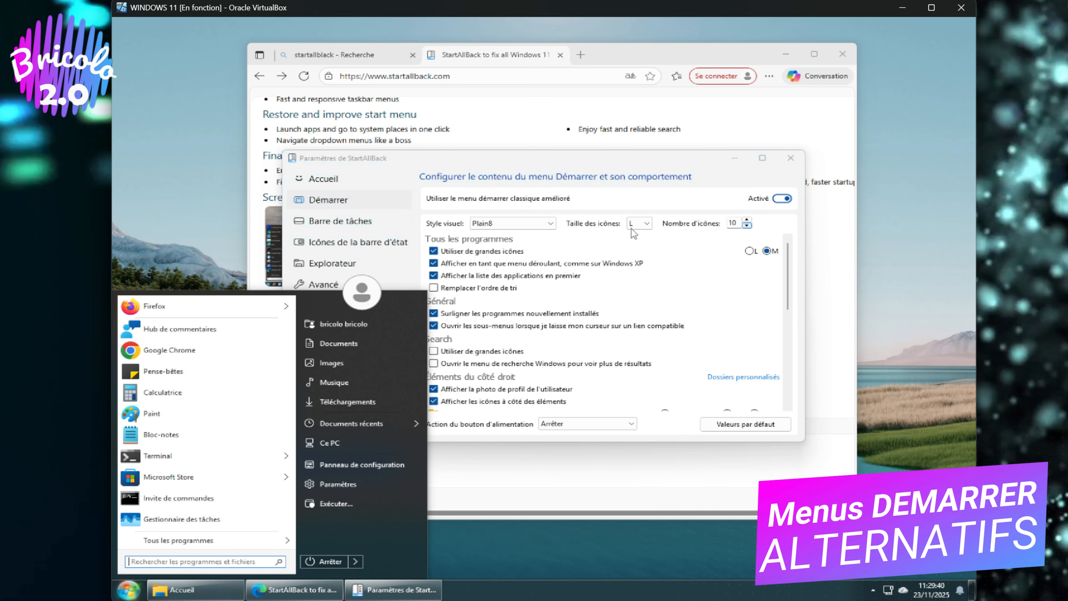
- Try the Start menu icon sizes M and S, return to size L, and check the menu after each change
click(645, 226)
click(642, 253)
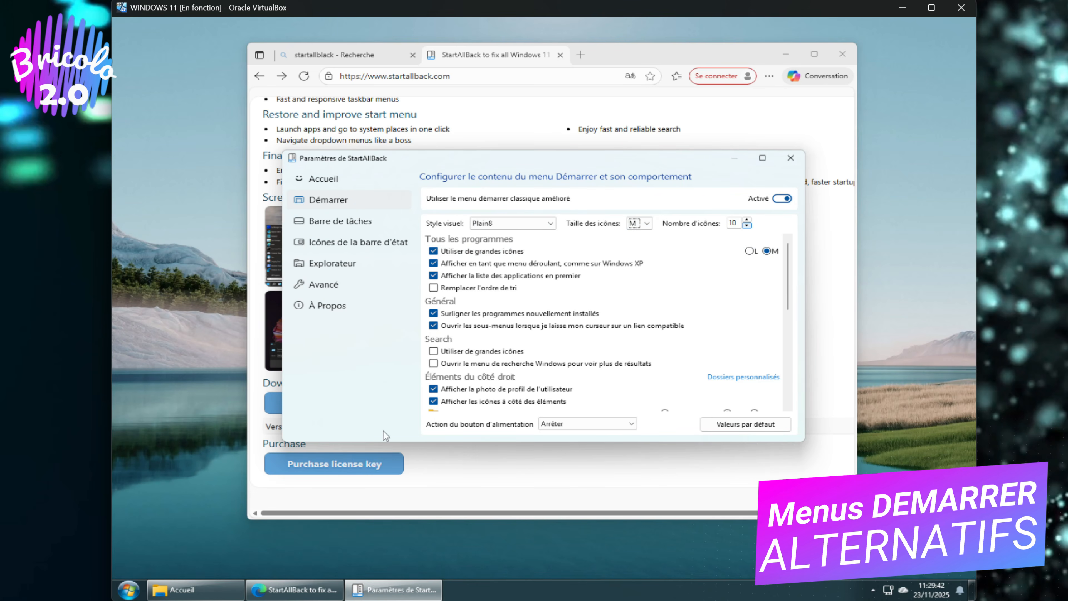
key(super)
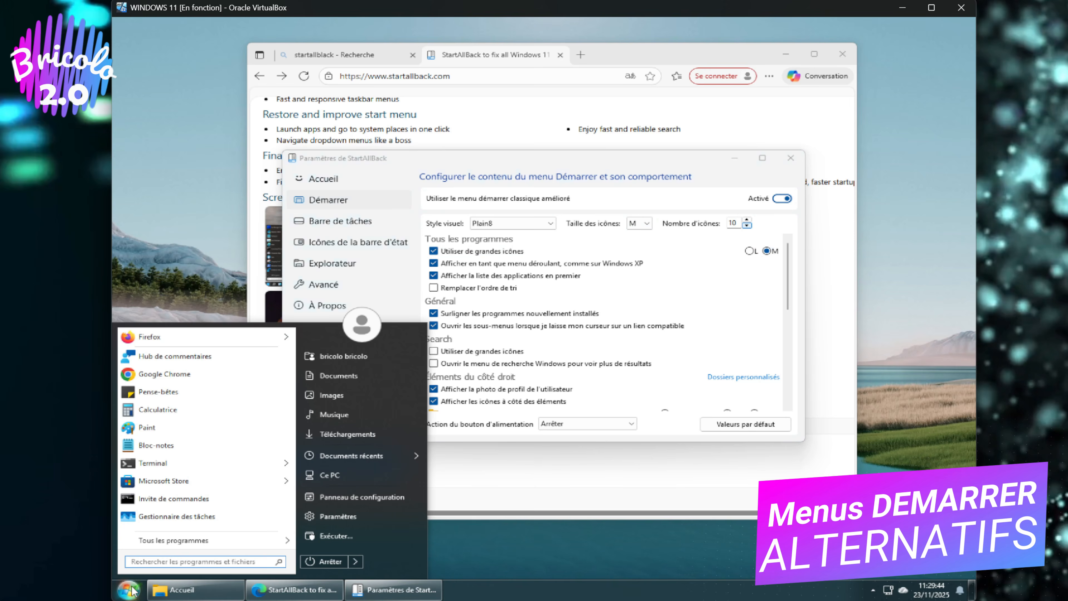
click(649, 225)
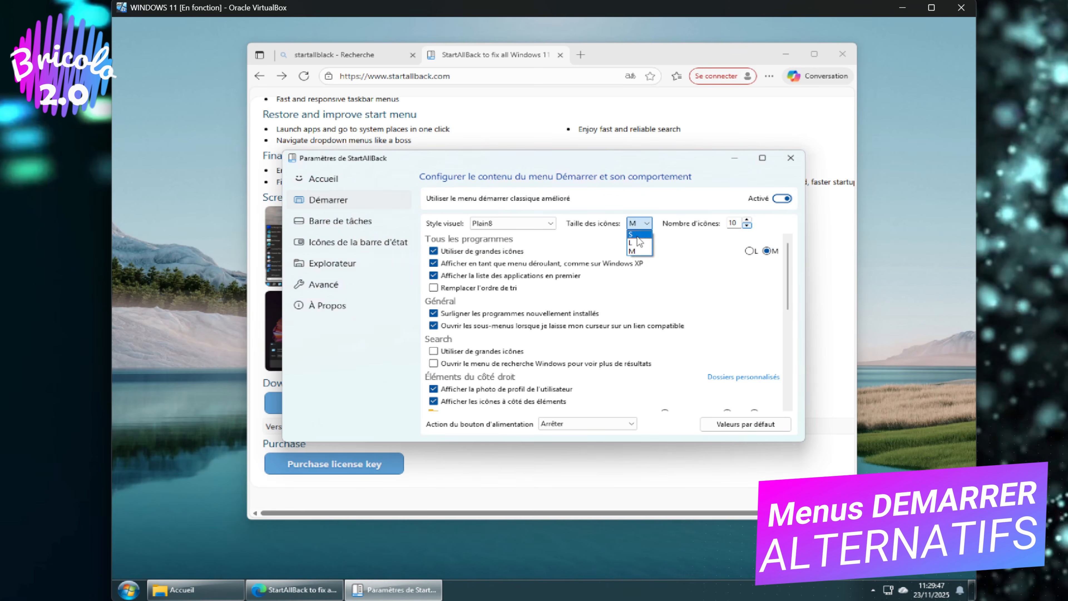
click(637, 234)
click(128, 591)
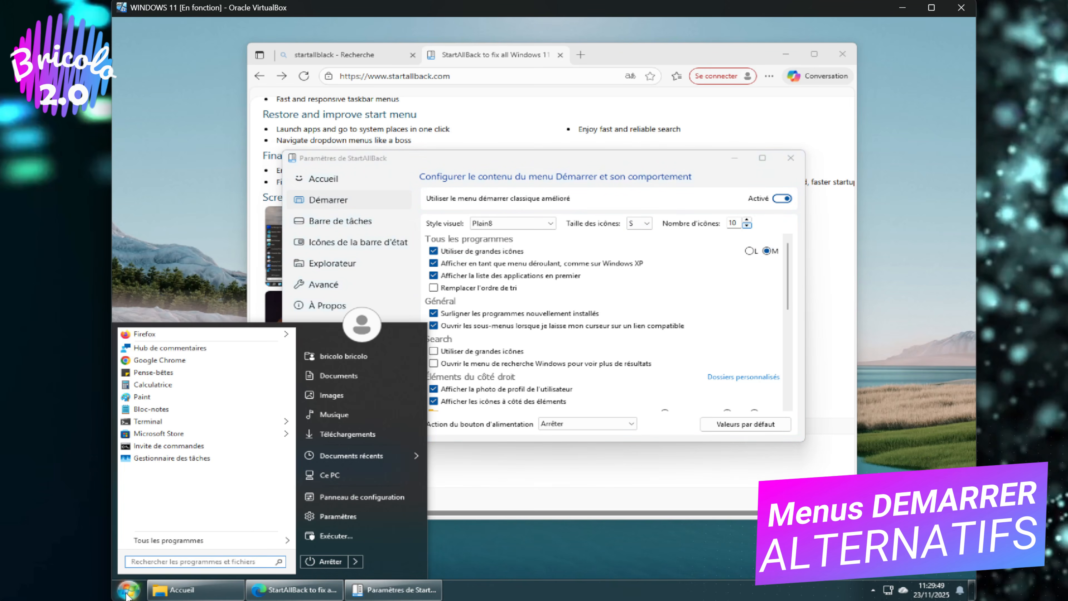
click(649, 225)
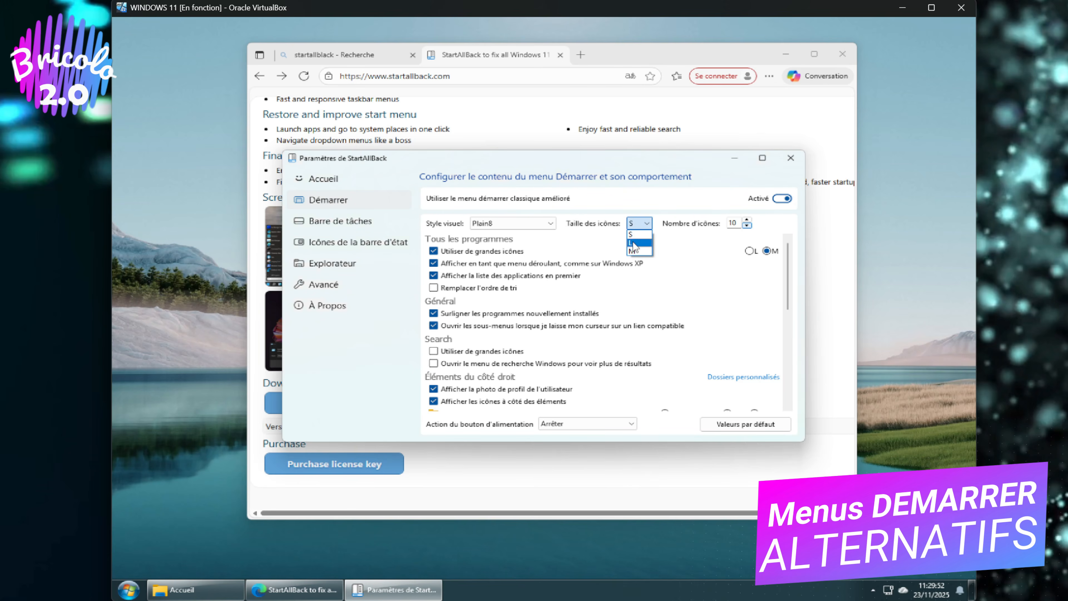
click(636, 246)
click(130, 590)
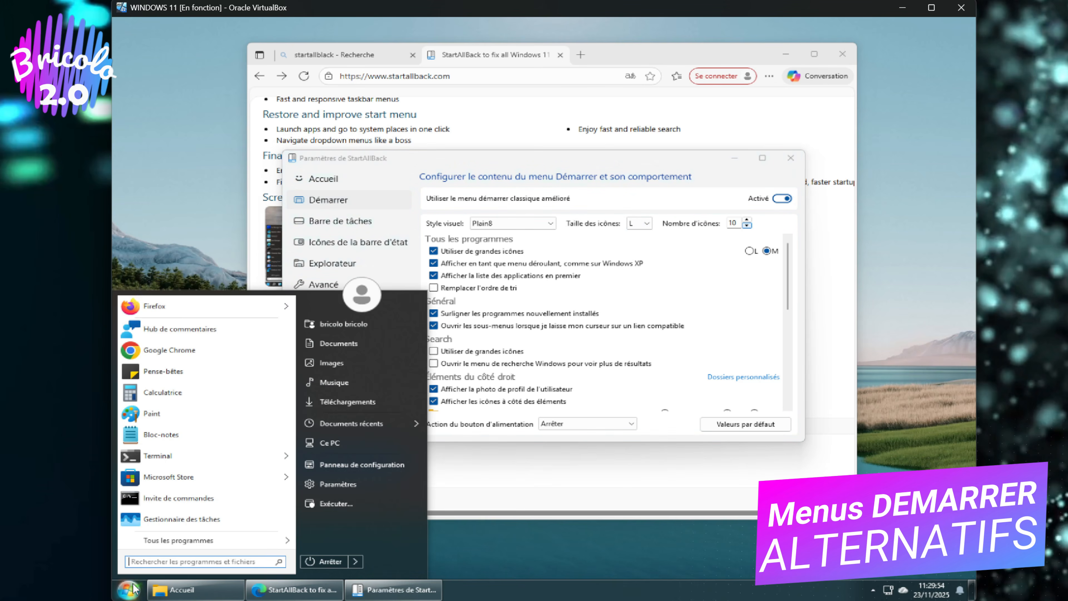
- Set the Start menu's number of icons to 6 and check the menu, keeping the "Plain8" style
double_click(747, 226)
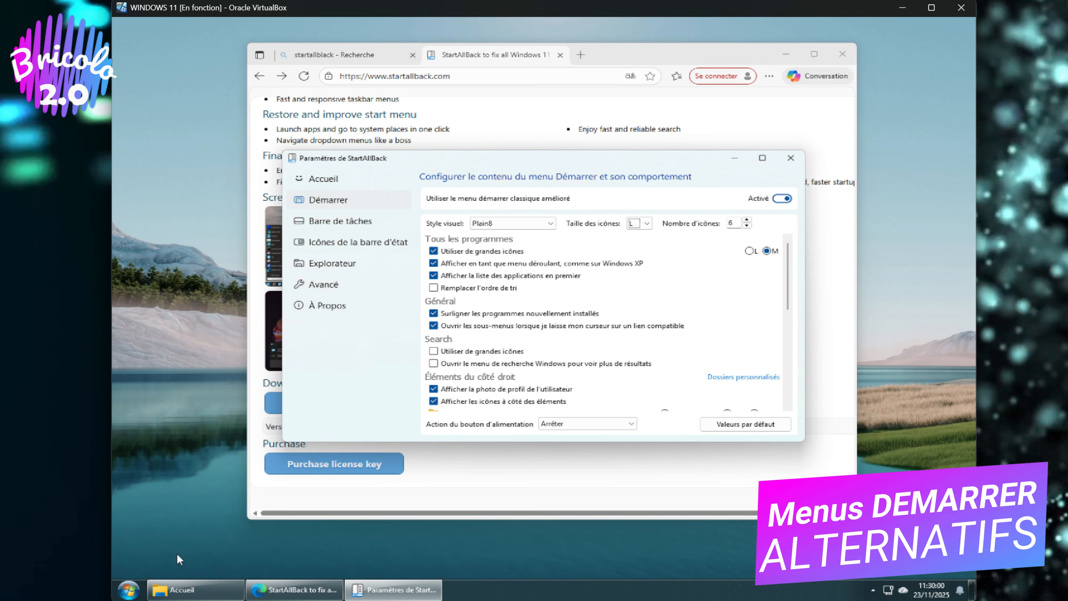
click(126, 591)
click(125, 593)
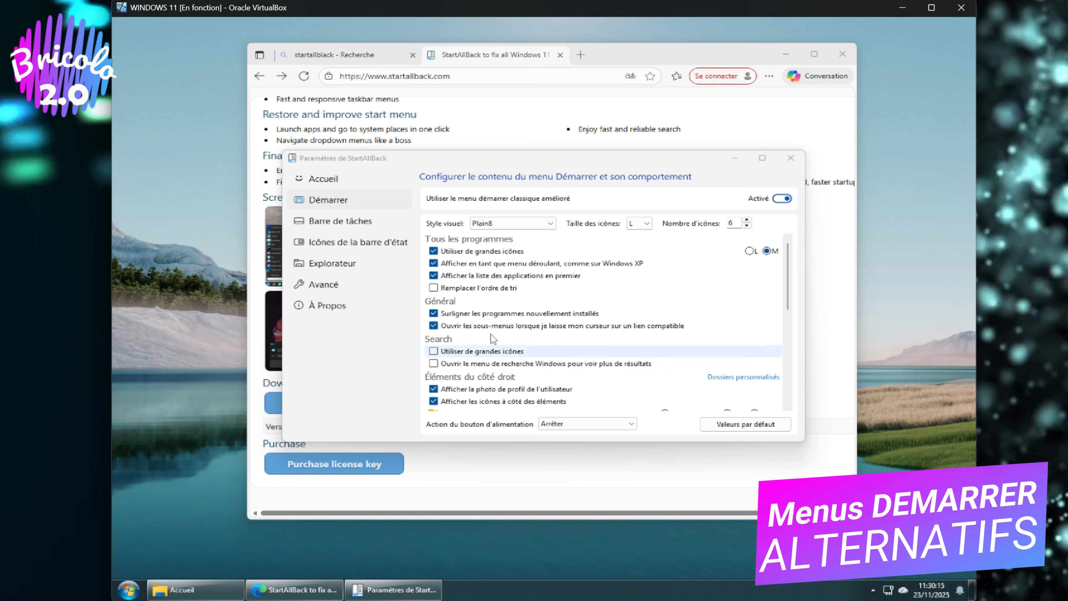
click(540, 224)
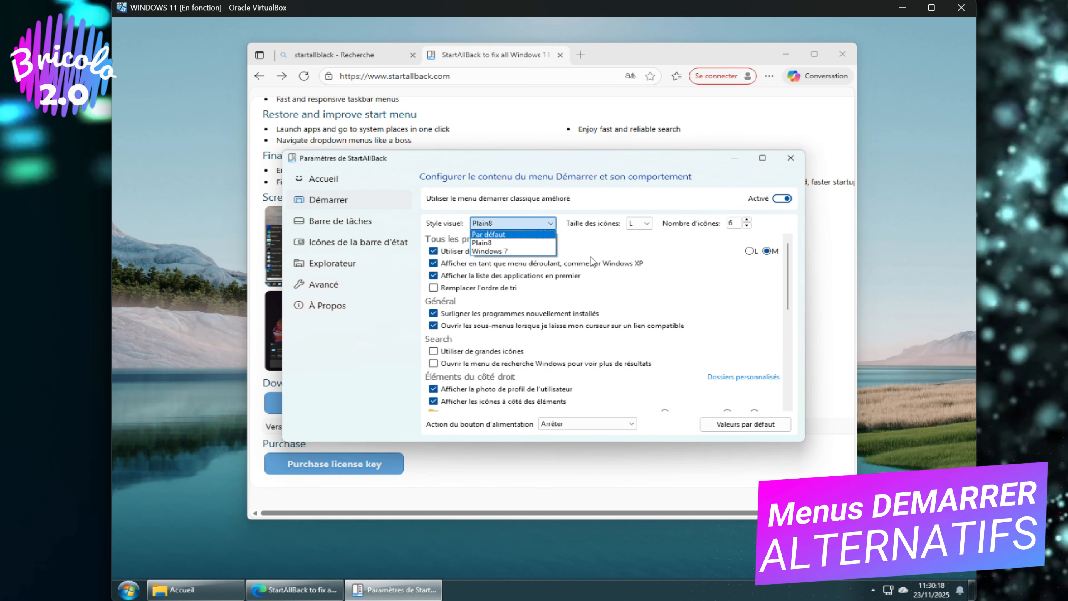
click(600, 253)
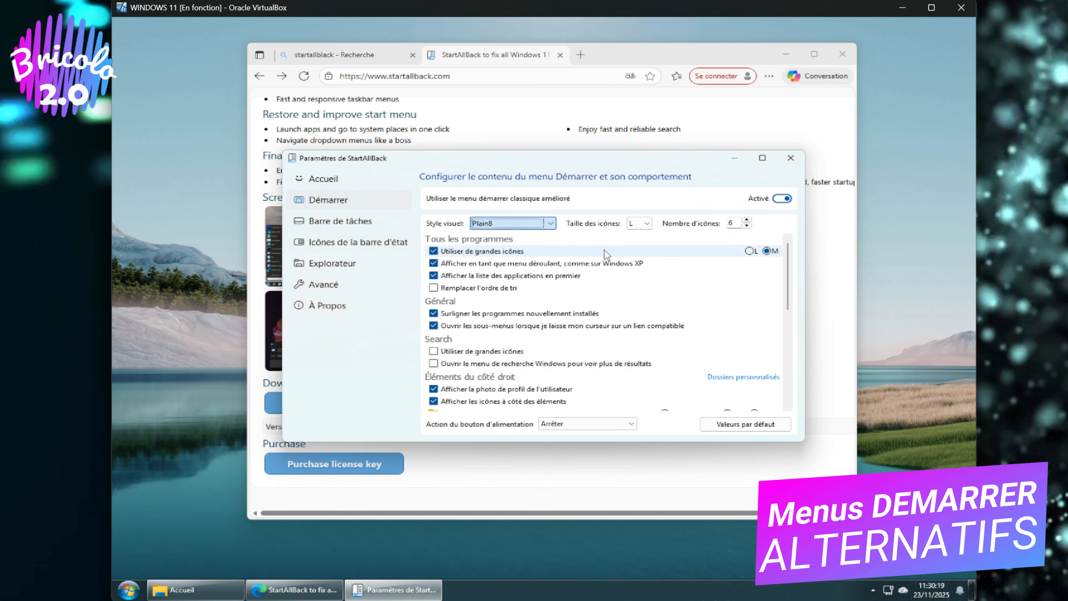
click(128, 590)
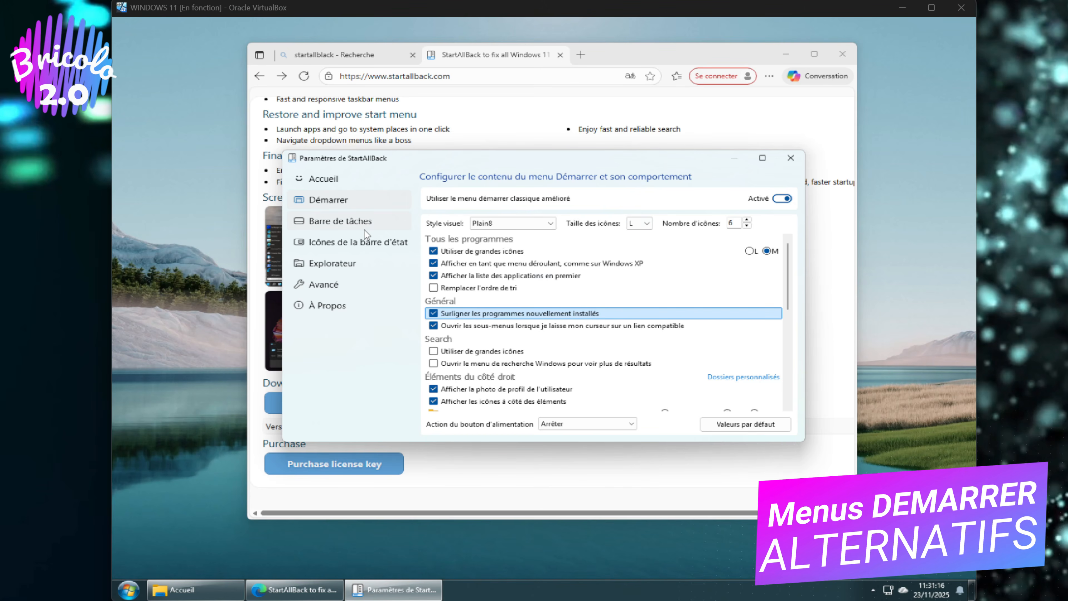
- Give the Start button the Windows 11 logo in the "Barre de tâches" settings, and switch "Centrer les icônes de programmes" on and off again
click(364, 230)
click(614, 252)
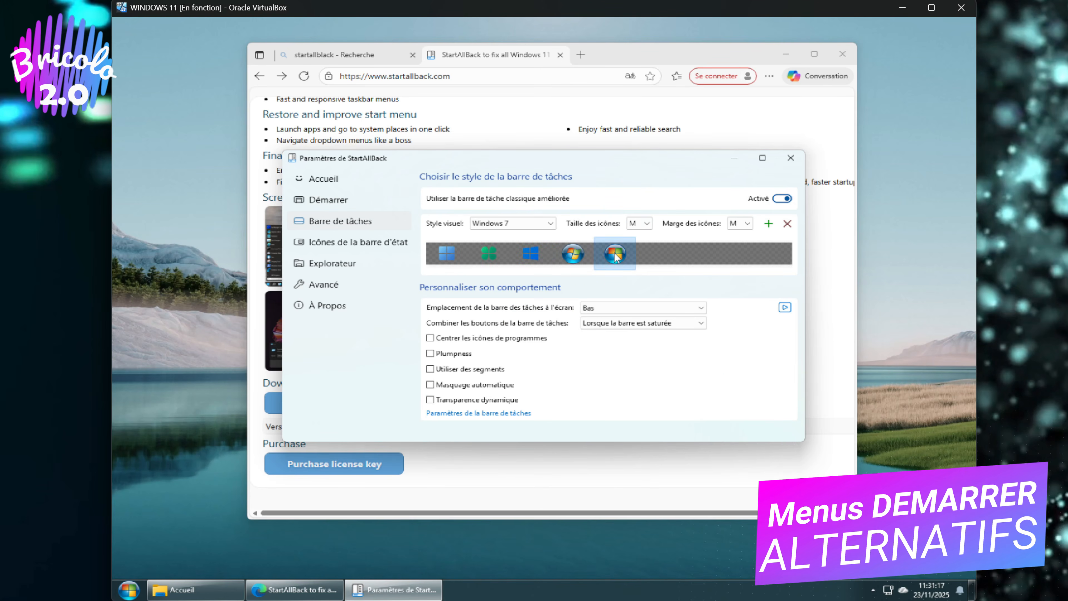
click(532, 266)
click(448, 259)
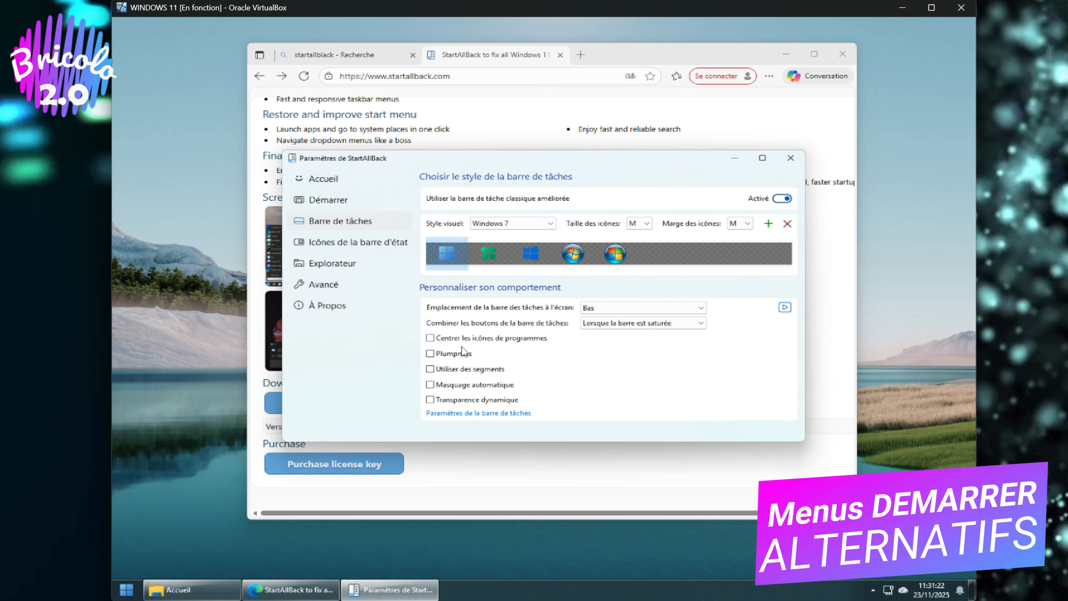
click(430, 339)
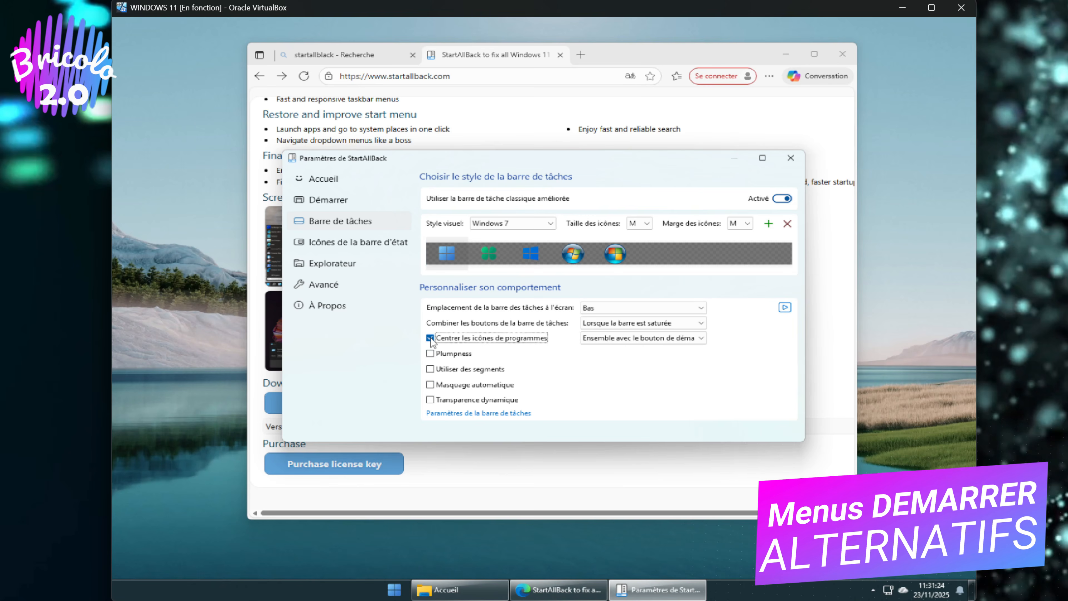
click(430, 339)
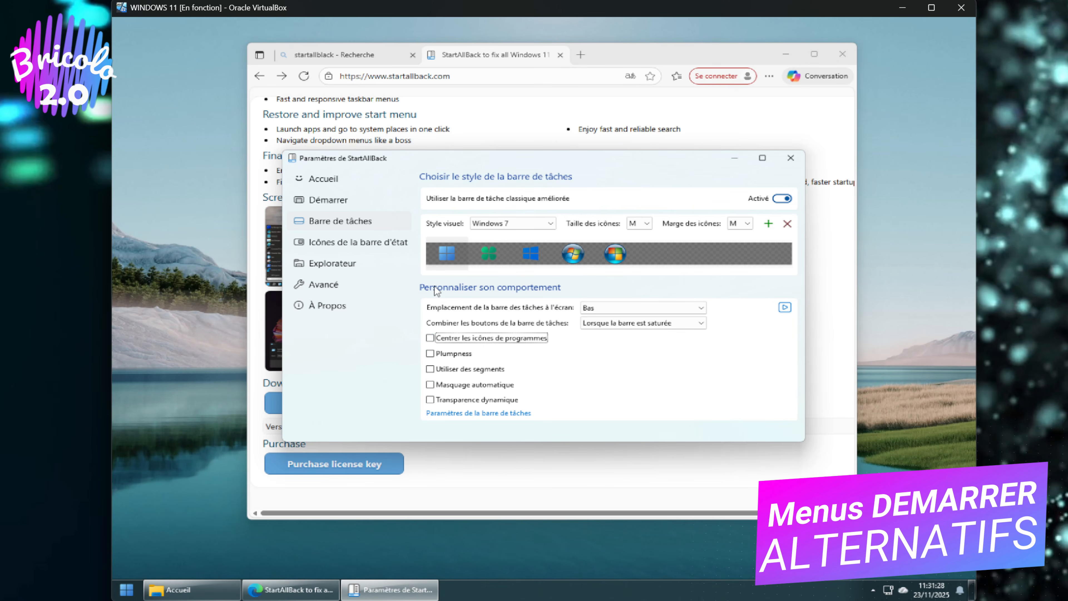
- Look through StartAllBack's "Icônes de la barre d'état", "Explorateur", "Avancé" and "À Propos" settings pages
click(366, 248)
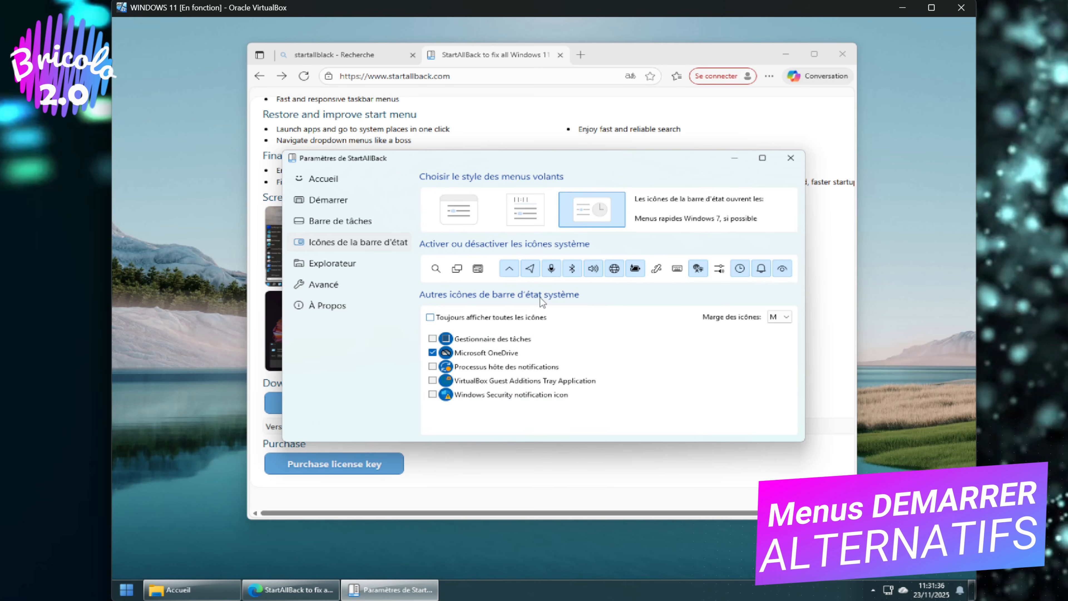
click(345, 267)
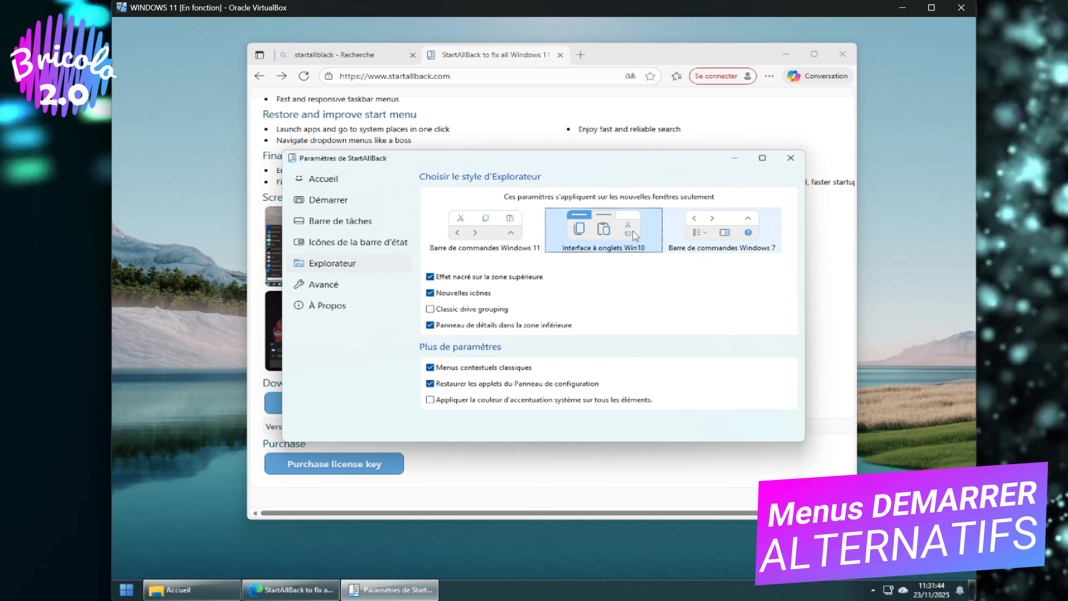
click(343, 289)
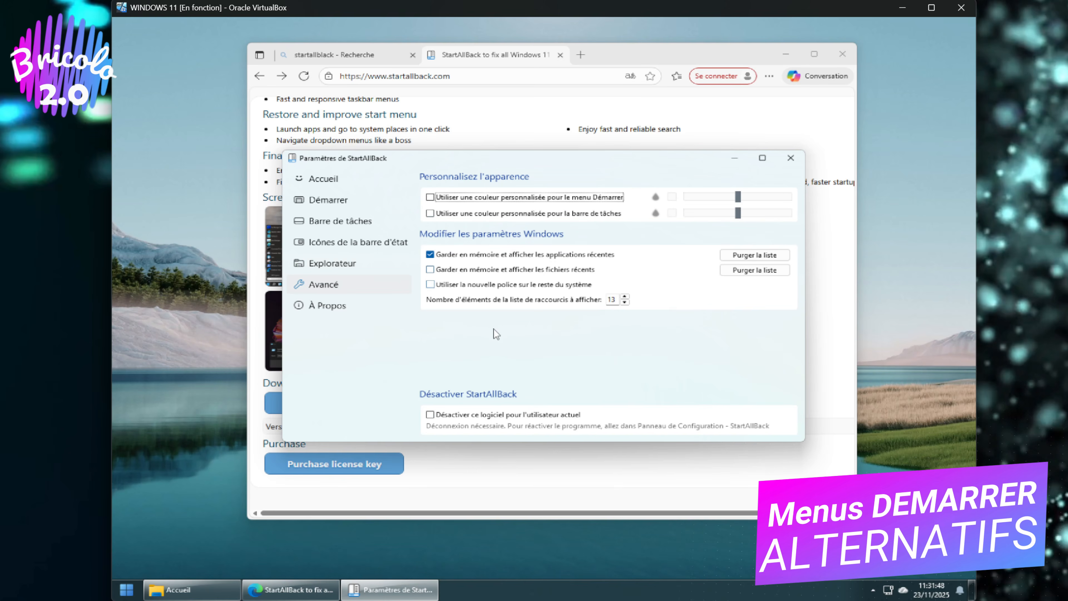
click(356, 309)
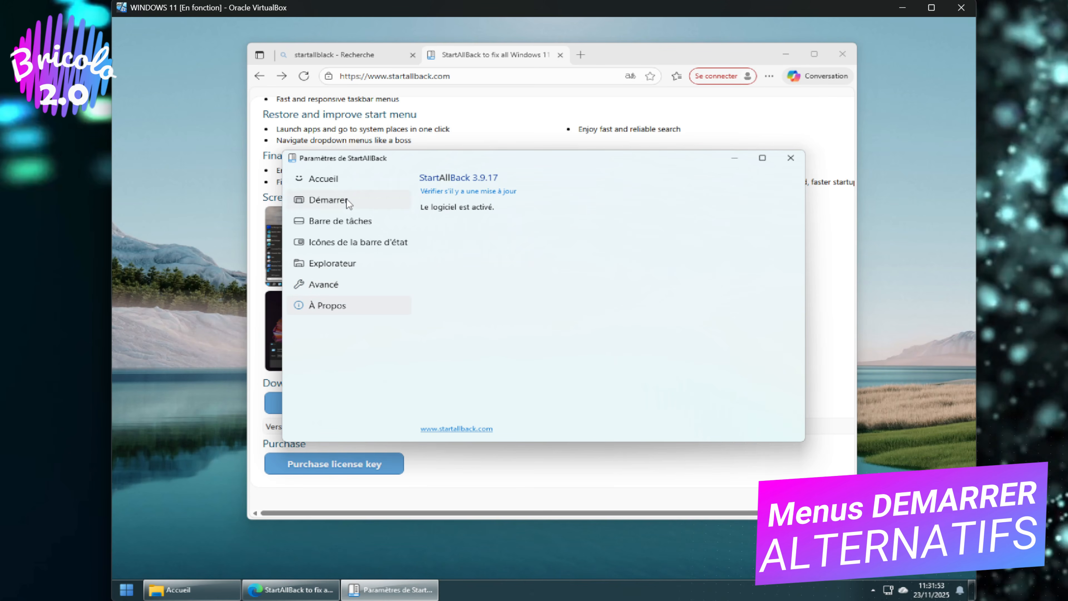
- Apply the "À peu près 10" theme from the "Accueil" settings and check the look of the Start menu
click(339, 180)
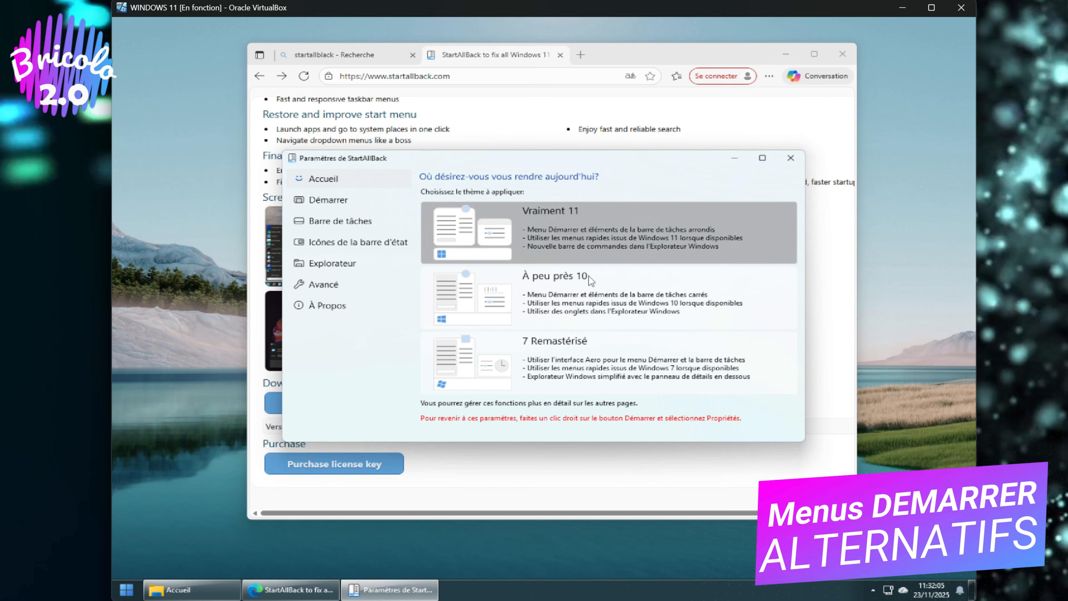
click(577, 295)
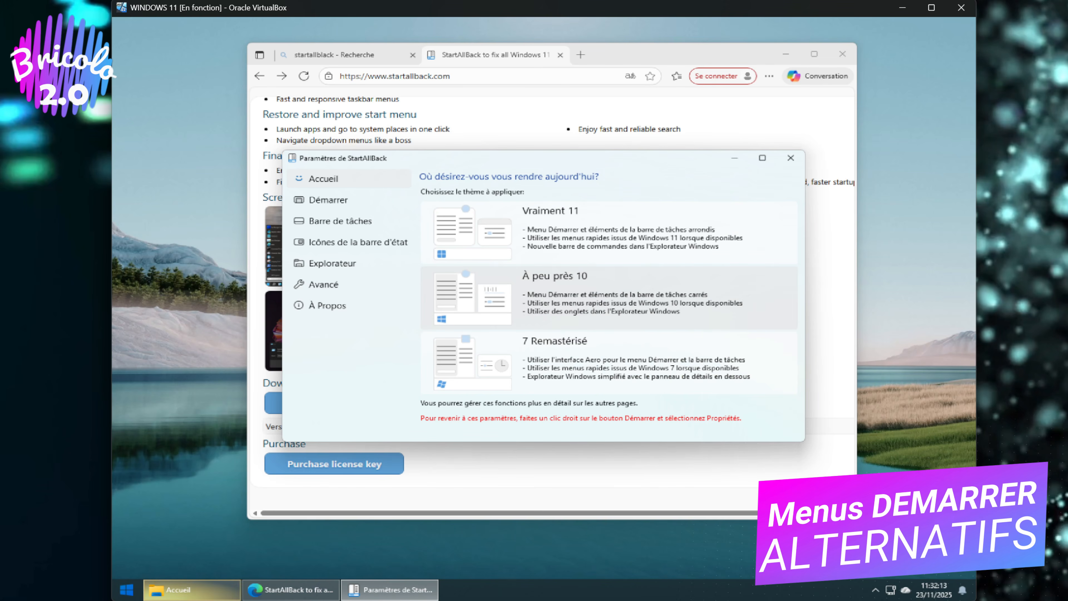
click(127, 590)
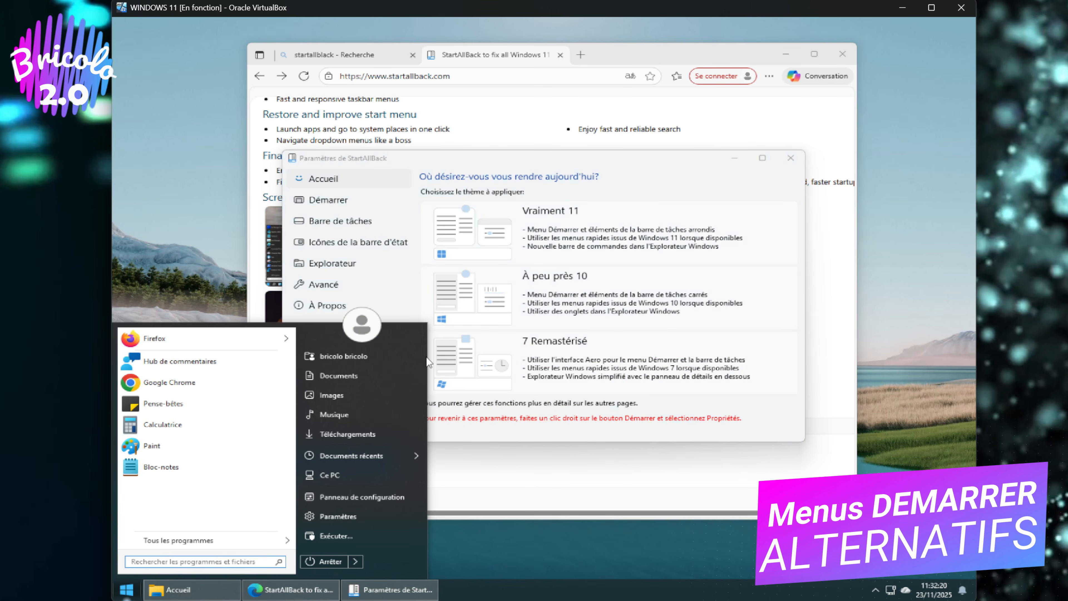
click(625, 170)
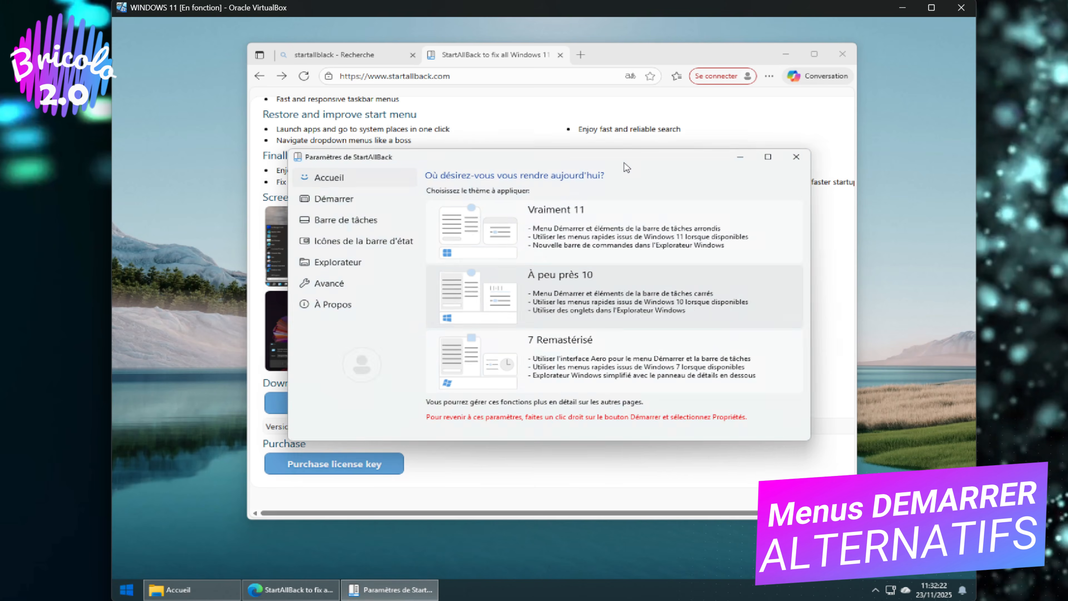
drag(625, 163, 633, 161)
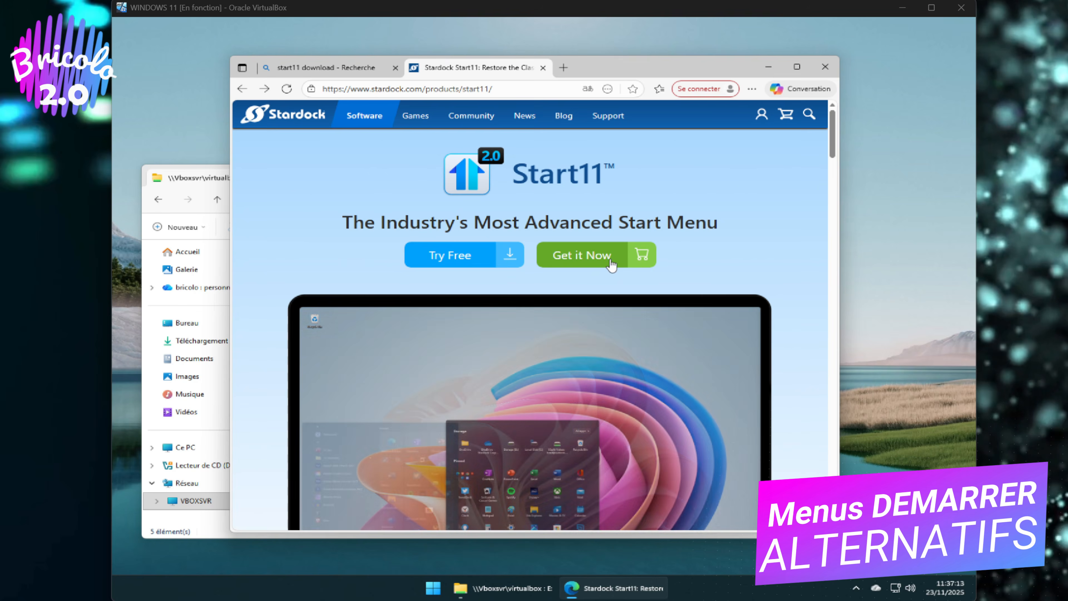
- View the purchase options for Start11 on the Stardock product page
click(578, 253)
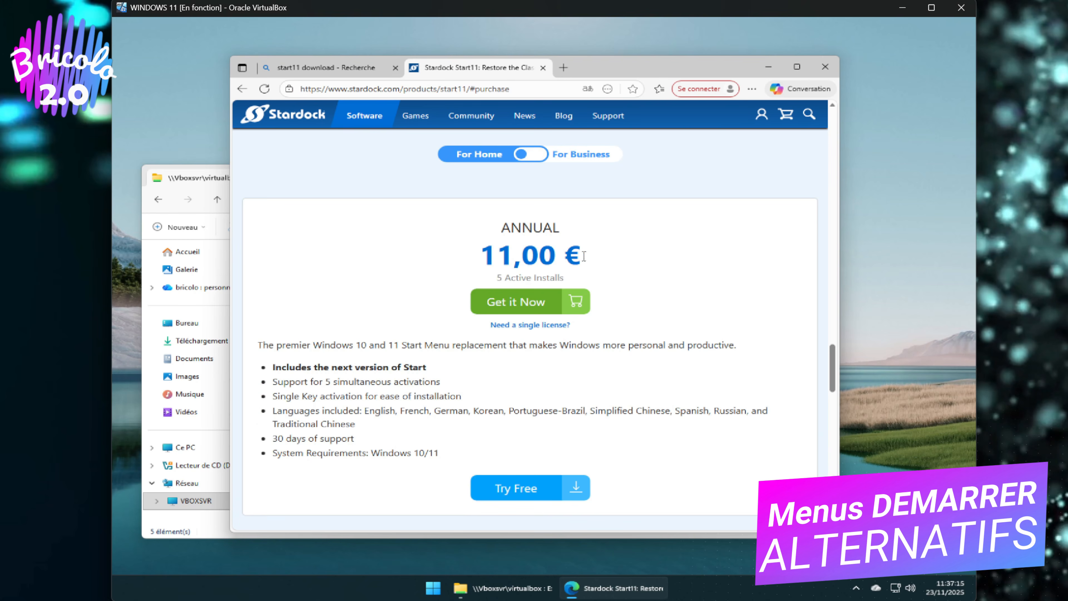
- Compare the annual and permanent licence offers for Start11 on the Stardock product page
drag(584, 255, 481, 256)
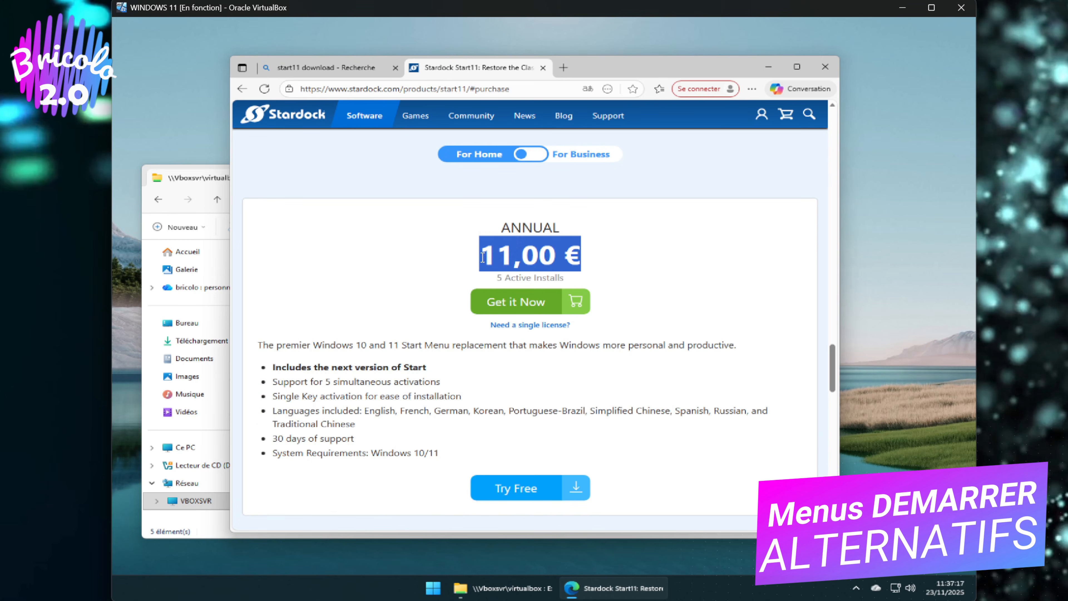
click(565, 223)
click(562, 233)
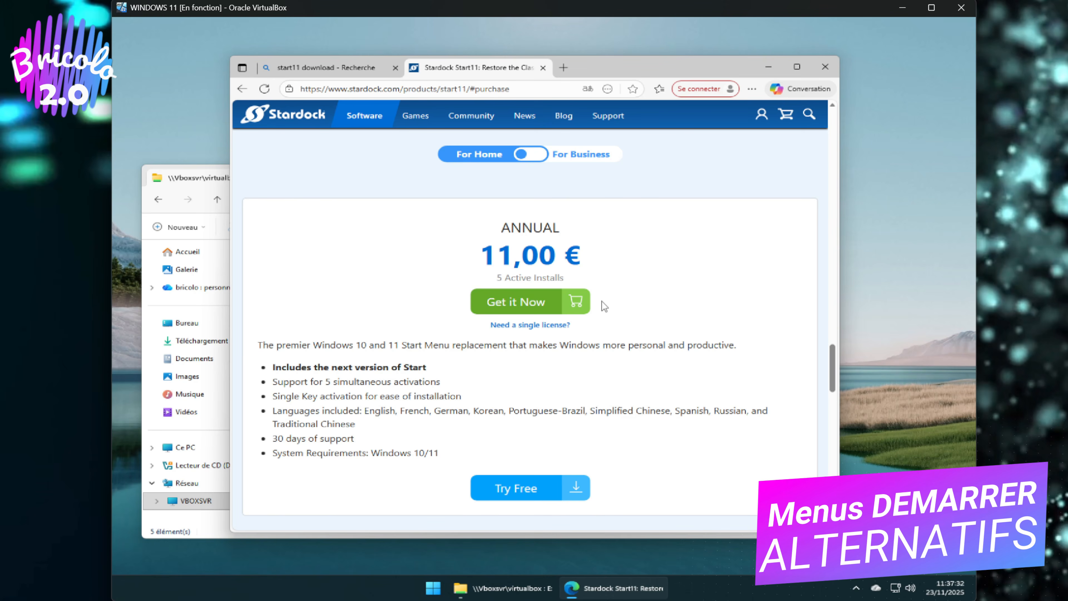
scroll(601, 303, down, 5)
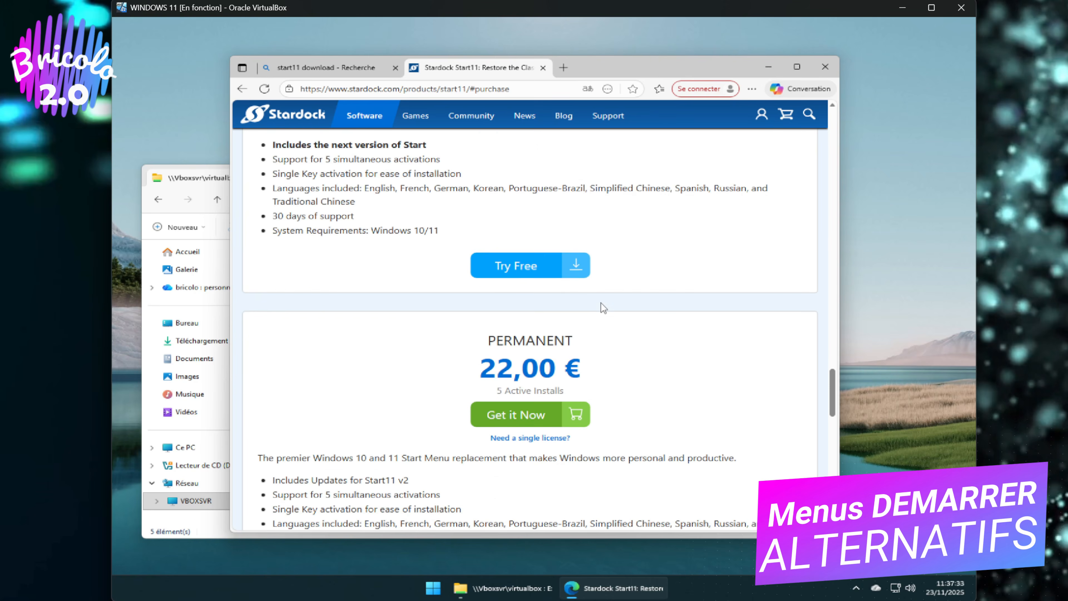
scroll(601, 304, down, 1)
scroll(602, 304, down, 1)
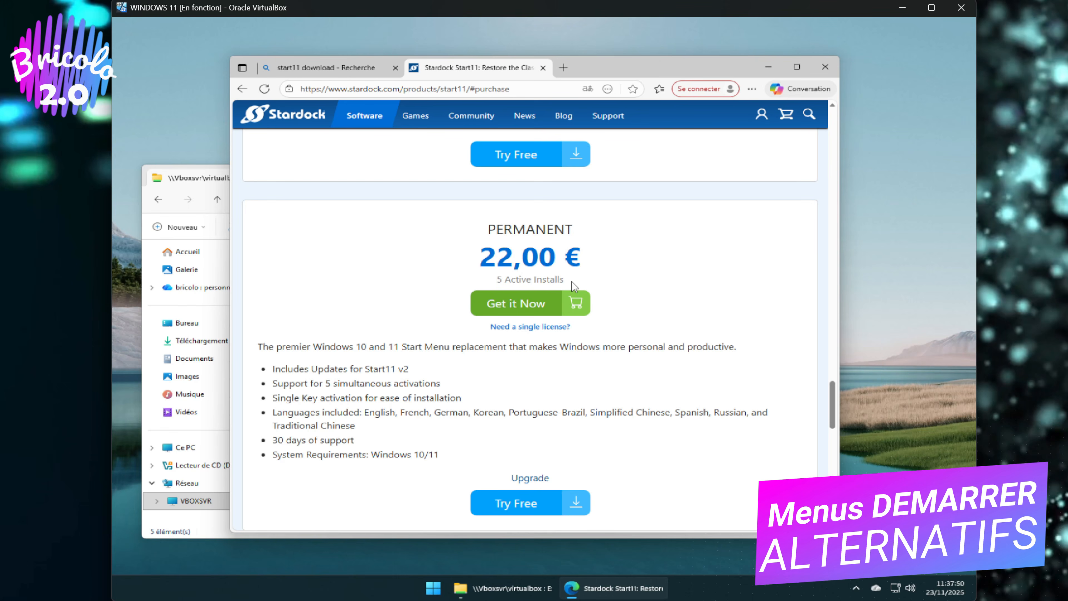
scroll(572, 282, up, 15)
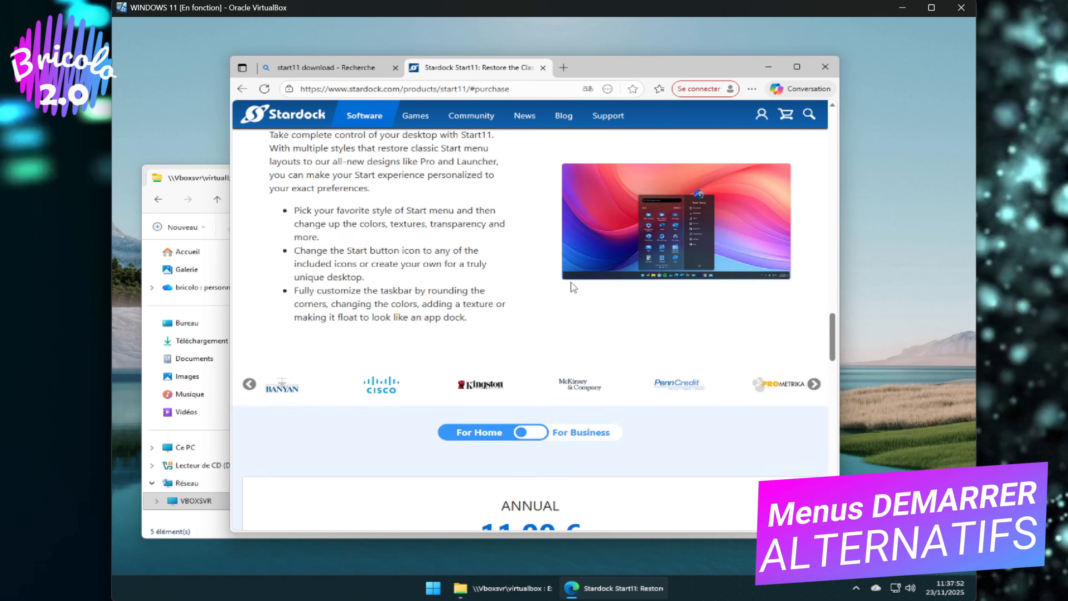
scroll(571, 283, up, 4)
mouse_move(369, 114)
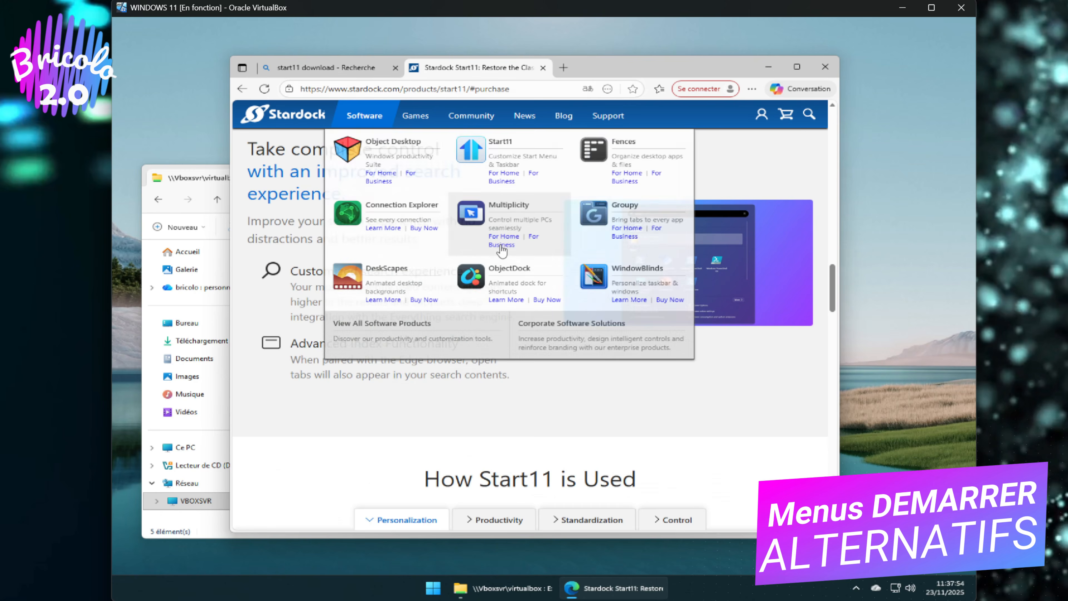
scroll(500, 246, down, 3)
scroll(694, 414, down, 12)
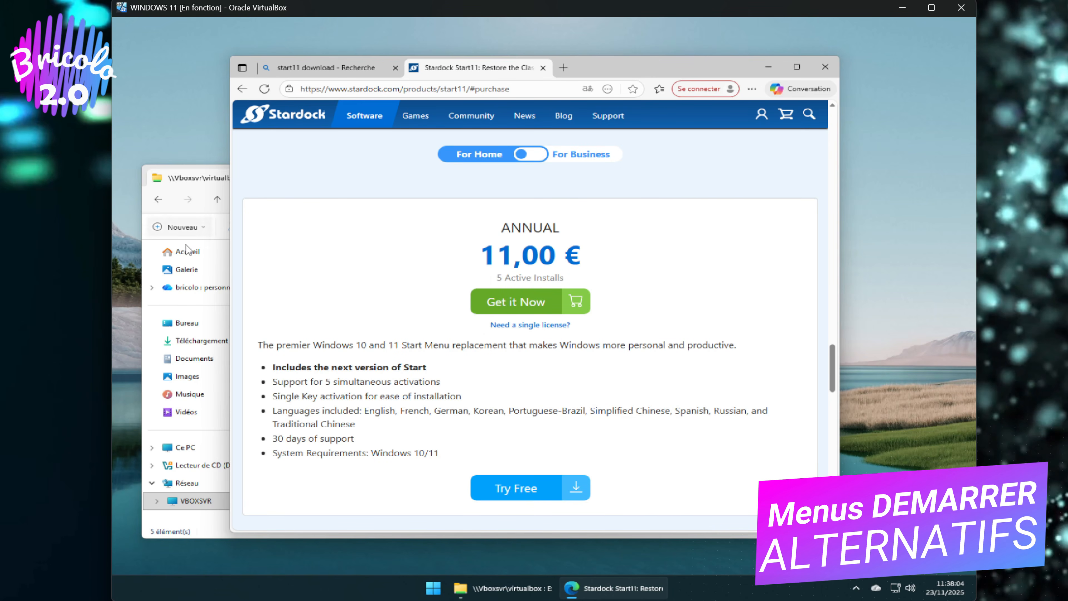
- Launch Stardock_Start11_v2.5.6.3_Setup from the shared virtualbox folder, authorise it, and continue in English to the installation component options
click(220, 182)
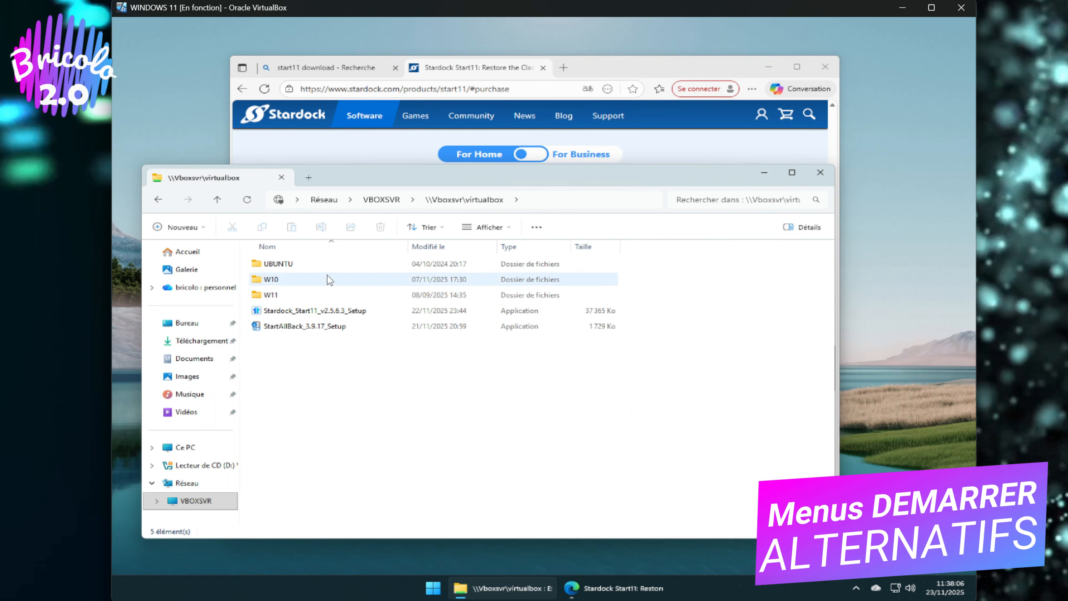
double_click(321, 313)
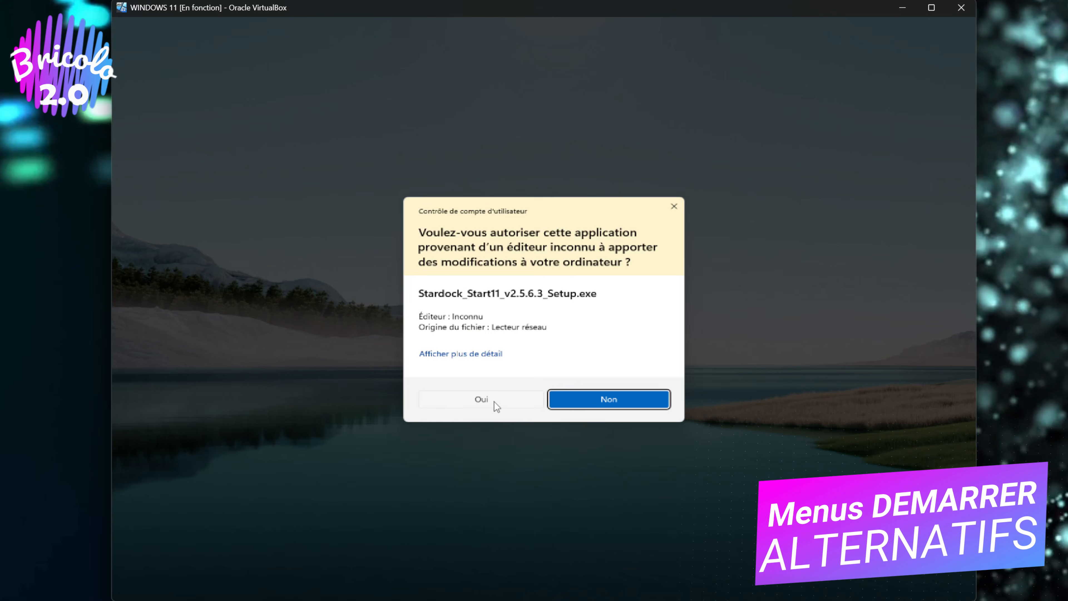
click(494, 402)
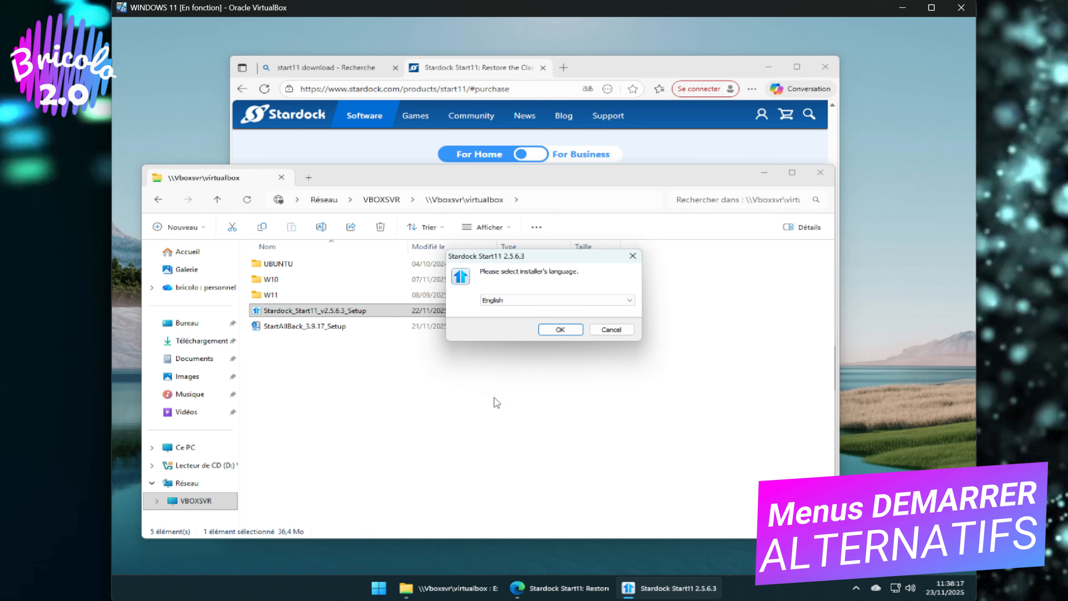
click(565, 301)
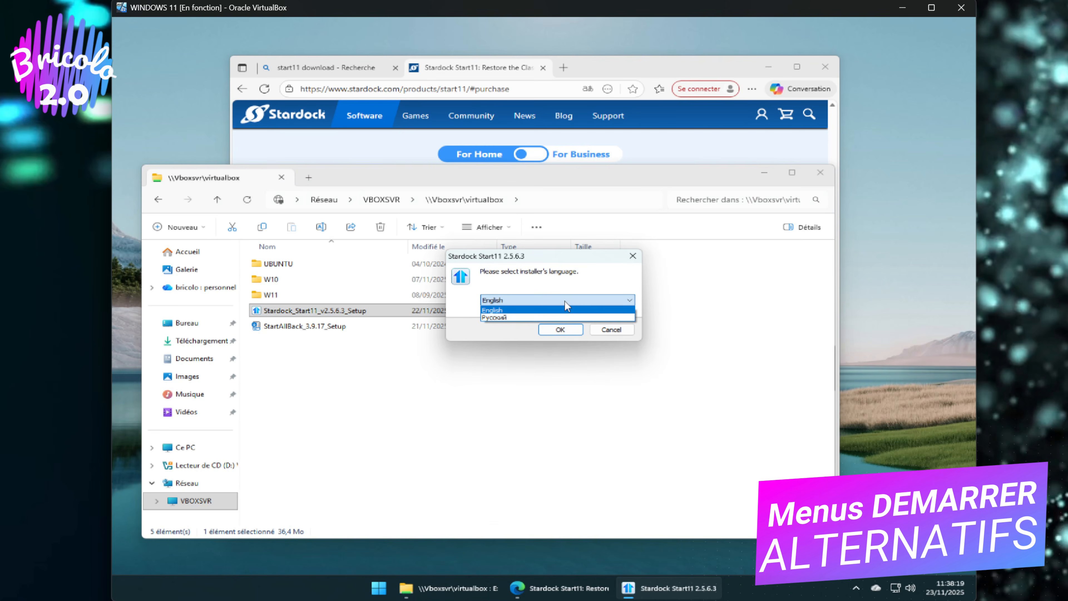
click(565, 300)
click(557, 330)
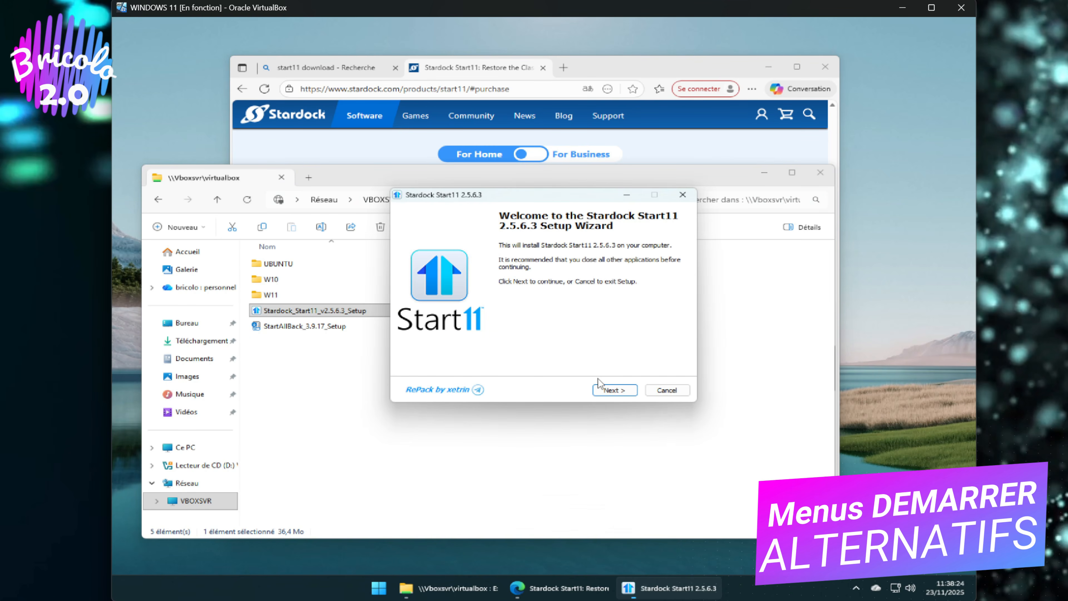
click(610, 391)
click(610, 391)
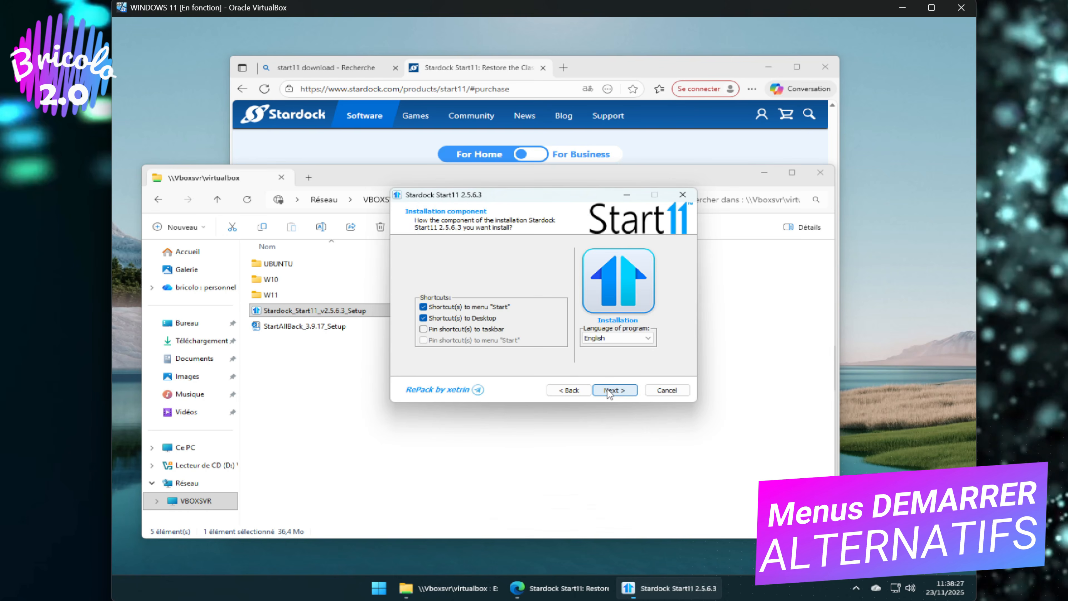
- Set the program language of the Start11 installation to French
click(618, 338)
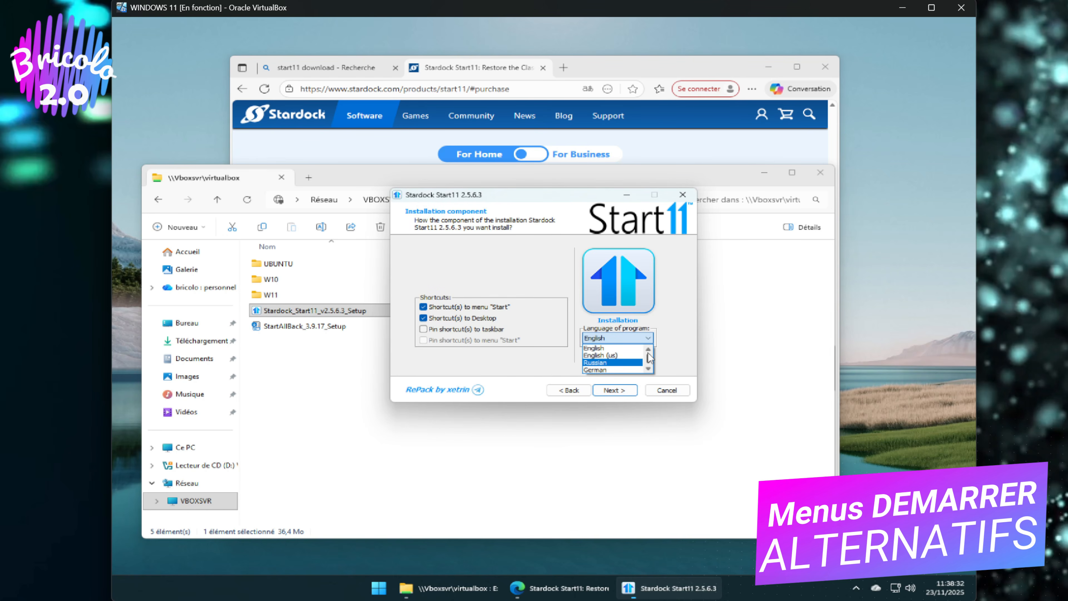
drag(649, 361, 650, 367)
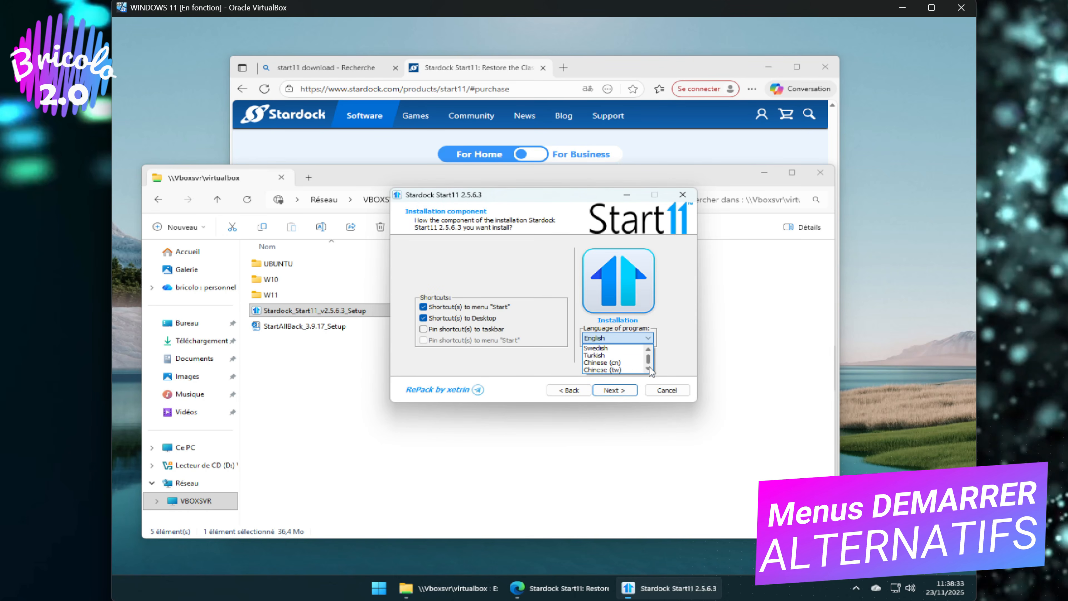
click(649, 350)
click(647, 350)
click(648, 350)
click(648, 349)
click(647, 350)
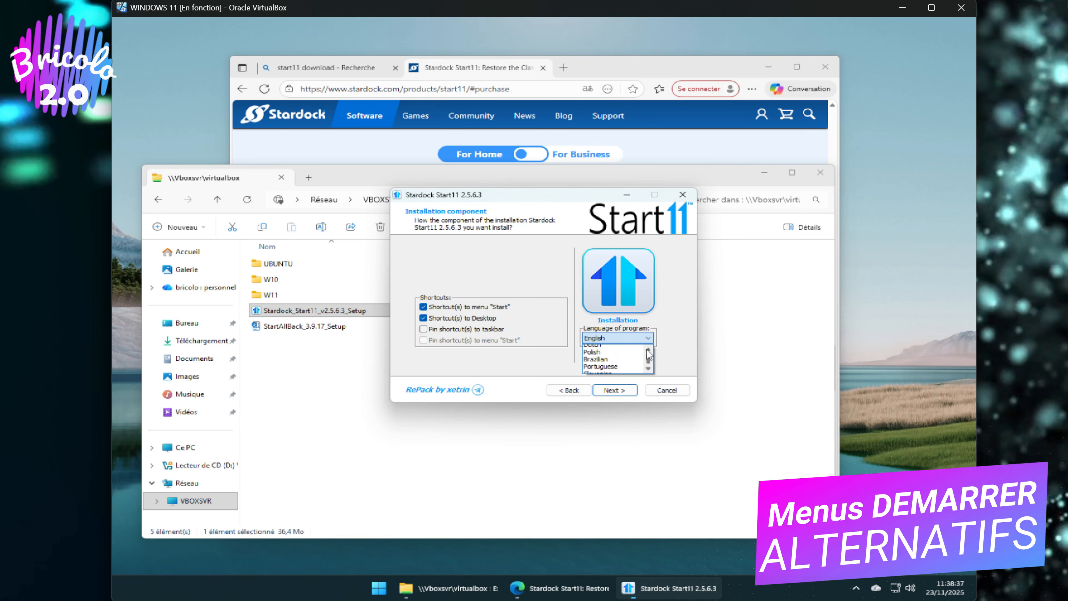
click(648, 350)
click(648, 350)
click(647, 350)
click(647, 350)
click(648, 349)
click(648, 350)
click(602, 363)
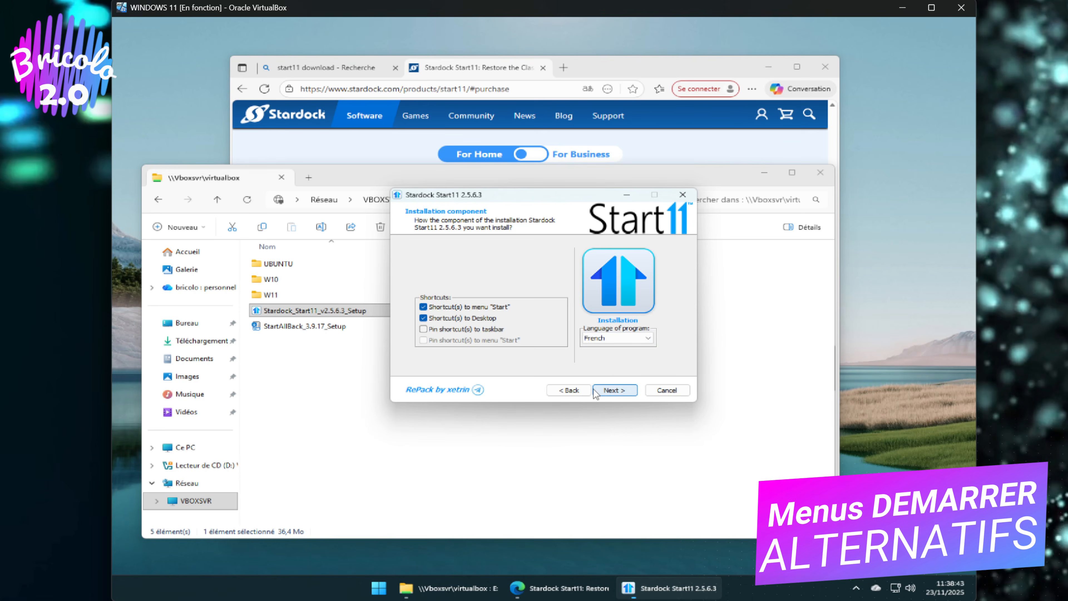
- Install and launch Start11, accepting the "Aligné au centre" taskbar layout
click(610, 390)
click(613, 390)
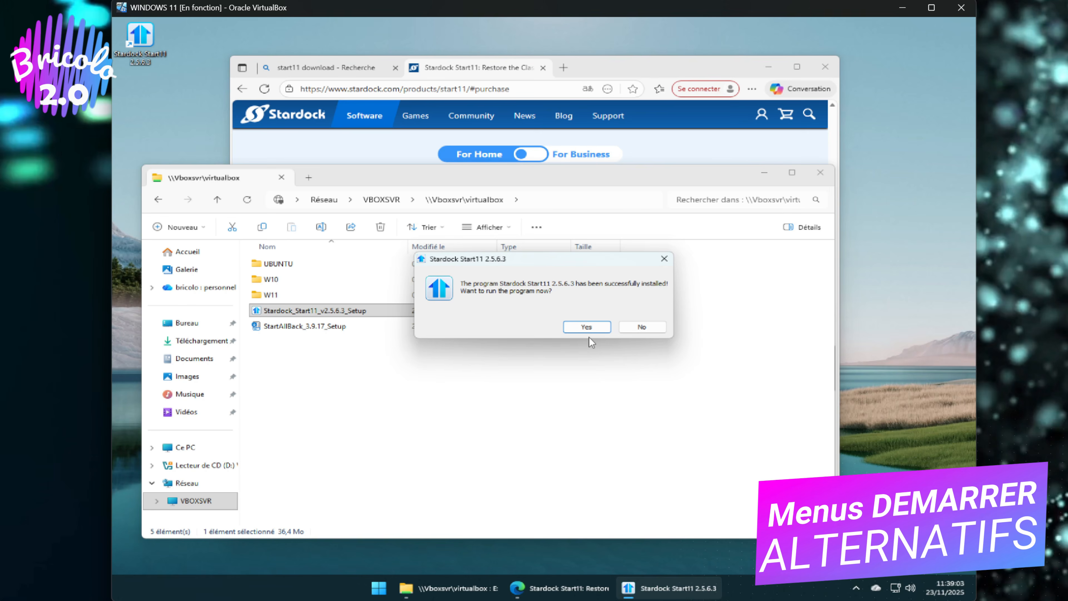
click(587, 327)
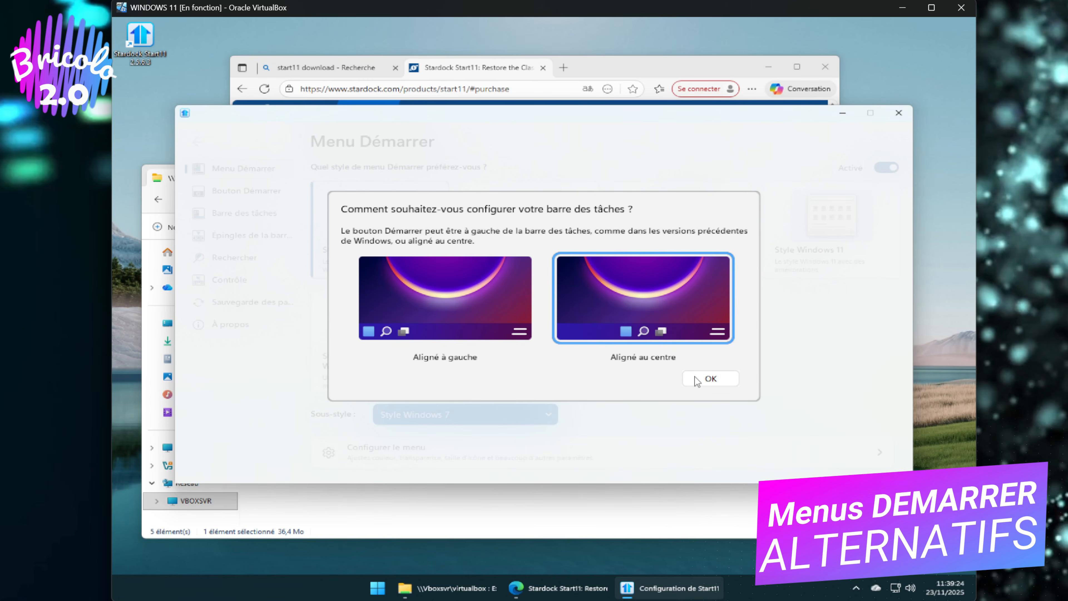
click(702, 376)
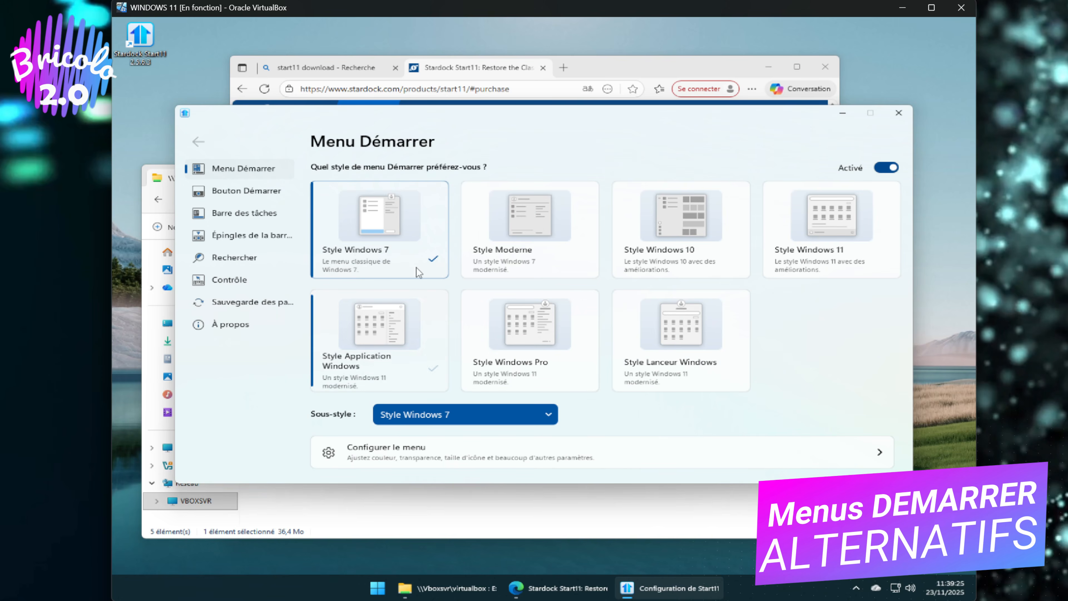
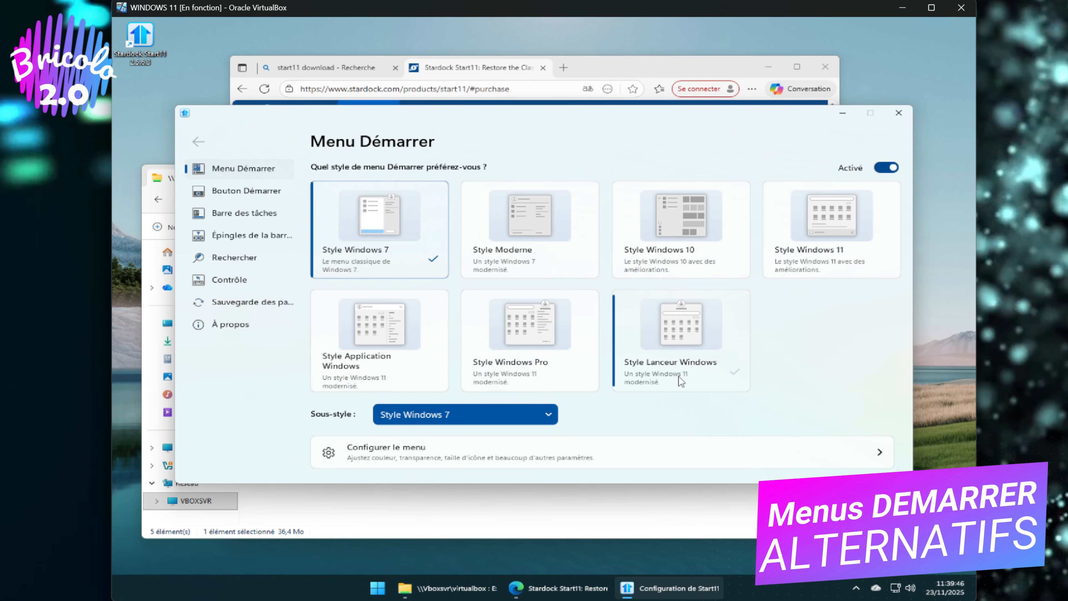
- Apply "Style Windows 10" as the Start menu style and check the look of the menu
click(678, 215)
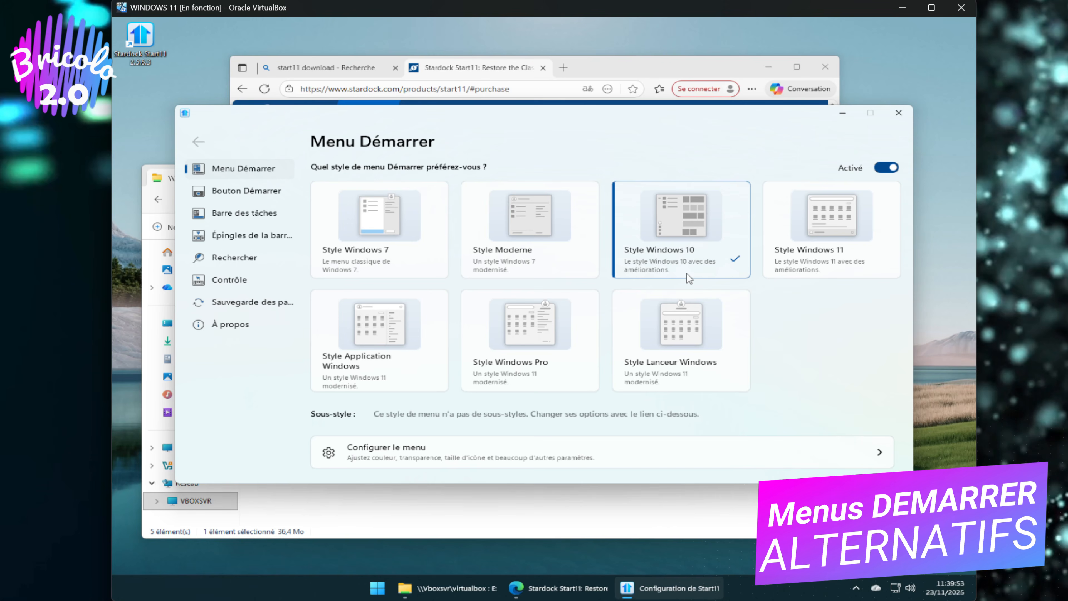
click(379, 589)
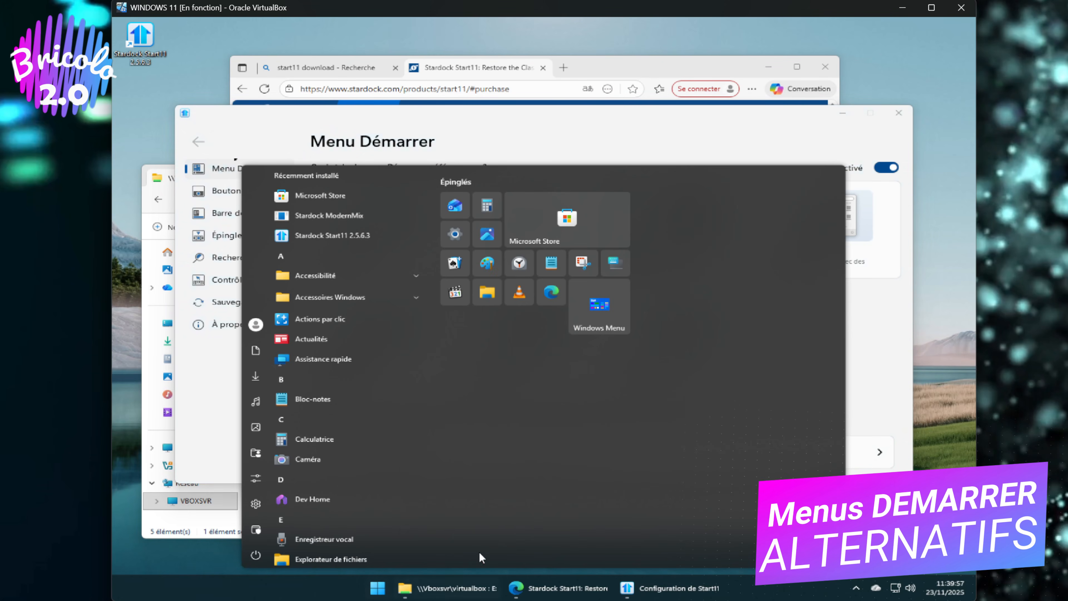
click(904, 332)
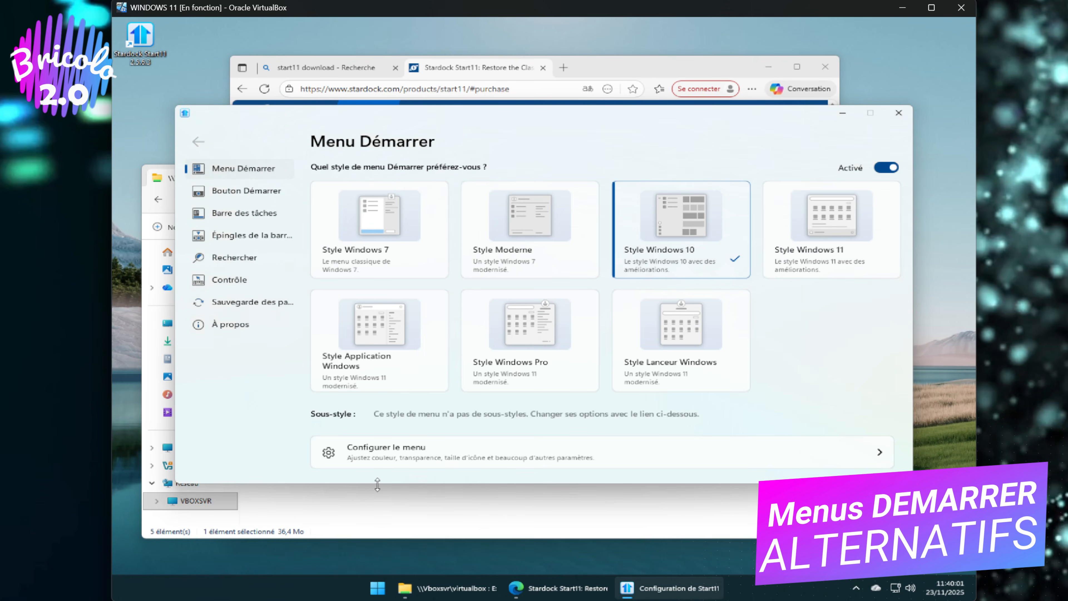
click(381, 592)
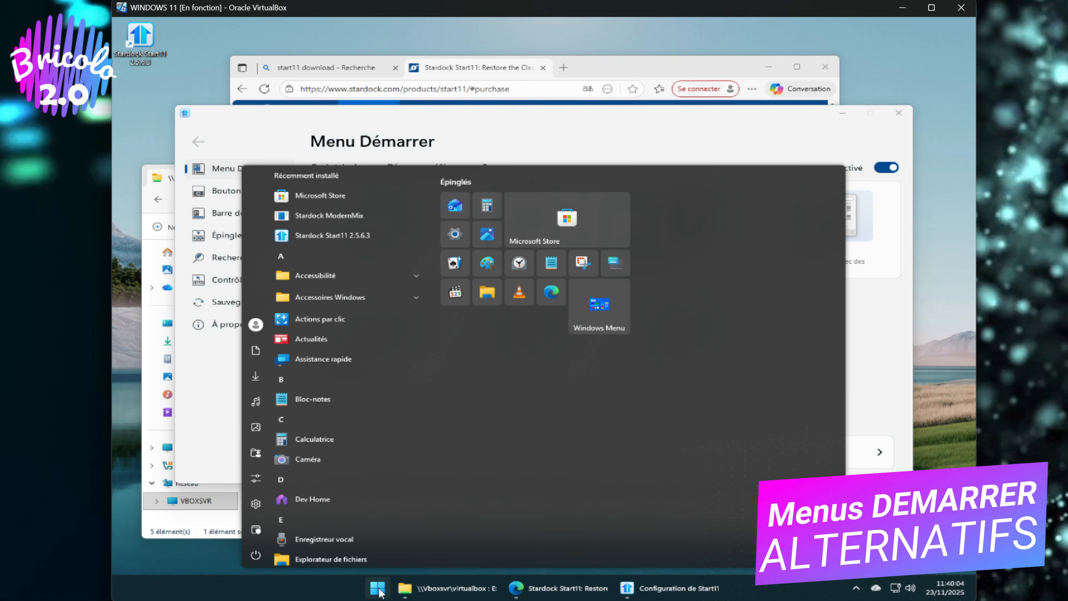
click(444, 424)
- Compare the native Windows 11 Start menu with Start11's Windows 10 style menu, opening each in turn
key(super)
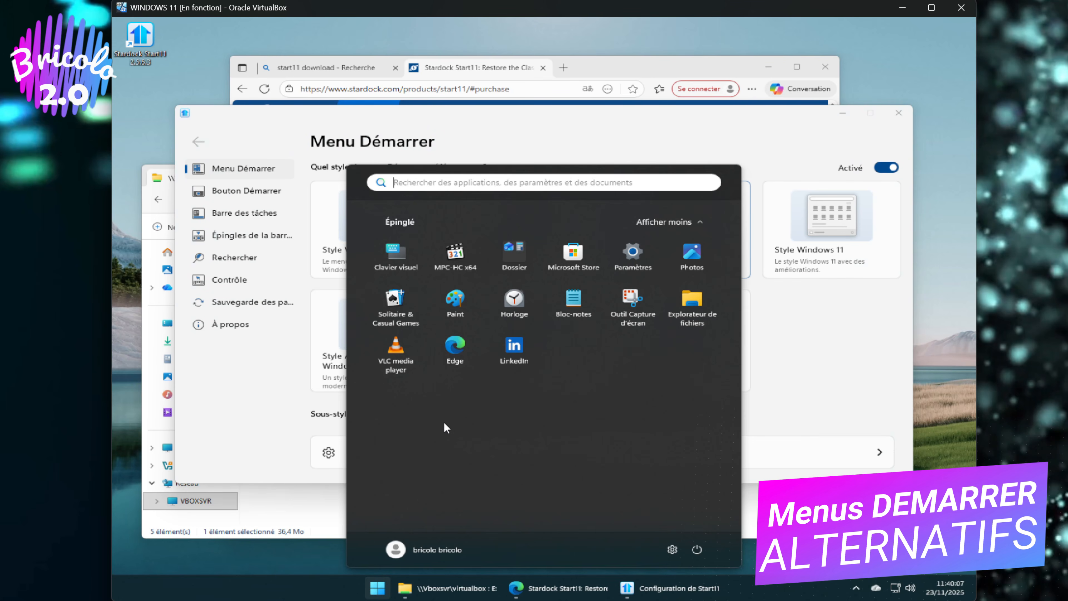
click(444, 423)
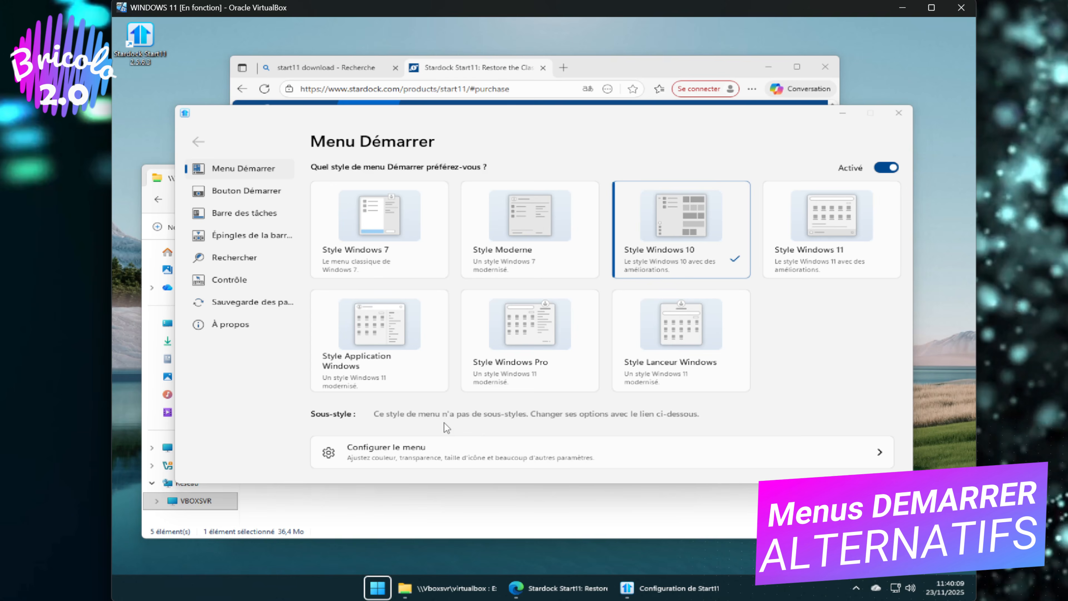
key(super)
click(447, 427)
click(376, 588)
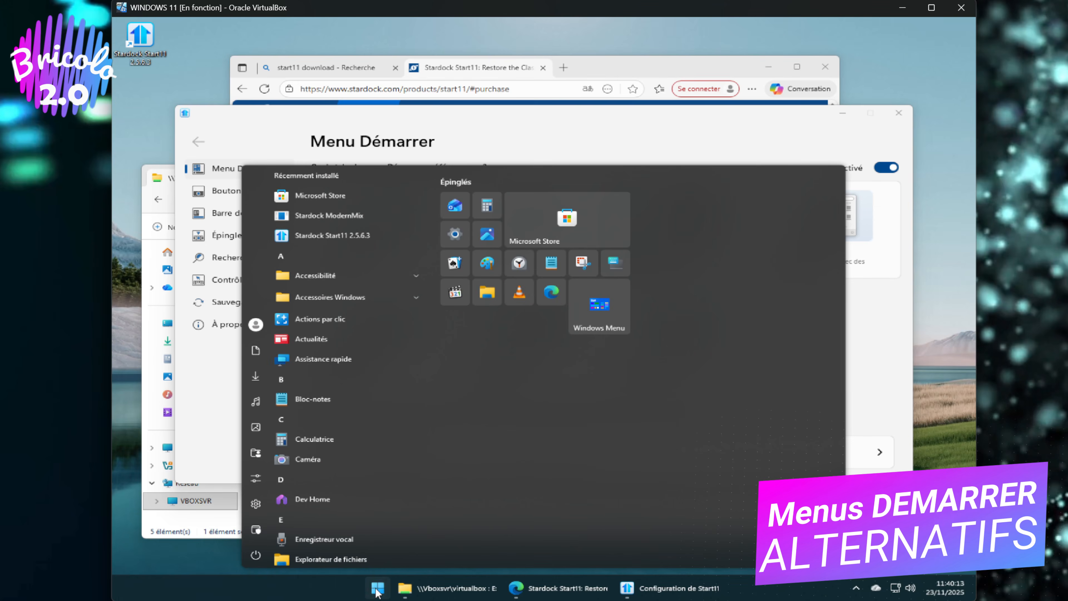
click(441, 413)
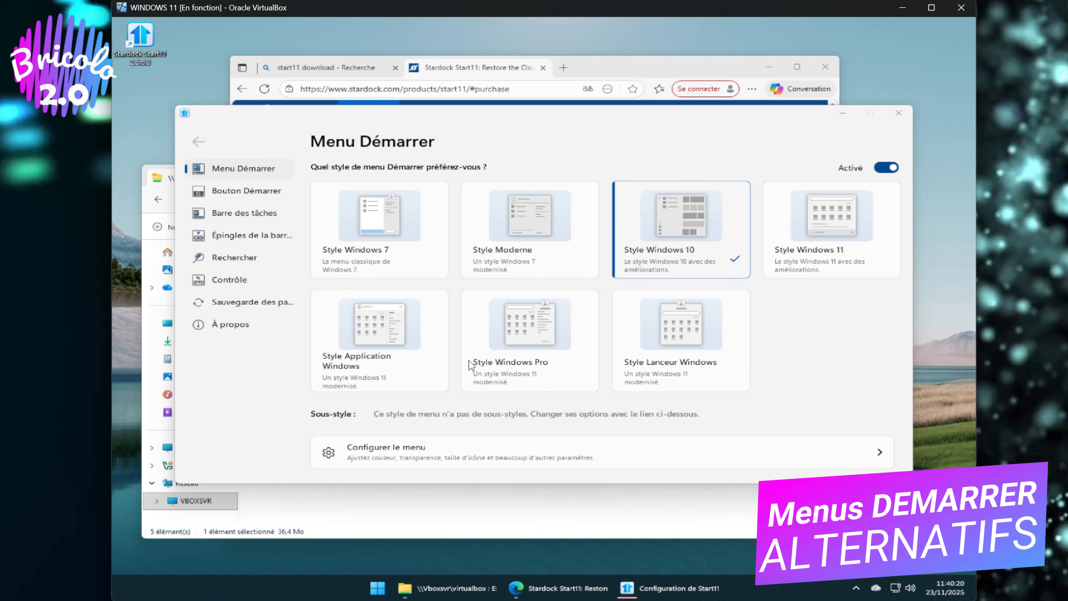
click(484, 356)
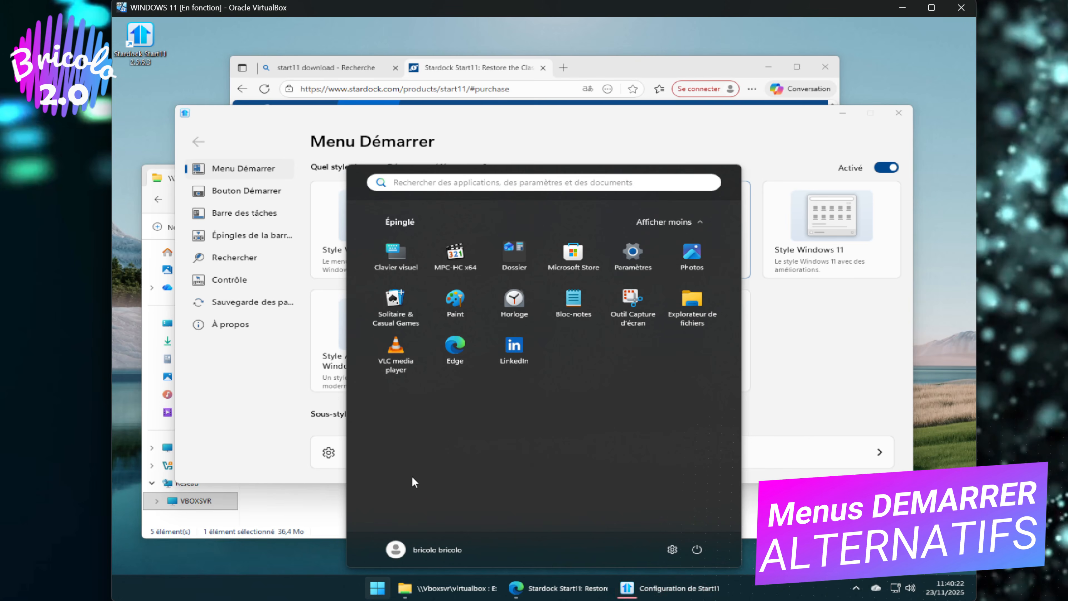
click(376, 589)
click(378, 589)
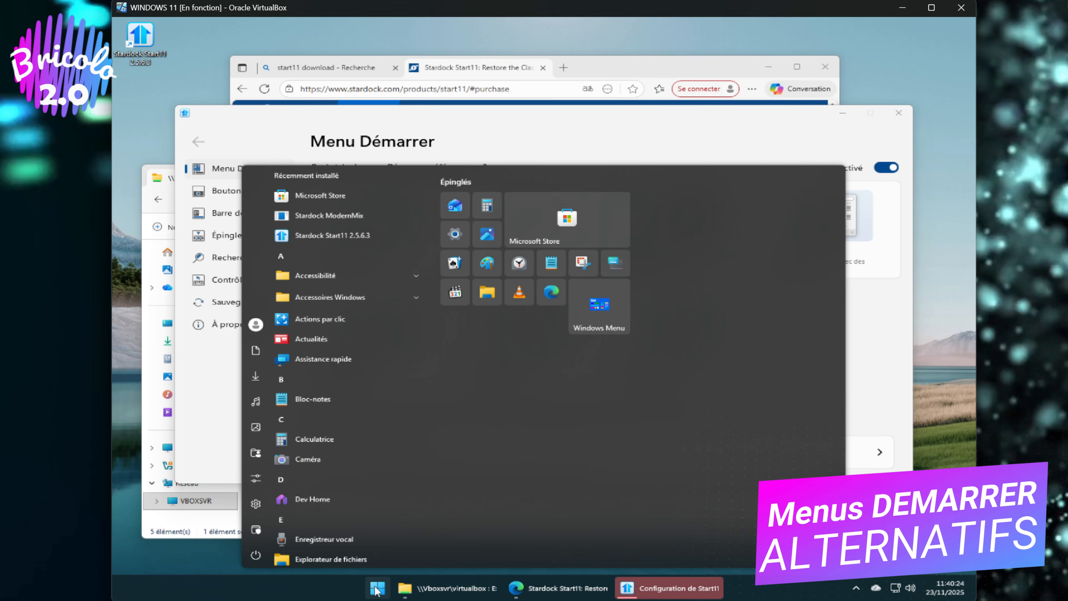
click(380, 586)
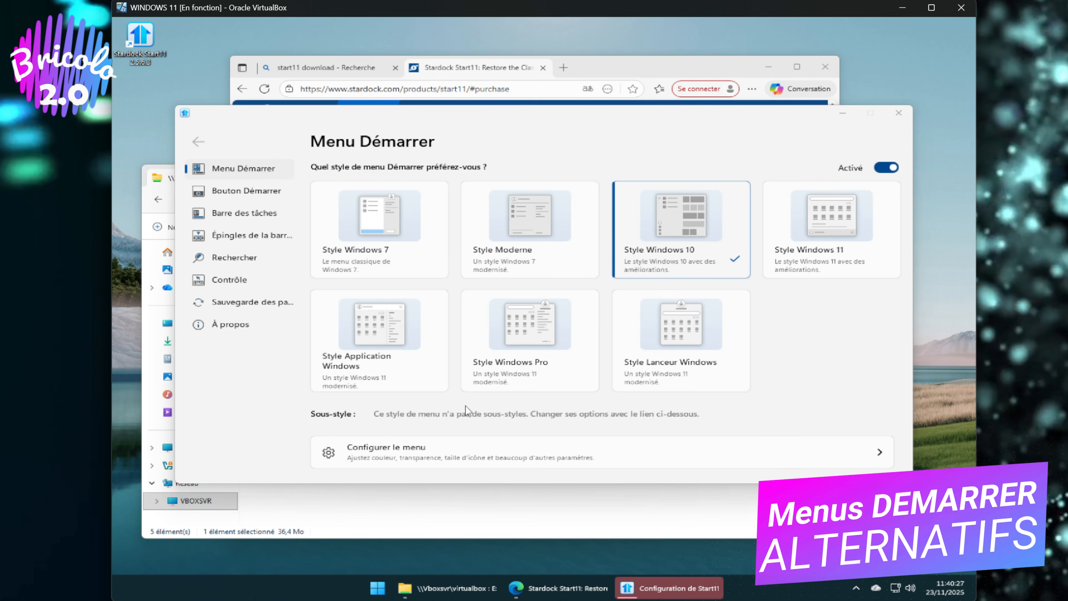
key(super)
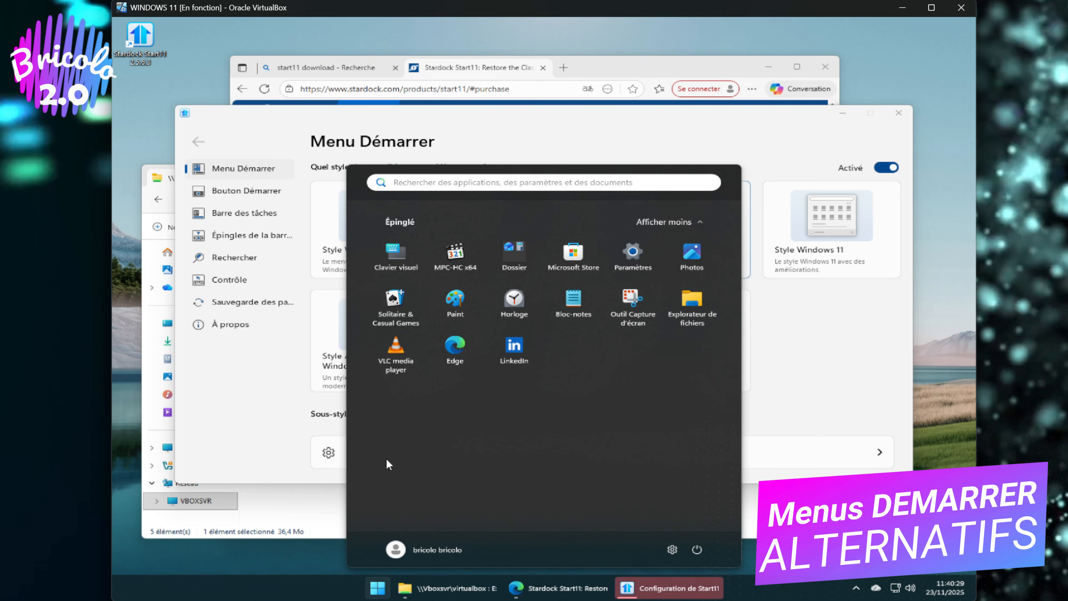
click(297, 594)
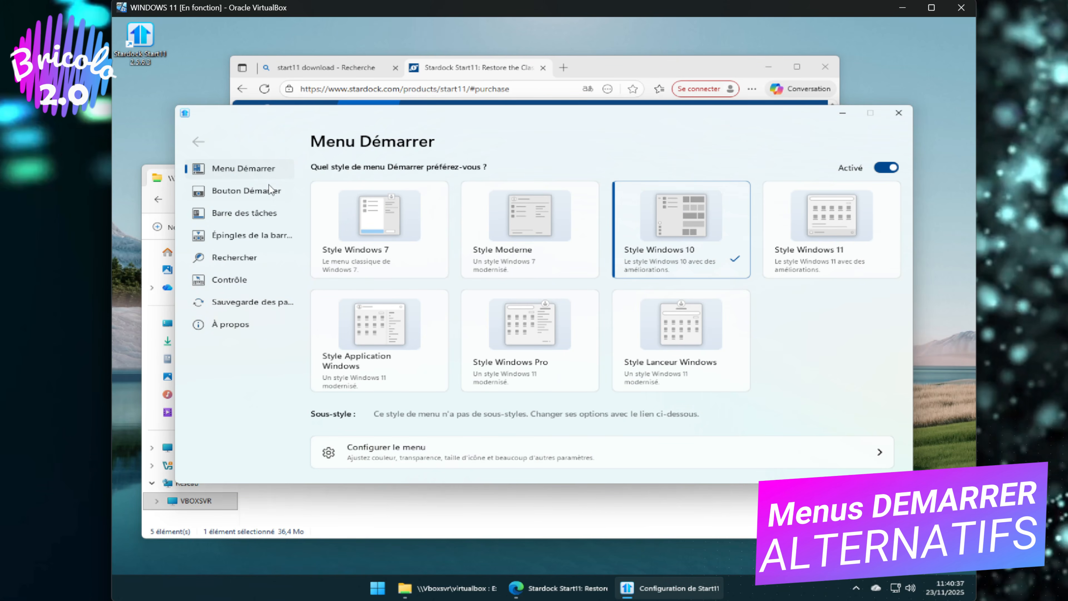
click(378, 589)
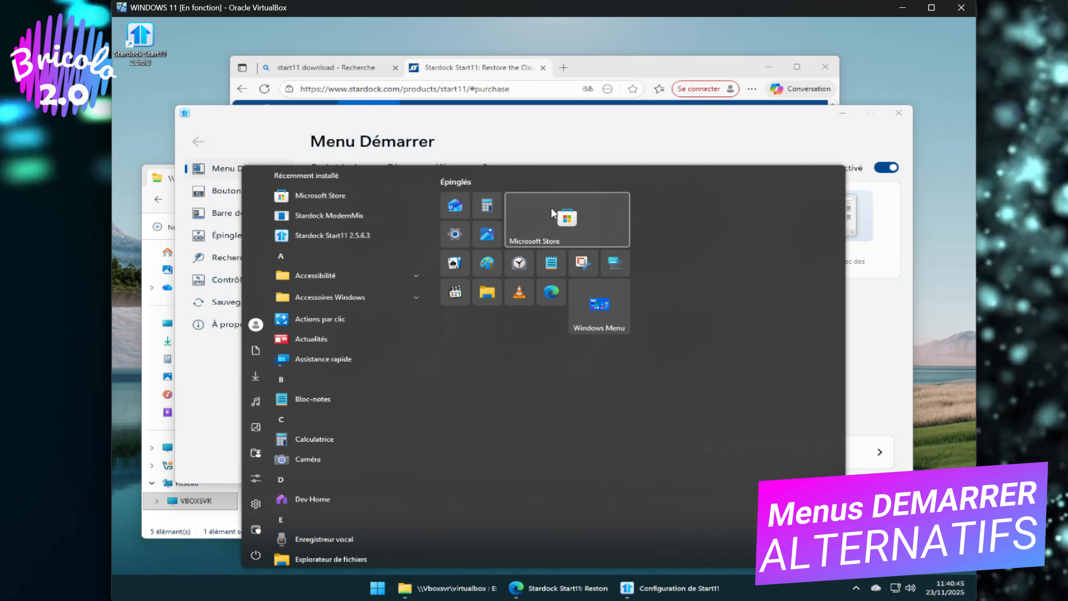
- Move the Windows Menu and Snipping Tool tiles into a new group, and rearrange the Microsoft Store, Remote Desktop and Bloc-notes tiles within Épinglés
drag(600, 300, 673, 225)
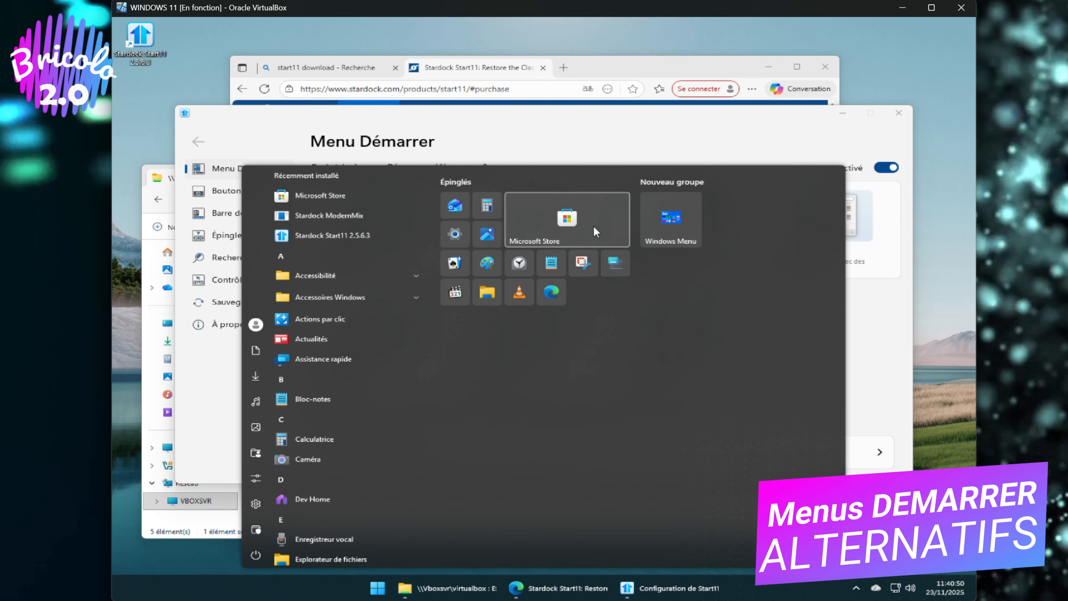
drag(569, 321, 529, 355)
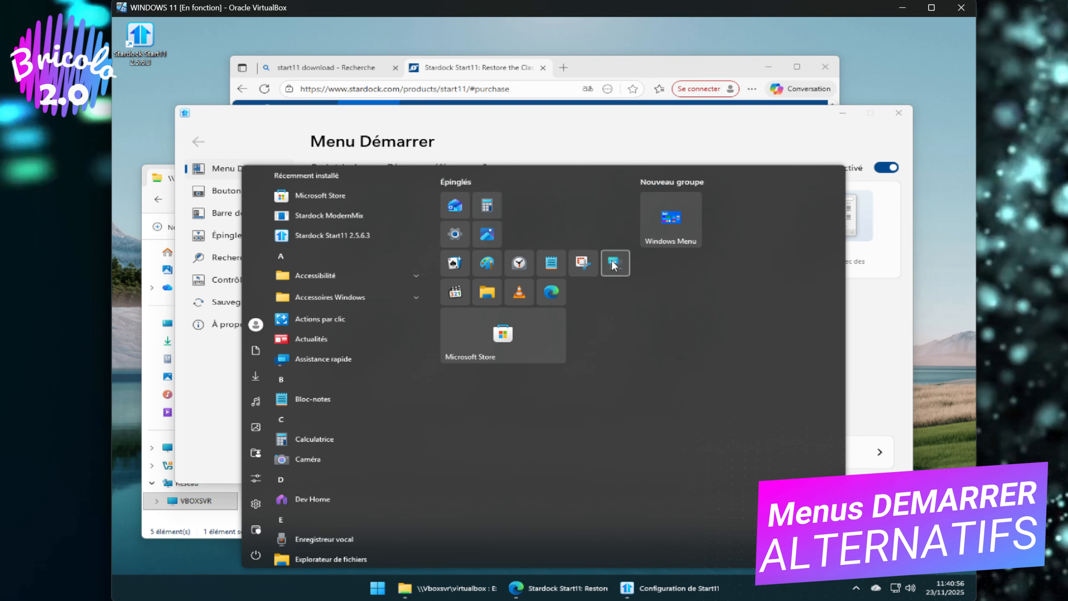
drag(615, 265, 551, 207)
drag(559, 273, 554, 209)
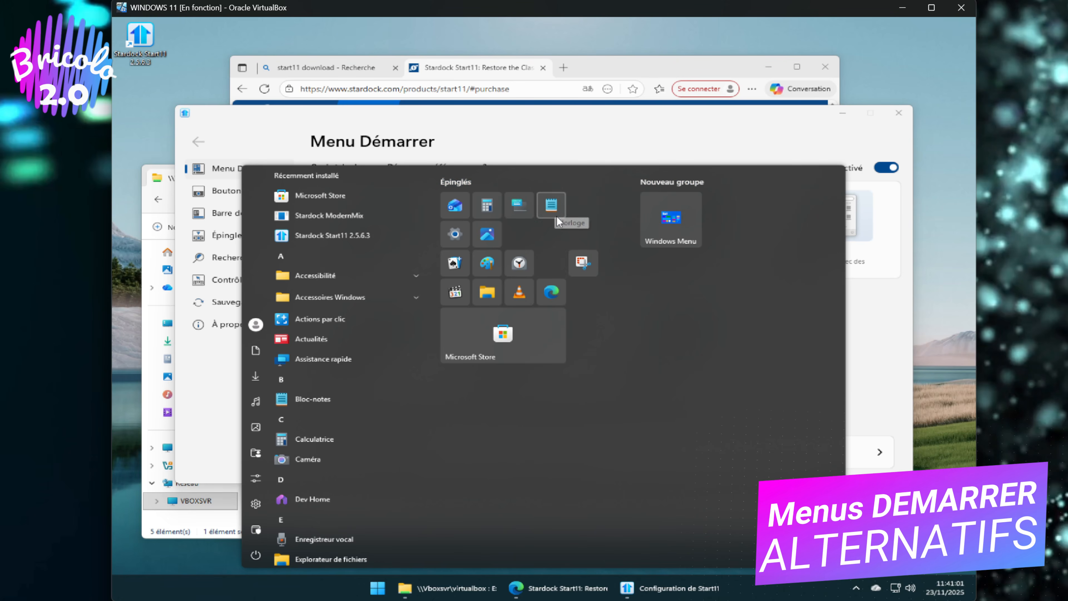
drag(589, 267, 724, 211)
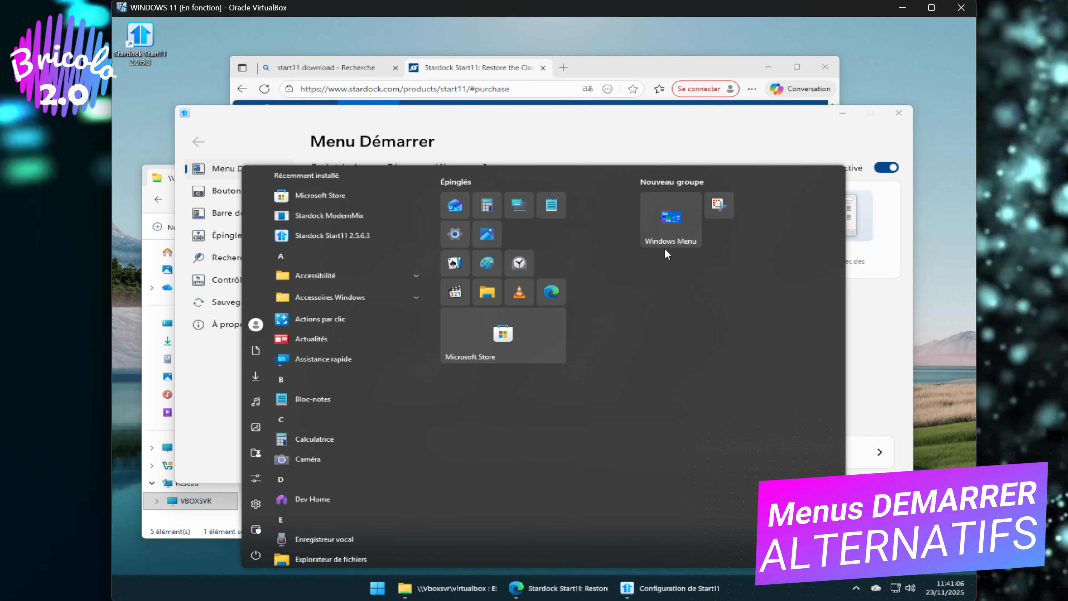
- Resize the Bloc-notes tile to "Moyenne" and place the Edge and clock tiles beside it
right_click(554, 204)
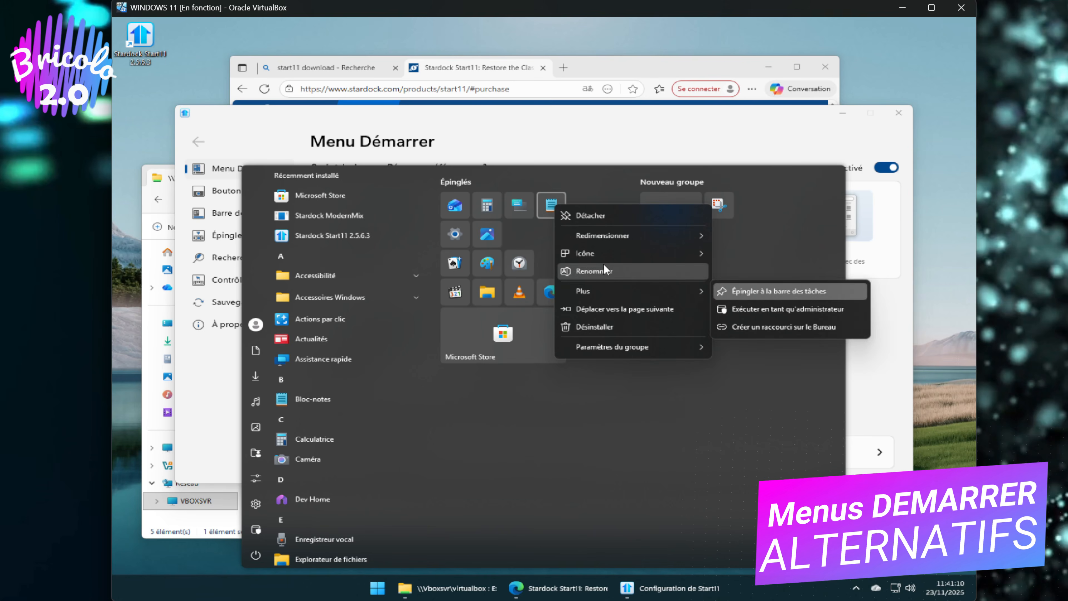
mouse_move(614, 235)
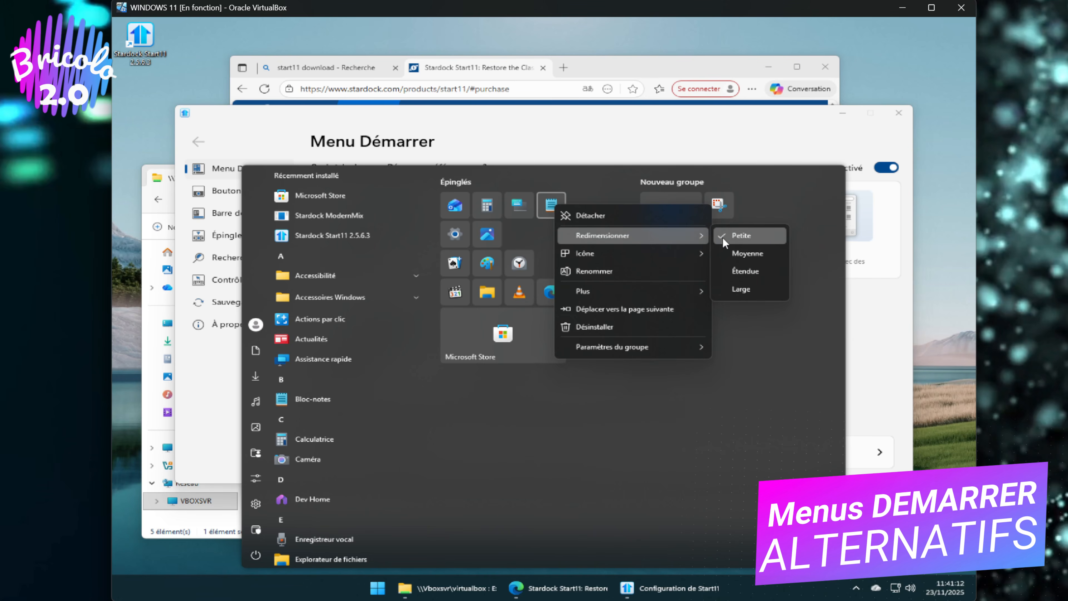
click(732, 255)
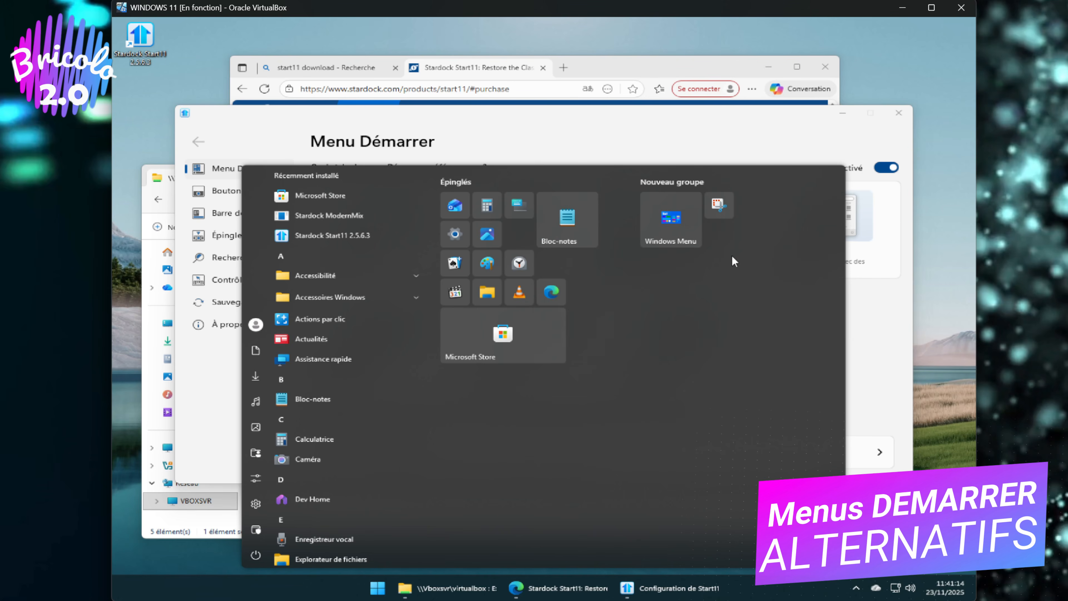
drag(560, 288, 618, 206)
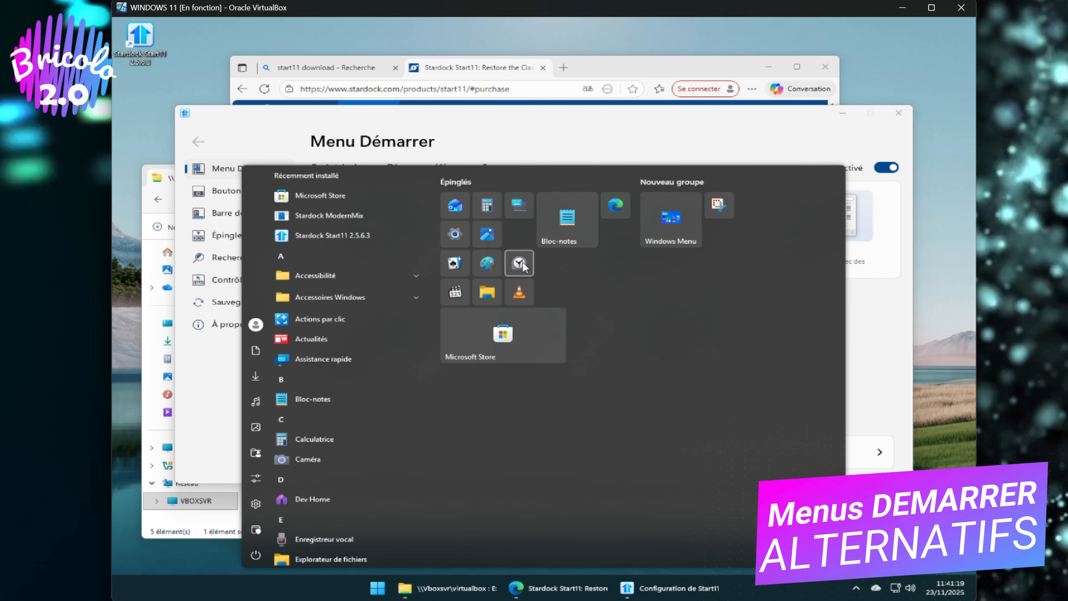
drag(522, 262, 613, 235)
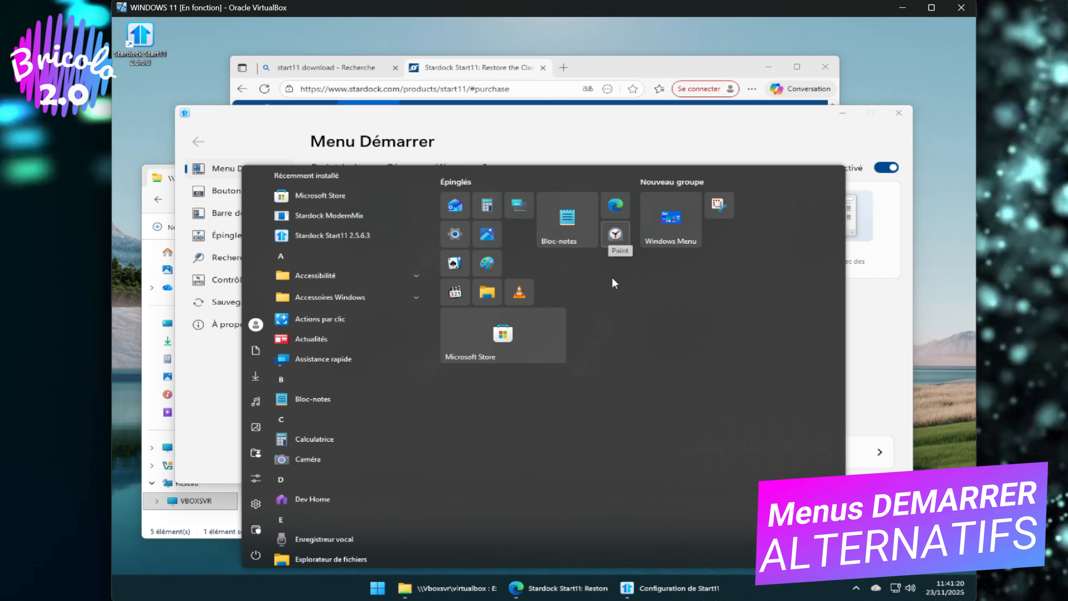
- Reopen the Start menu and combine the Remote Desktop tile with the Bloc-notes tile into a folder
click(592, 390)
click(377, 588)
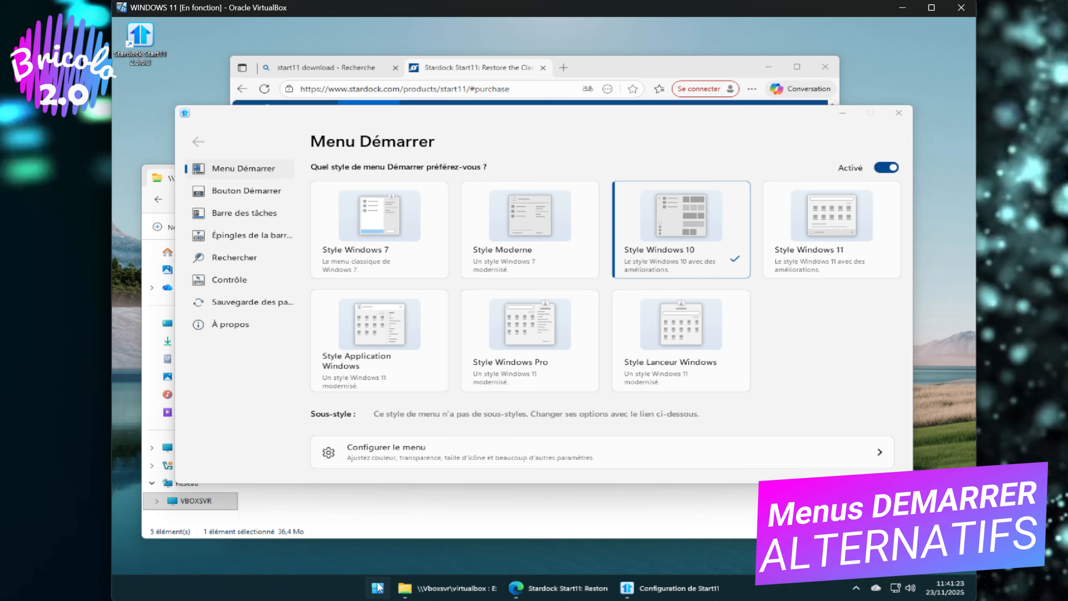
click(377, 588)
click(378, 588)
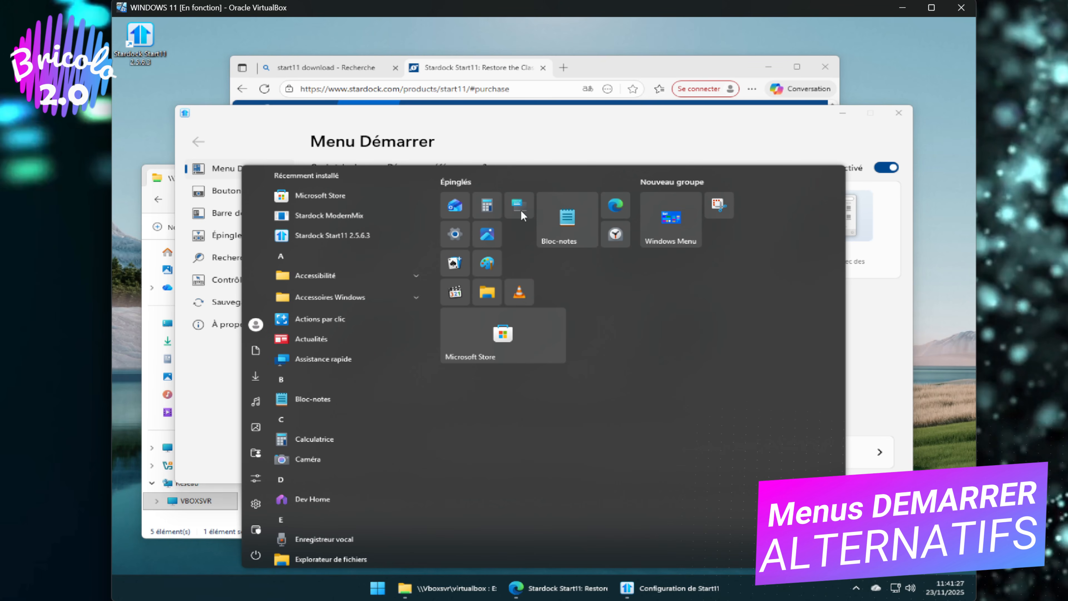
drag(519, 207, 560, 225)
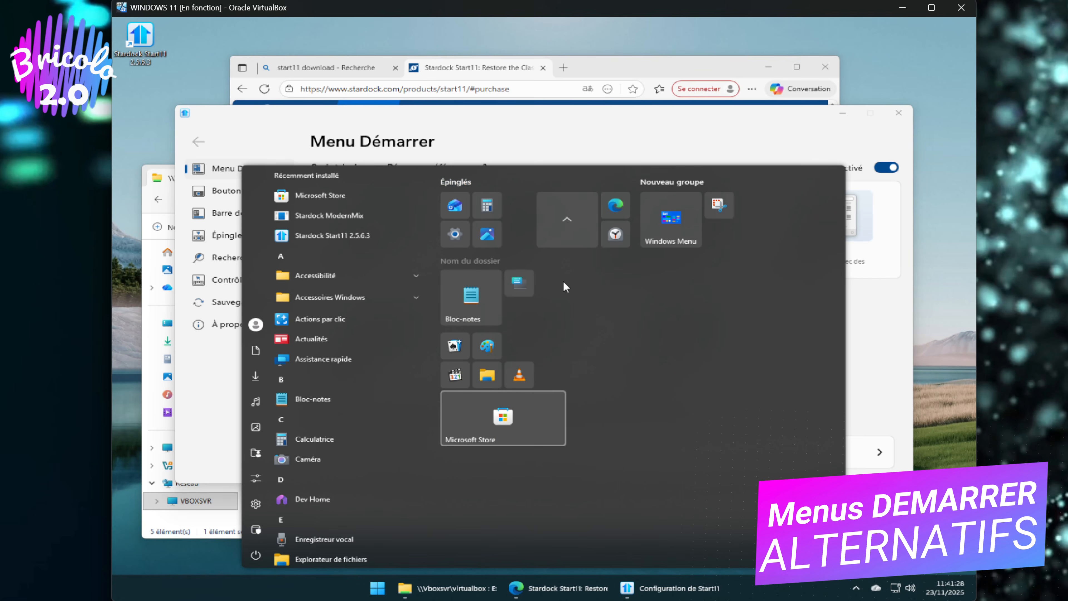
- Collapse and expand the new tile folder several times to see how it behaves, and leave it collapsed
click(566, 230)
click(566, 229)
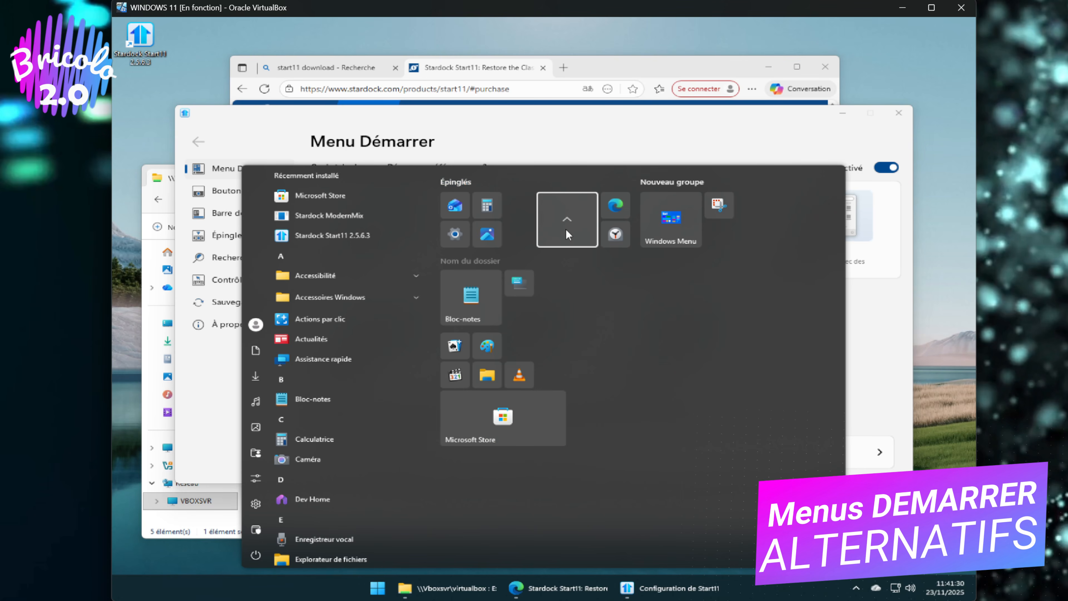
click(566, 229)
click(565, 229)
click(565, 229)
click(564, 229)
click(565, 229)
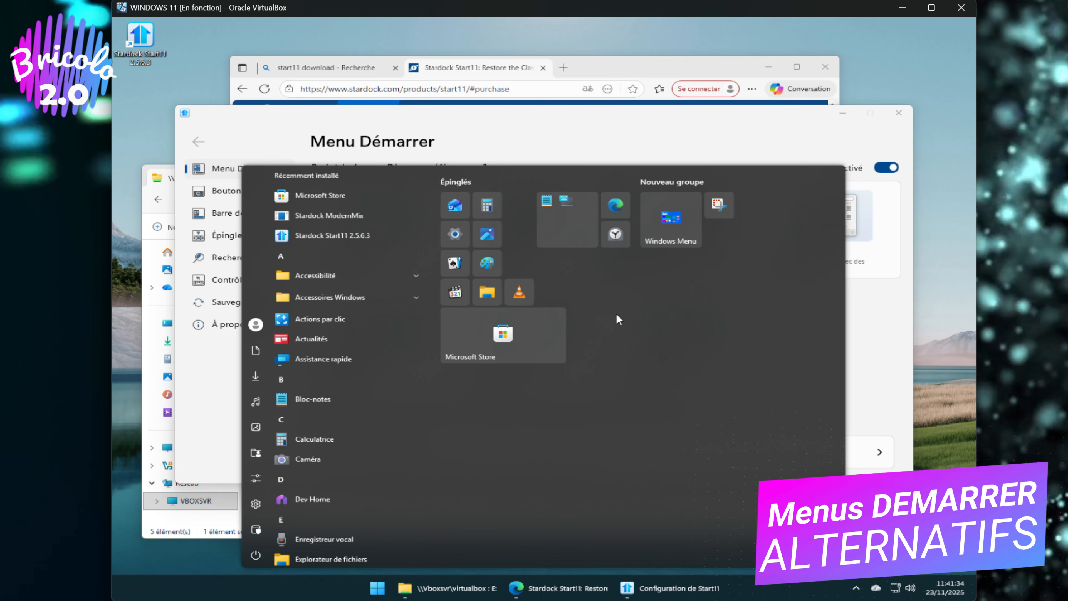
click(695, 409)
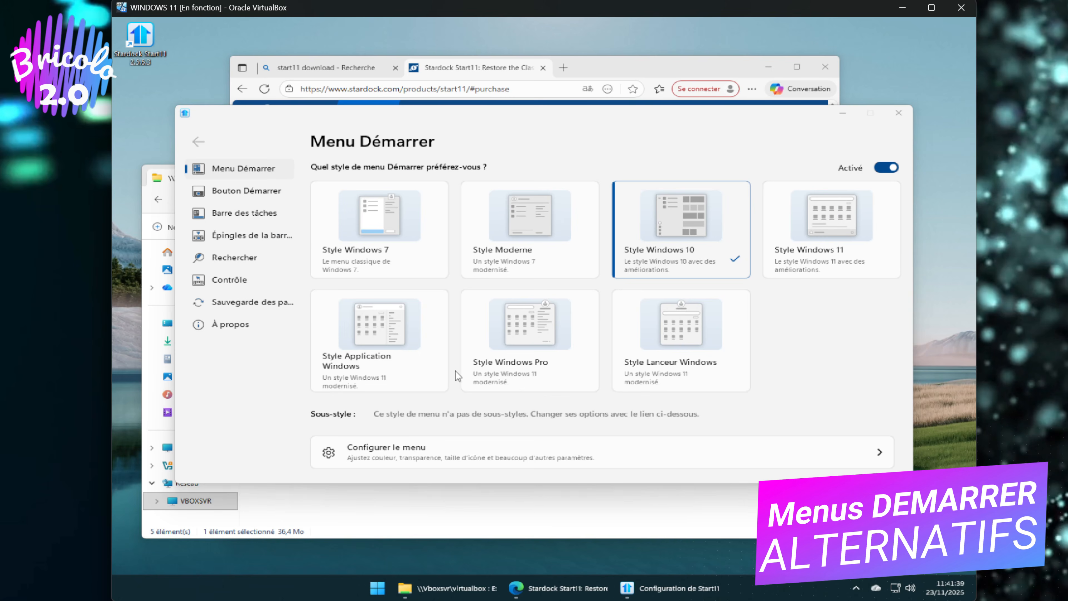
- Put the Microsoft Store tile in a new group of its own and place that group above the Windows Menu group
click(378, 588)
drag(523, 348, 502, 394)
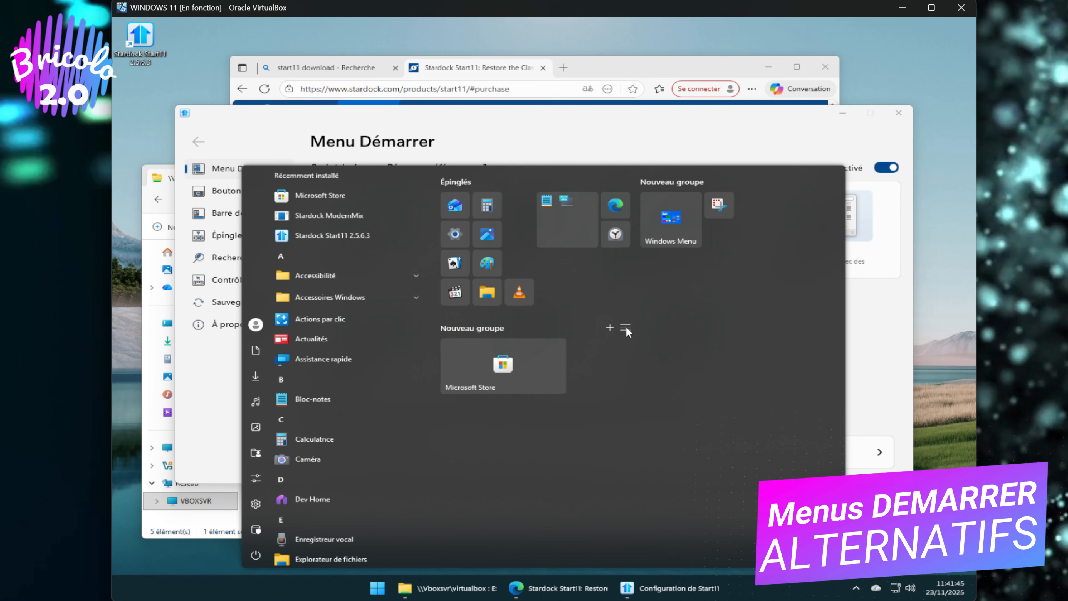
drag(627, 327, 679, 444)
drag(630, 329, 790, 174)
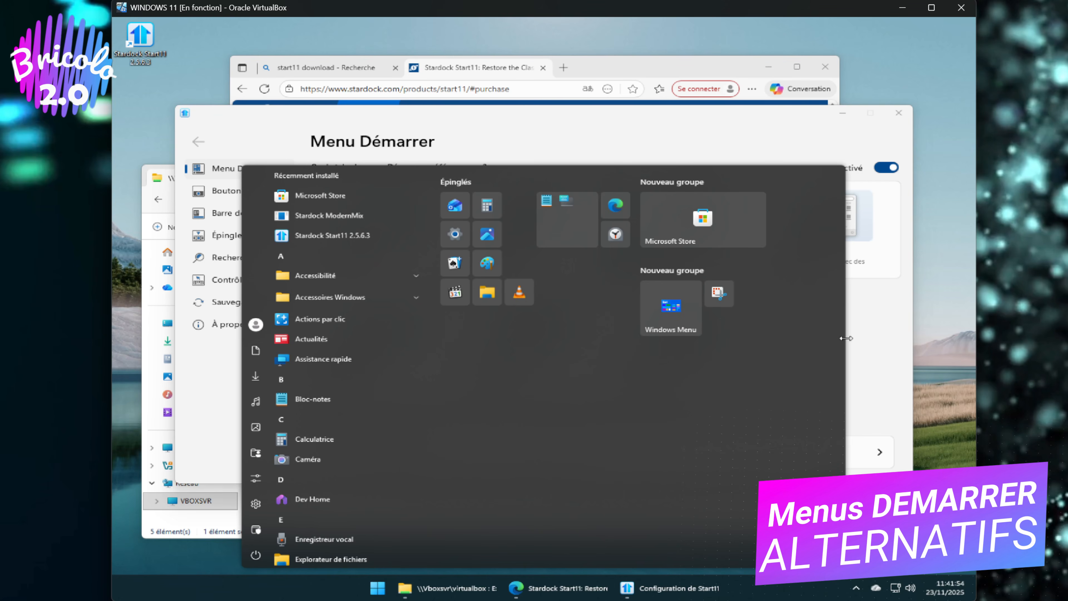
- Widen the Start menu slightly and reduce its height to just below the first row of style cards
mouse_move(846, 339)
mouse_down()
mouse_move(976, 339)
mouse_move(849, 339)
mouse_up()
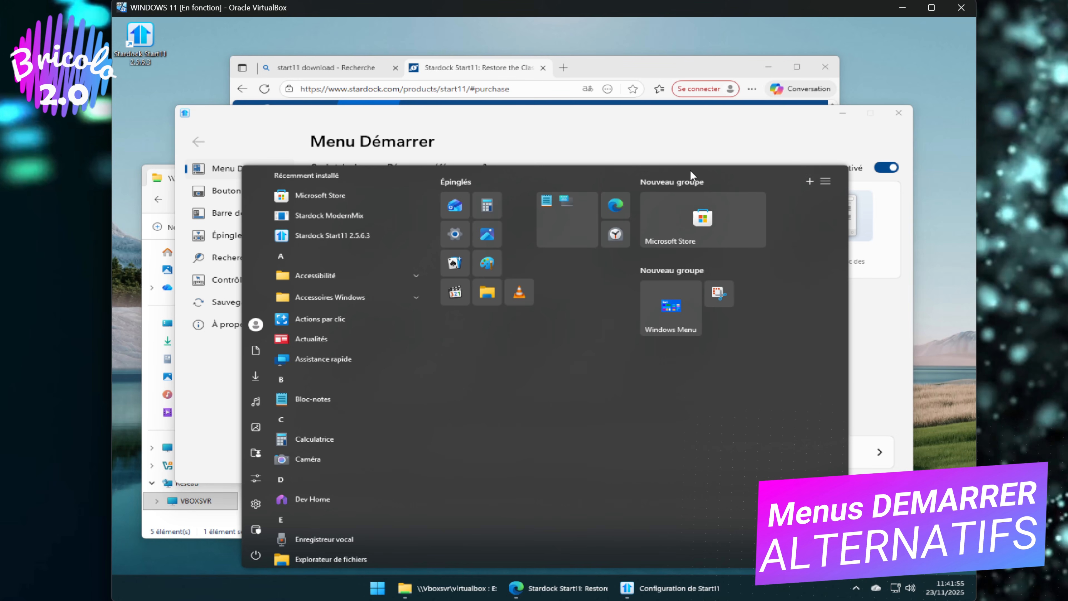
drag(689, 166, 686, 281)
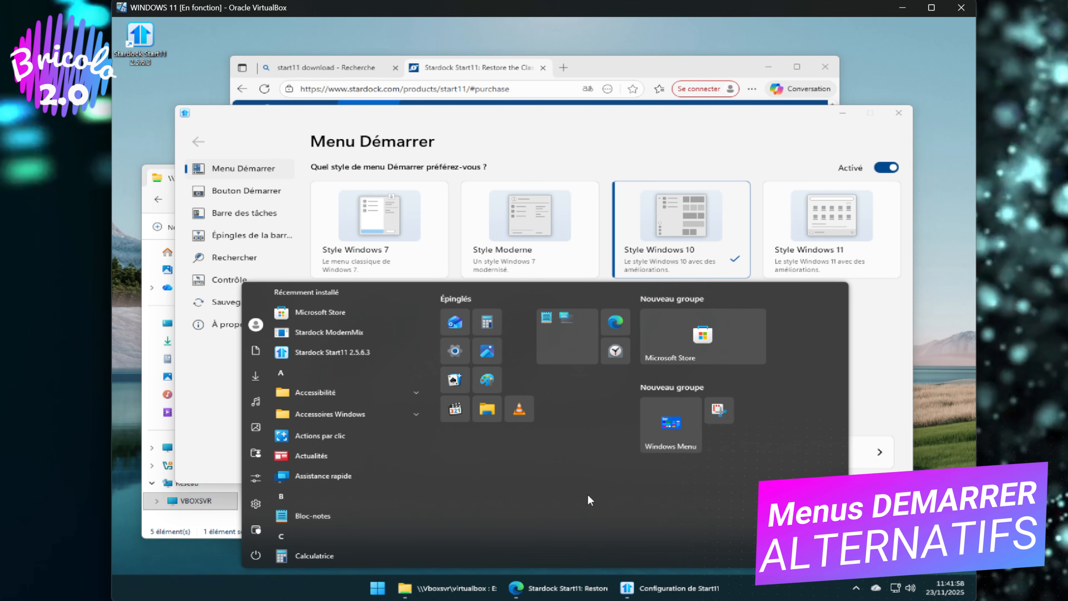
click(772, 590)
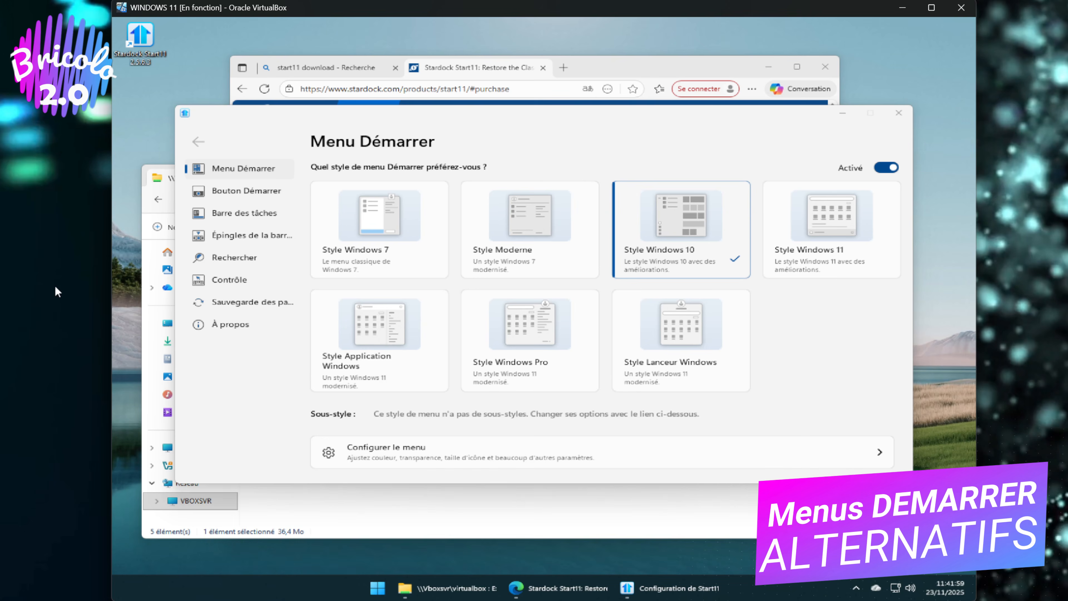
- Look at the commands in the taskbar's context menu and dismiss it
right_click(278, 589)
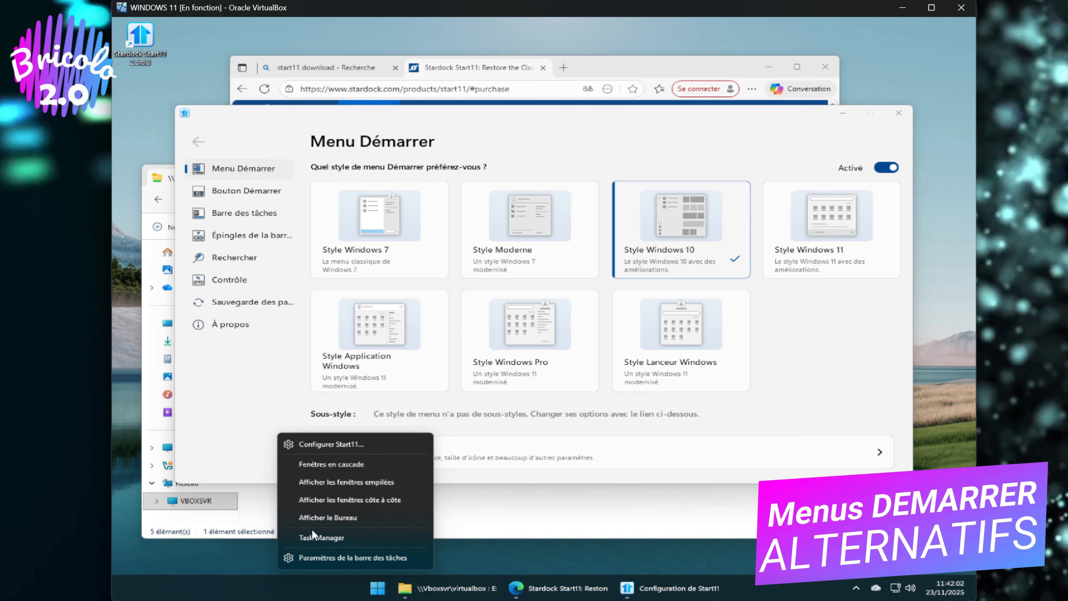
click(253, 550)
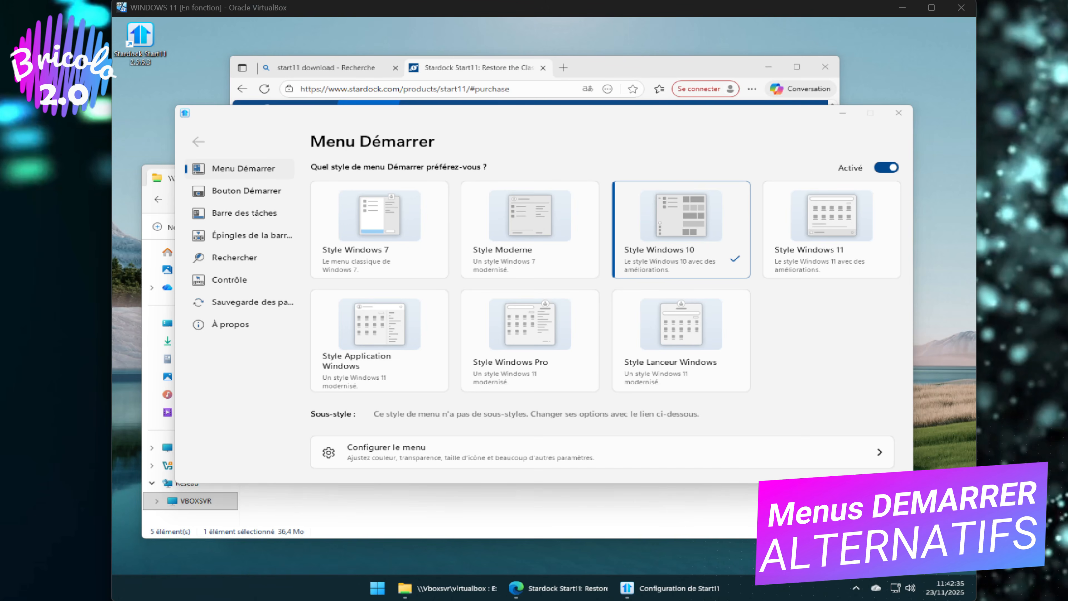
- Pin Actions par clic and Actualités from the app list as tiles in Épinglés, and reposition the folder and clock tiles
click(378, 589)
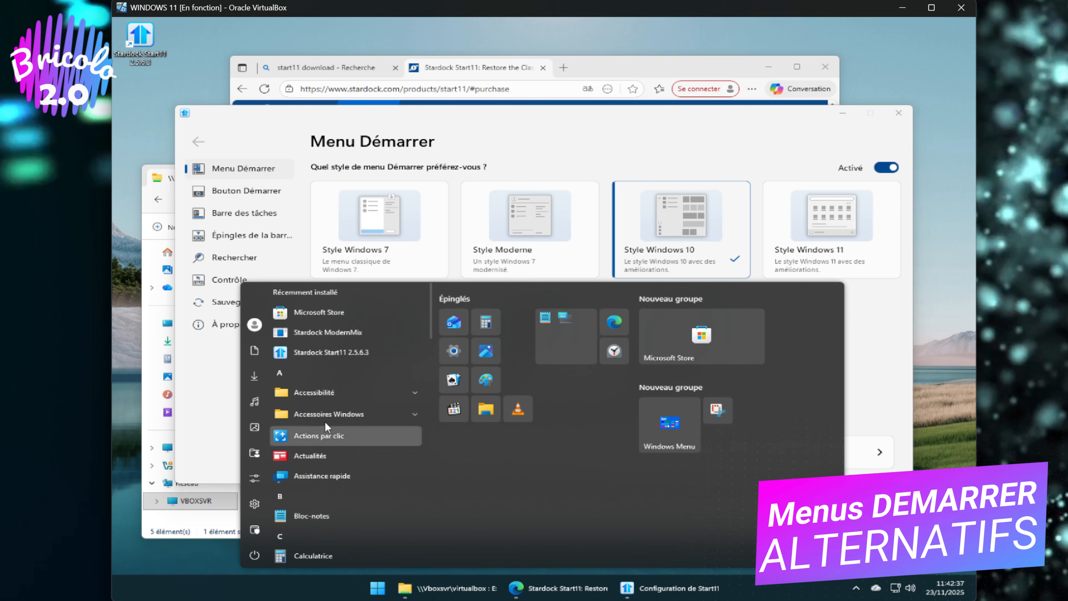
drag(305, 437, 533, 428)
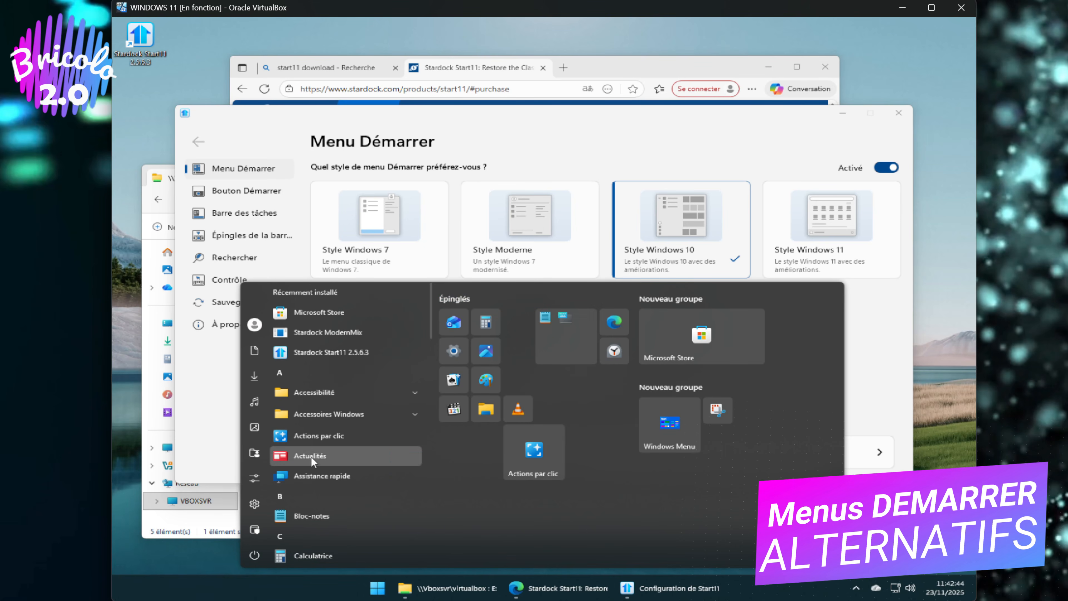
drag(311, 457, 591, 398)
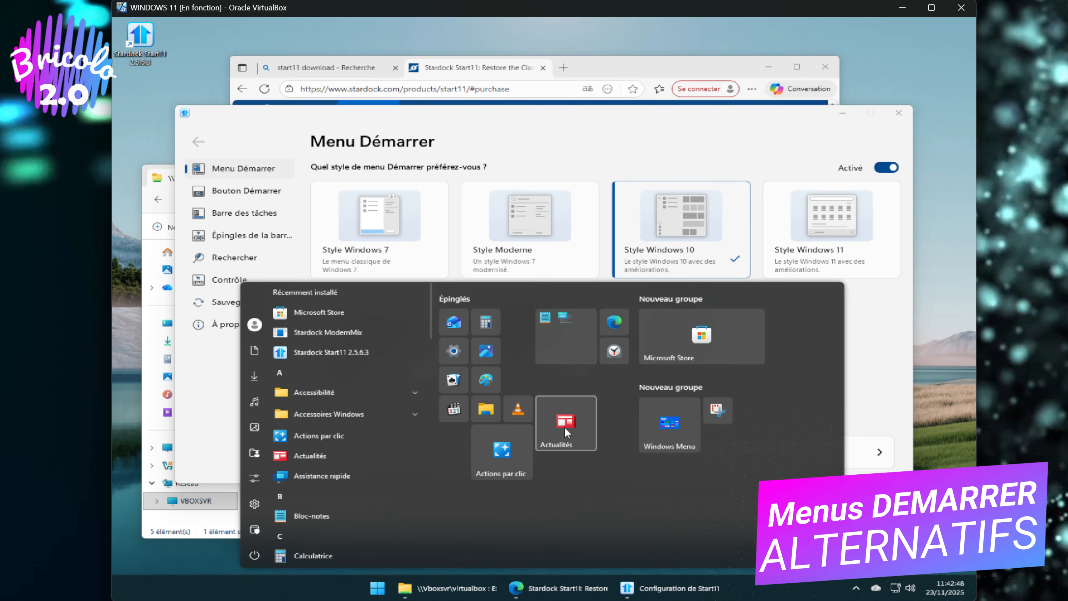
drag(553, 361, 516, 348)
drag(614, 351, 544, 383)
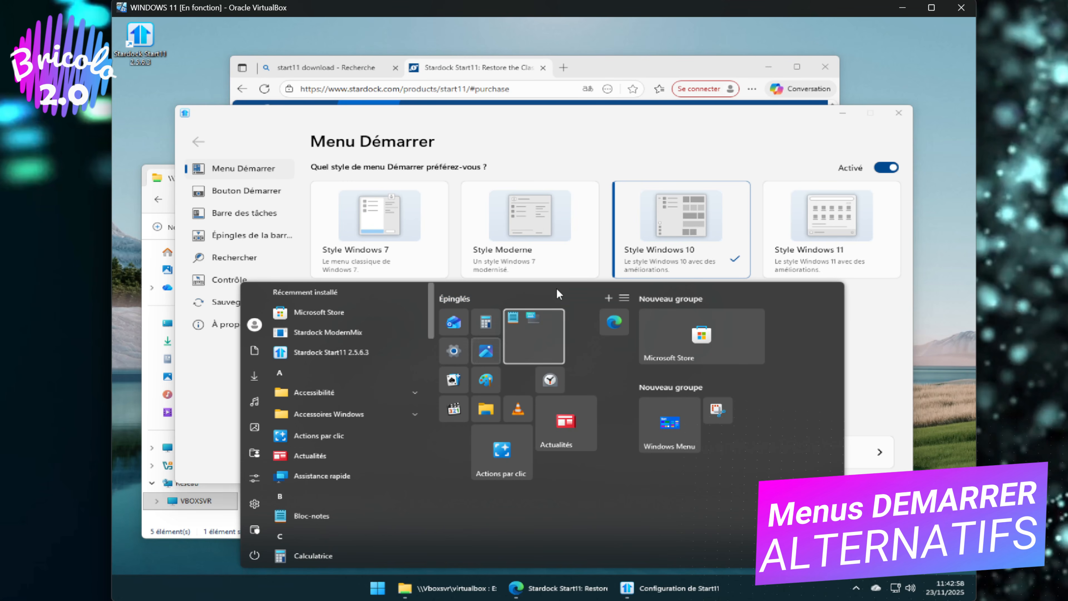
- Increase the Start menu's height so that it reaches just below the "Menu Démarrer" heading, and close the menu
drag(556, 280, 557, 151)
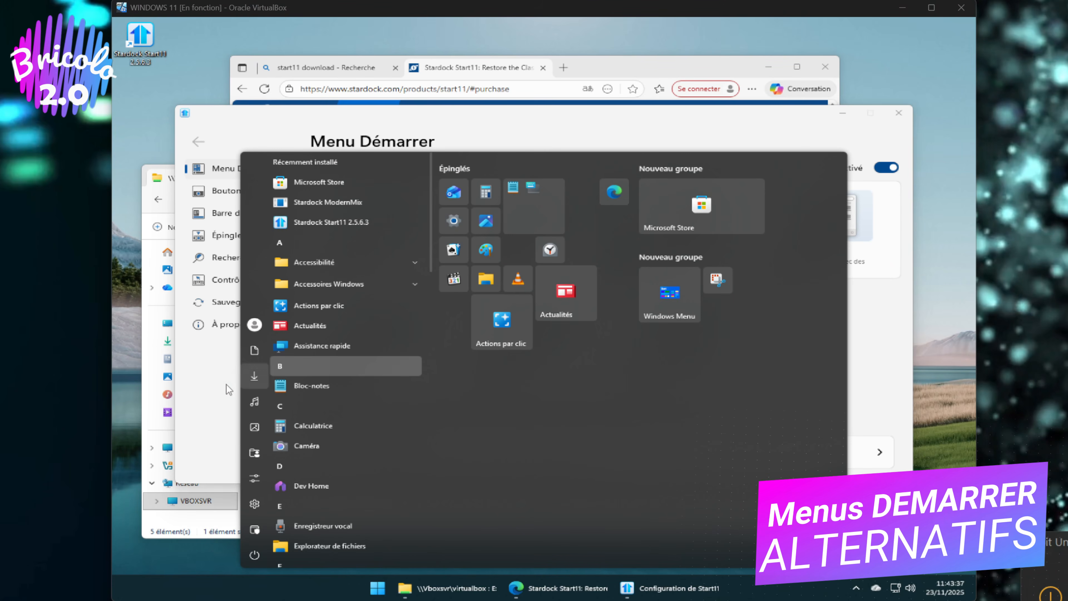
click(215, 389)
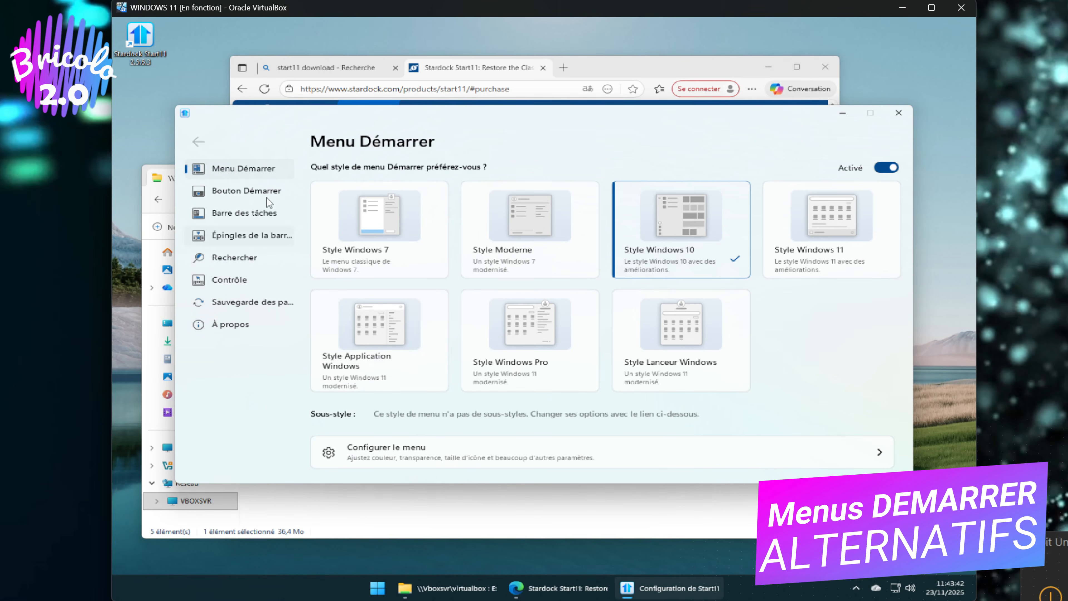
- Examine the Windows 10 style menu's configuration, including its shortcut list and the colour, transparency, font and effect options under "Aspect visuel"
click(443, 460)
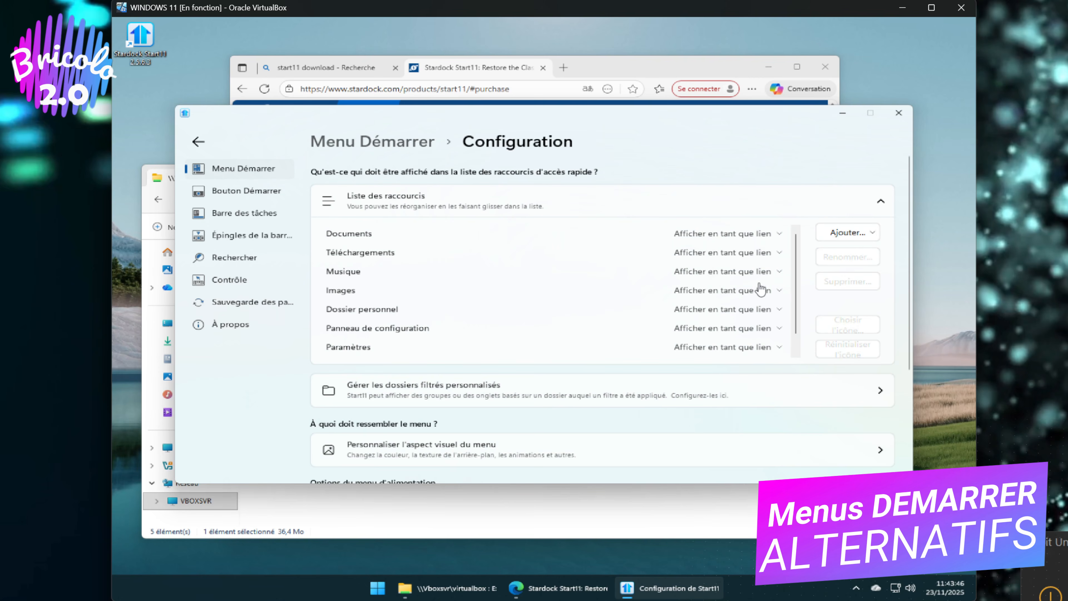
drag(797, 247, 799, 271)
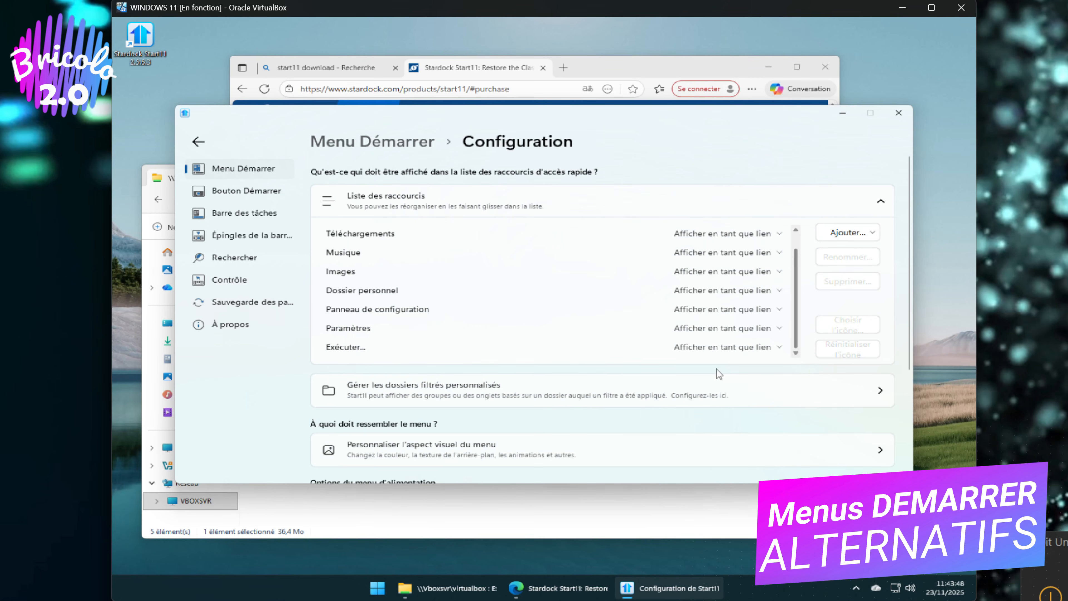
scroll(714, 389, down, 3)
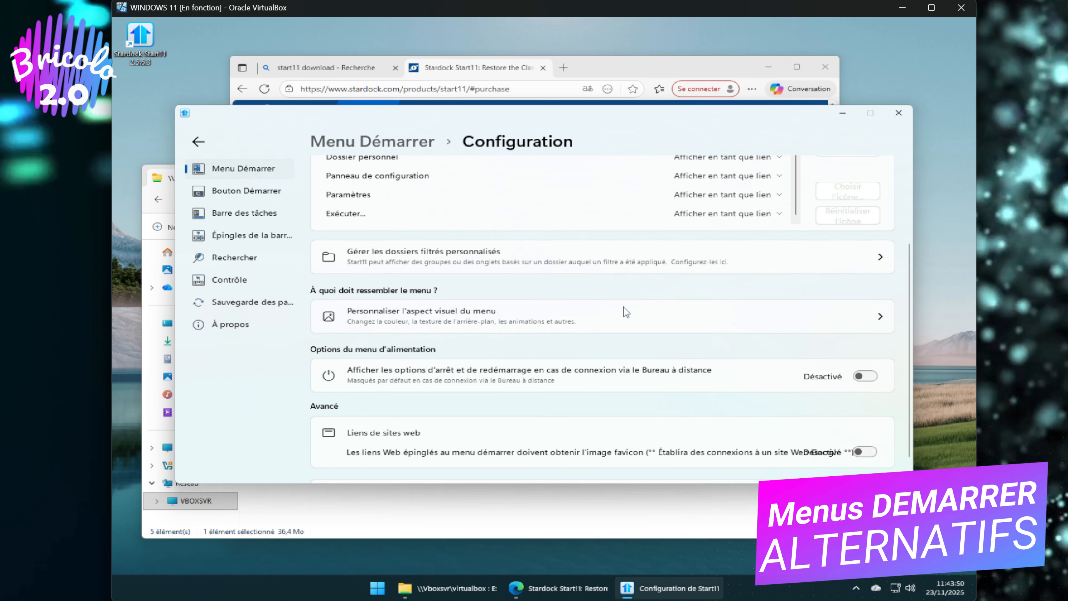
click(520, 321)
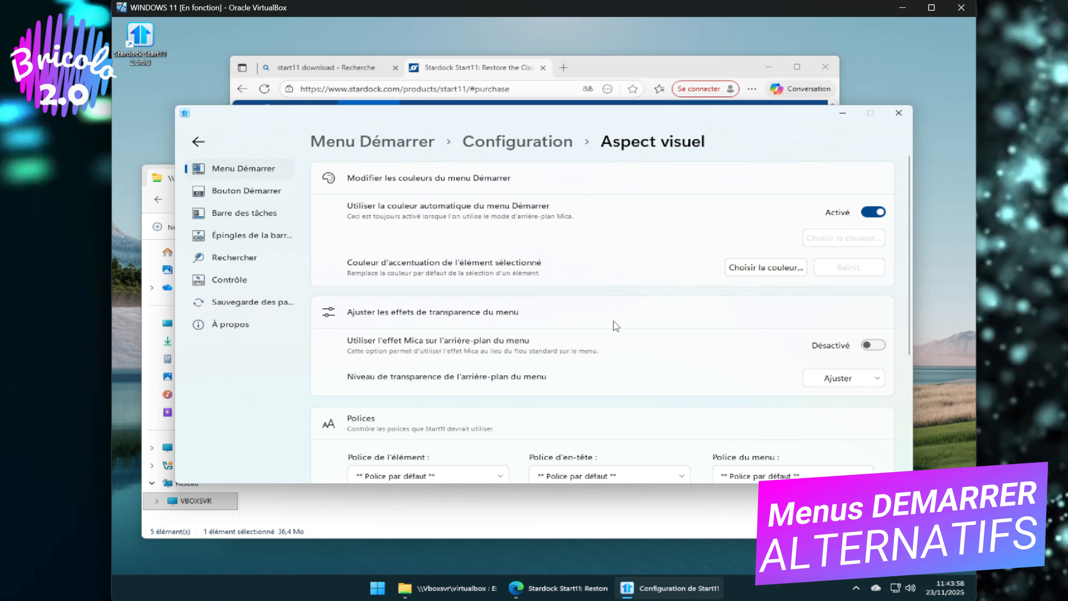
scroll(613, 322, down, 5)
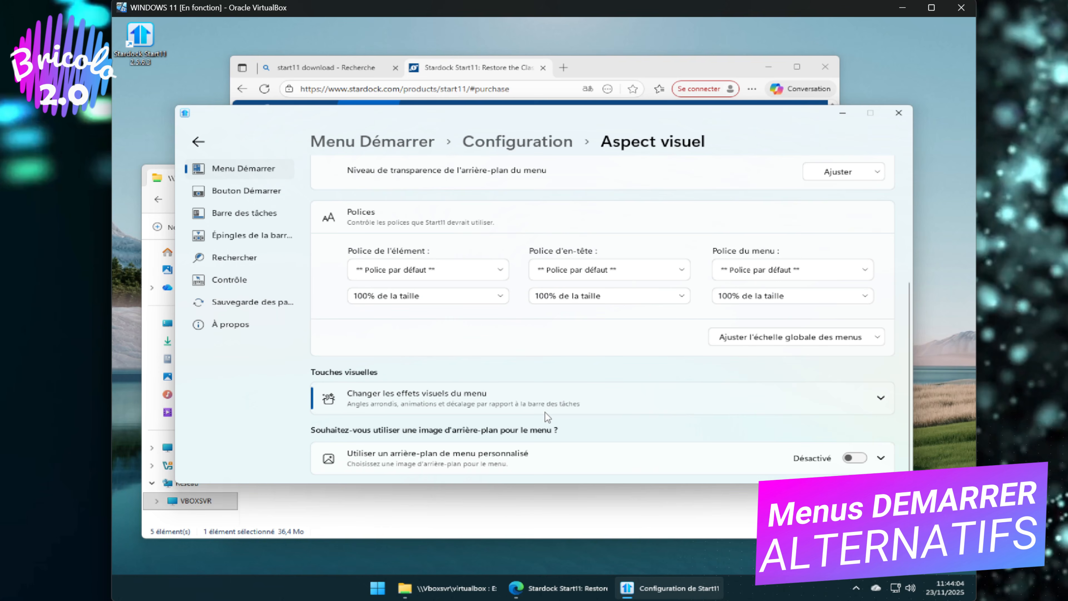
- Turn off "Positionner le bouton Démarrer au centre de la barre des tâches" in the Start button settings
click(254, 193)
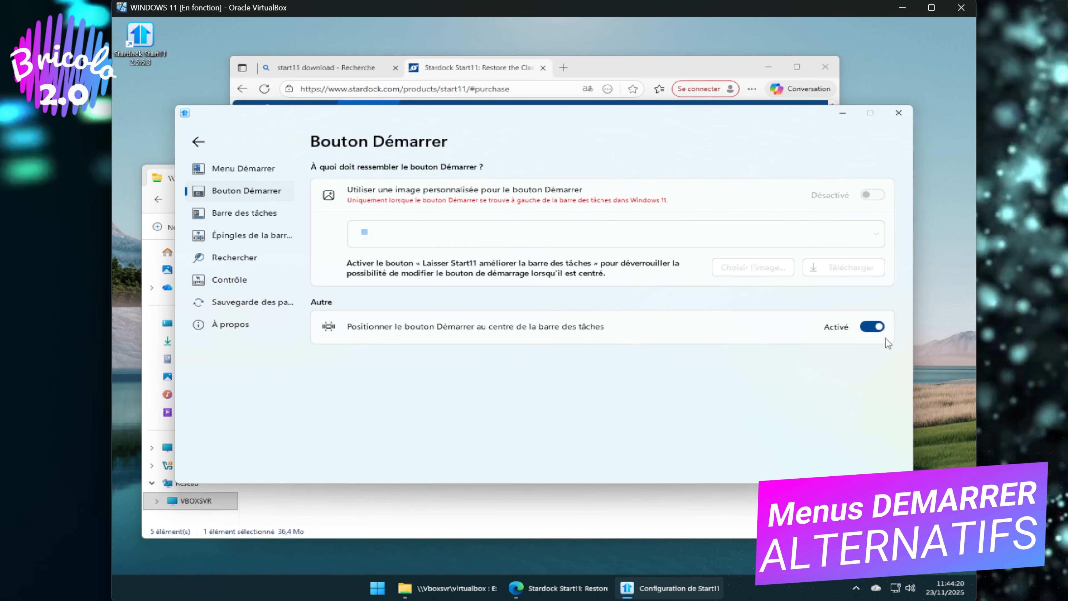
click(871, 329)
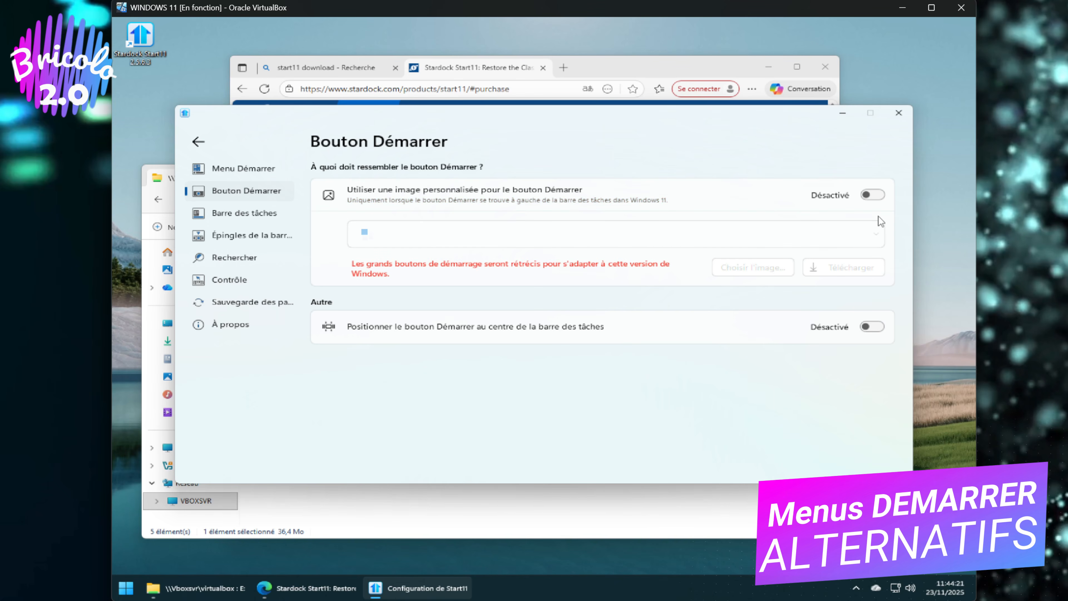
- Try the custom Start button image, turn it back off, and re-enable "Positionner le bouton Démarrer au centre de la barre des tâches"
click(874, 196)
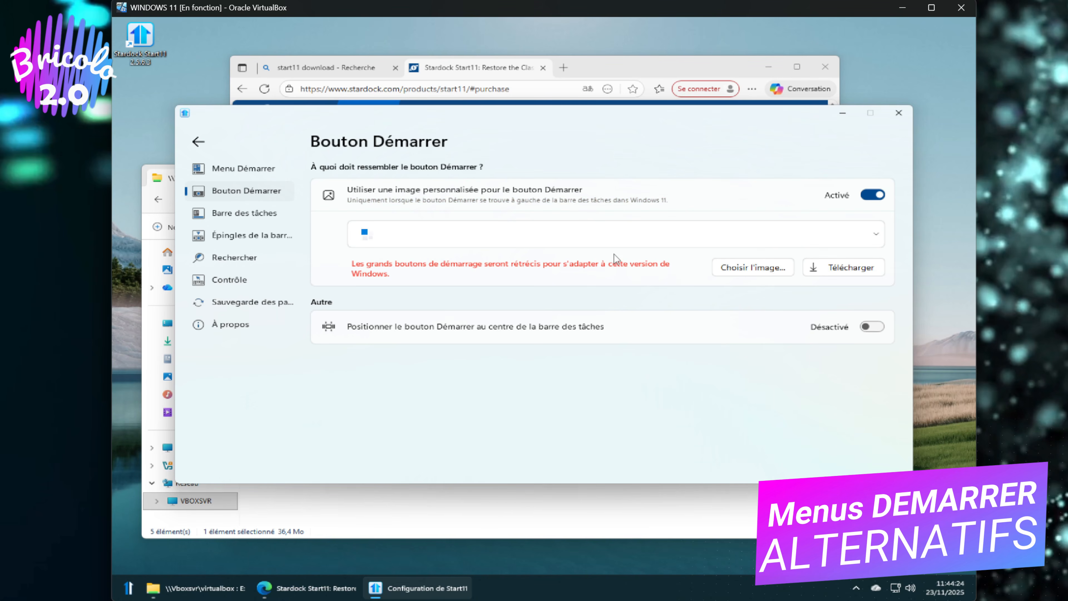
click(873, 196)
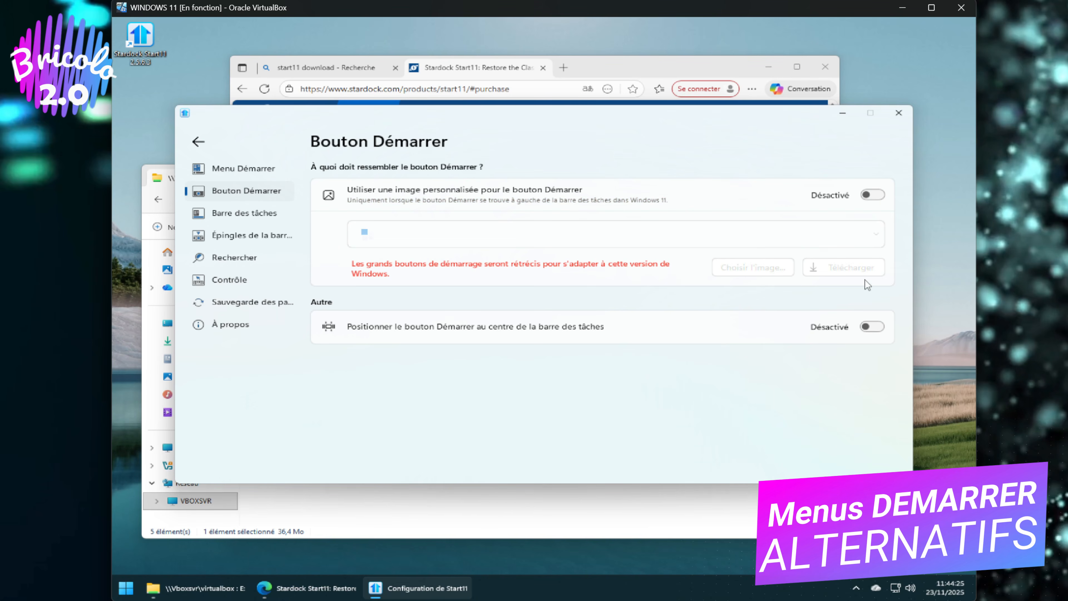
click(870, 328)
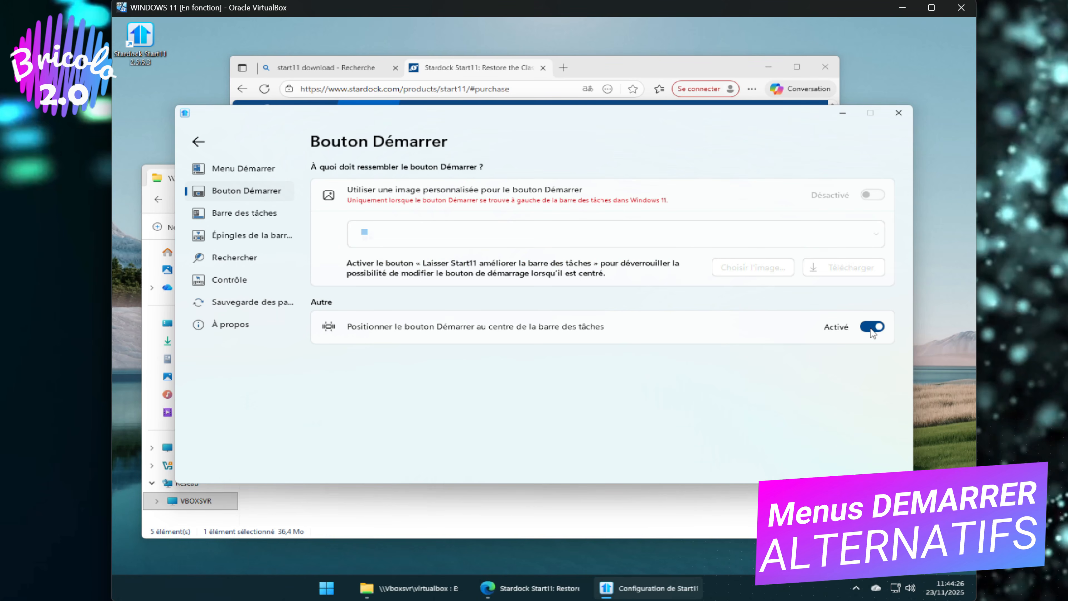
- Let Start11 enhance the Windows 11 taskbar, confirming the change, and turn on "Arrondir les coins de la barre des tâches"
click(261, 217)
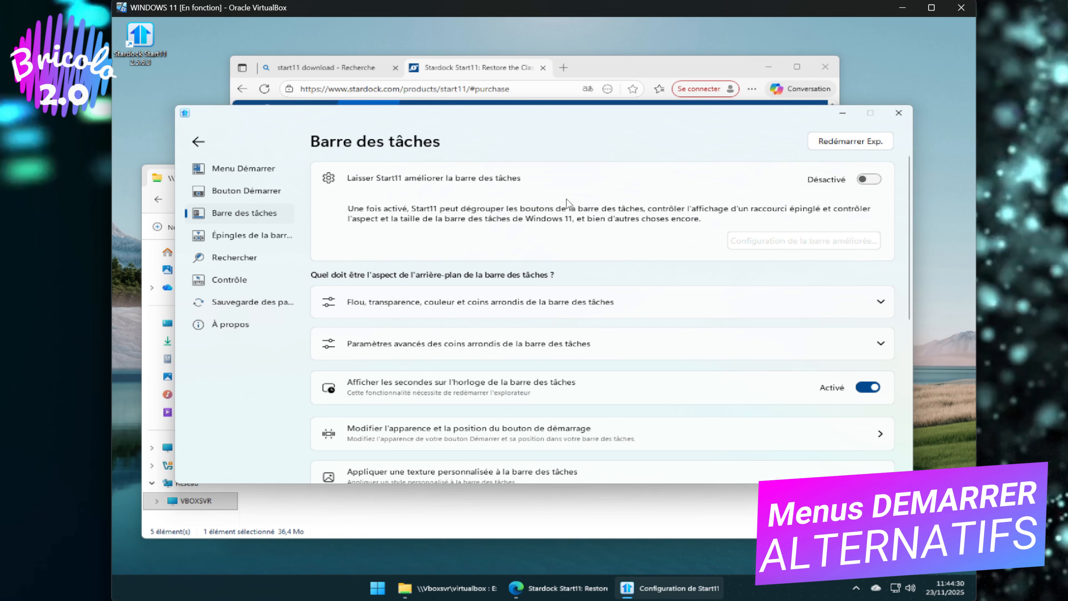
click(879, 181)
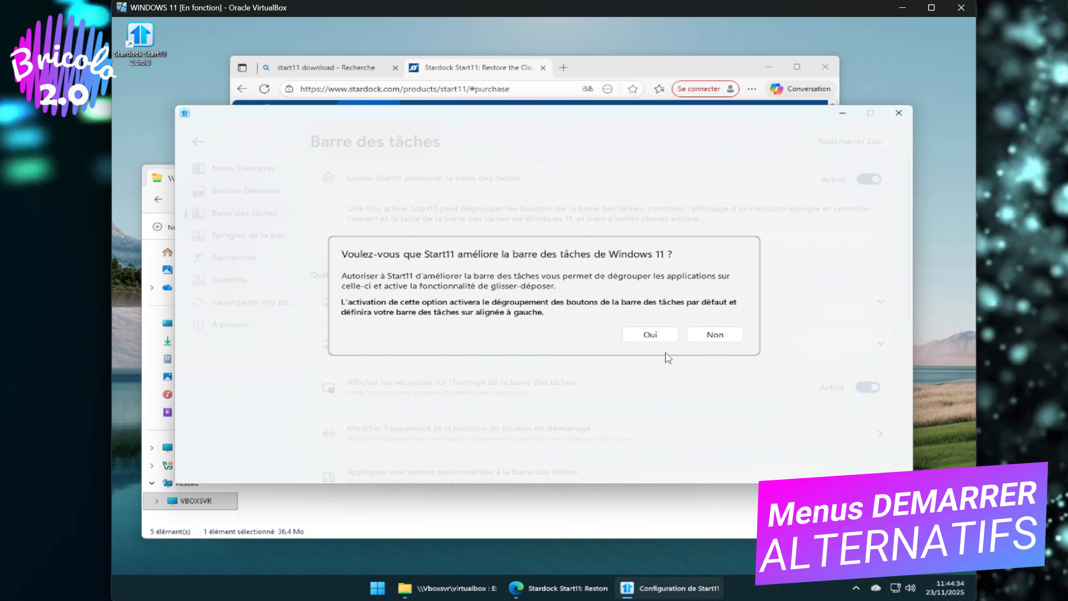
click(661, 339)
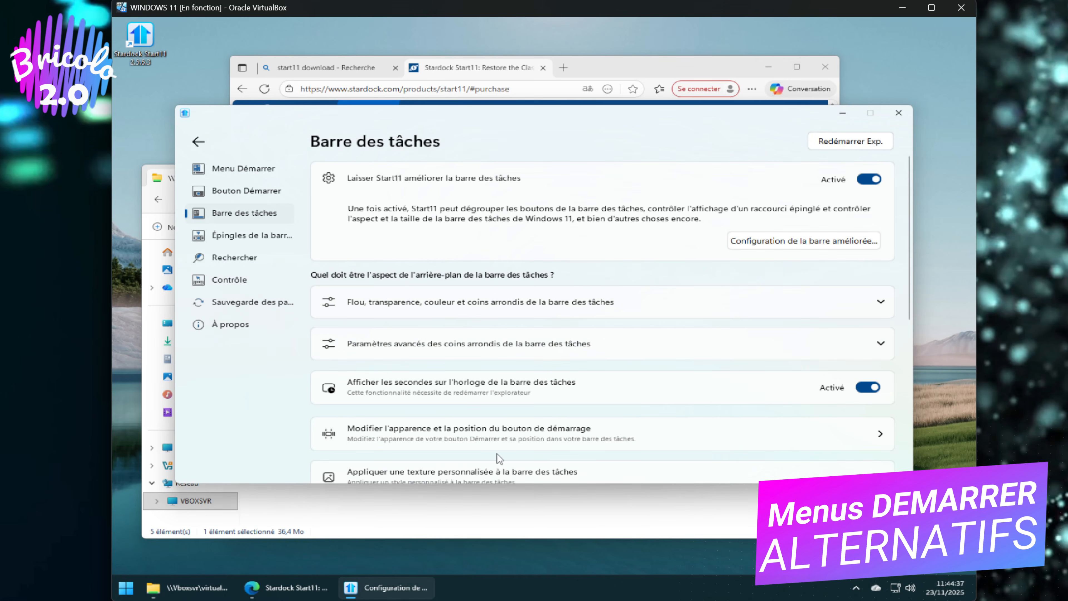
click(825, 298)
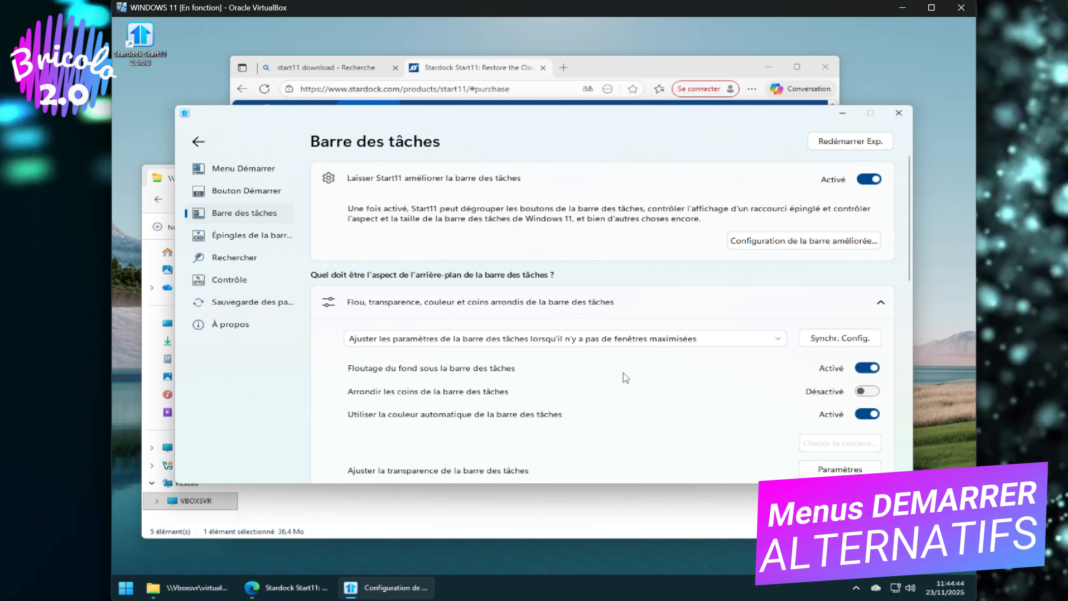
click(870, 392)
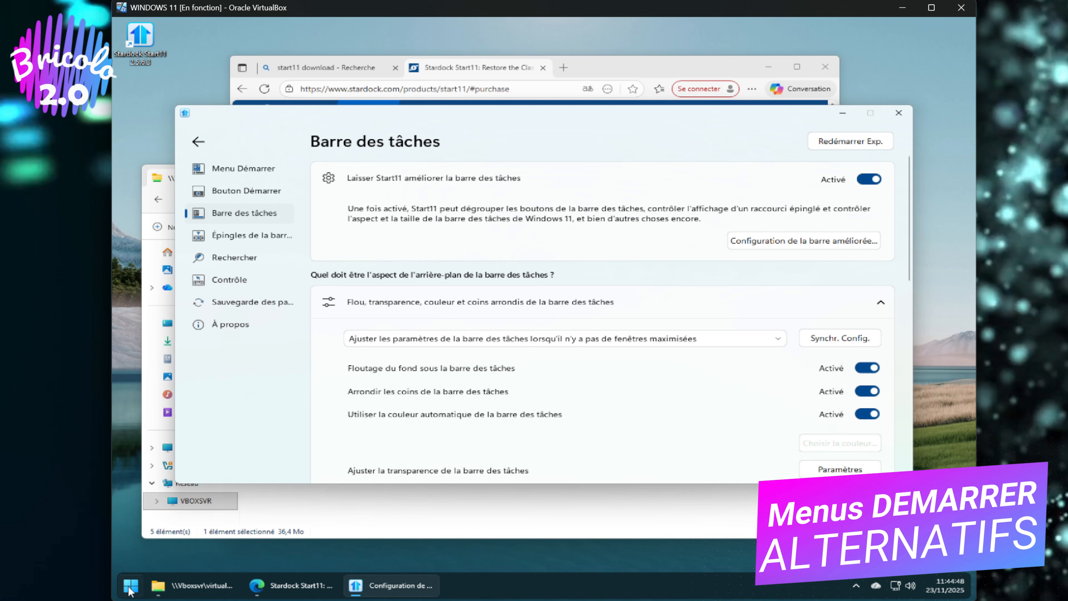
- Set the taskbar size to Large and restart Explorer to apply it
scroll(741, 355, down, 5)
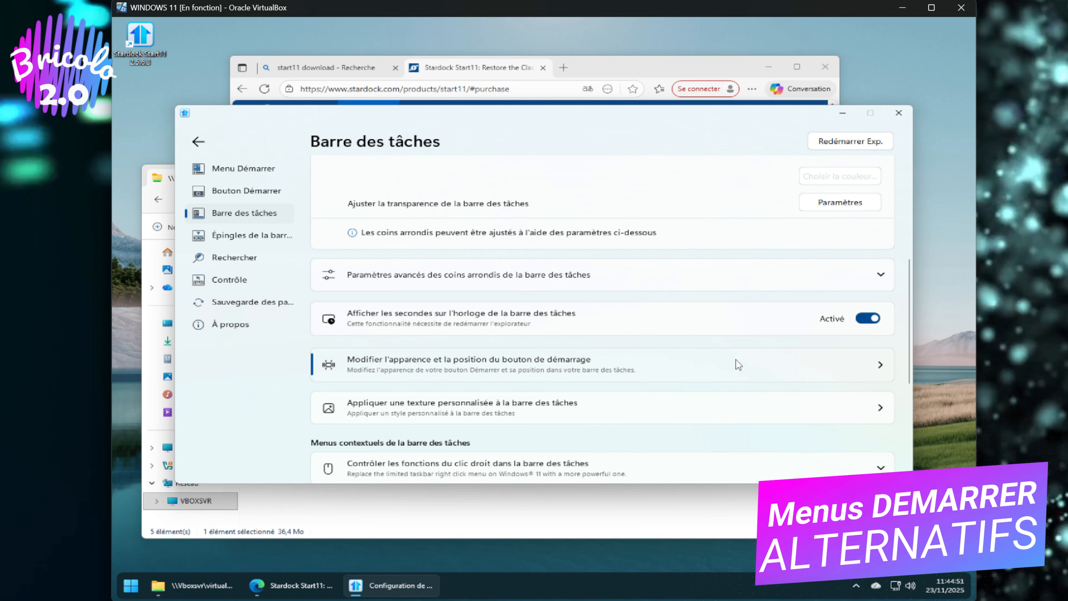
scroll(736, 360, down, 4)
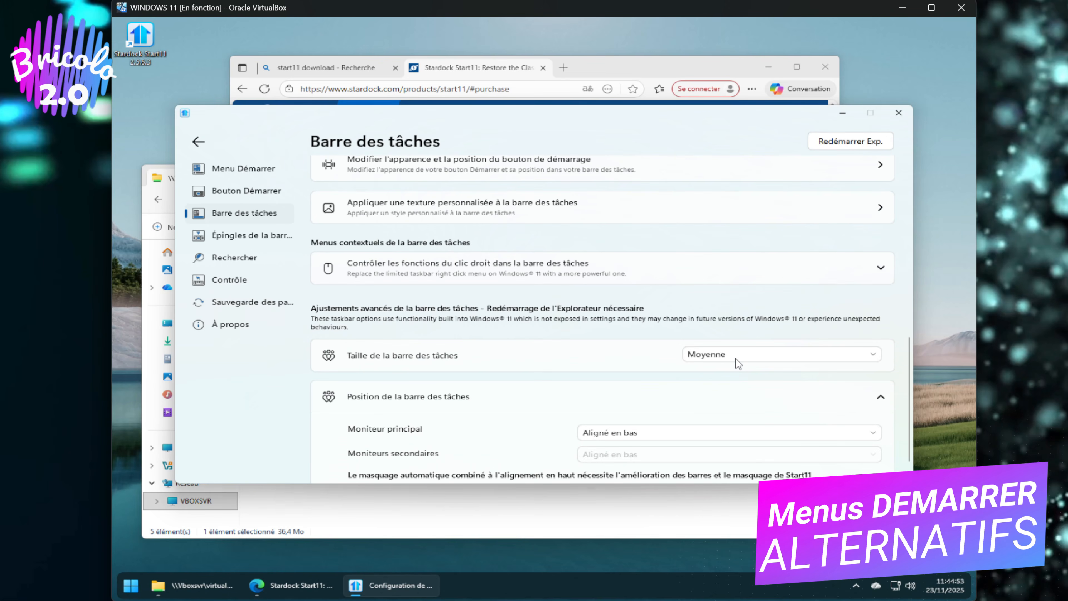
scroll(736, 359, down, 1)
click(716, 302)
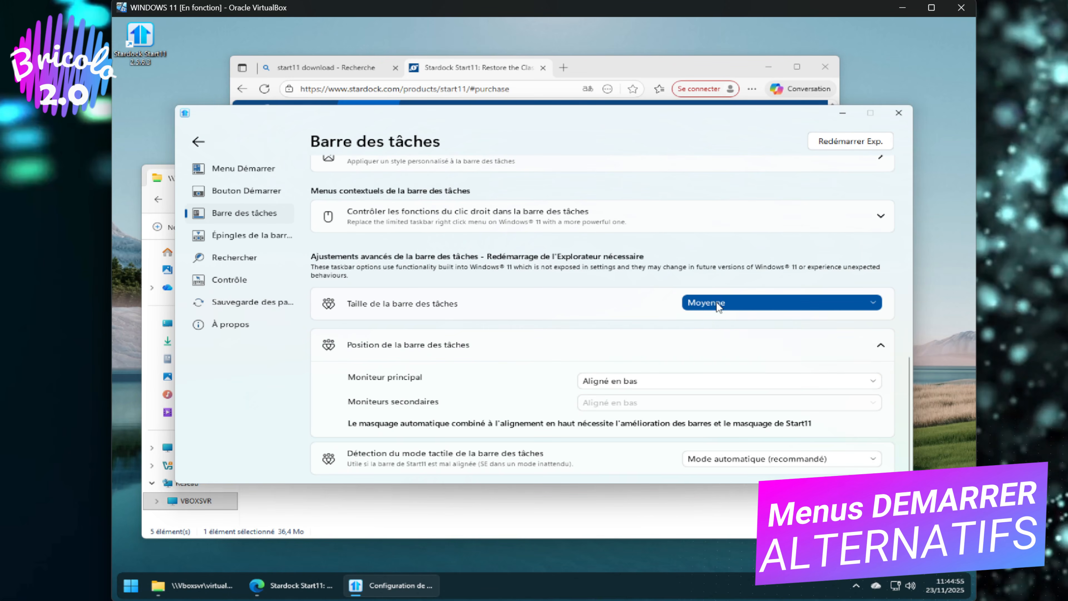
click(726, 354)
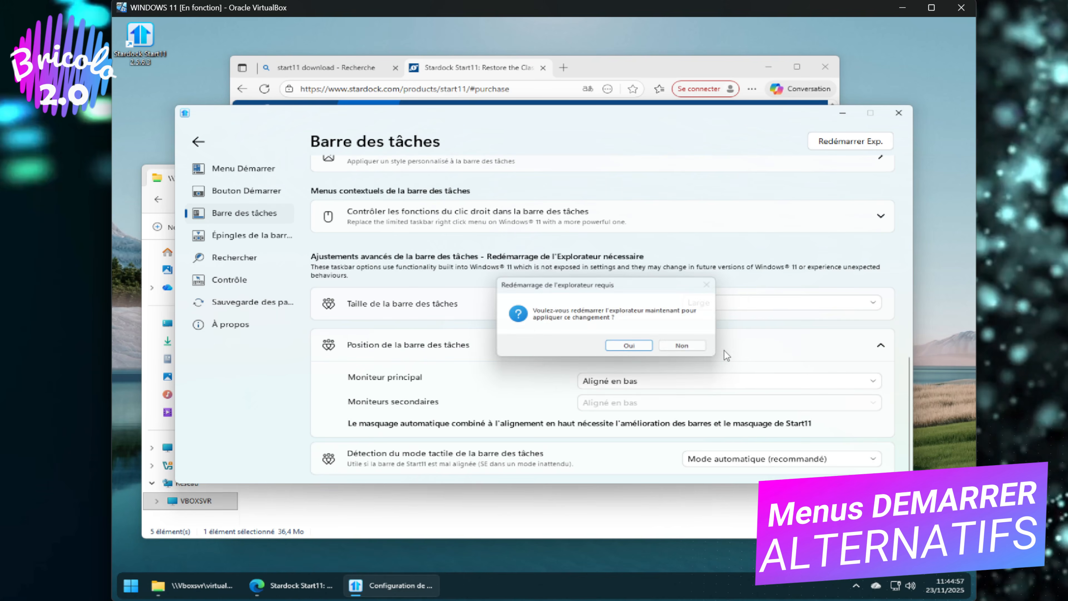
click(628, 350)
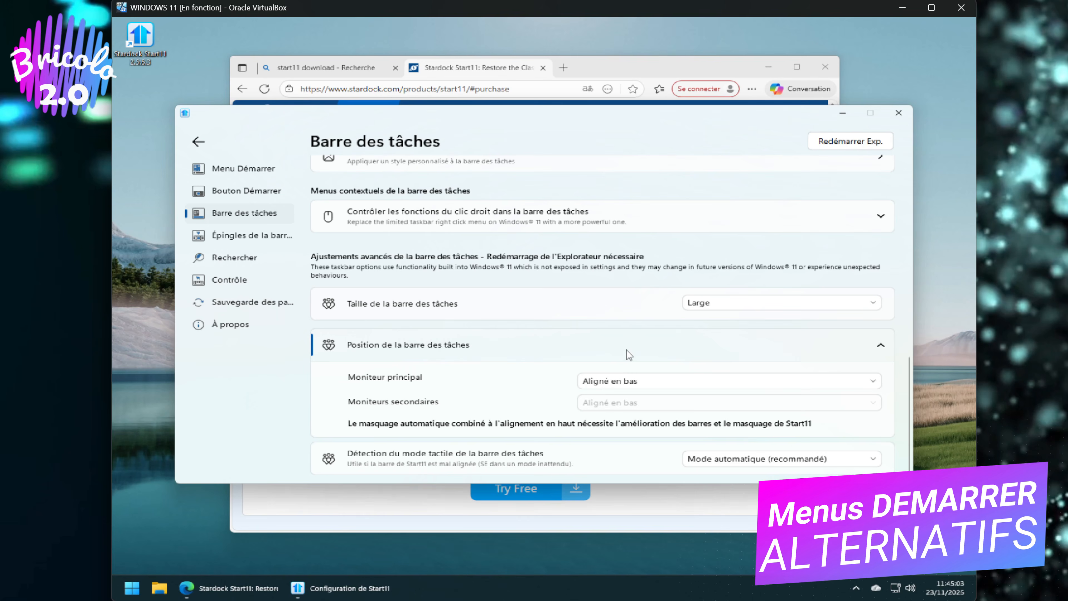
- Set the taskbar size to "Très grande" and restart Explorer to apply it
click(746, 306)
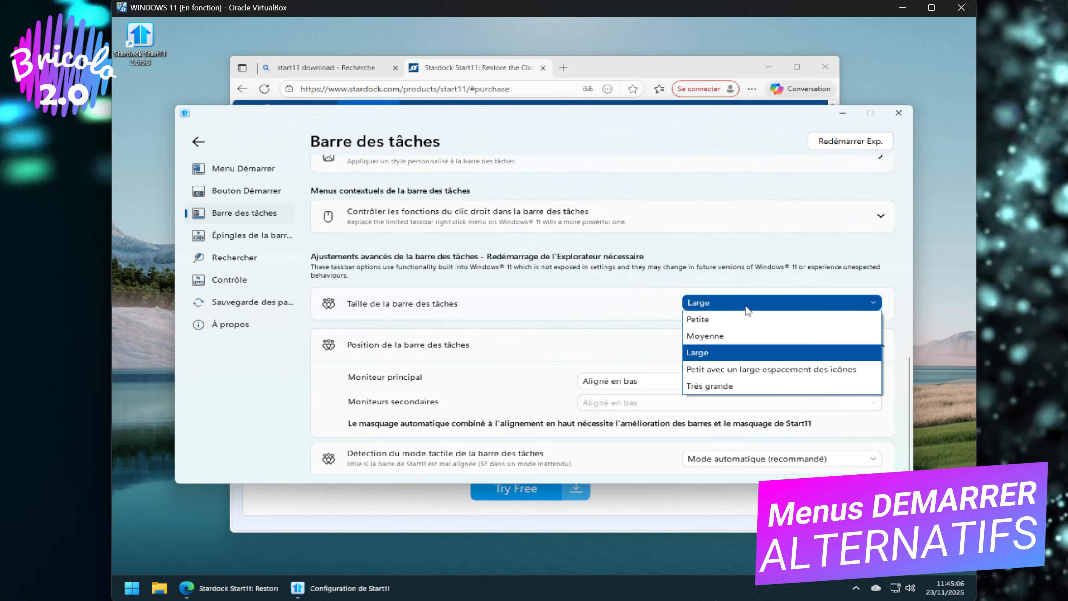
click(746, 387)
click(634, 349)
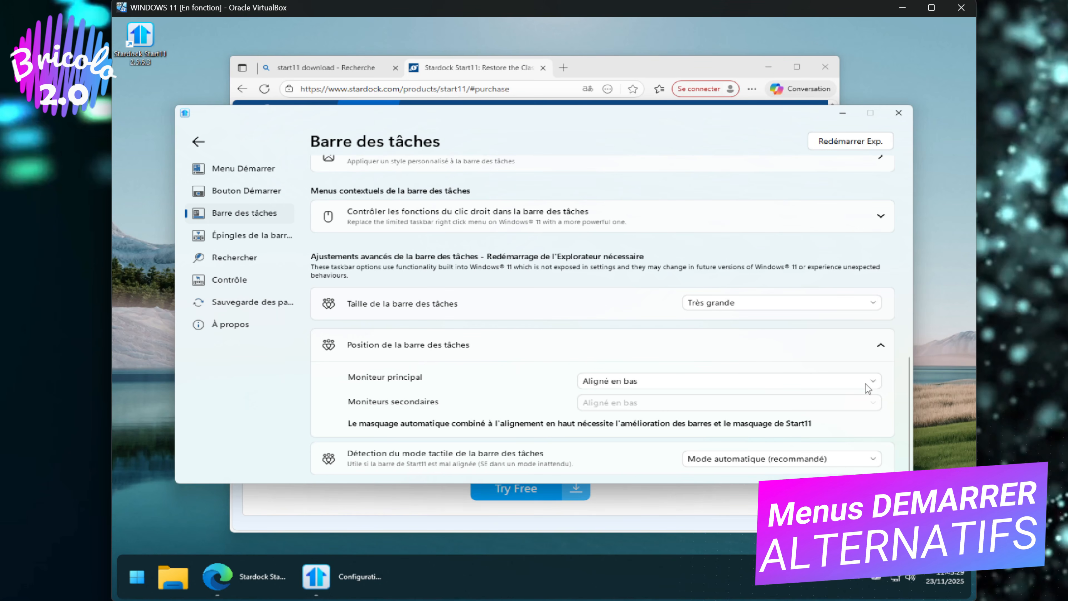
- Examine the remaining taskbar options, the taskbar pinning options and the settings backup options, and return to the Start menu styles
scroll(734, 322, up, 10)
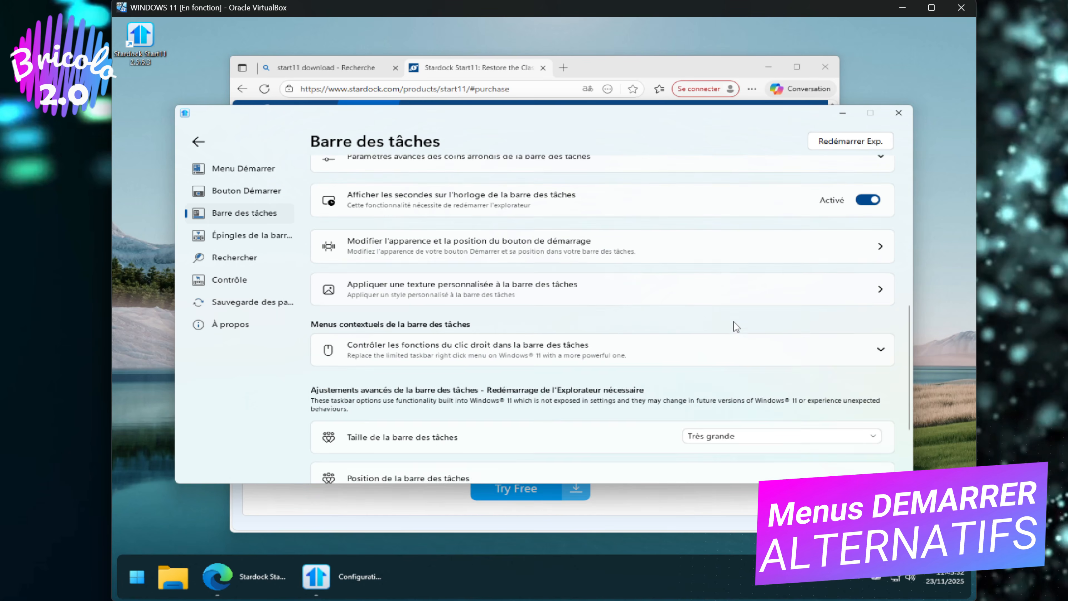
scroll(736, 325, down, 10)
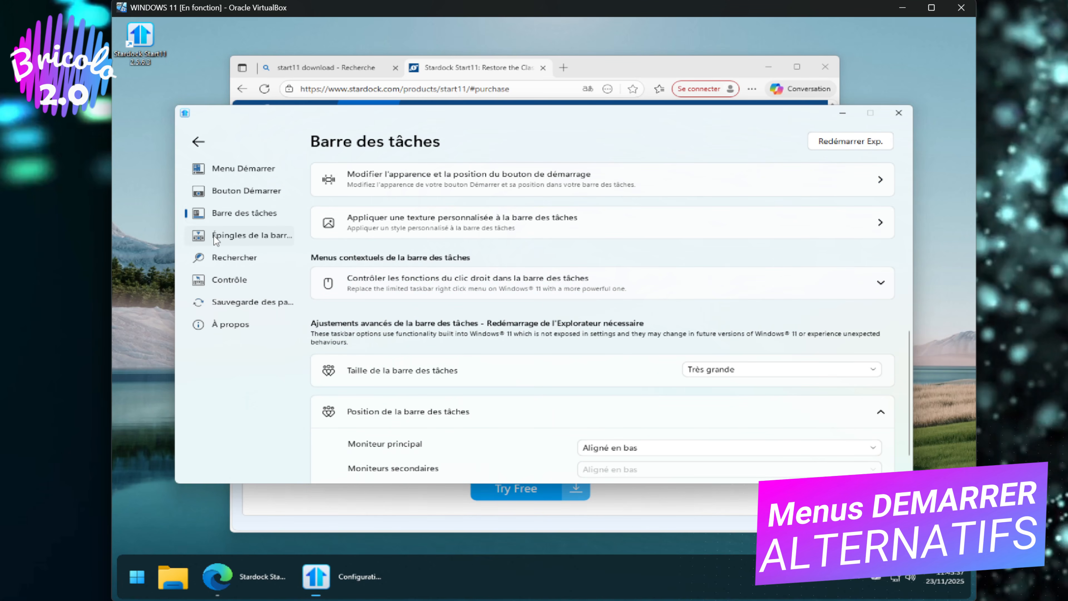
click(214, 236)
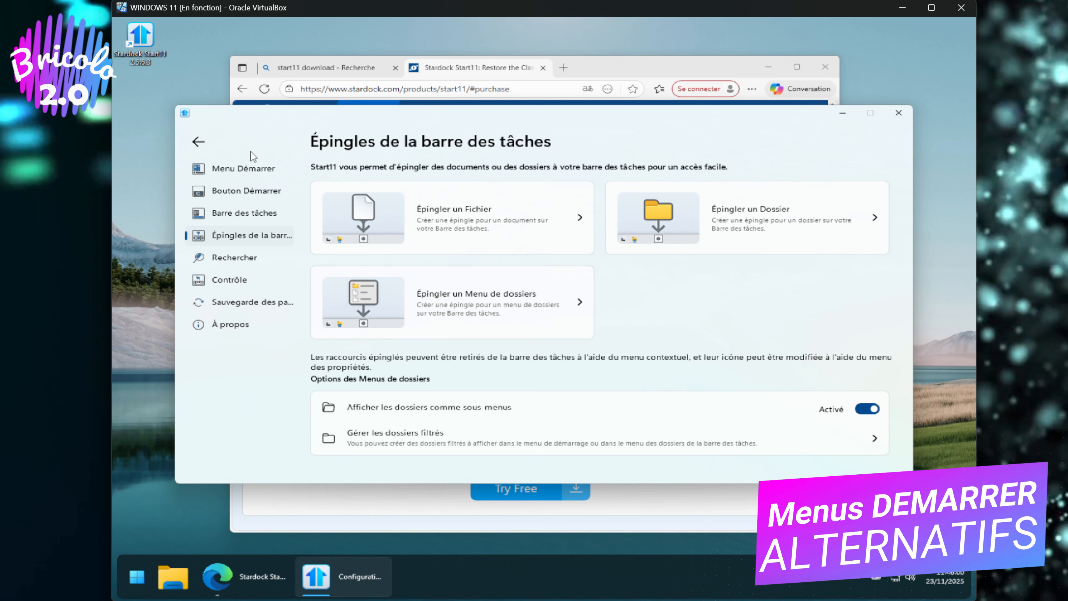
click(168, 573)
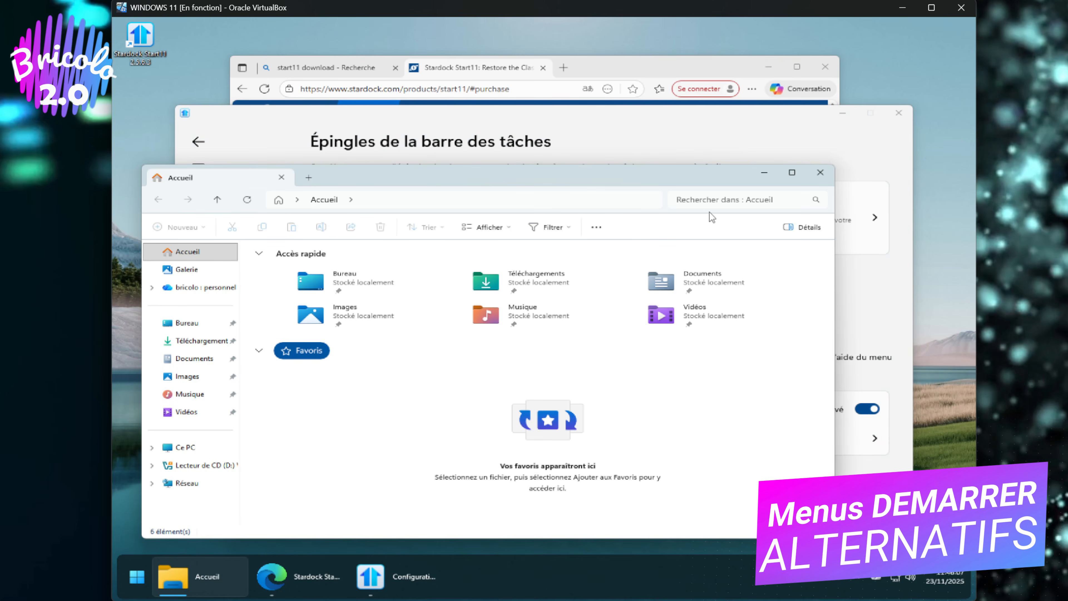
click(820, 173)
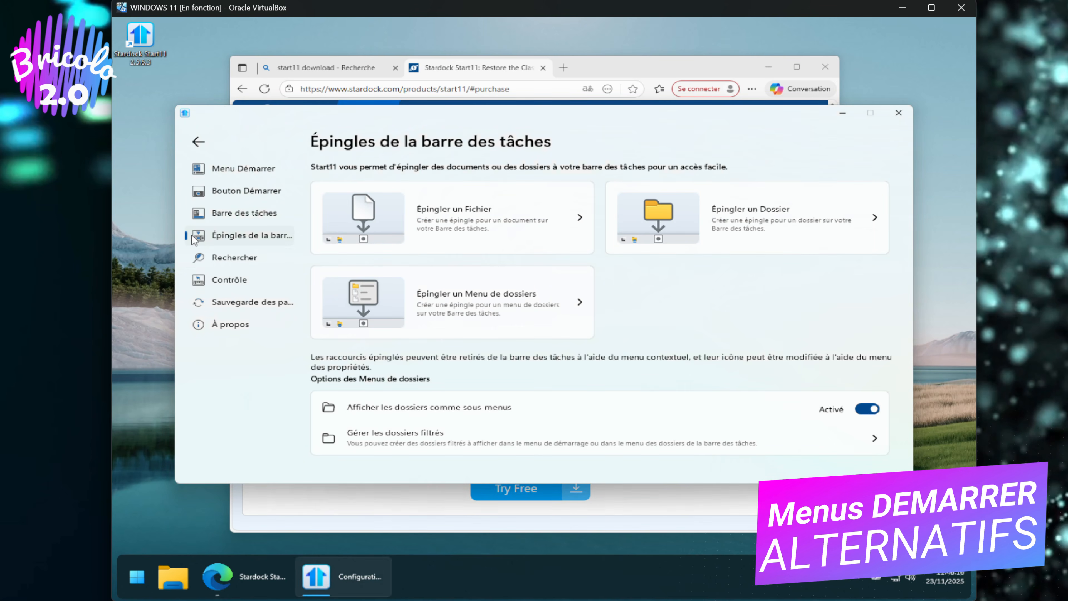
click(235, 302)
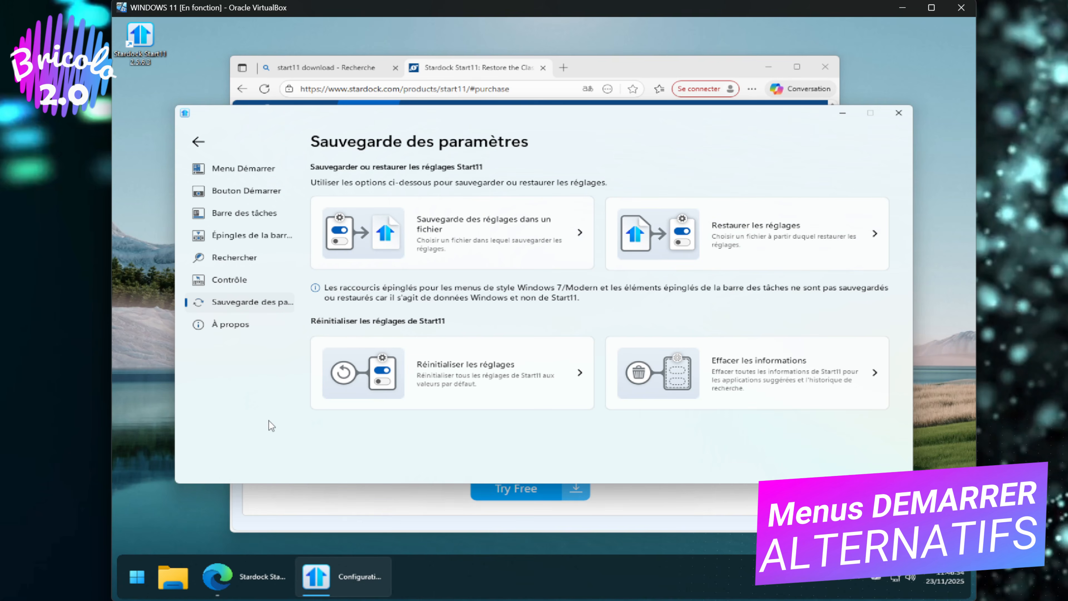
click(233, 238)
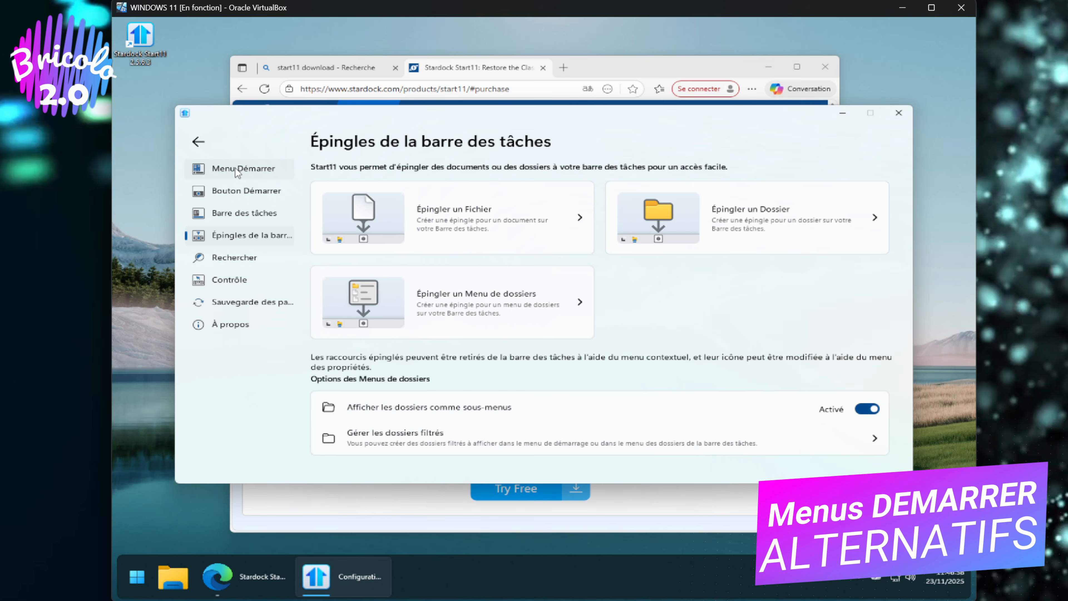
click(236, 168)
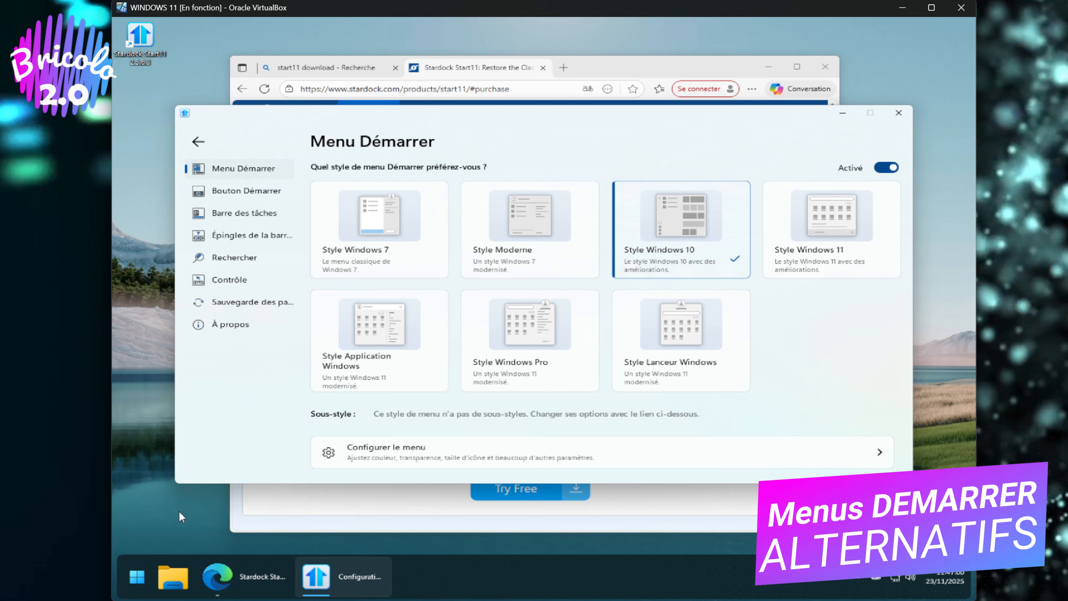
- Open the Start menu, examine the resizing and icon options of the Actions par clic tile, and close the menu
click(136, 578)
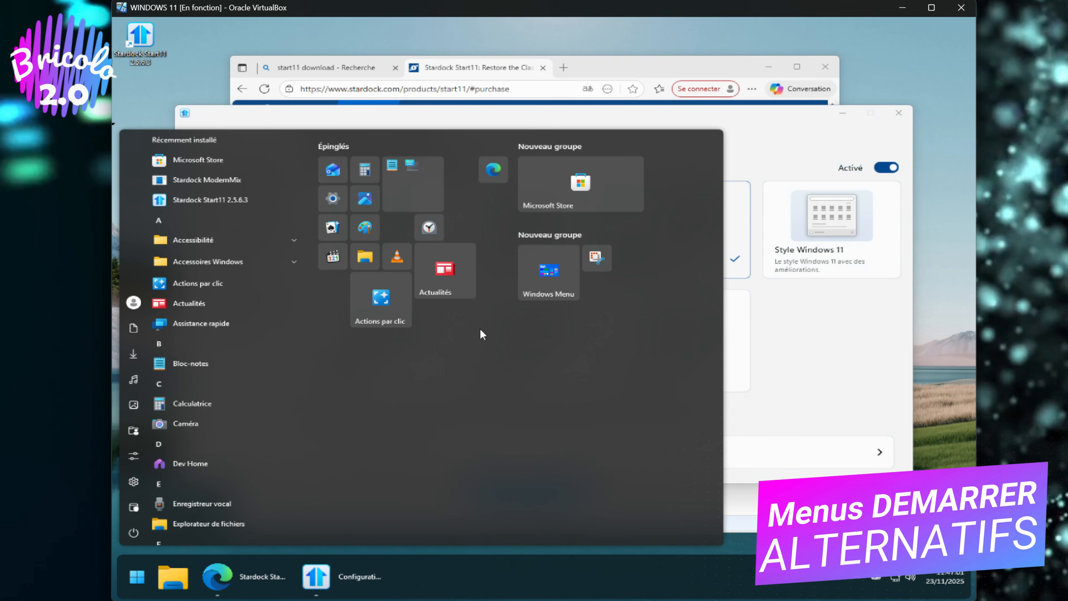
right_click(376, 308)
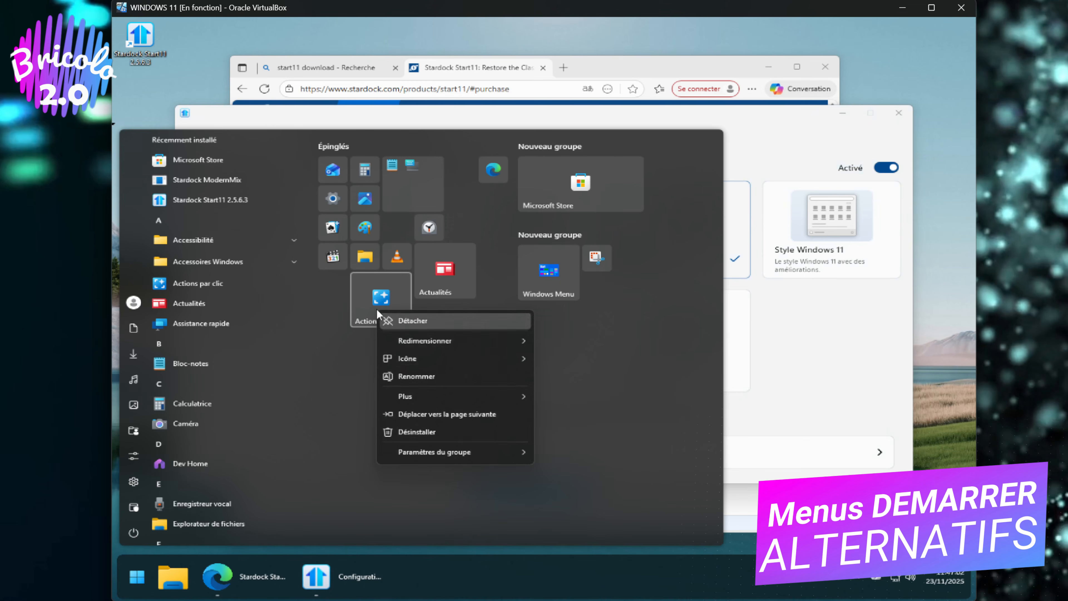
mouse_move(425, 359)
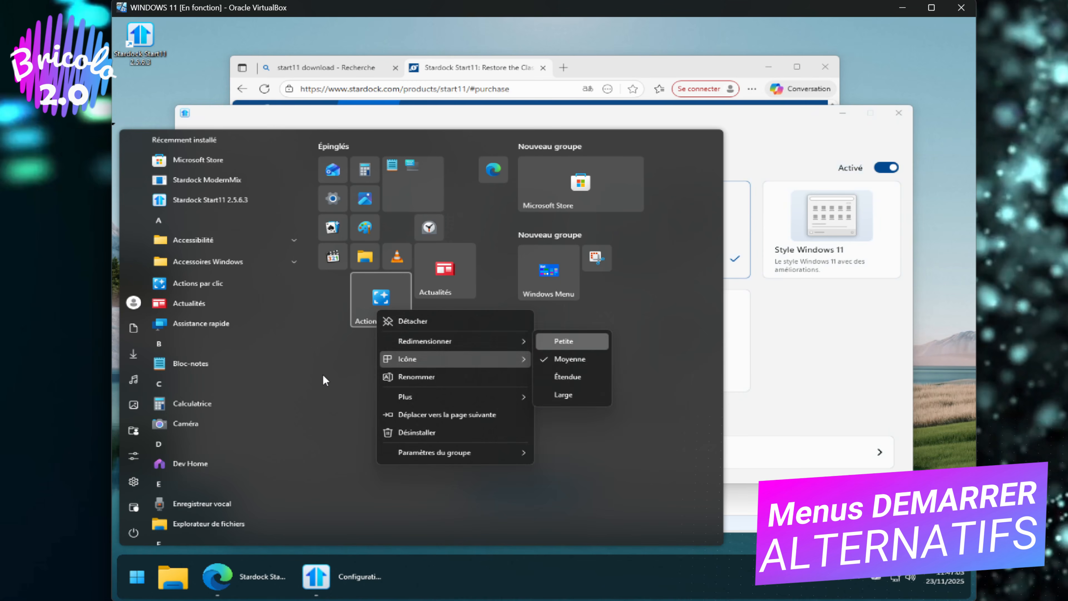
click(324, 376)
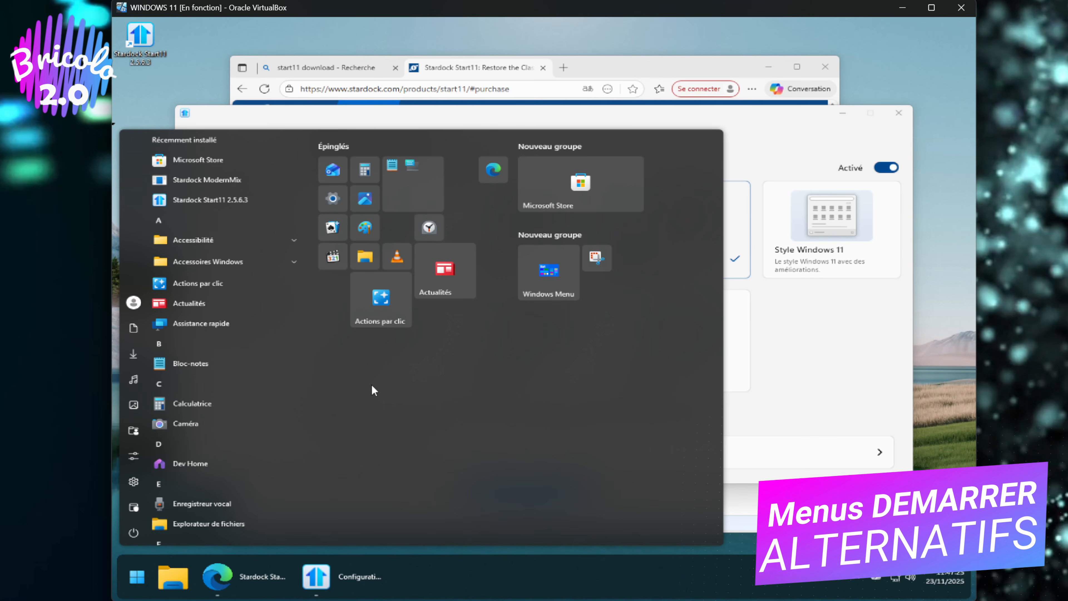
click(826, 345)
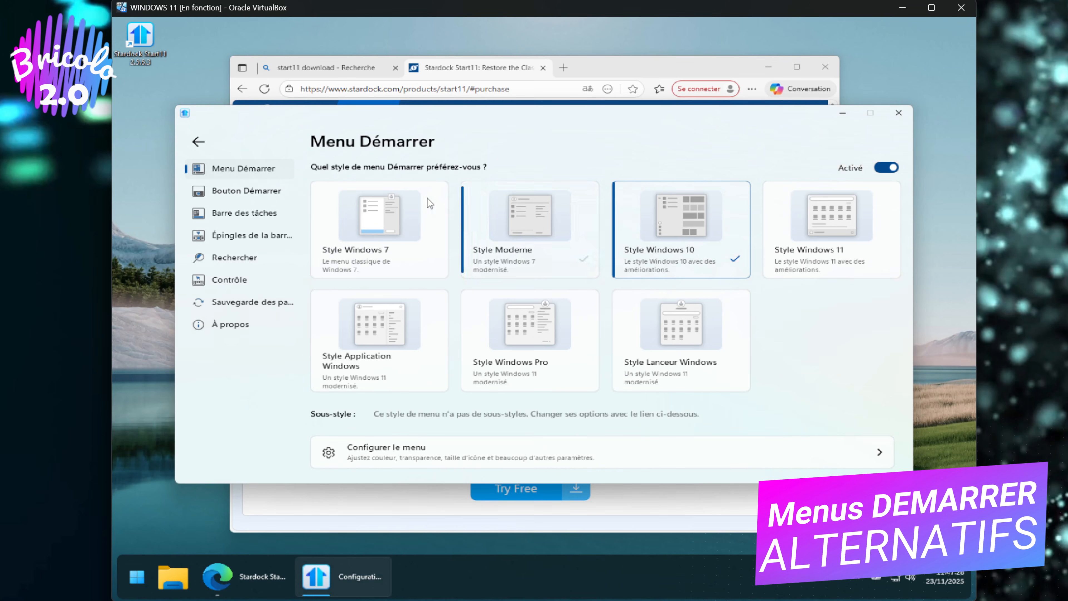